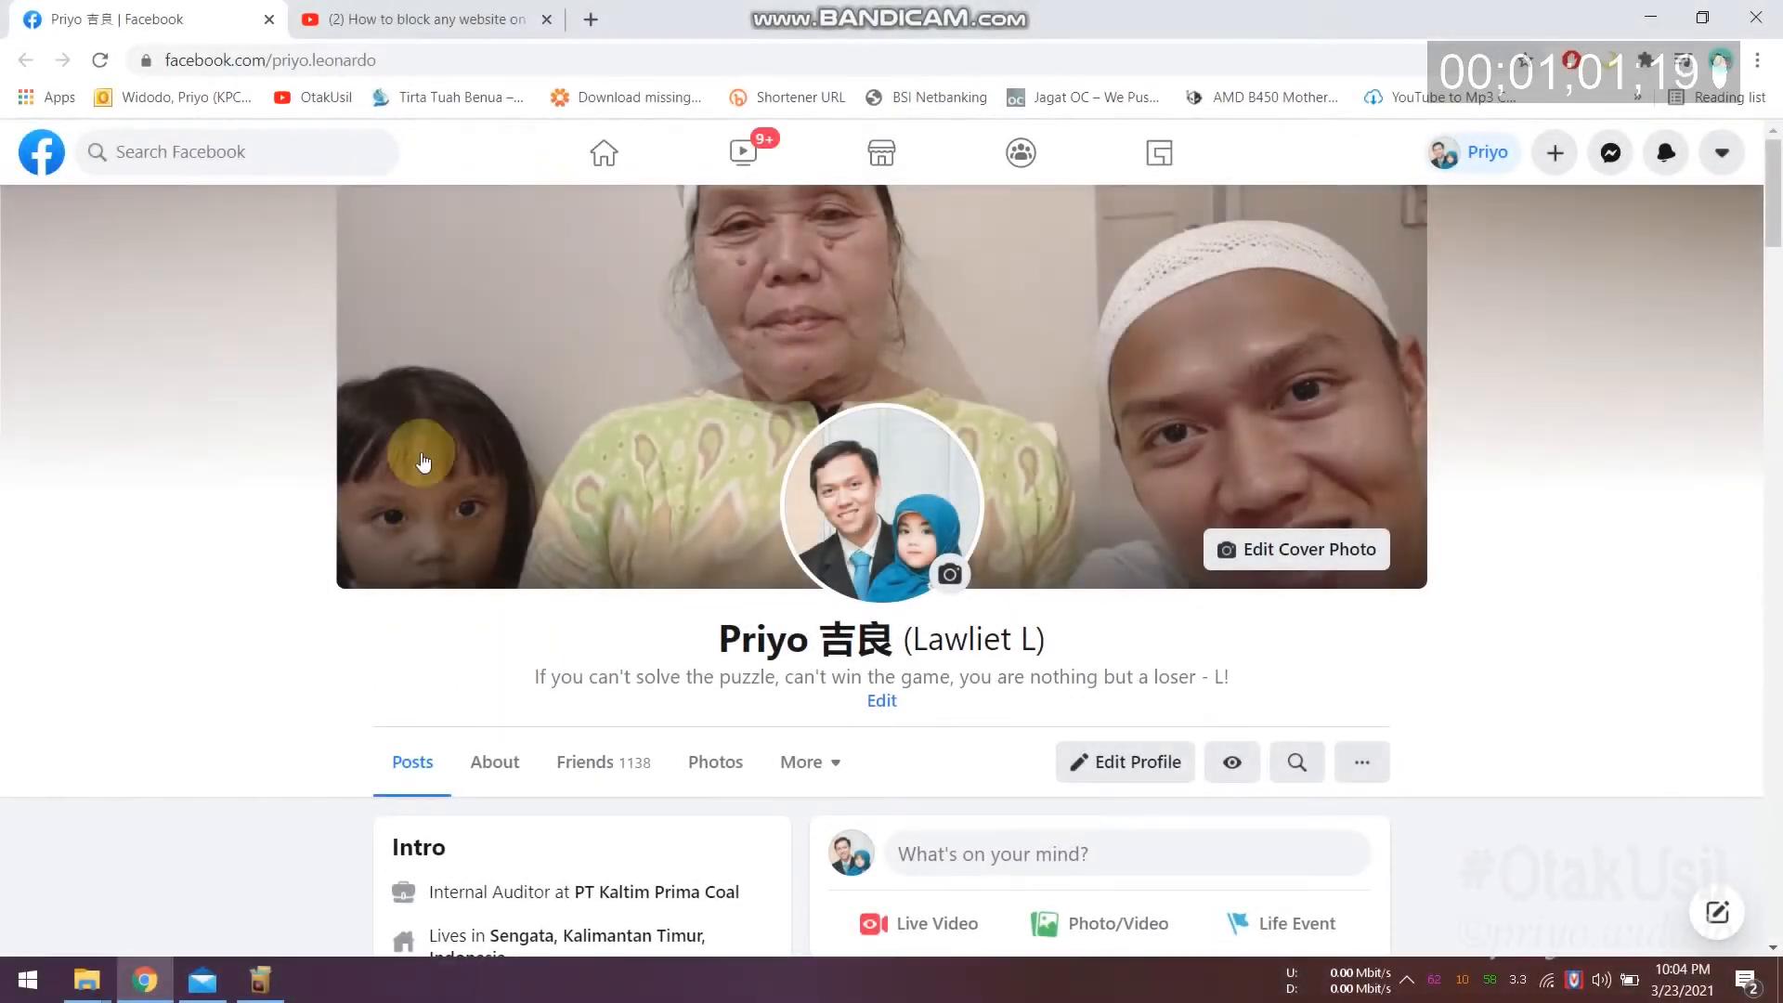
Step: Open Chrome's Extensions page in a new tab and follow its side-panel link to the Chrome Web Store
left_click(592, 20)
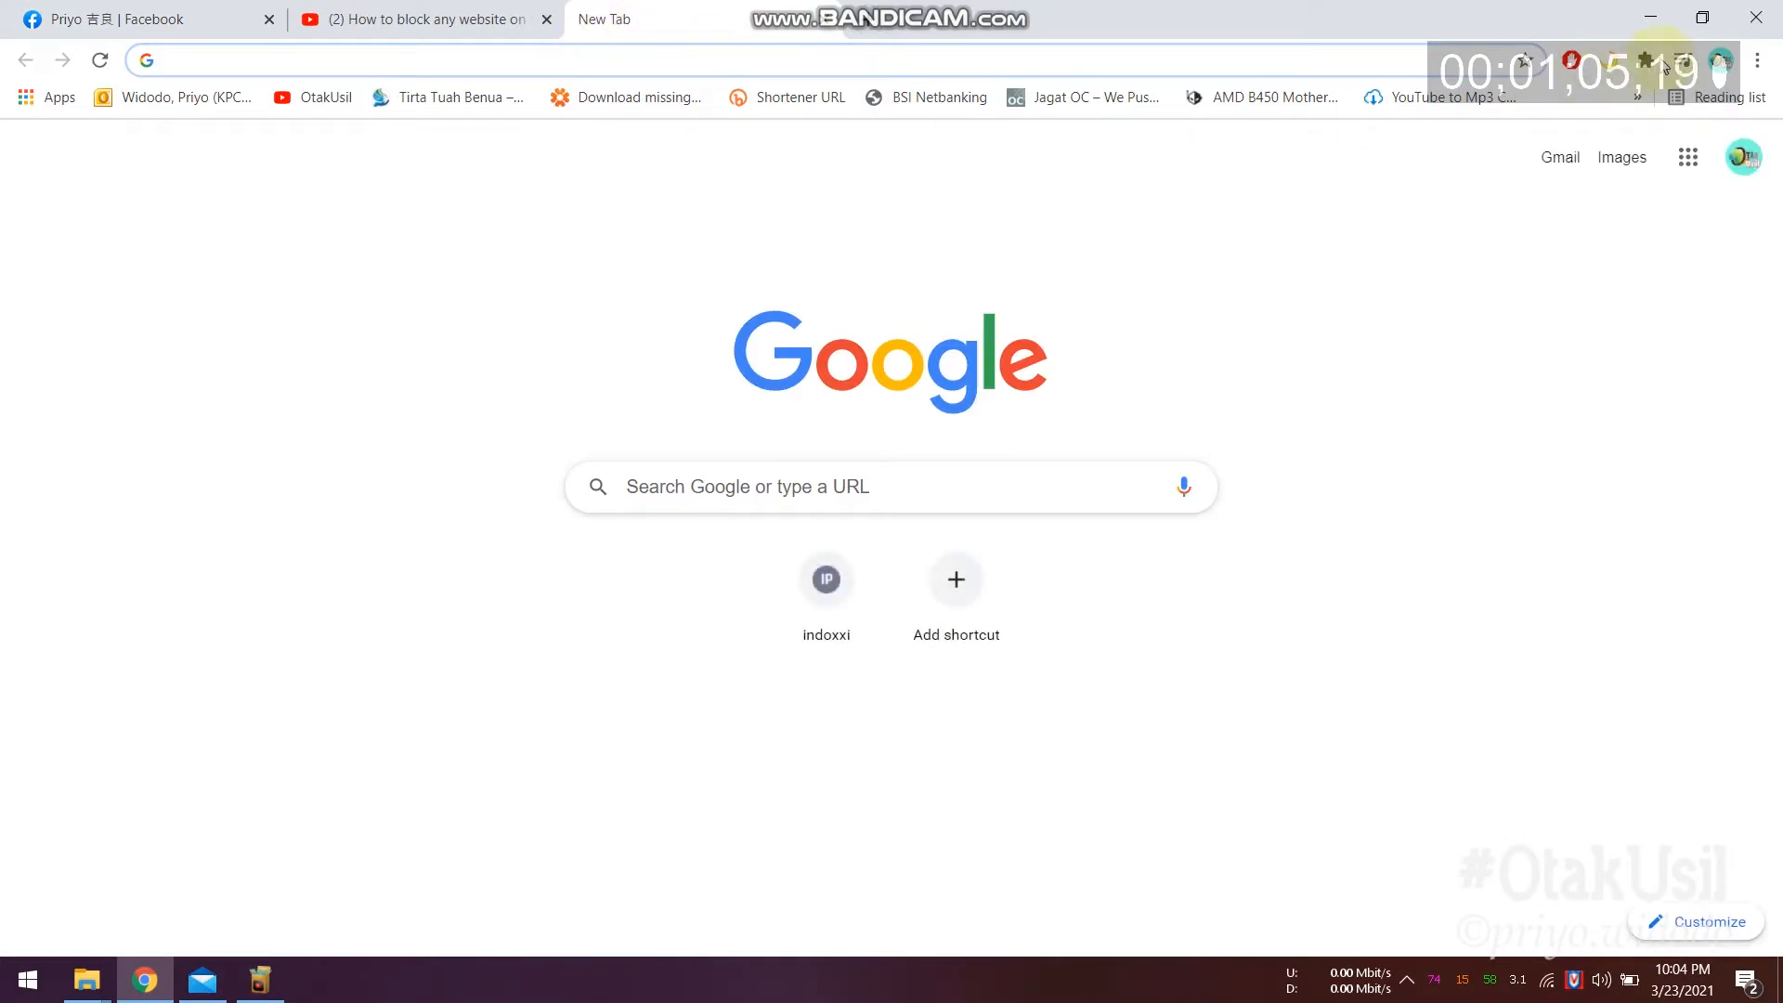
left_click(1757, 62)
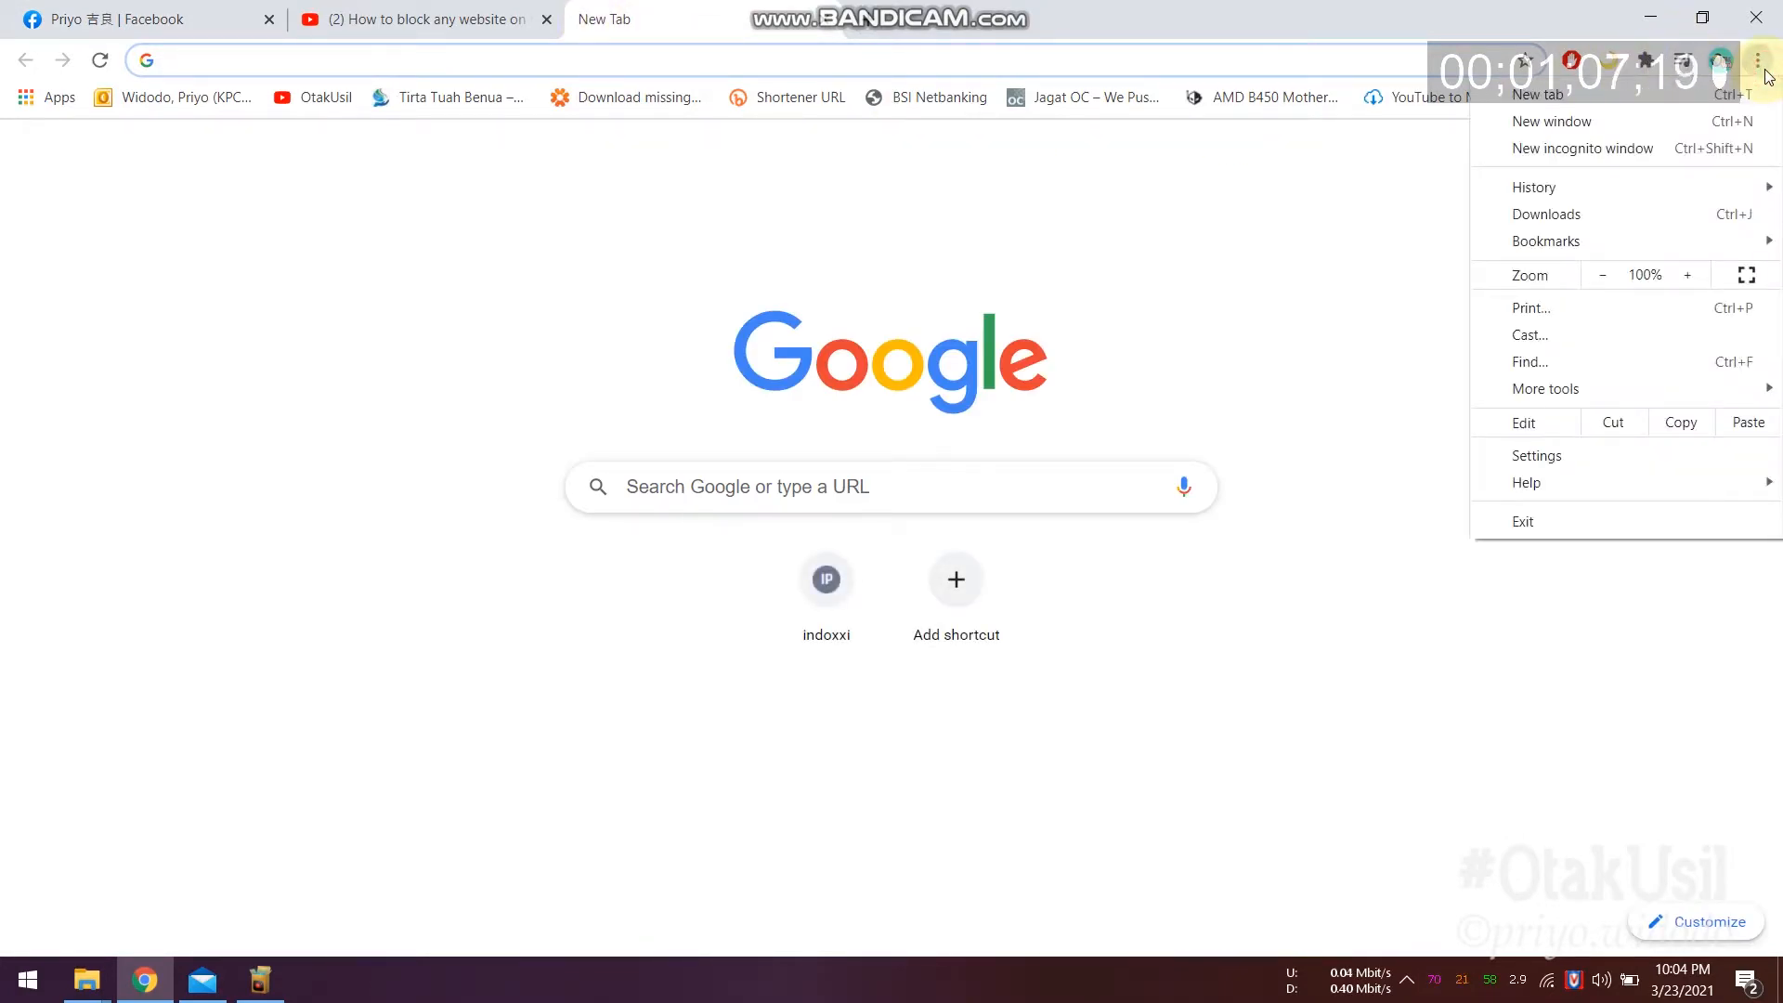
mouse_move(1606, 392)
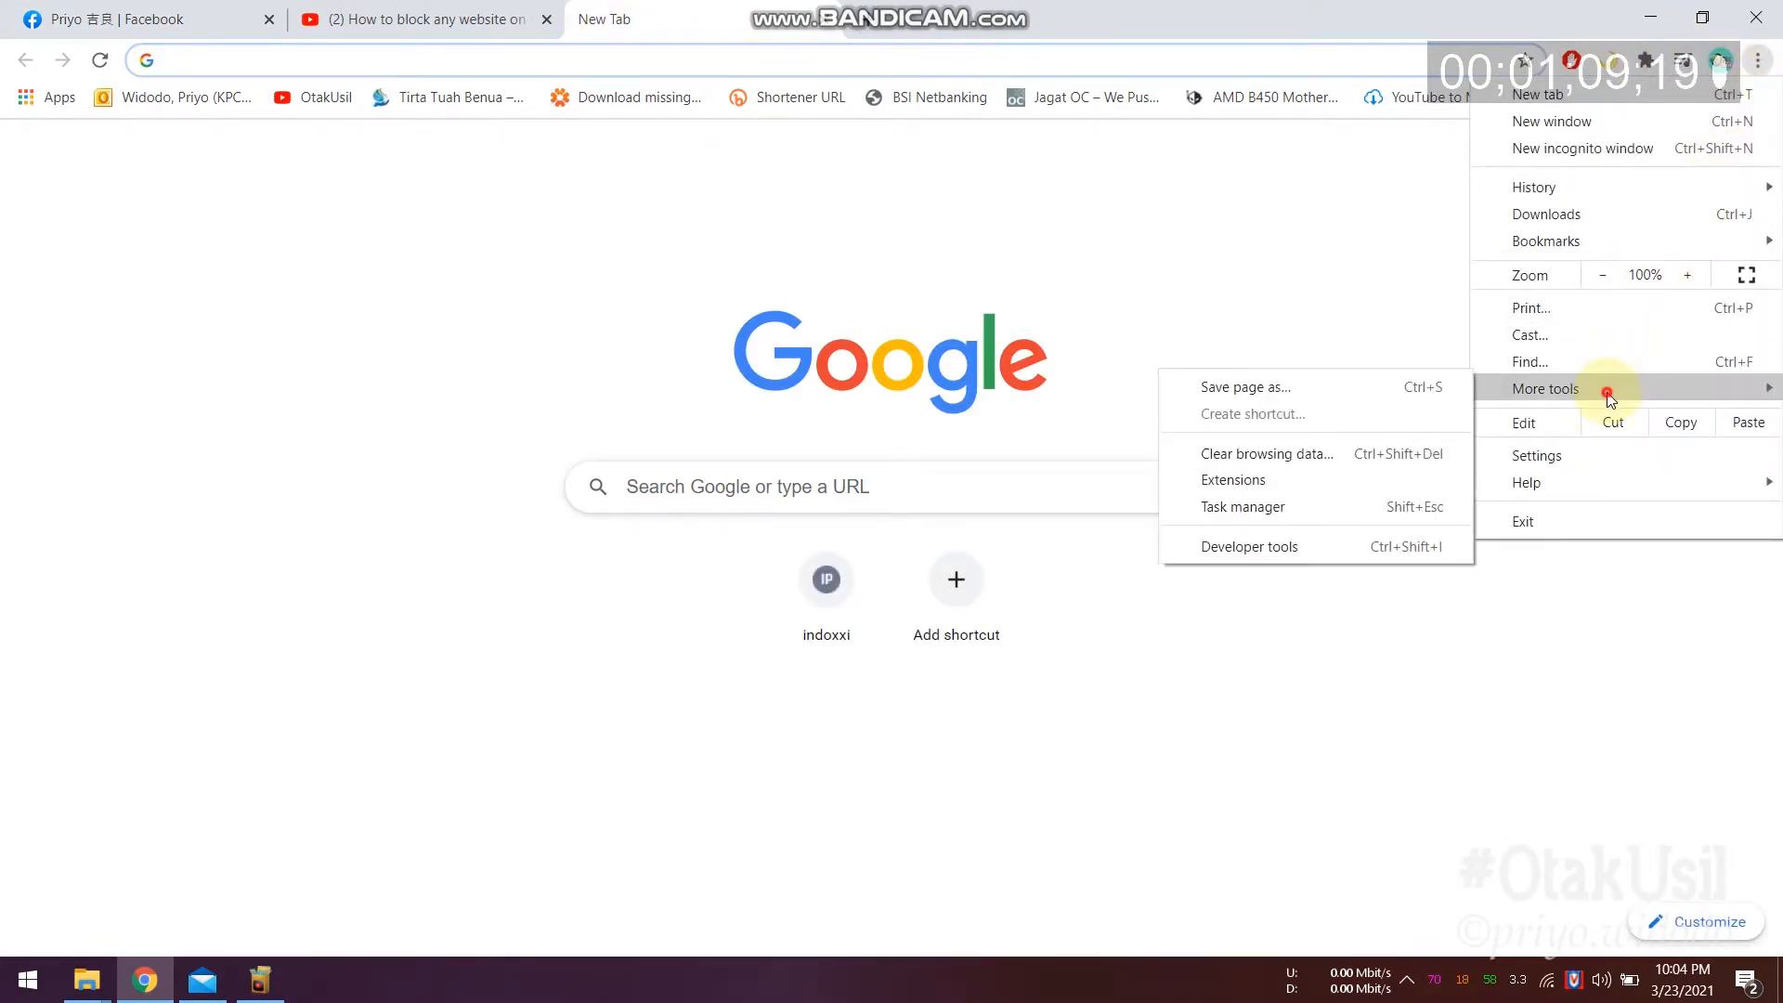
left_click(1316, 479)
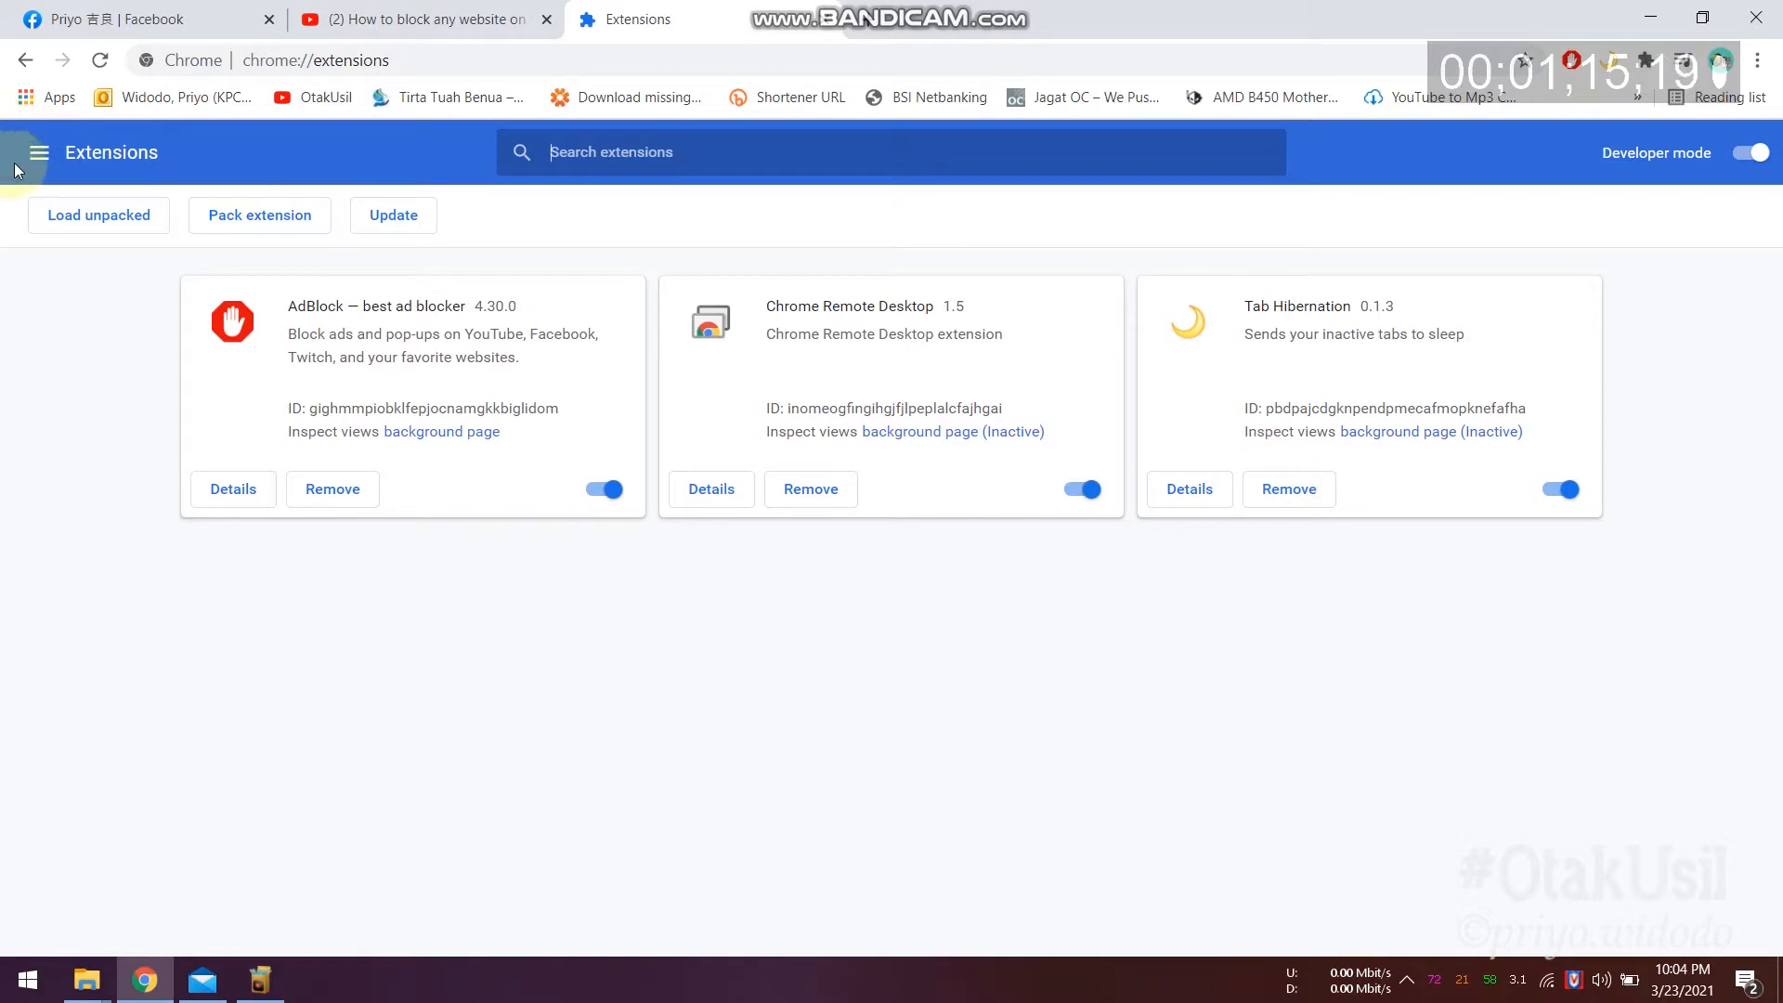
left_click(40, 153)
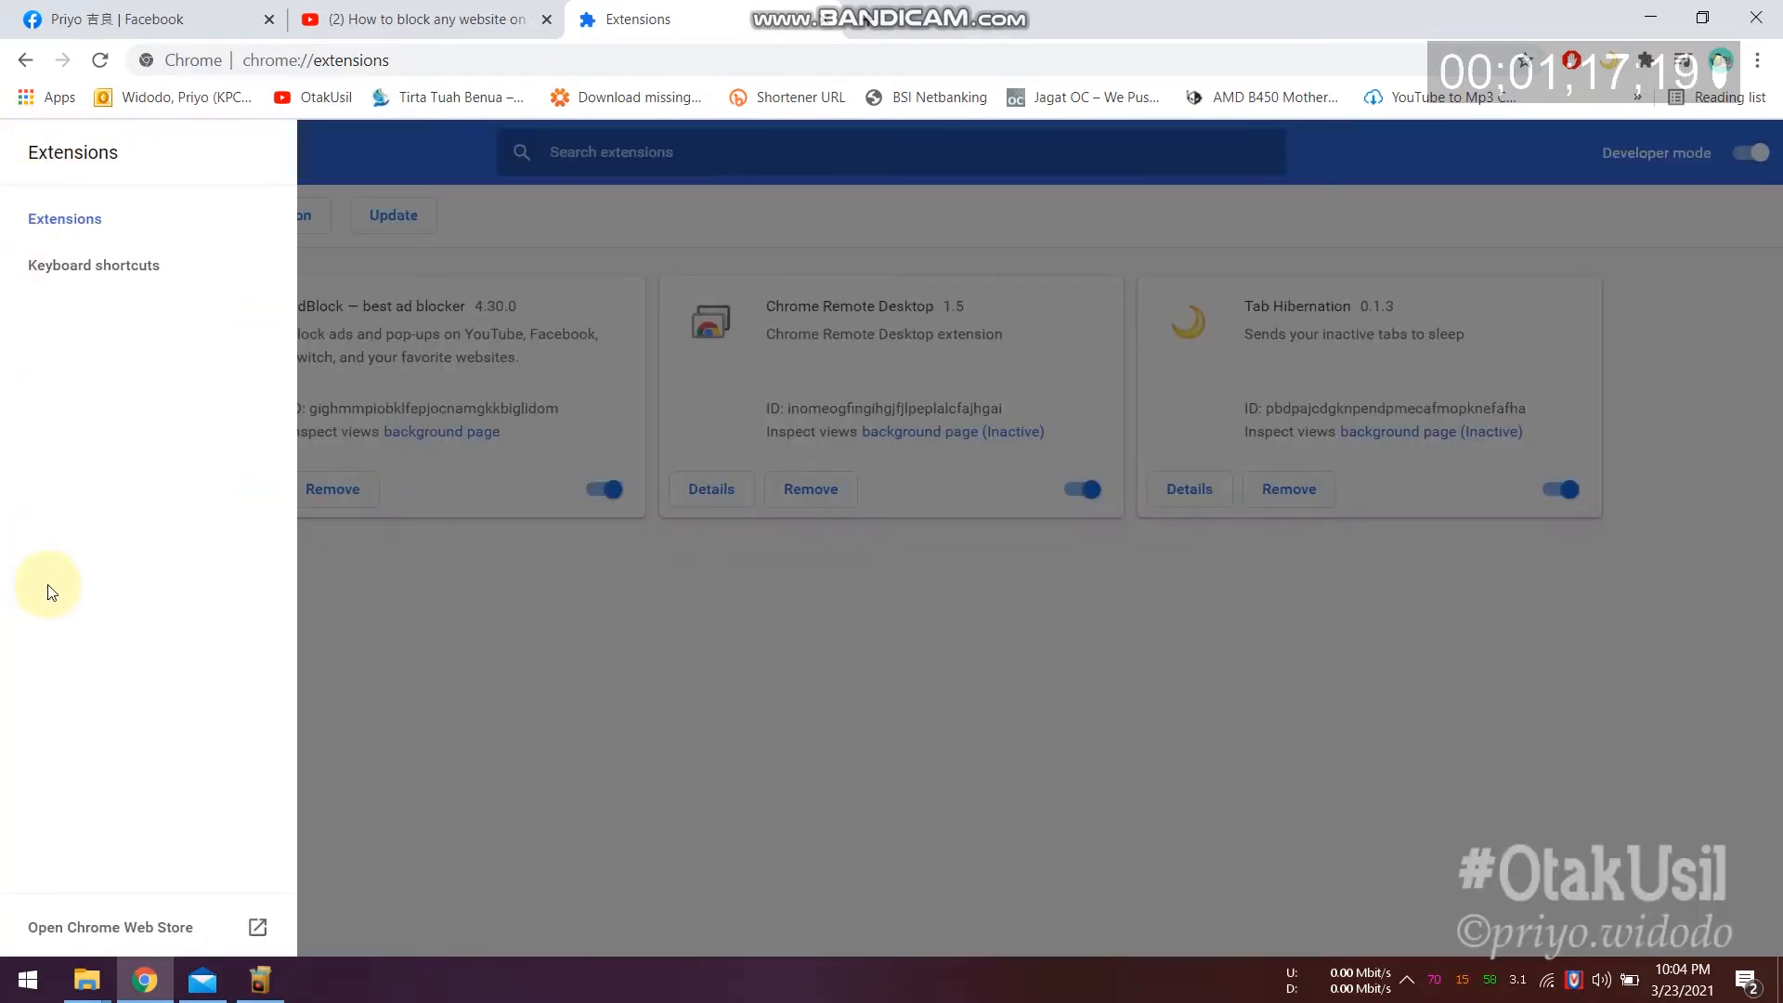
left_click(136, 924)
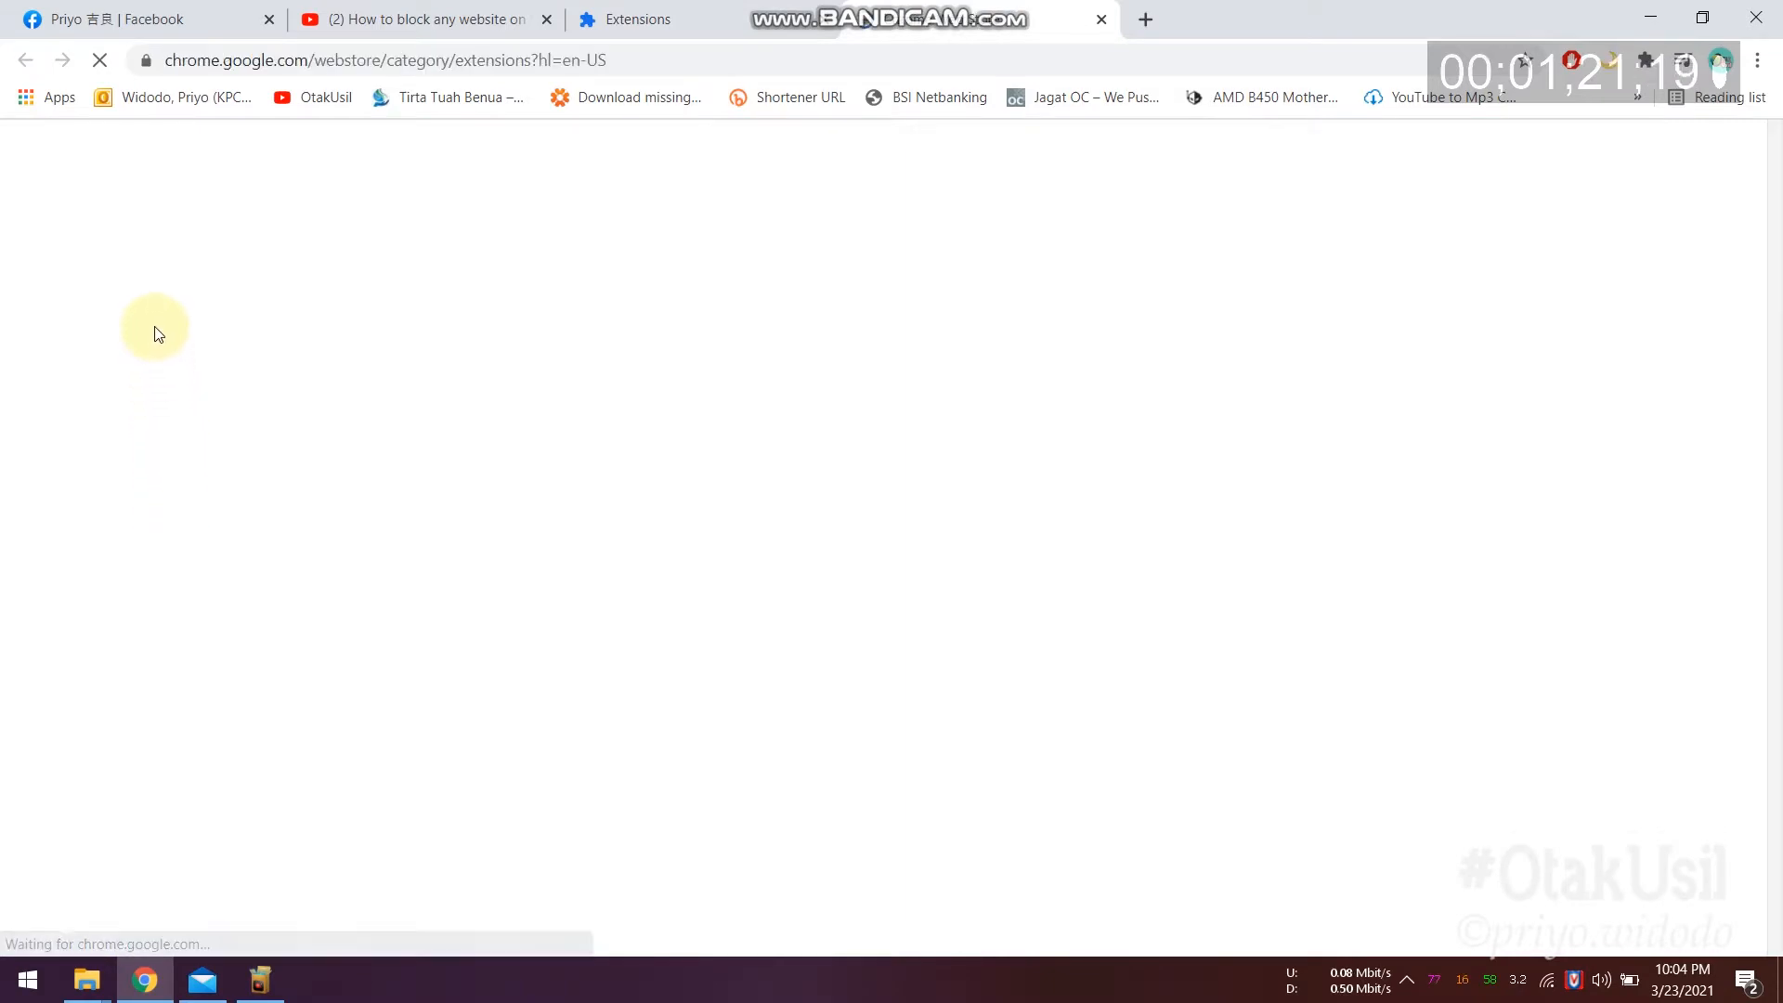
Step: Search the Web Store for 'block site' and open BlockSite - Stay Focused & Control Your Time
type("block site")
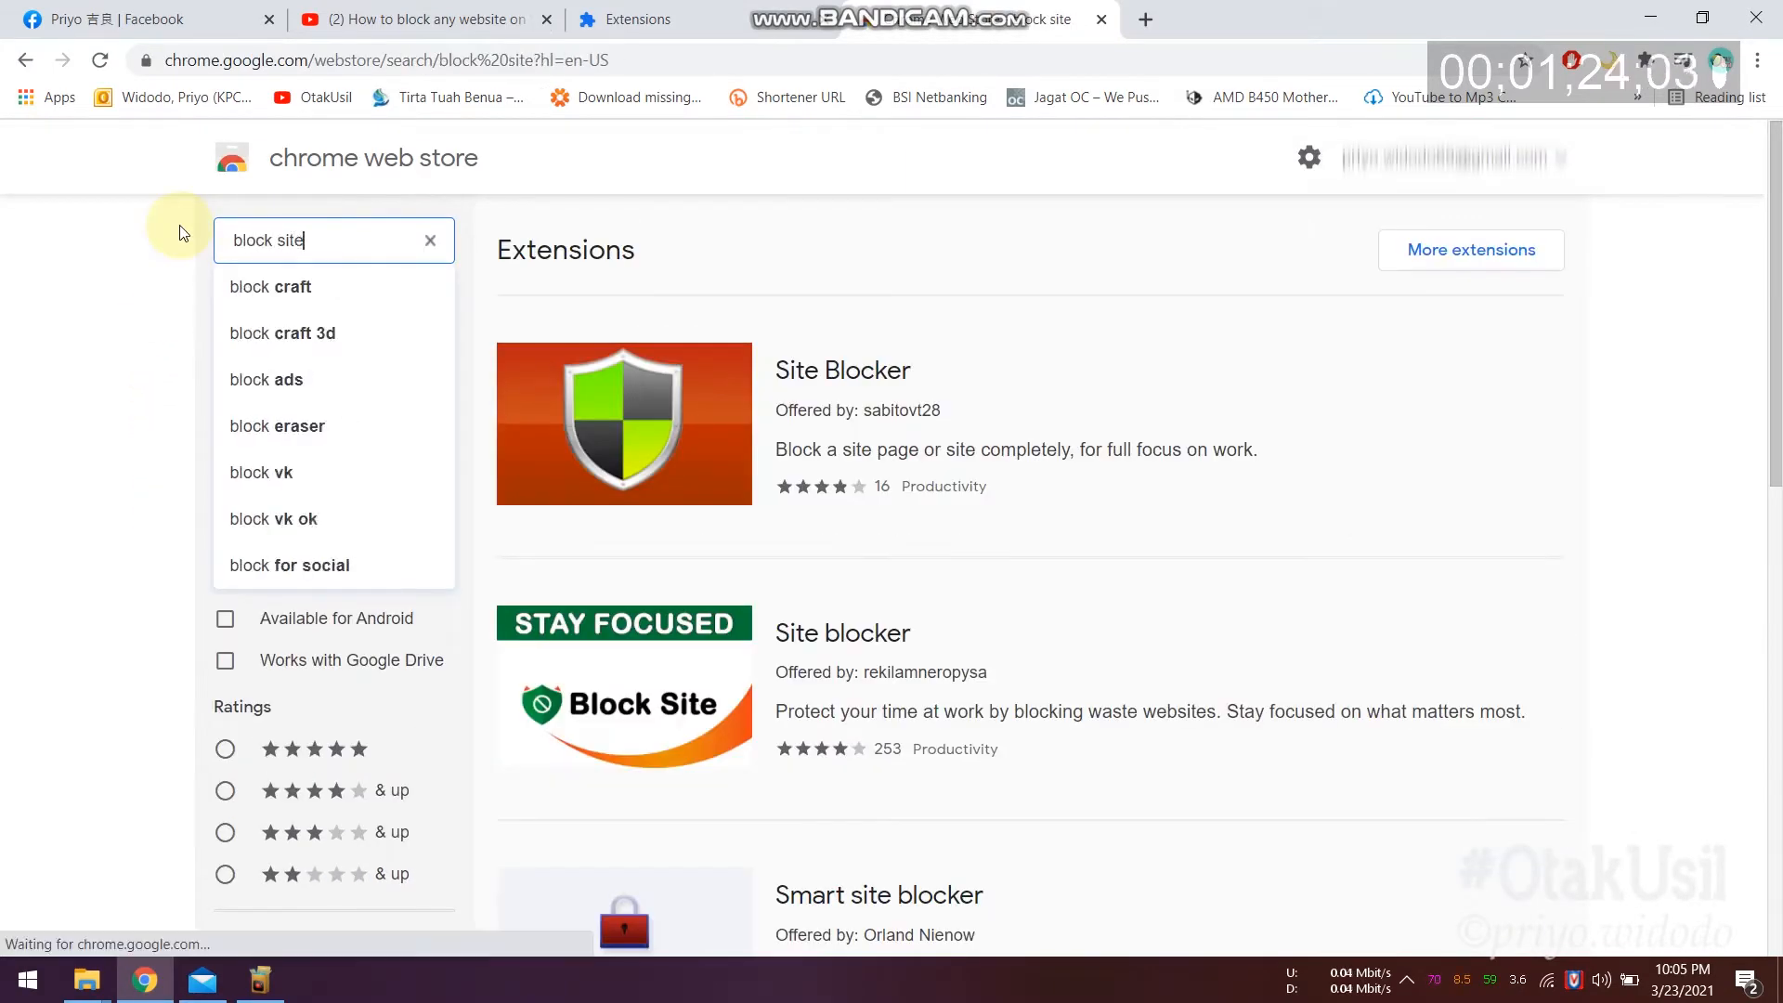
key("Return")
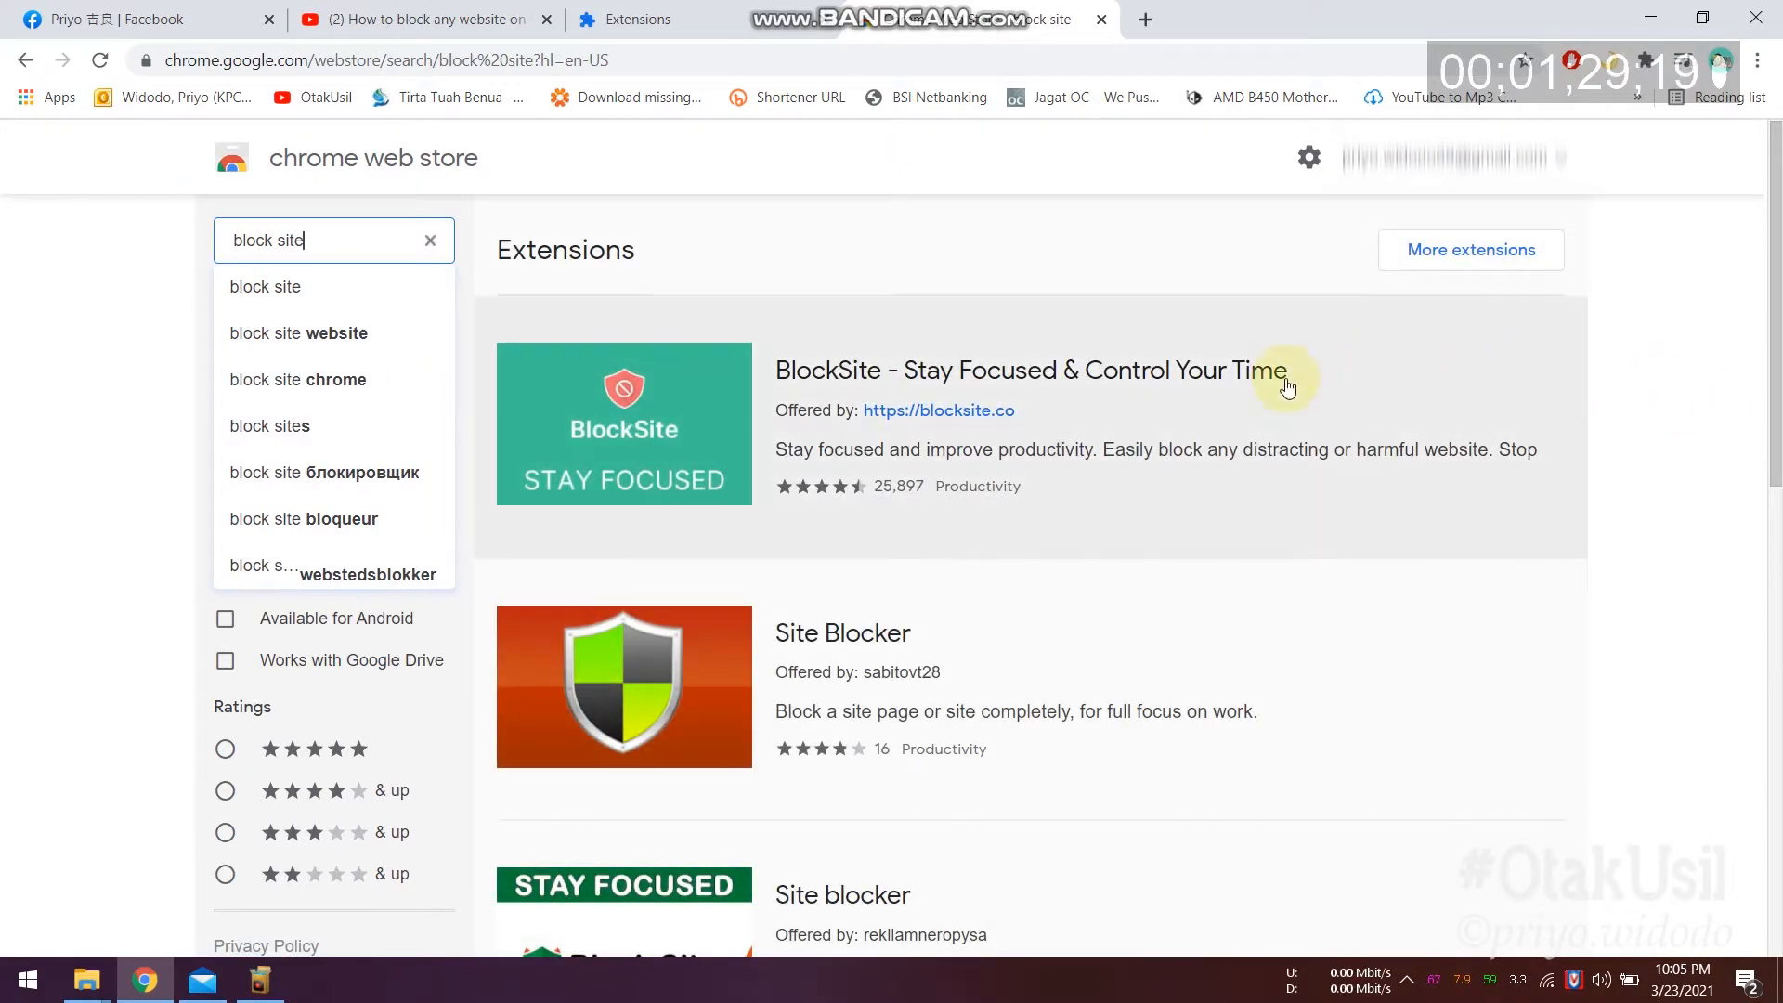
left_click(1213, 382)
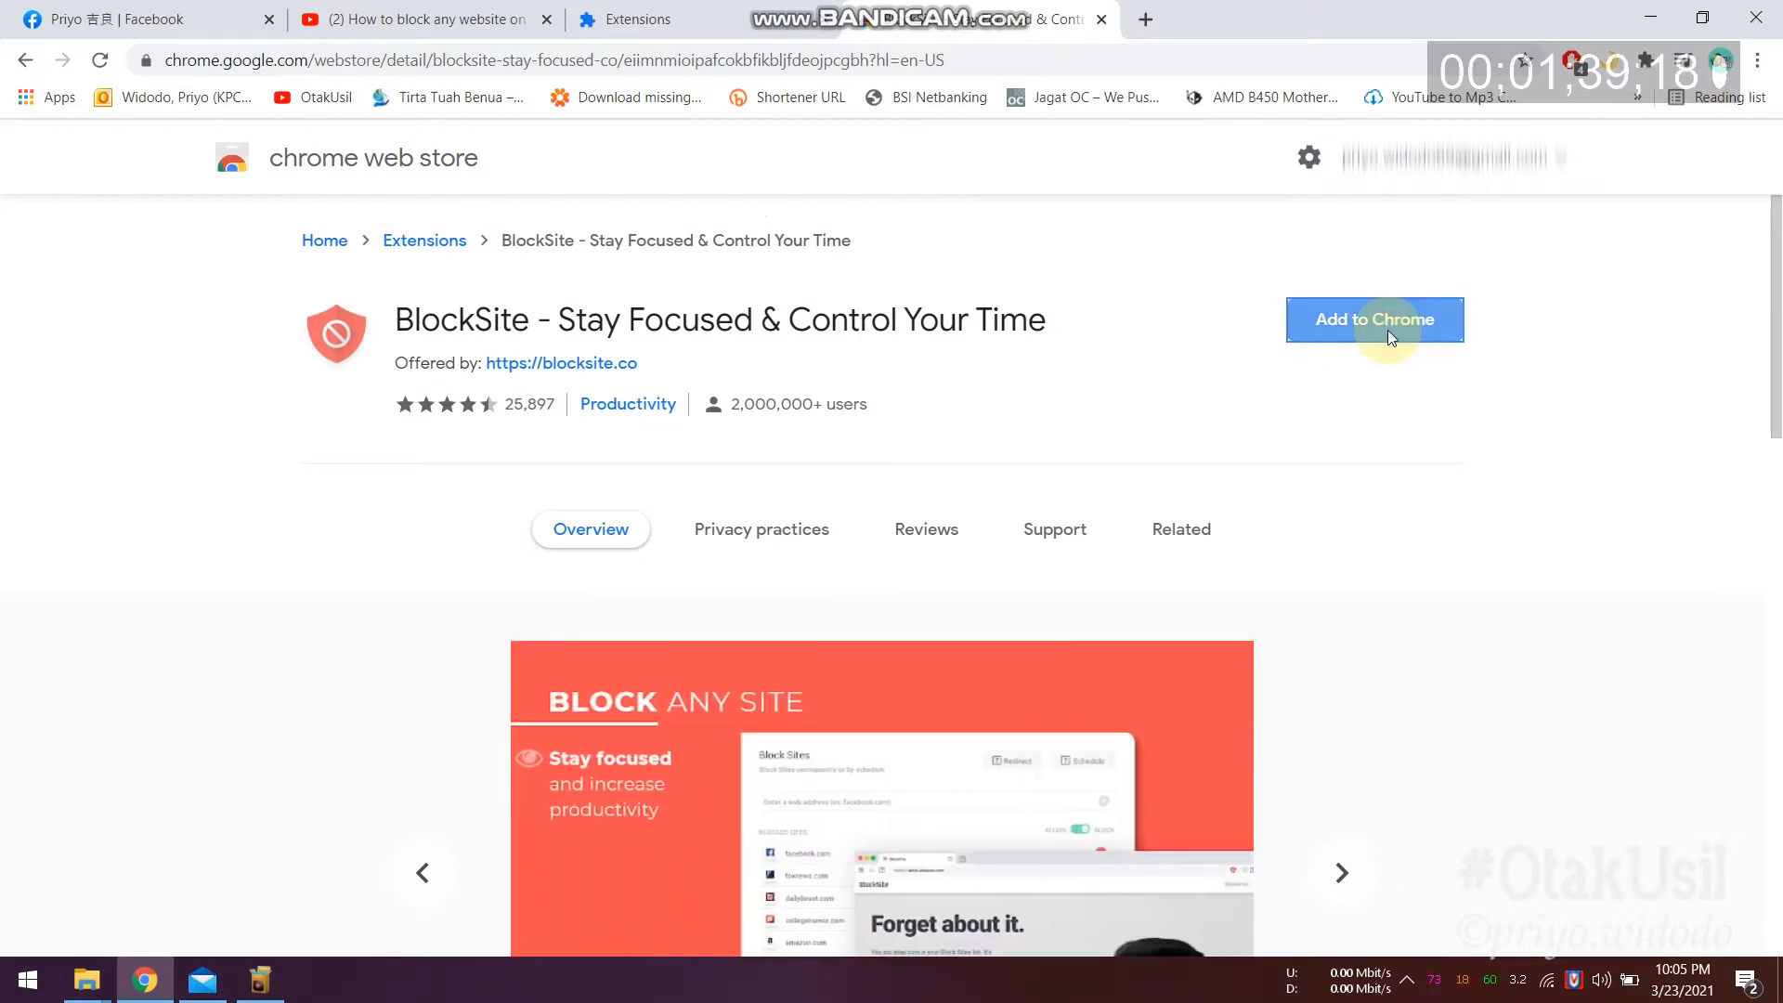
Step: Add the BlockSite extension to Chrome and accept its permission request on the welcome page
left_click(1389, 337)
left_click(934, 290)
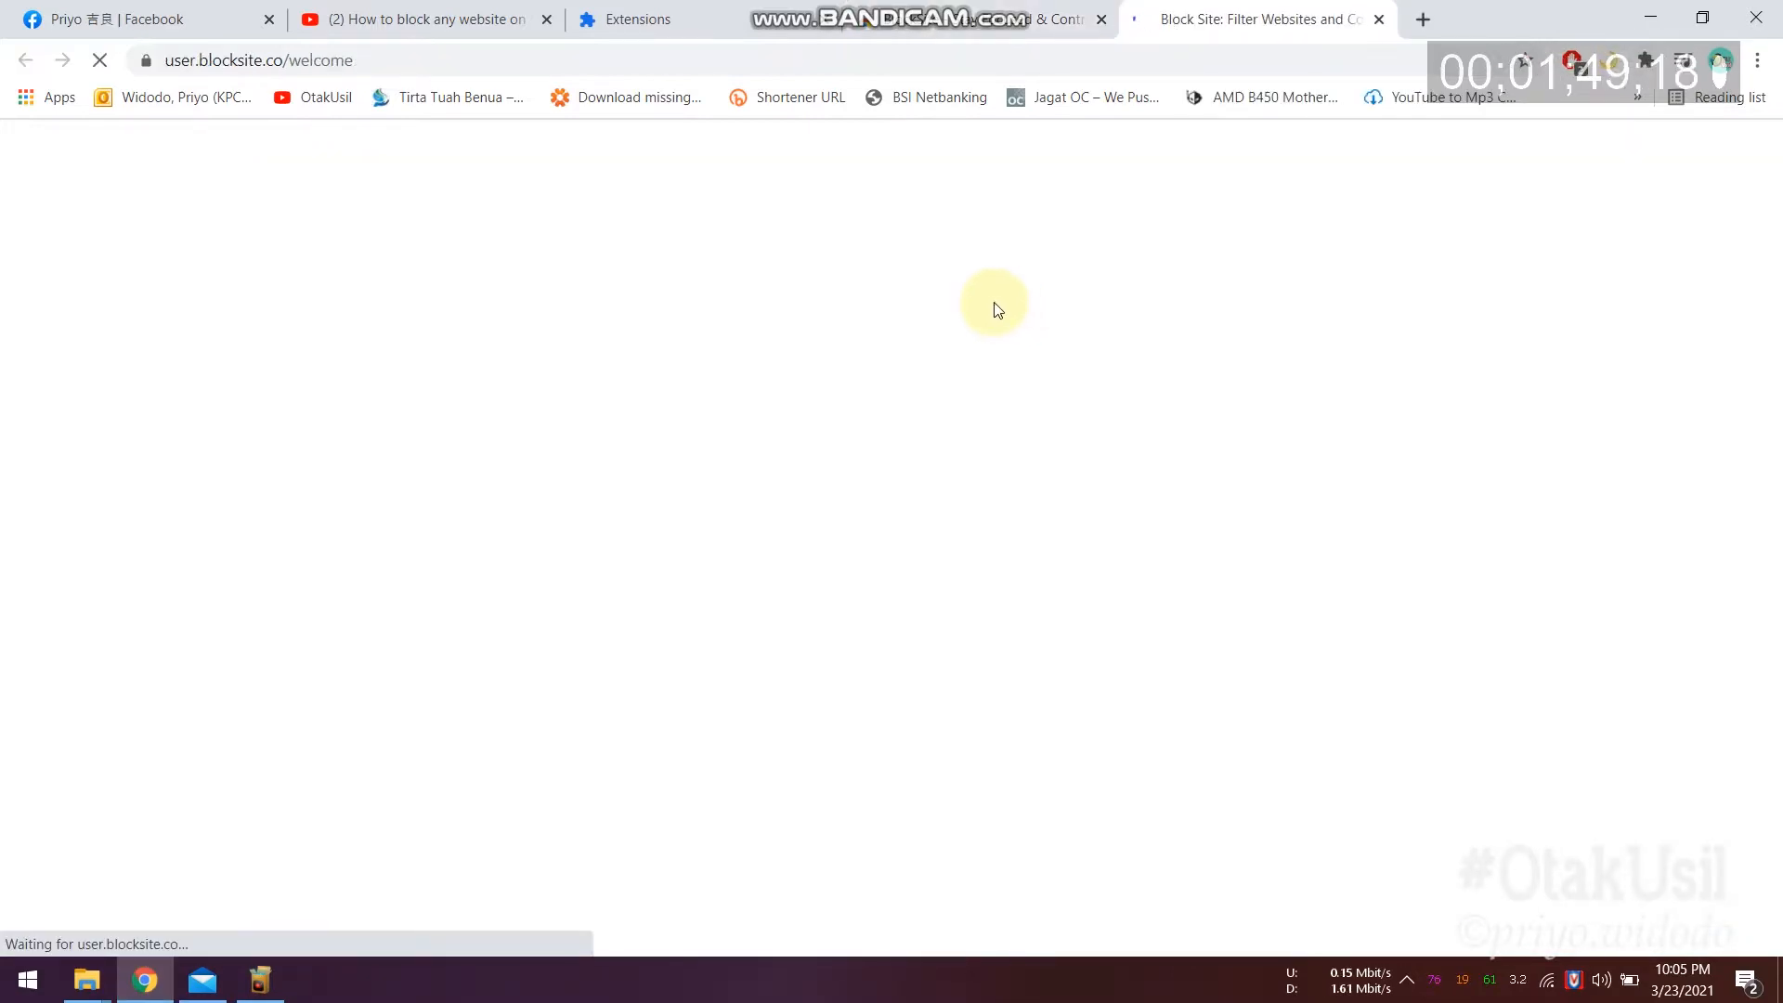
left_click(855, 621)
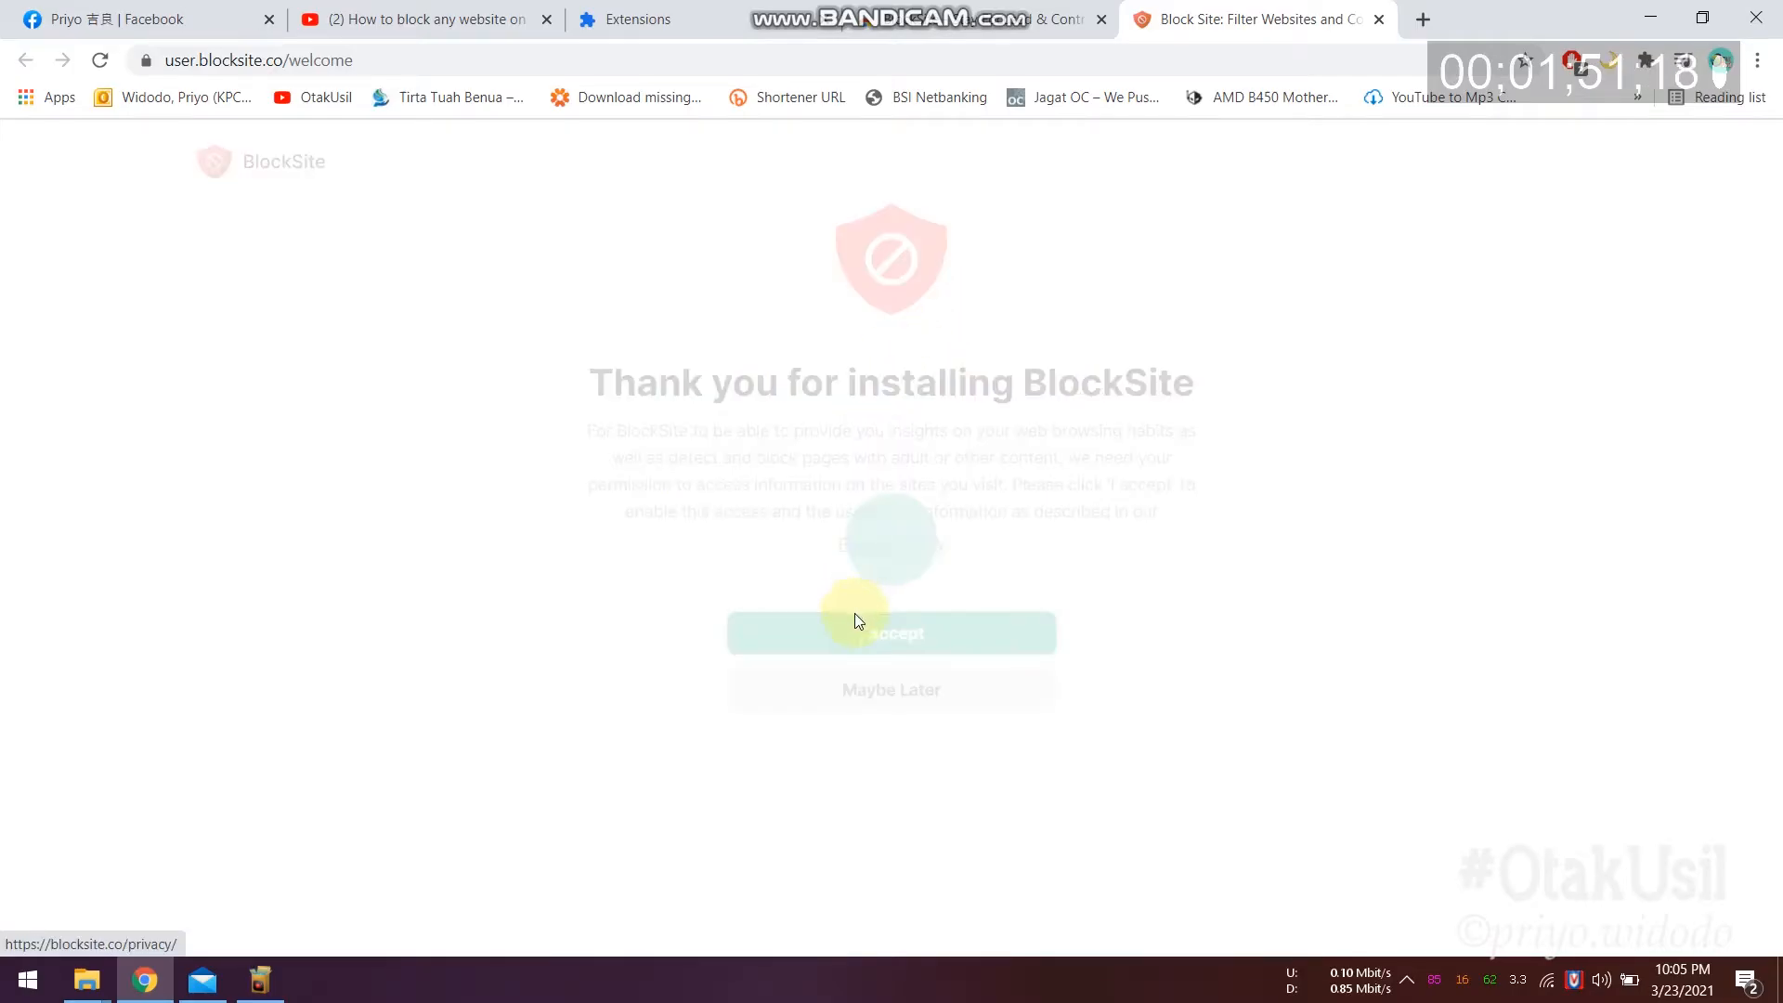
left_click(861, 634)
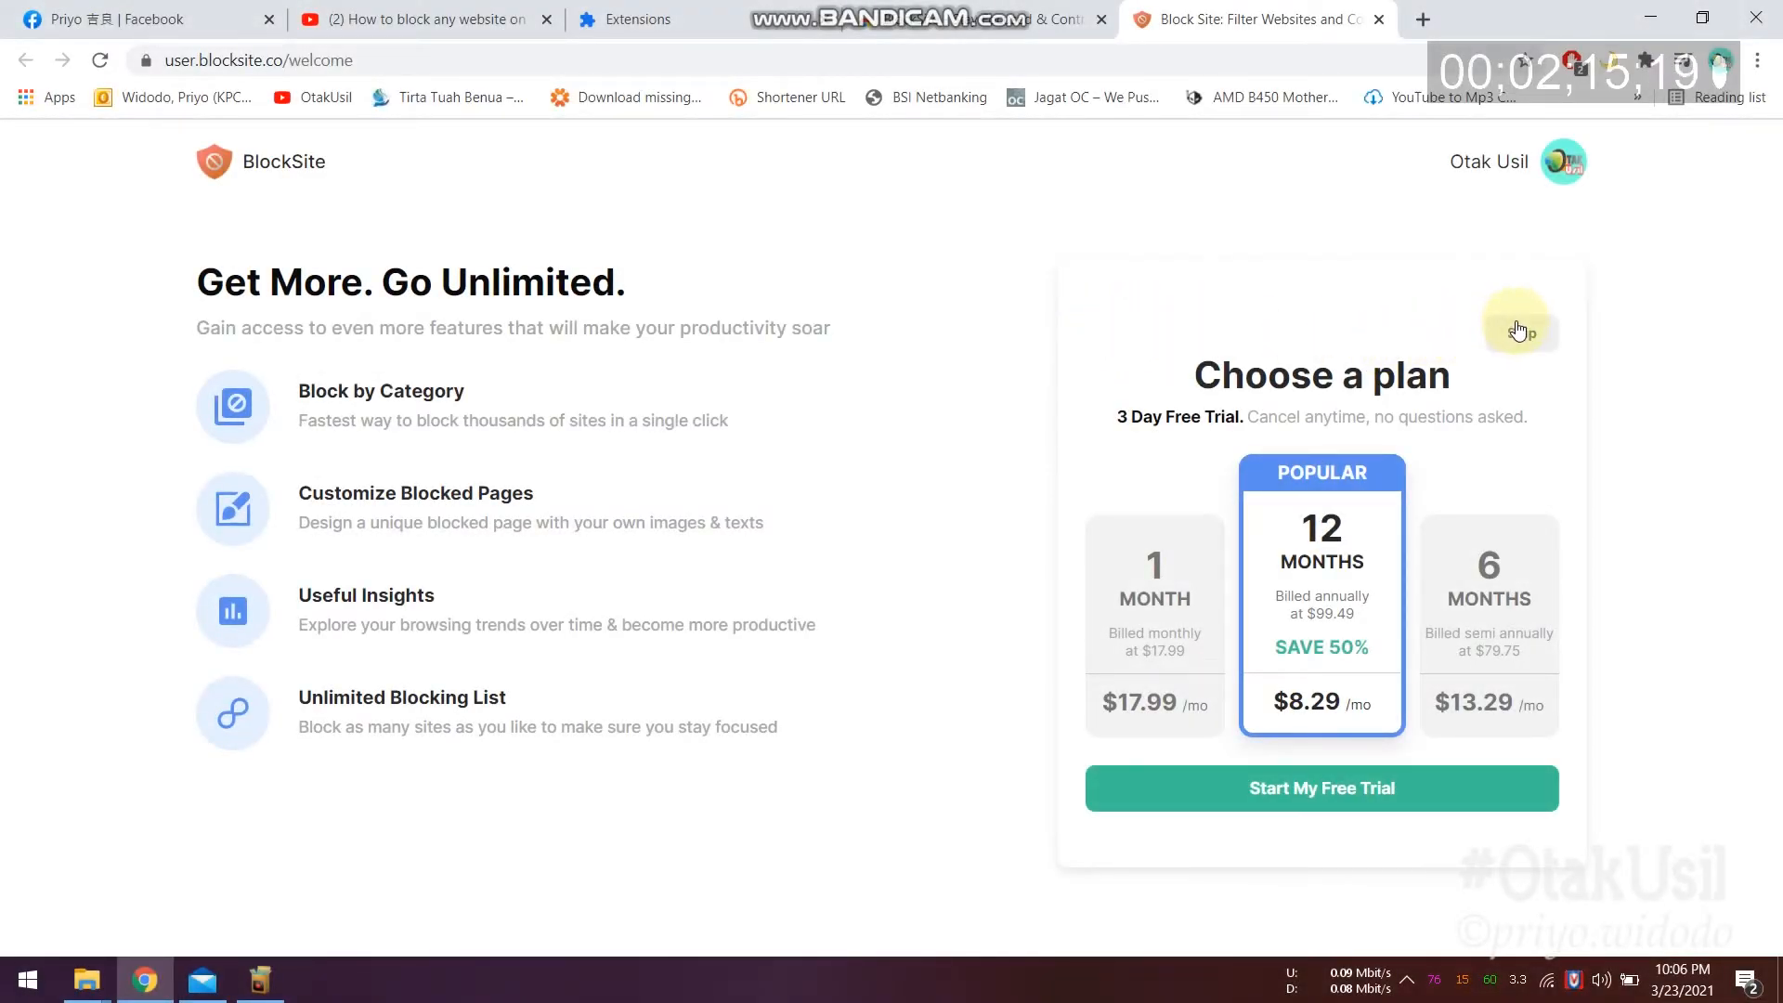
Step: Skip BlockSite's paid plan offer to reach its Block Sites settings
left_click(1518, 330)
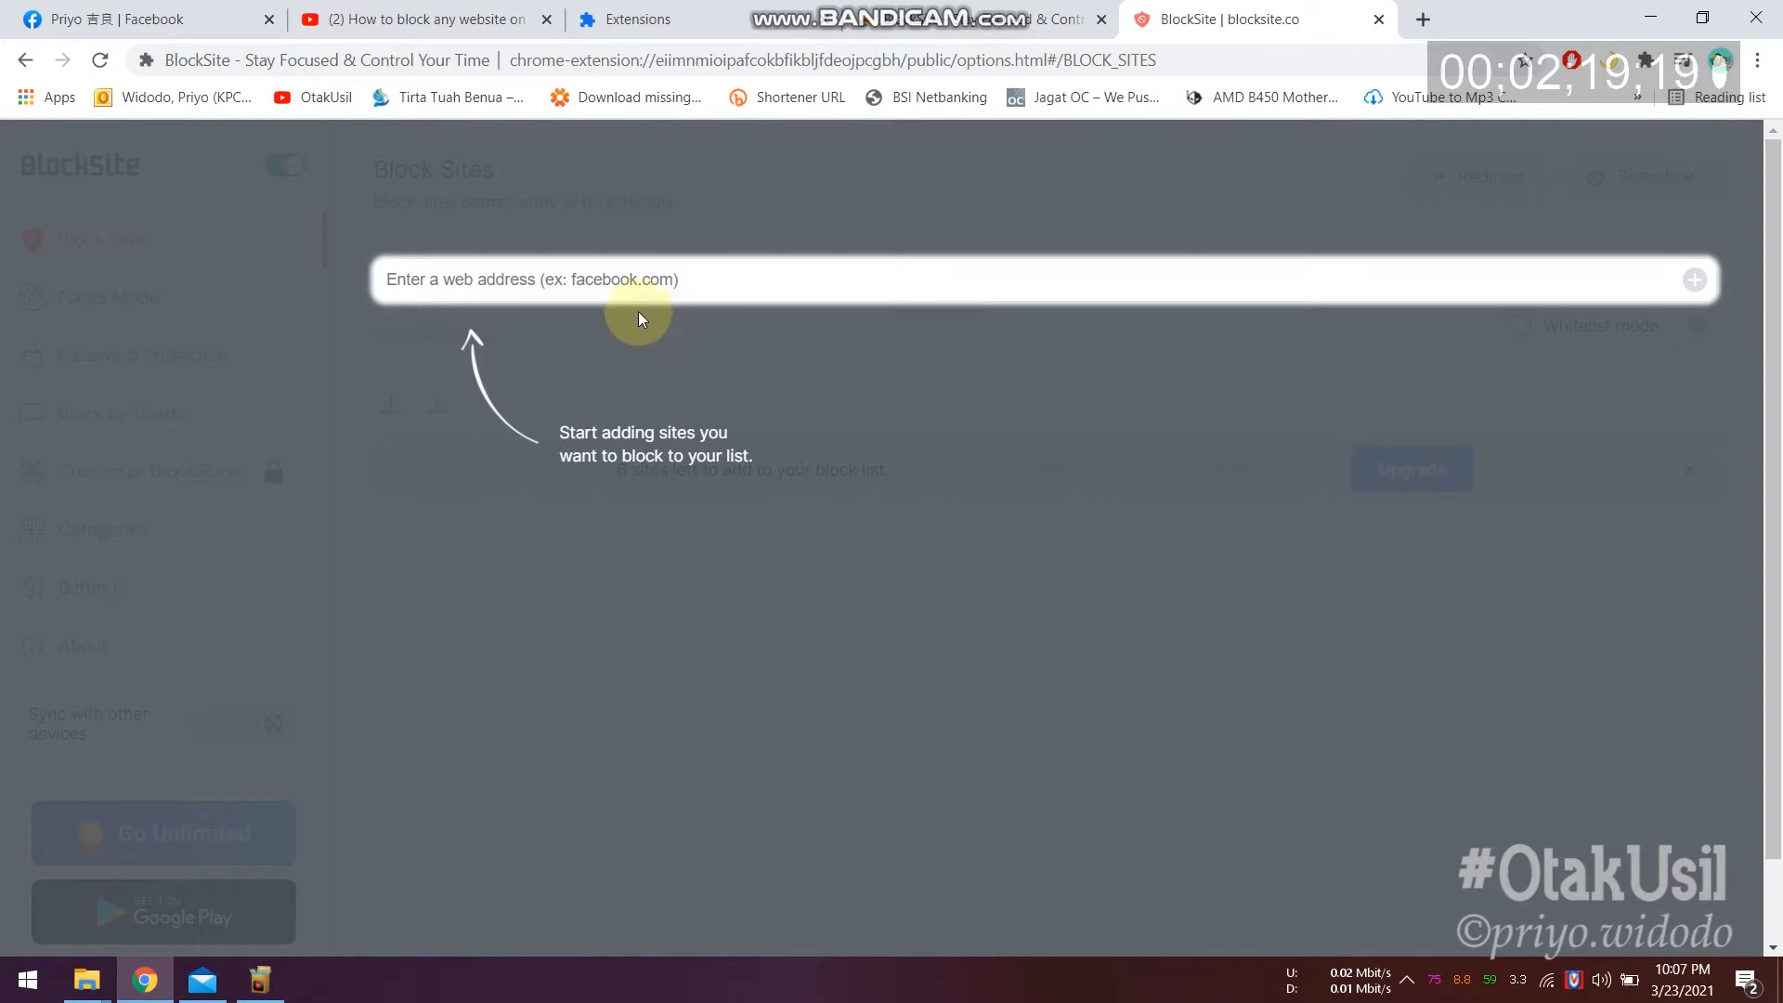
left_click(588, 307)
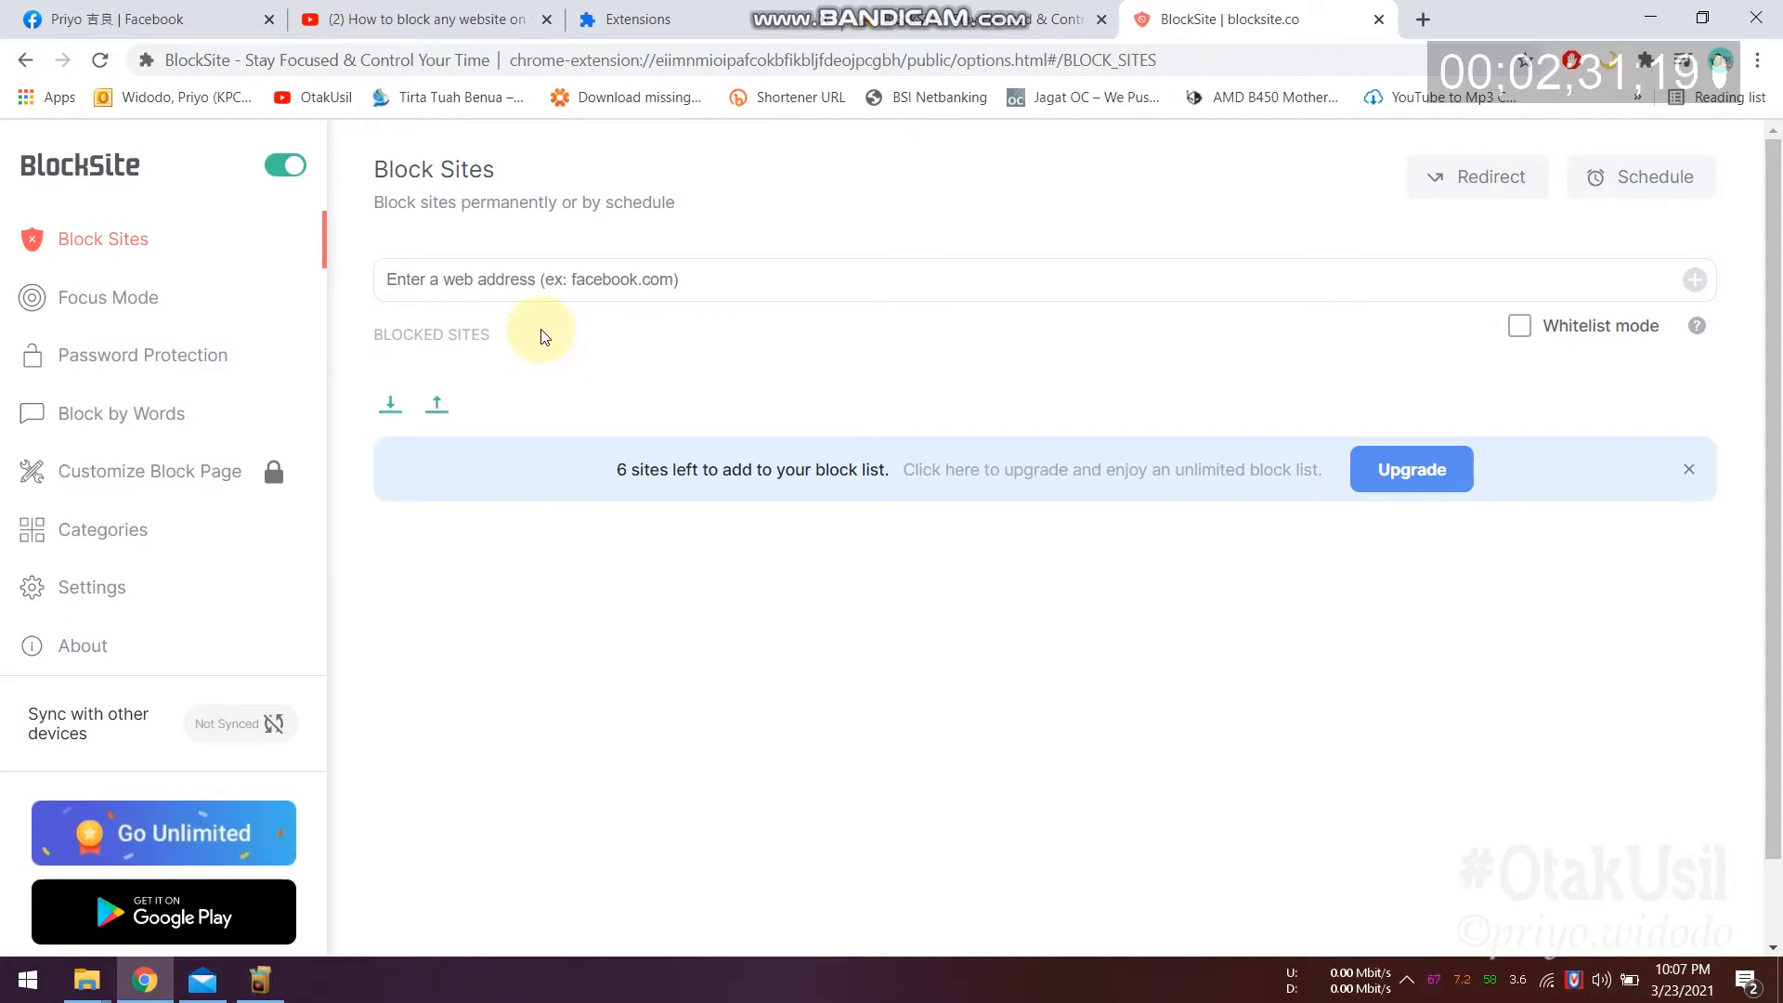
left_click(557, 280)
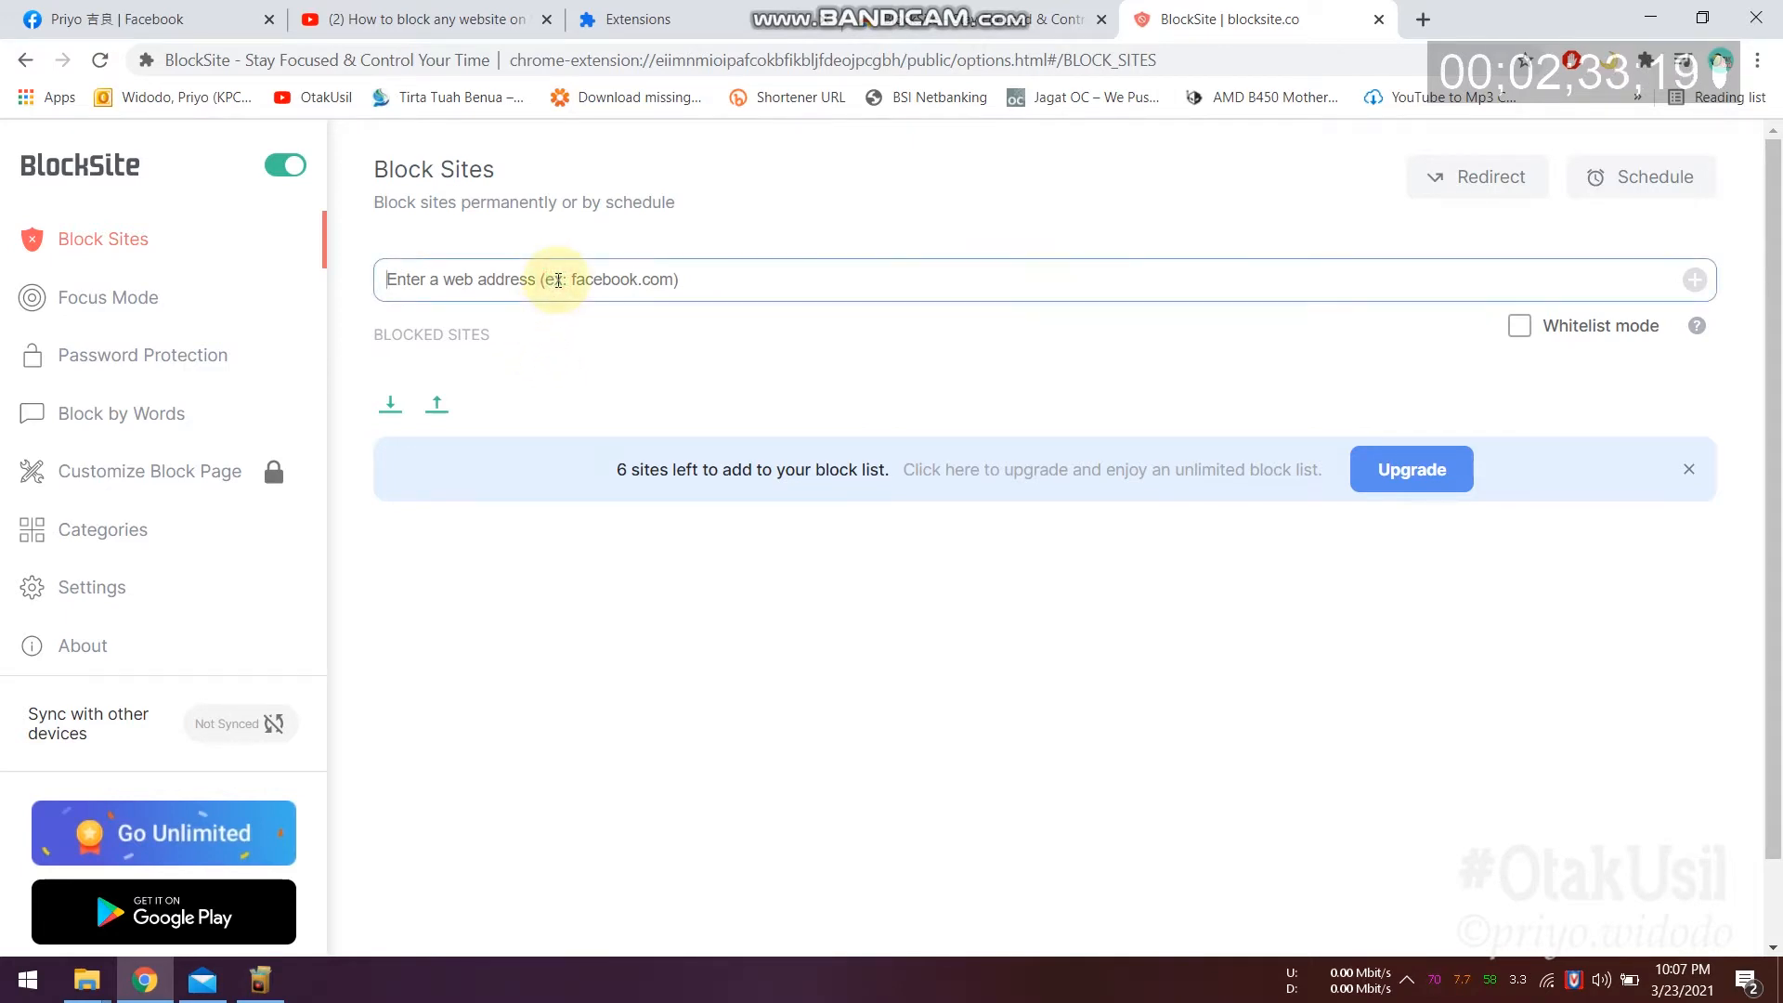
type("www.facebook.com")
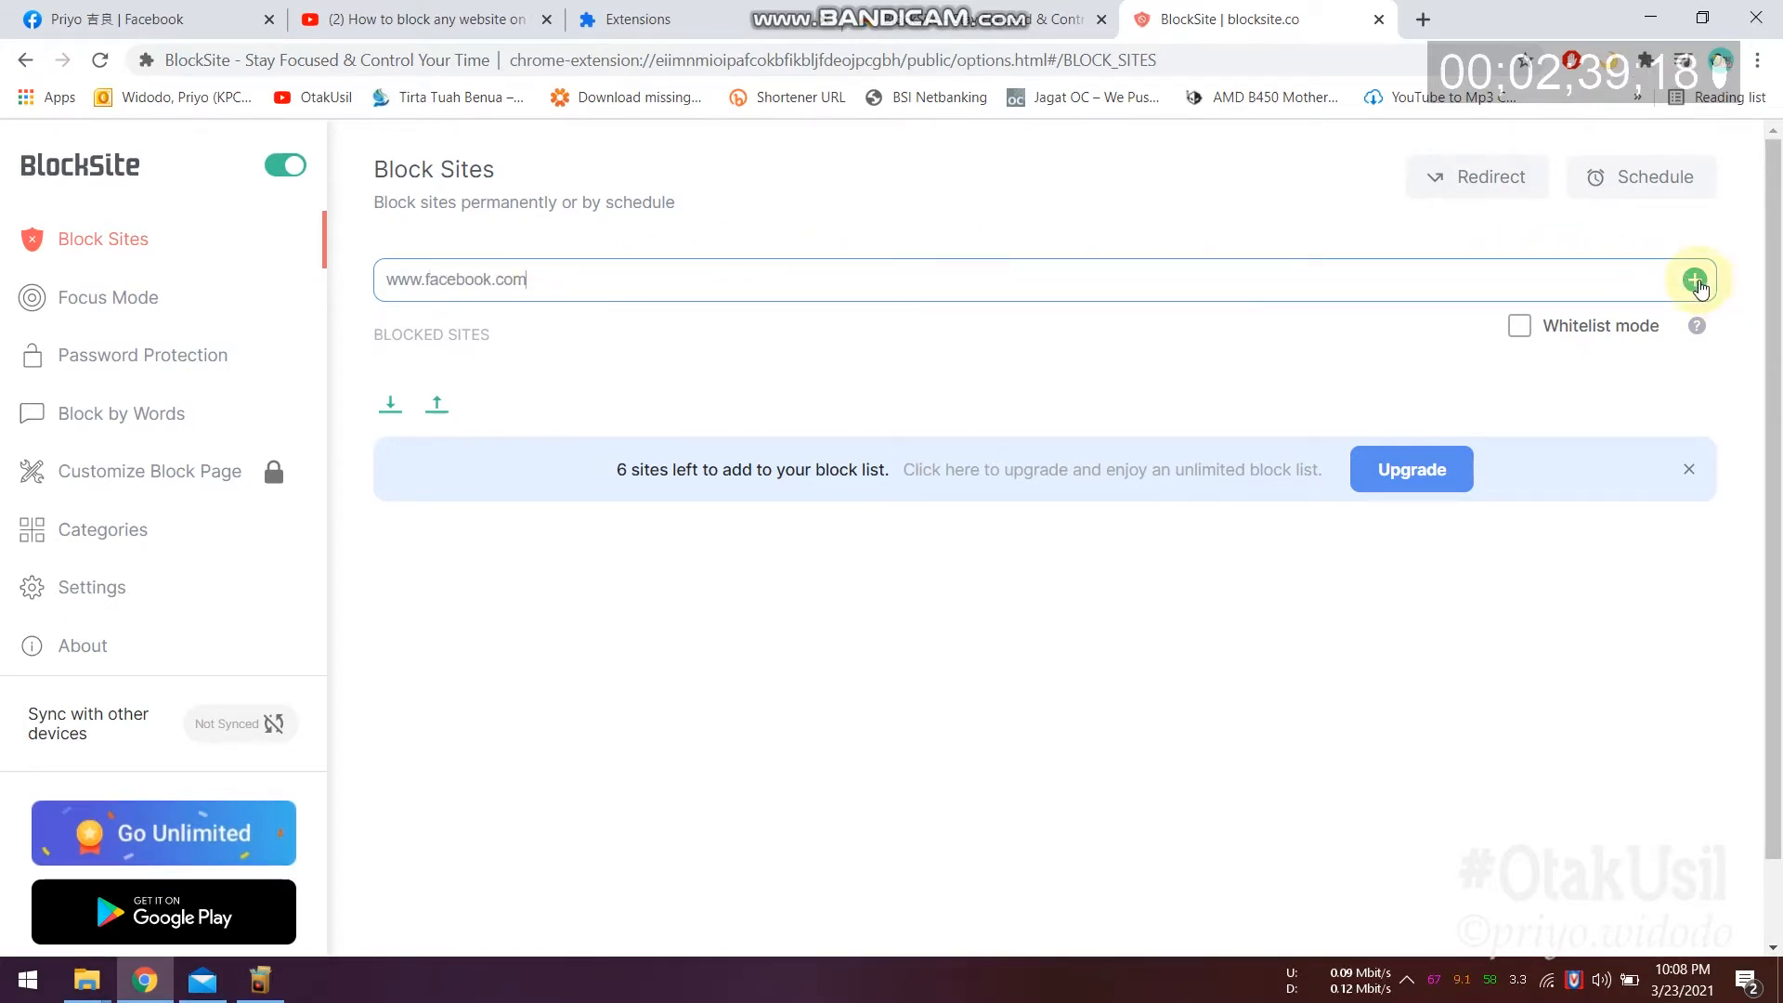
left_click(1695, 282)
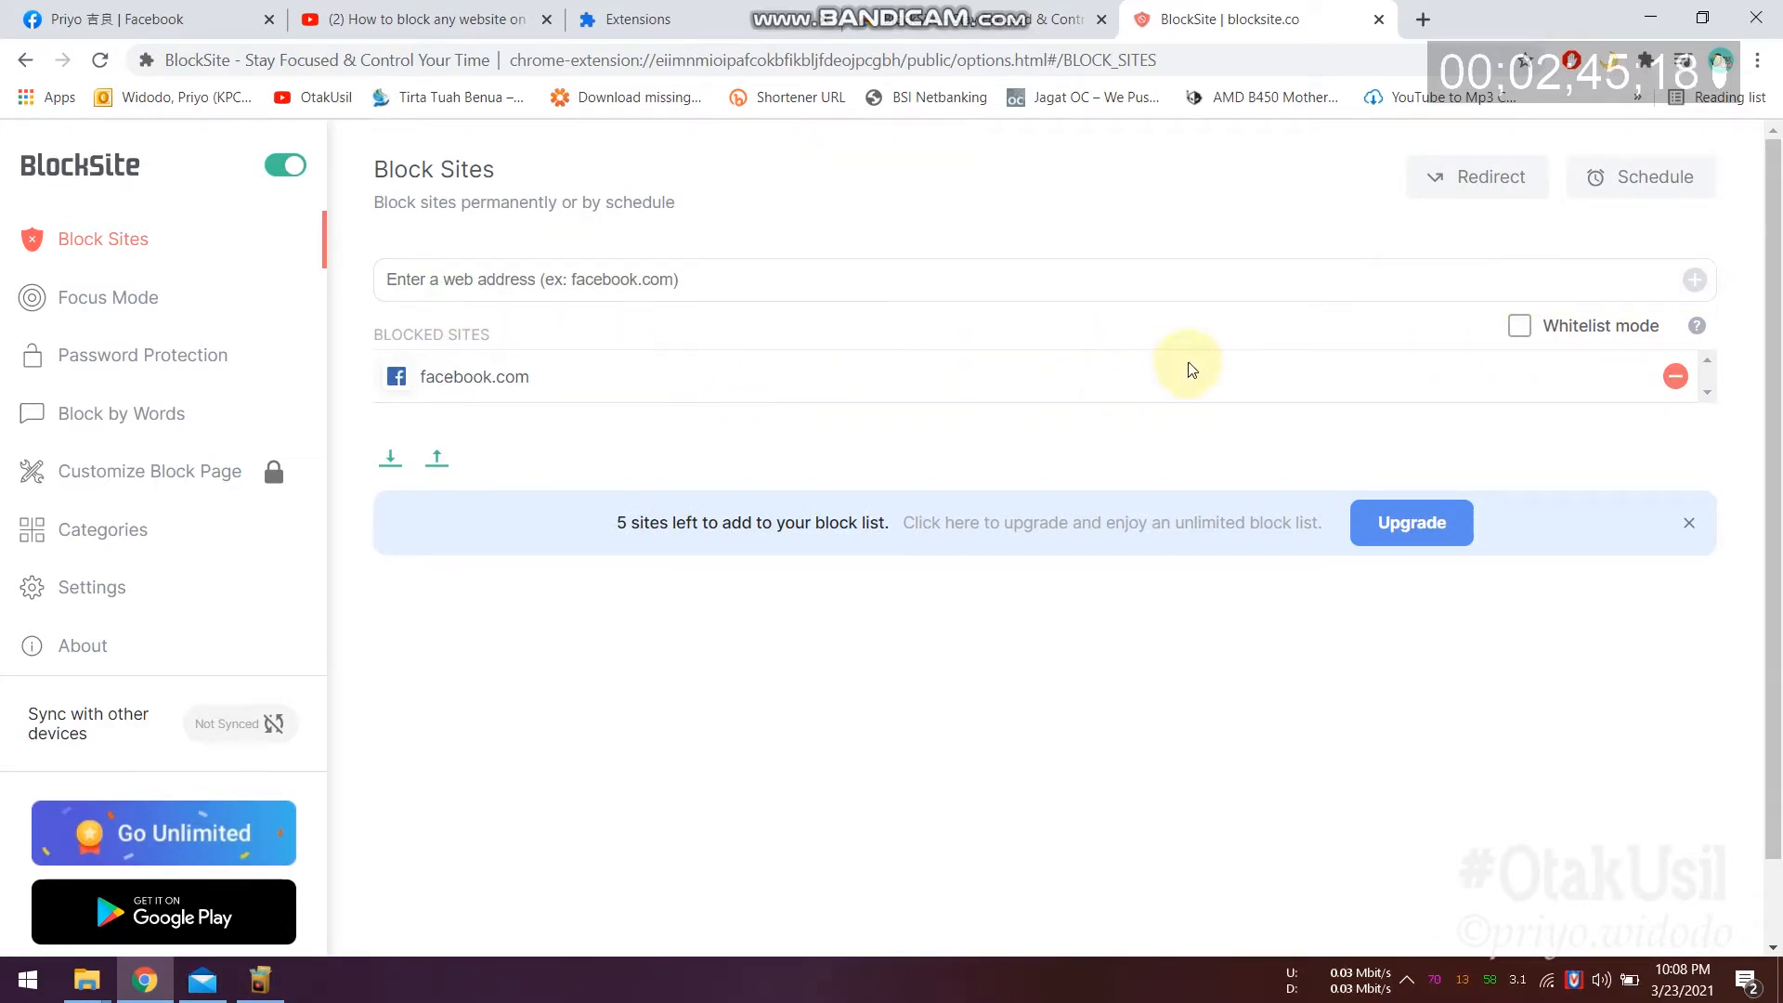
left_click(1430, 25)
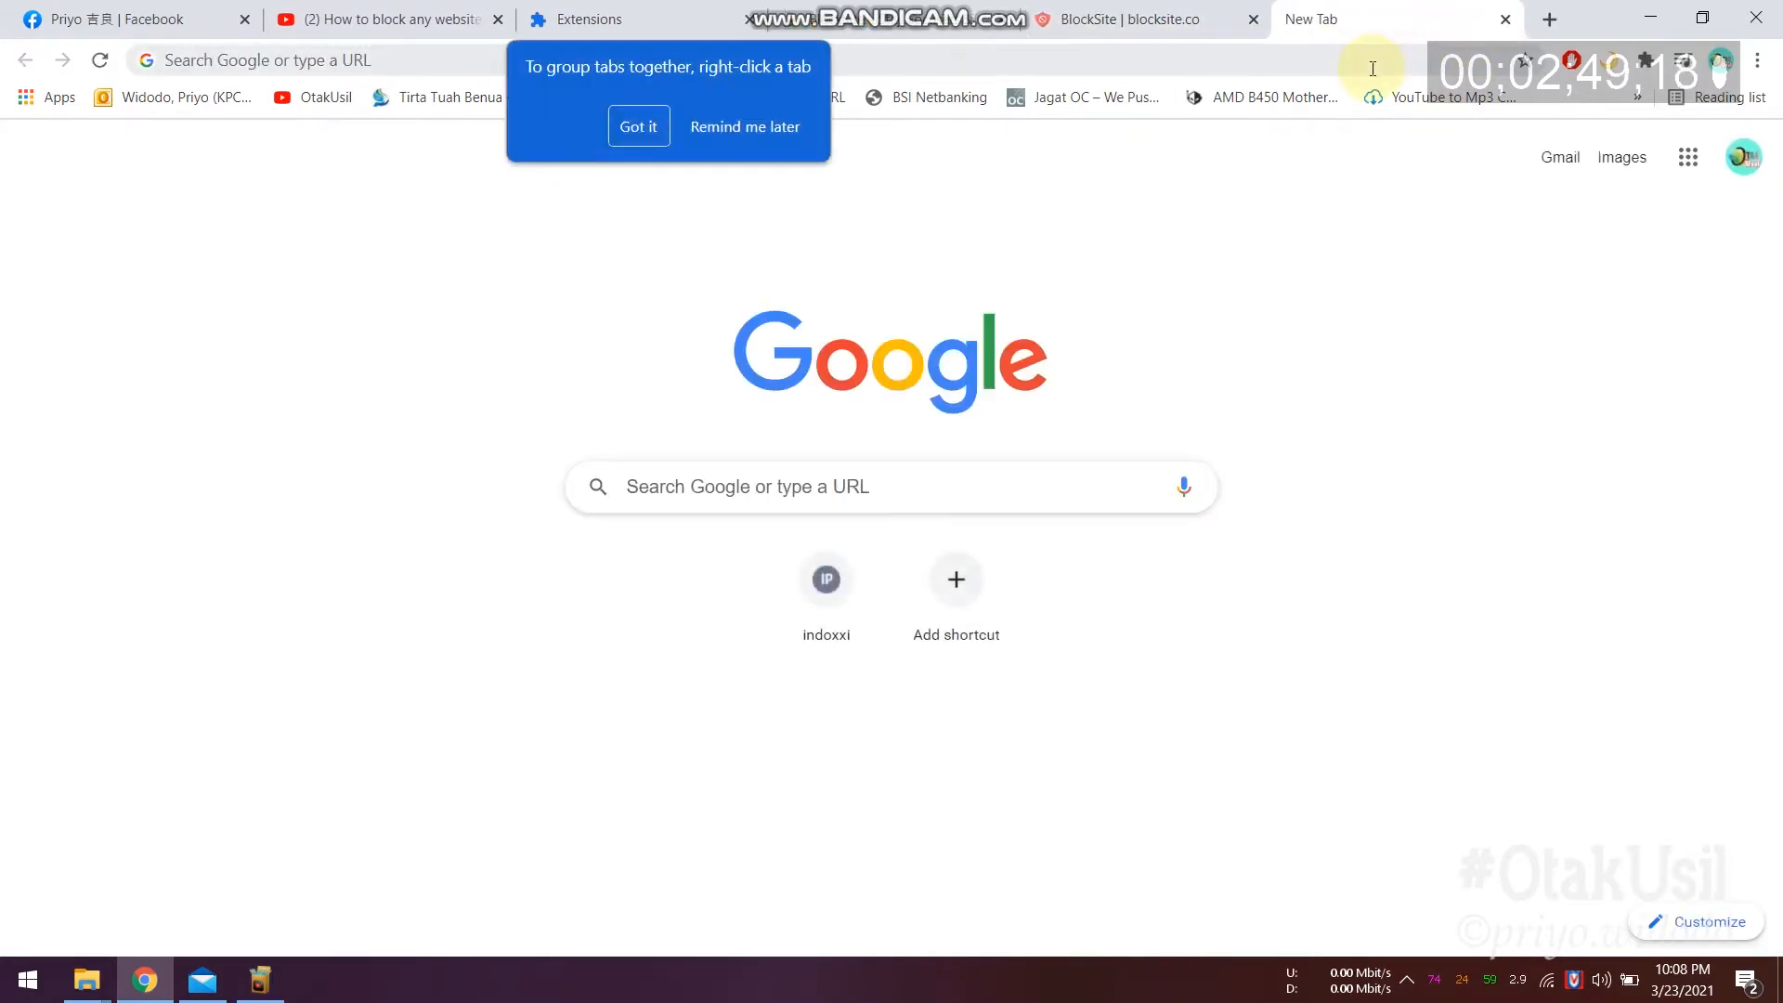
Step: Load facebook.com to confirm BlockSite's 'Forget about it.' block page, then go back
left_click(1373, 68)
type("facebook.com")
key("Return")
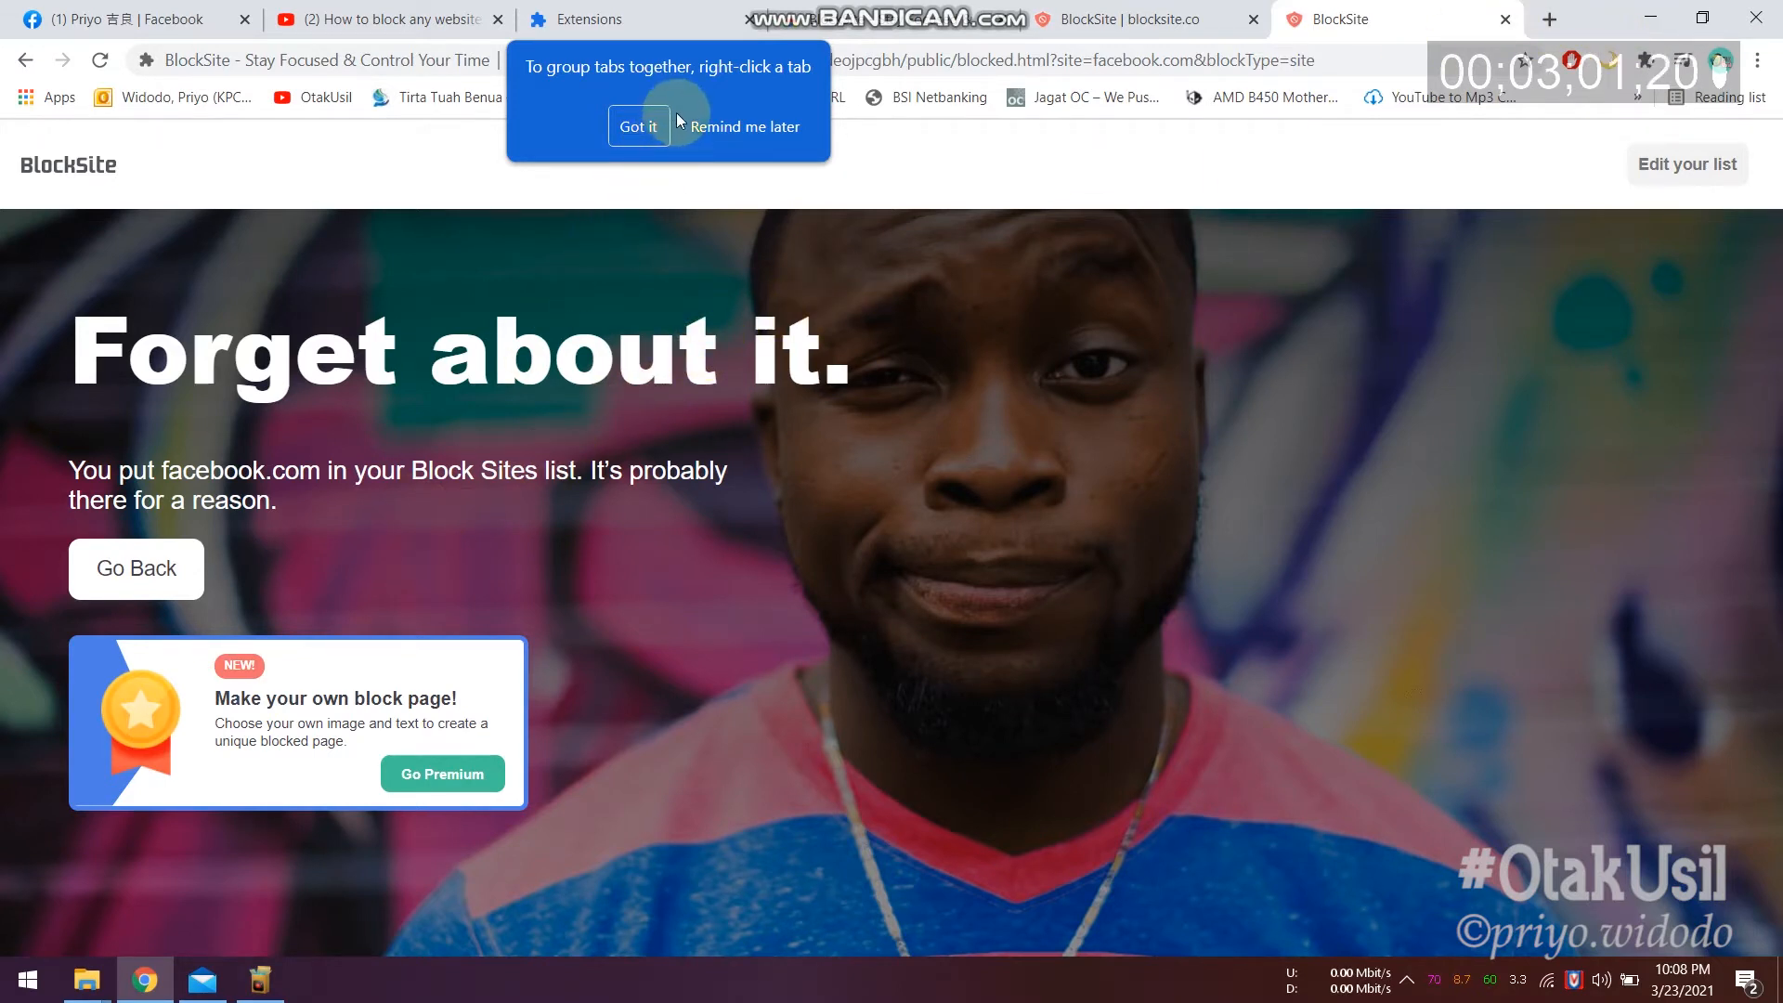
left_click(641, 128)
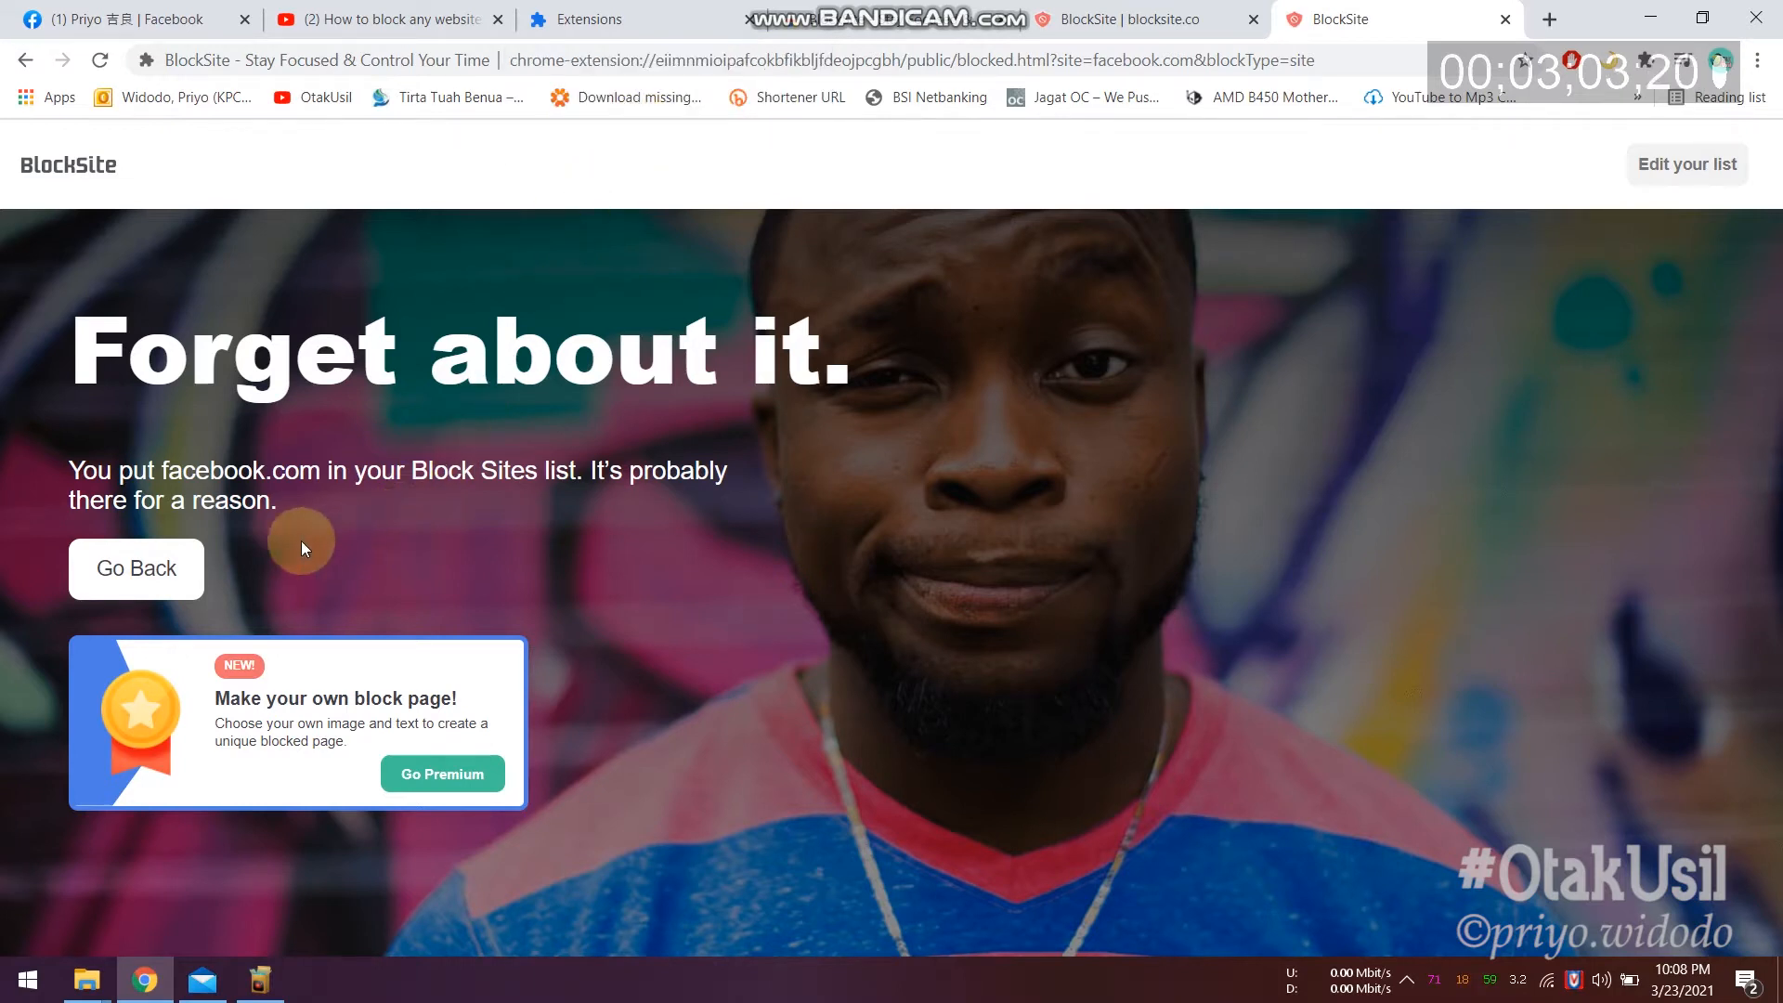
left_click(153, 580)
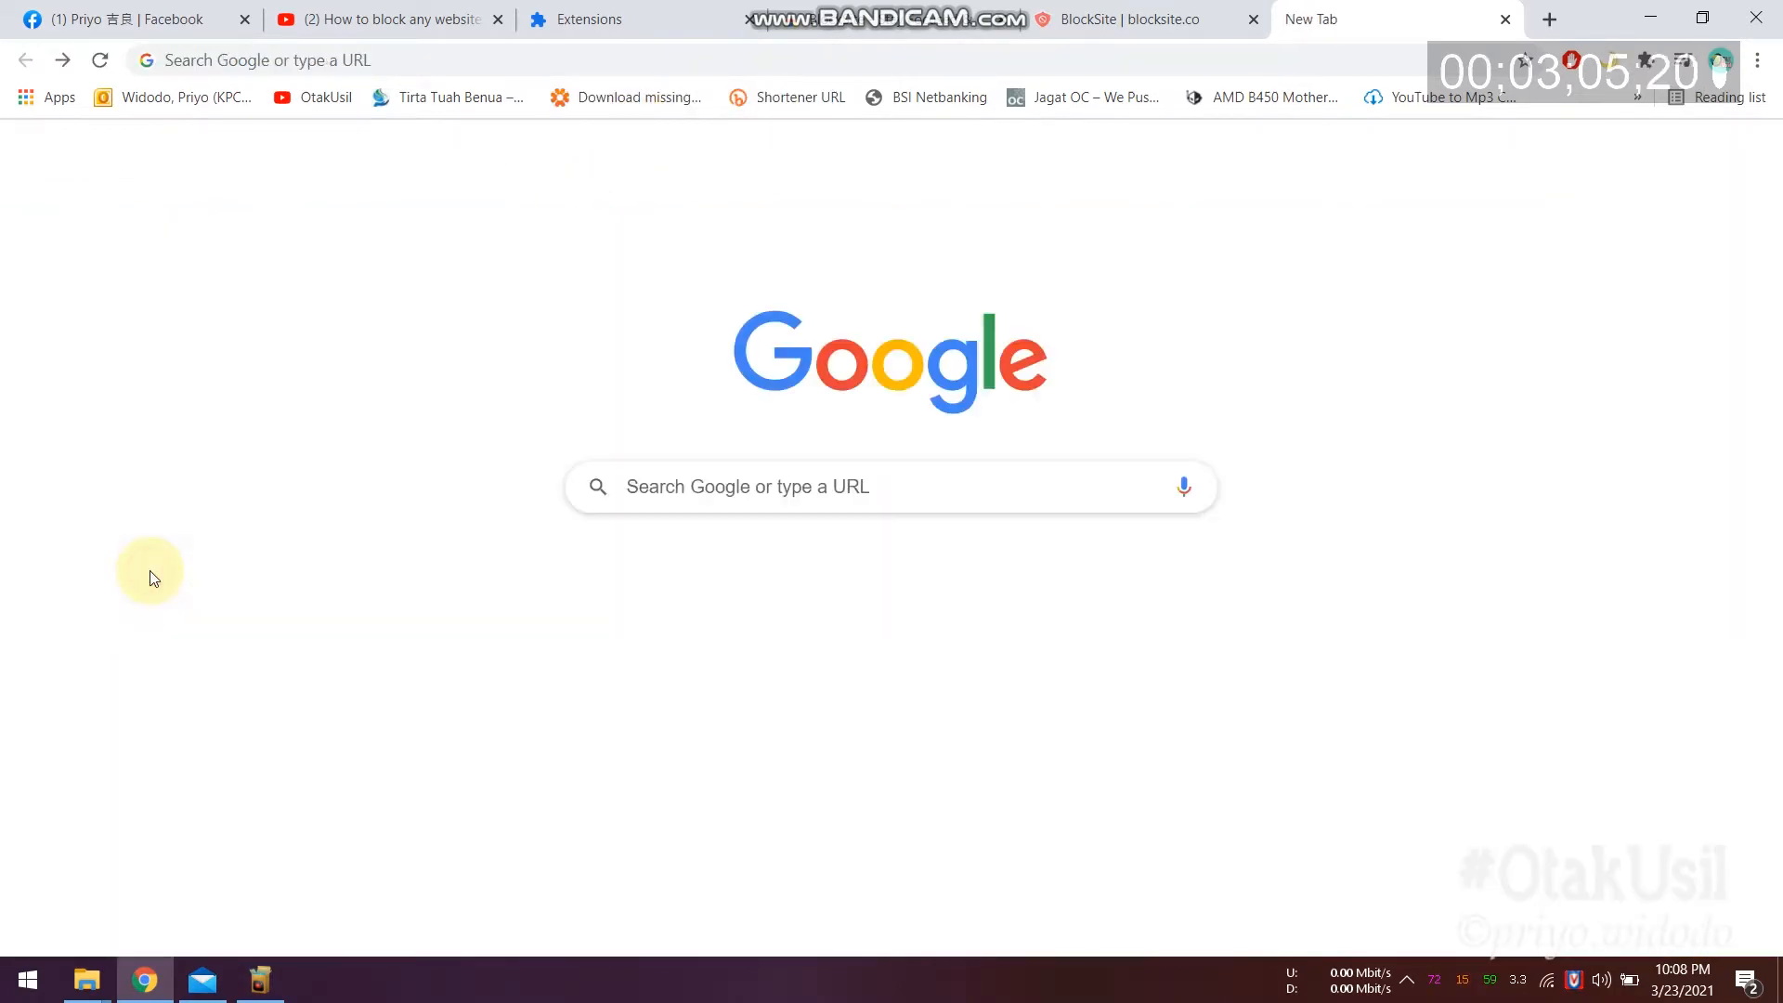
left_click(812, 487)
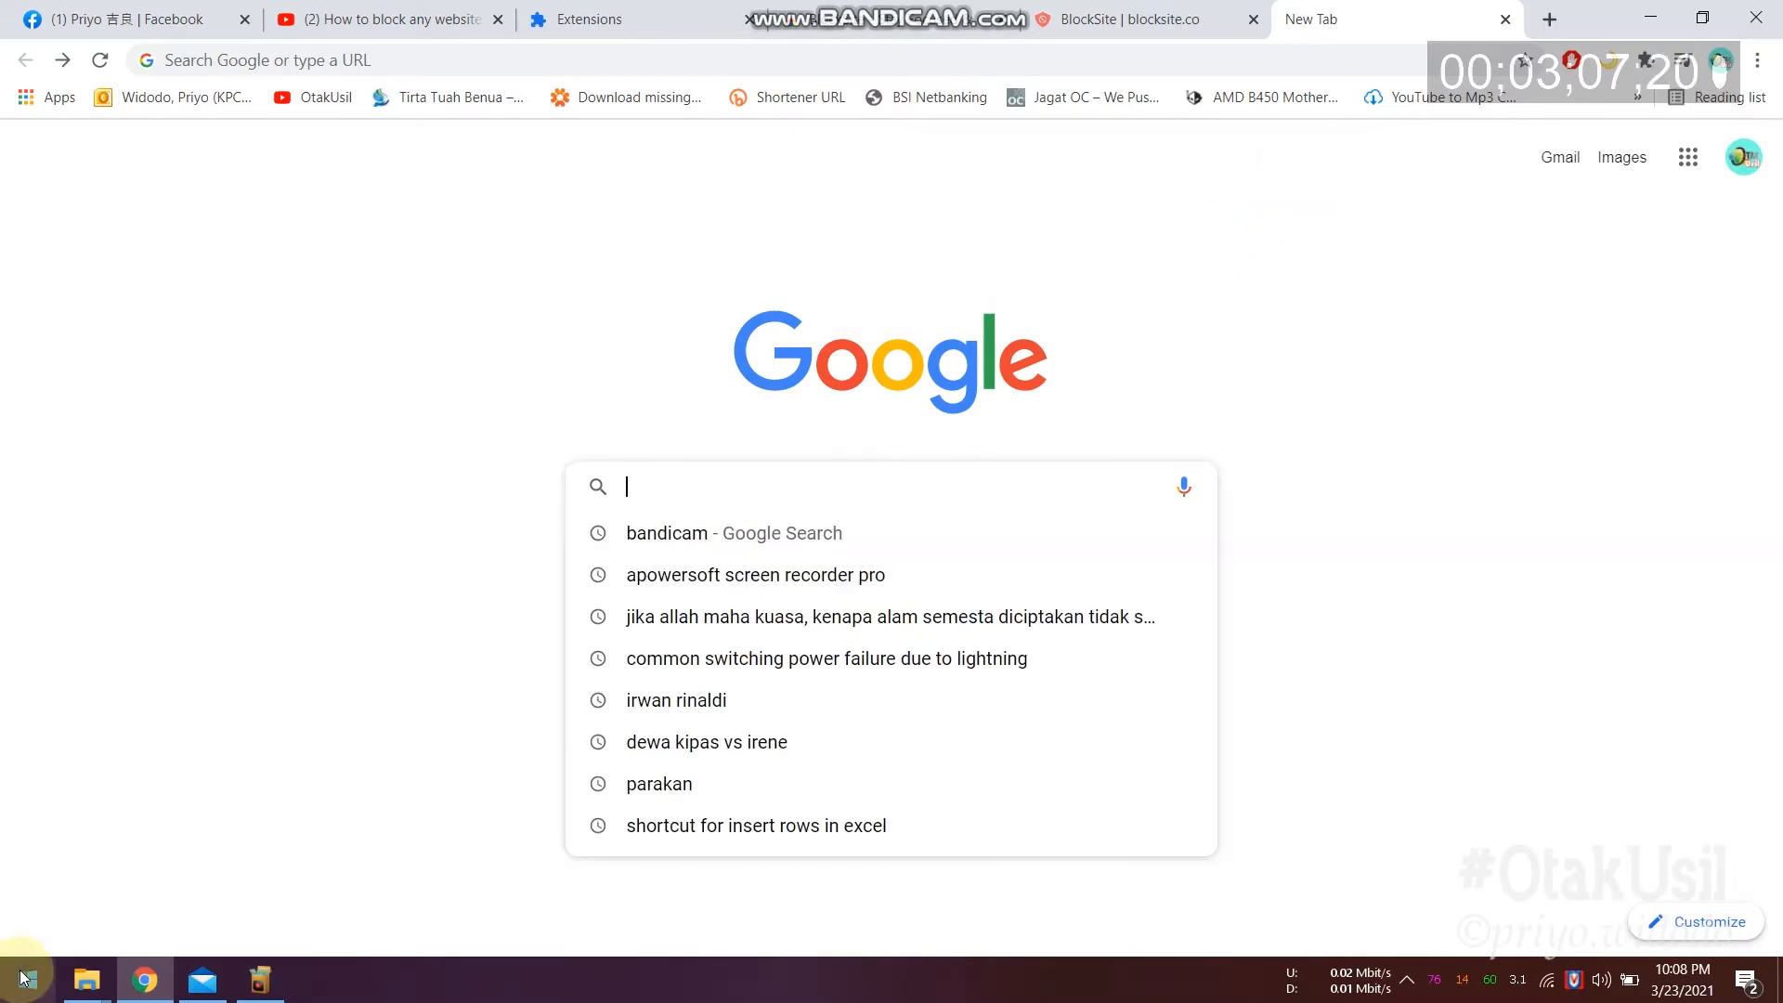
left_click(24, 982)
type("edg")
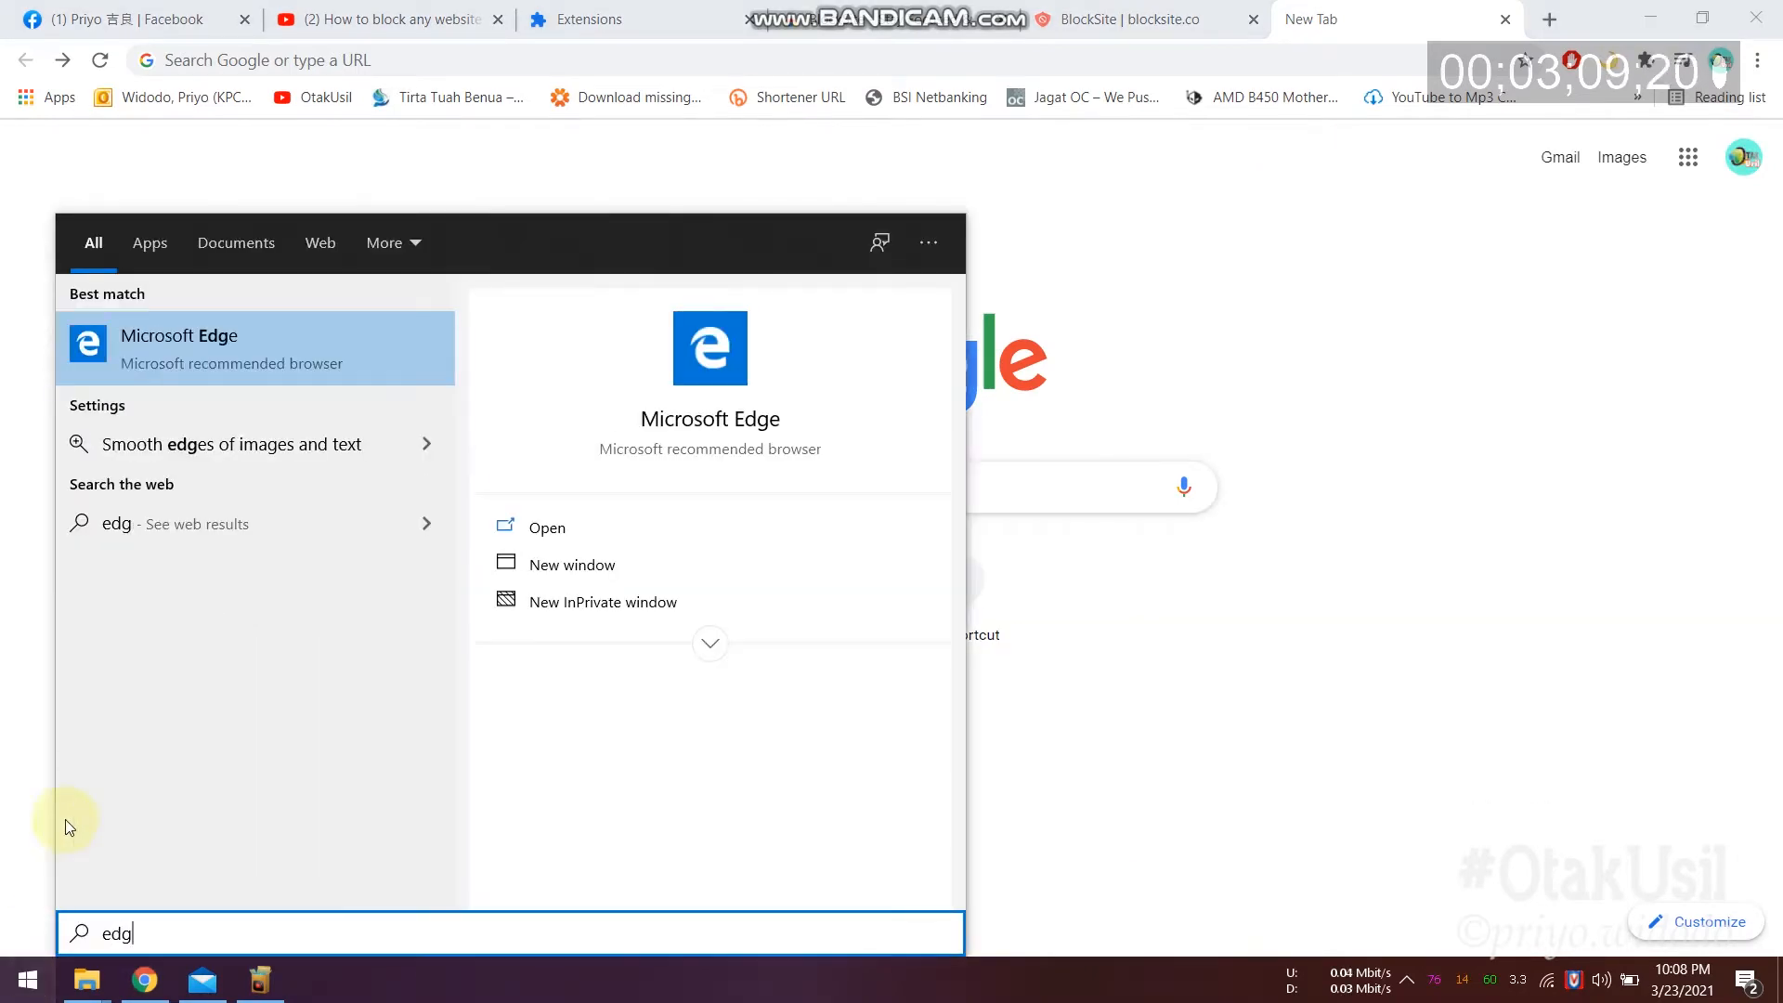
left_click(227, 358)
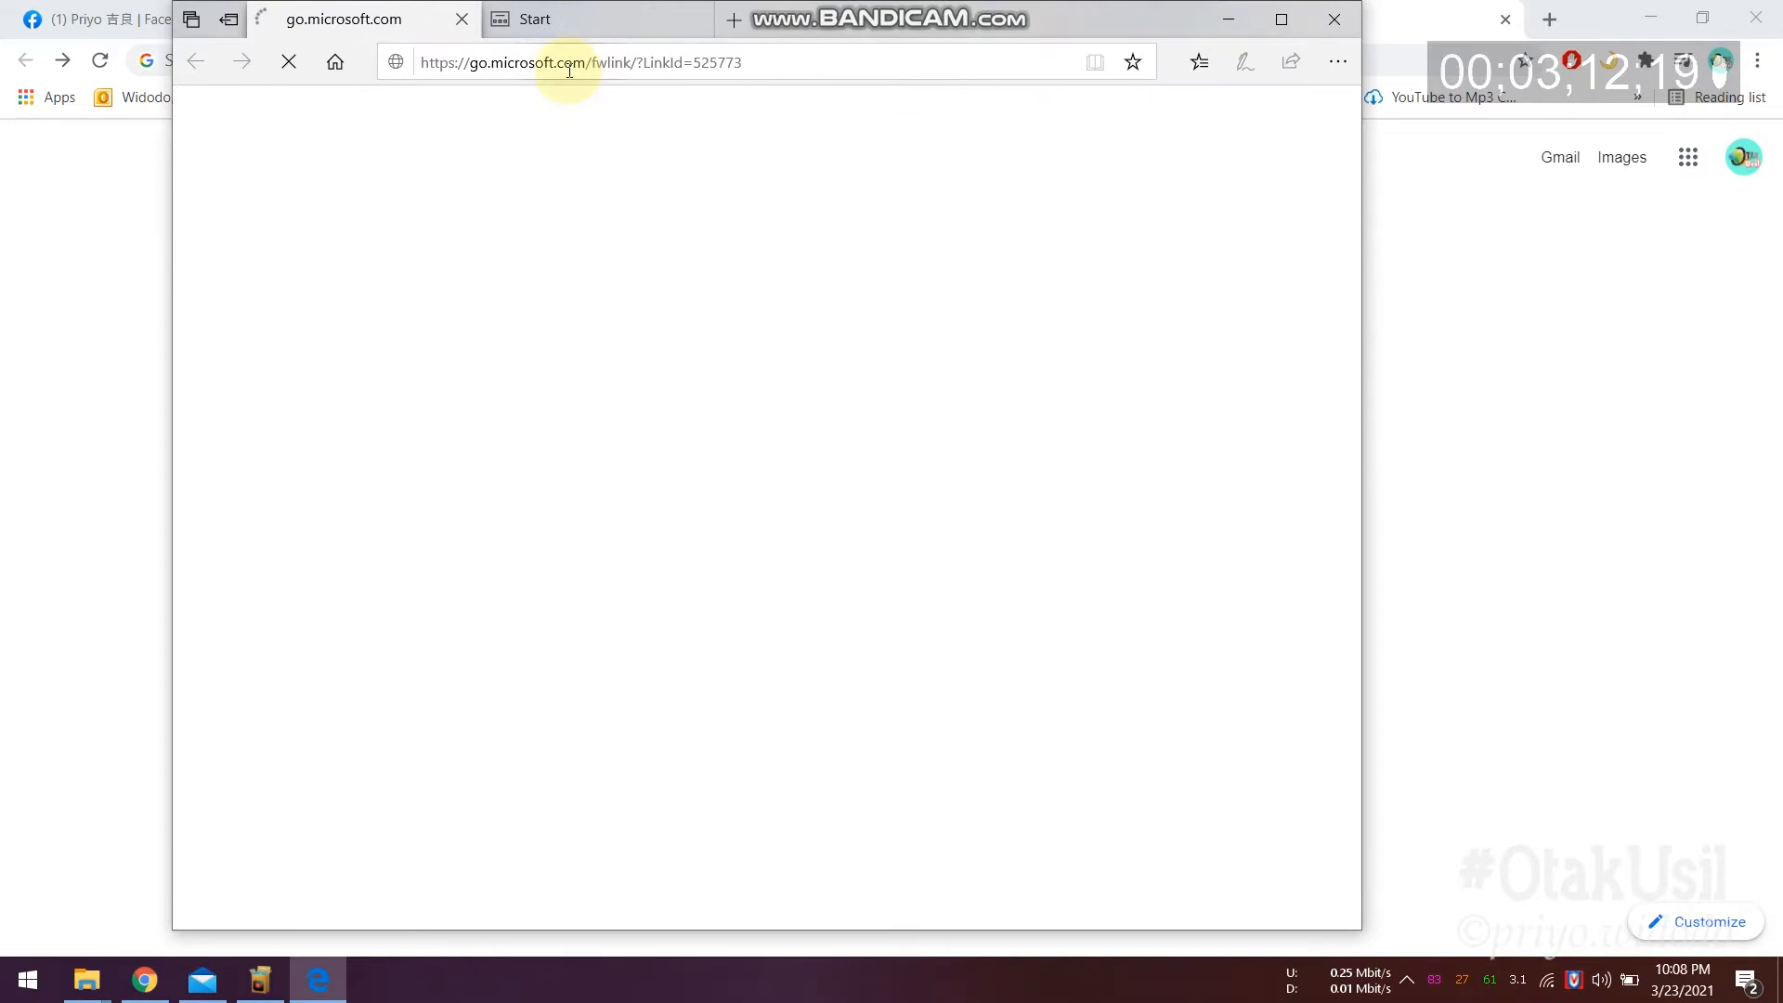
left_click(628, 62)
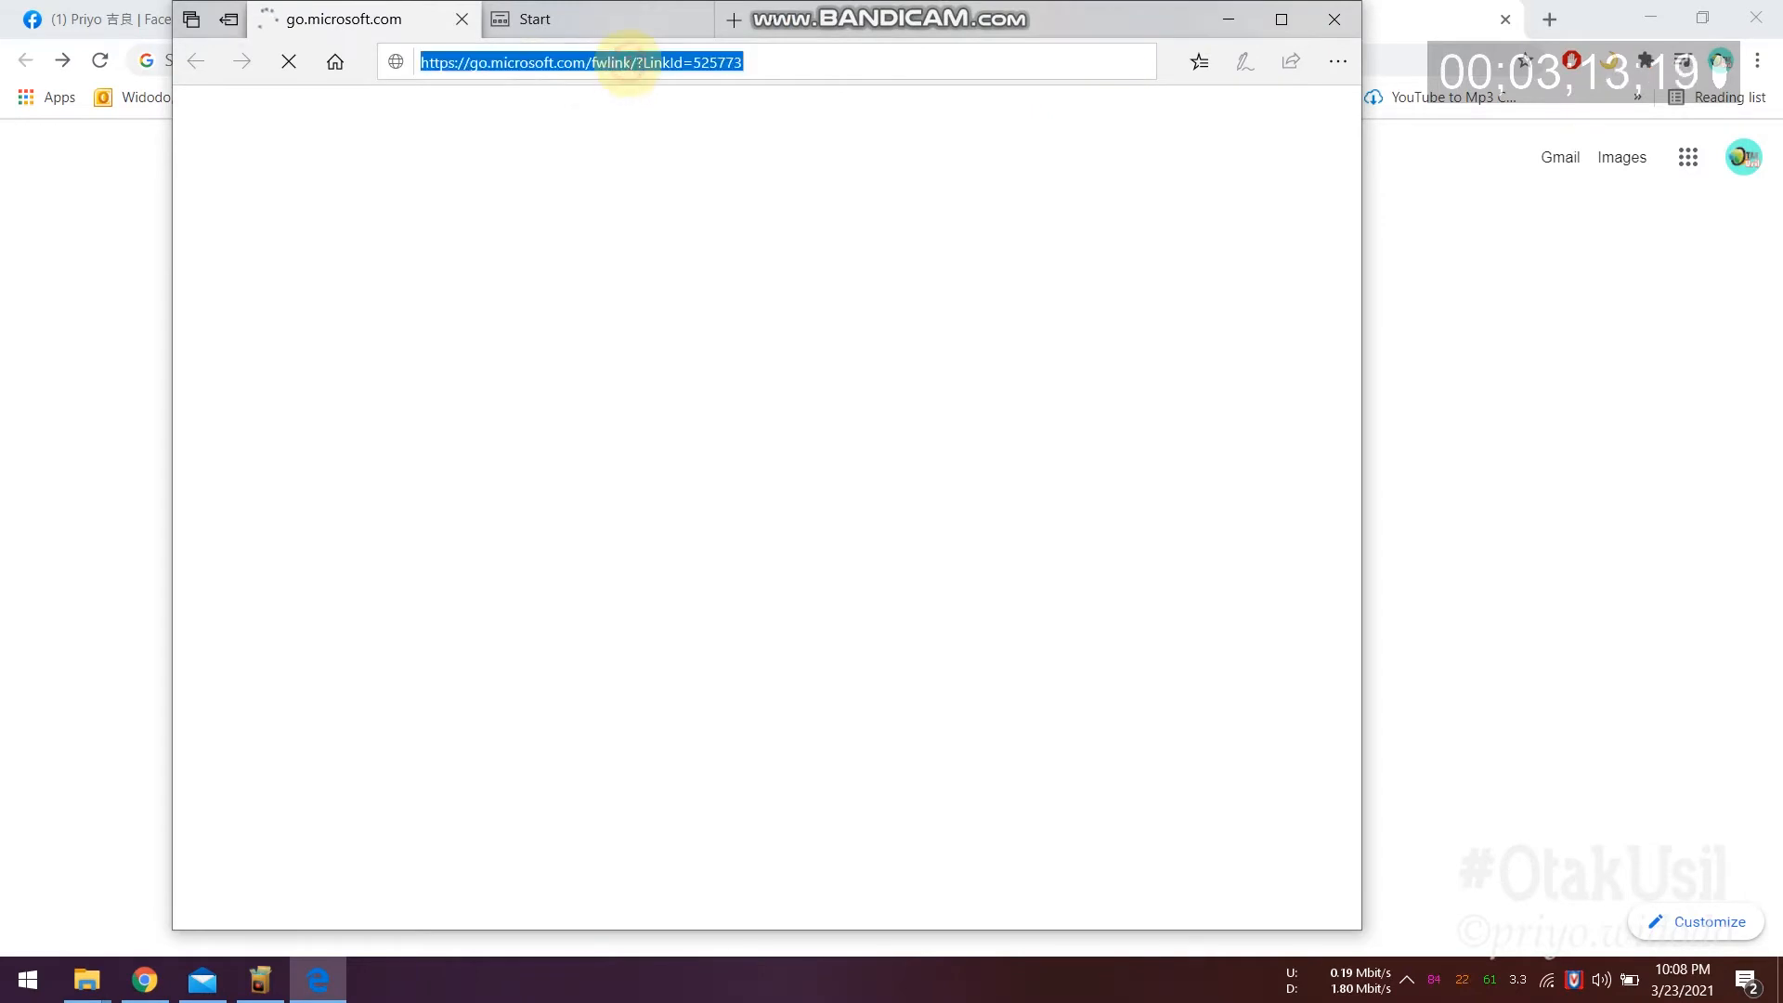
type("face")
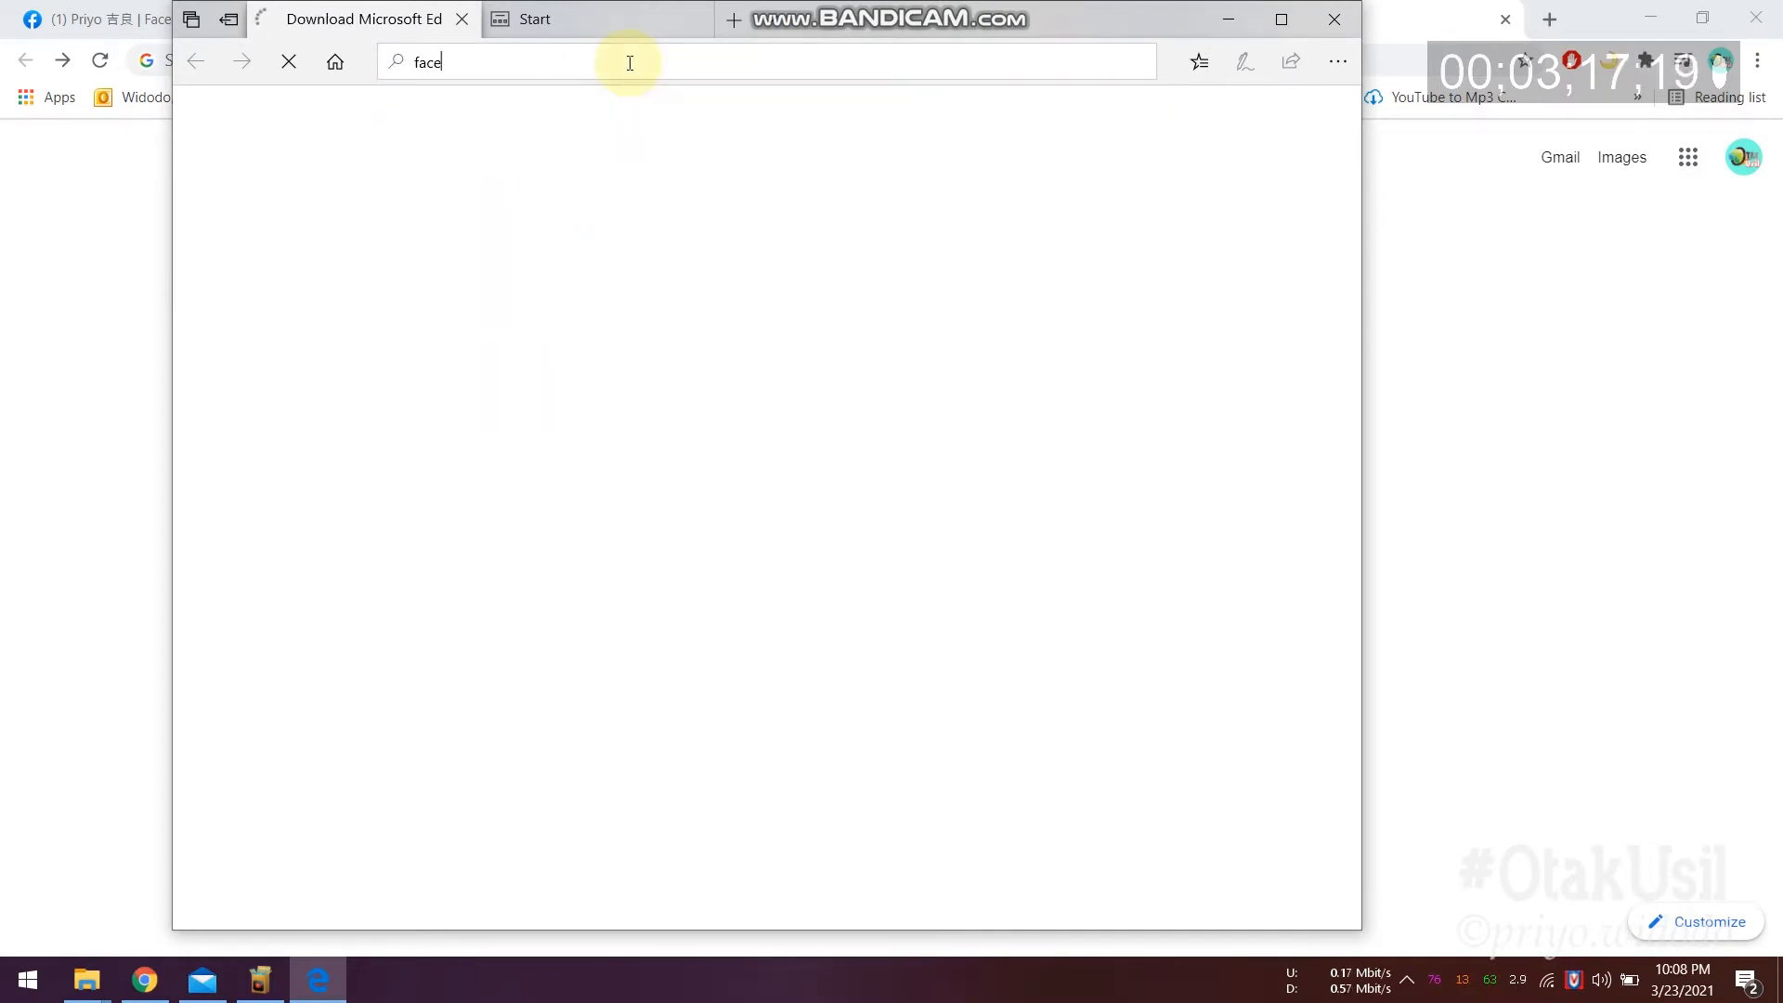
type("bok")
key("BackSpace")
type("ok.com/")
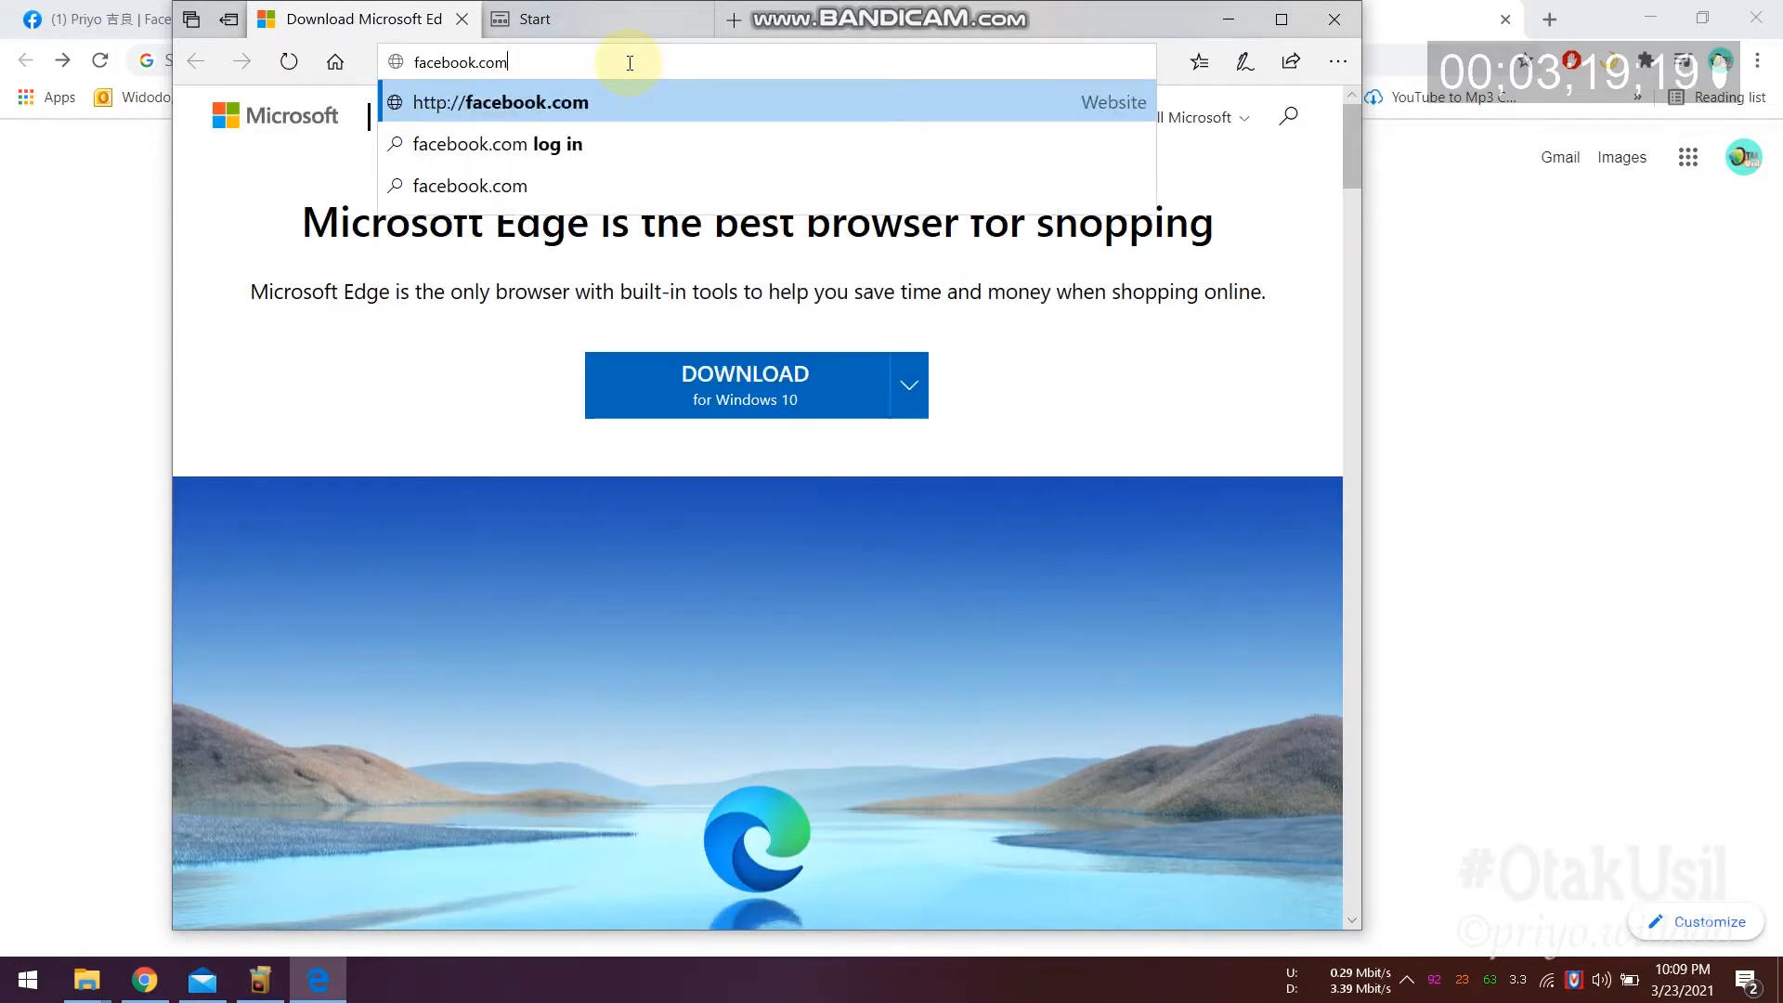
key("Return")
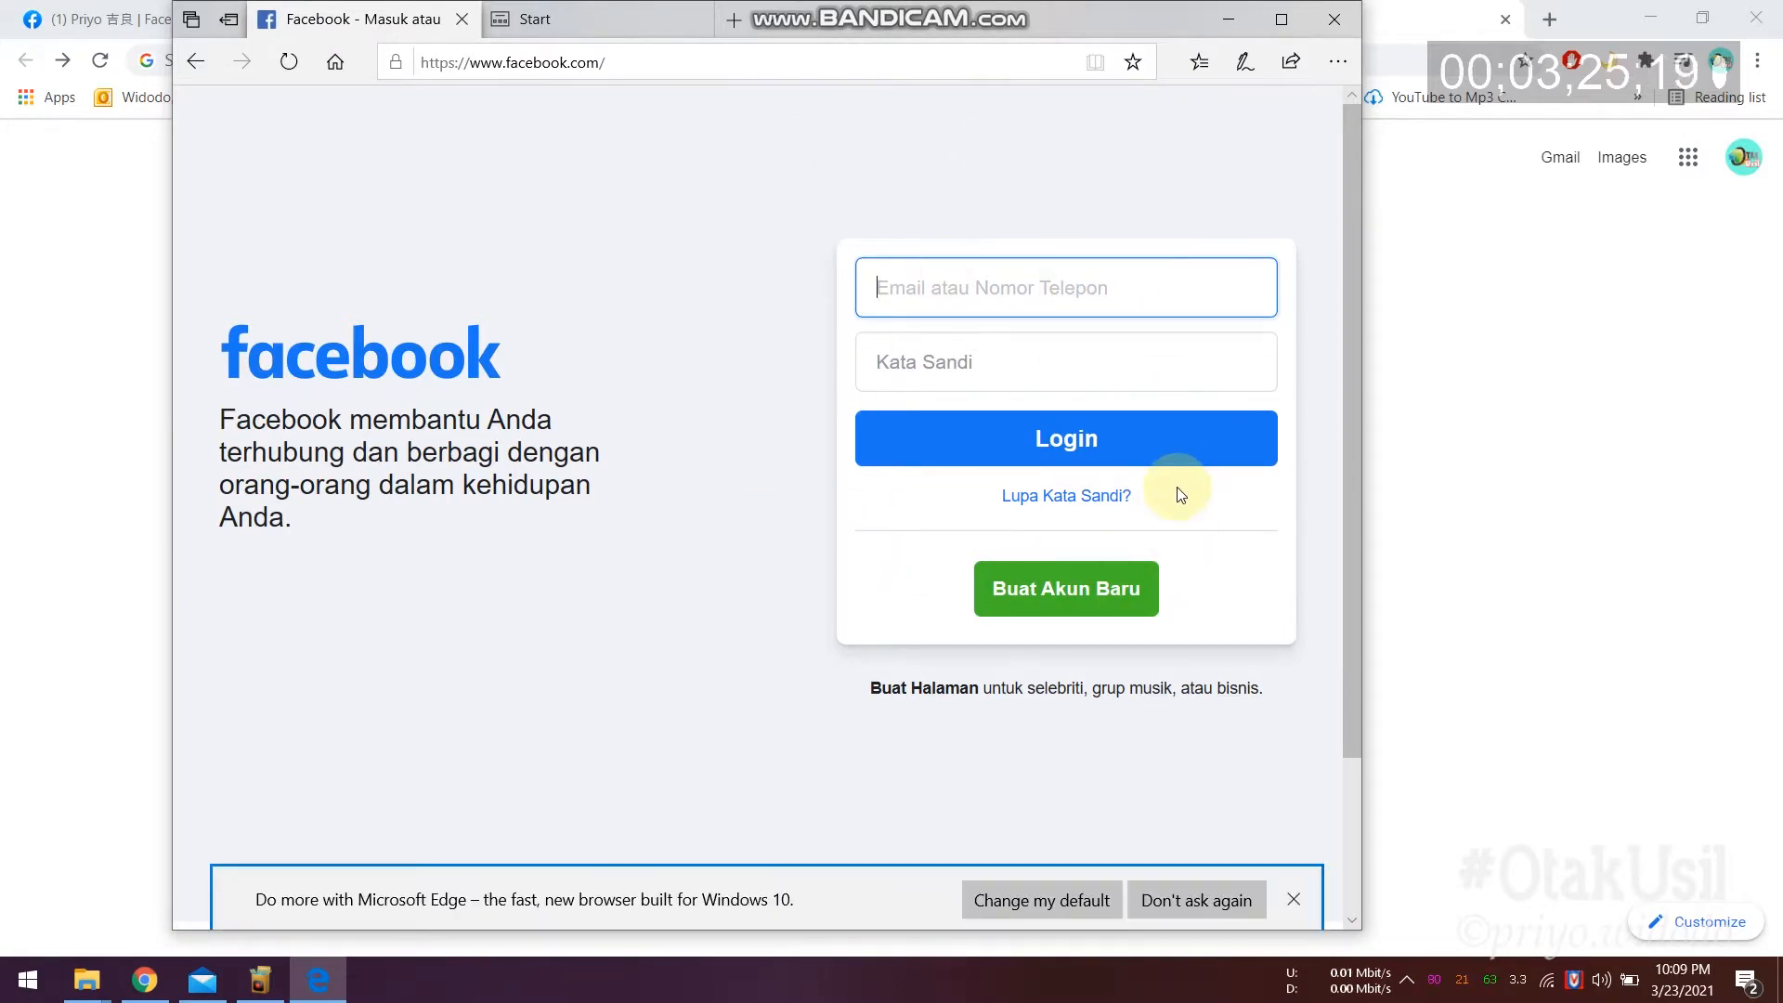
key("alt+F4")
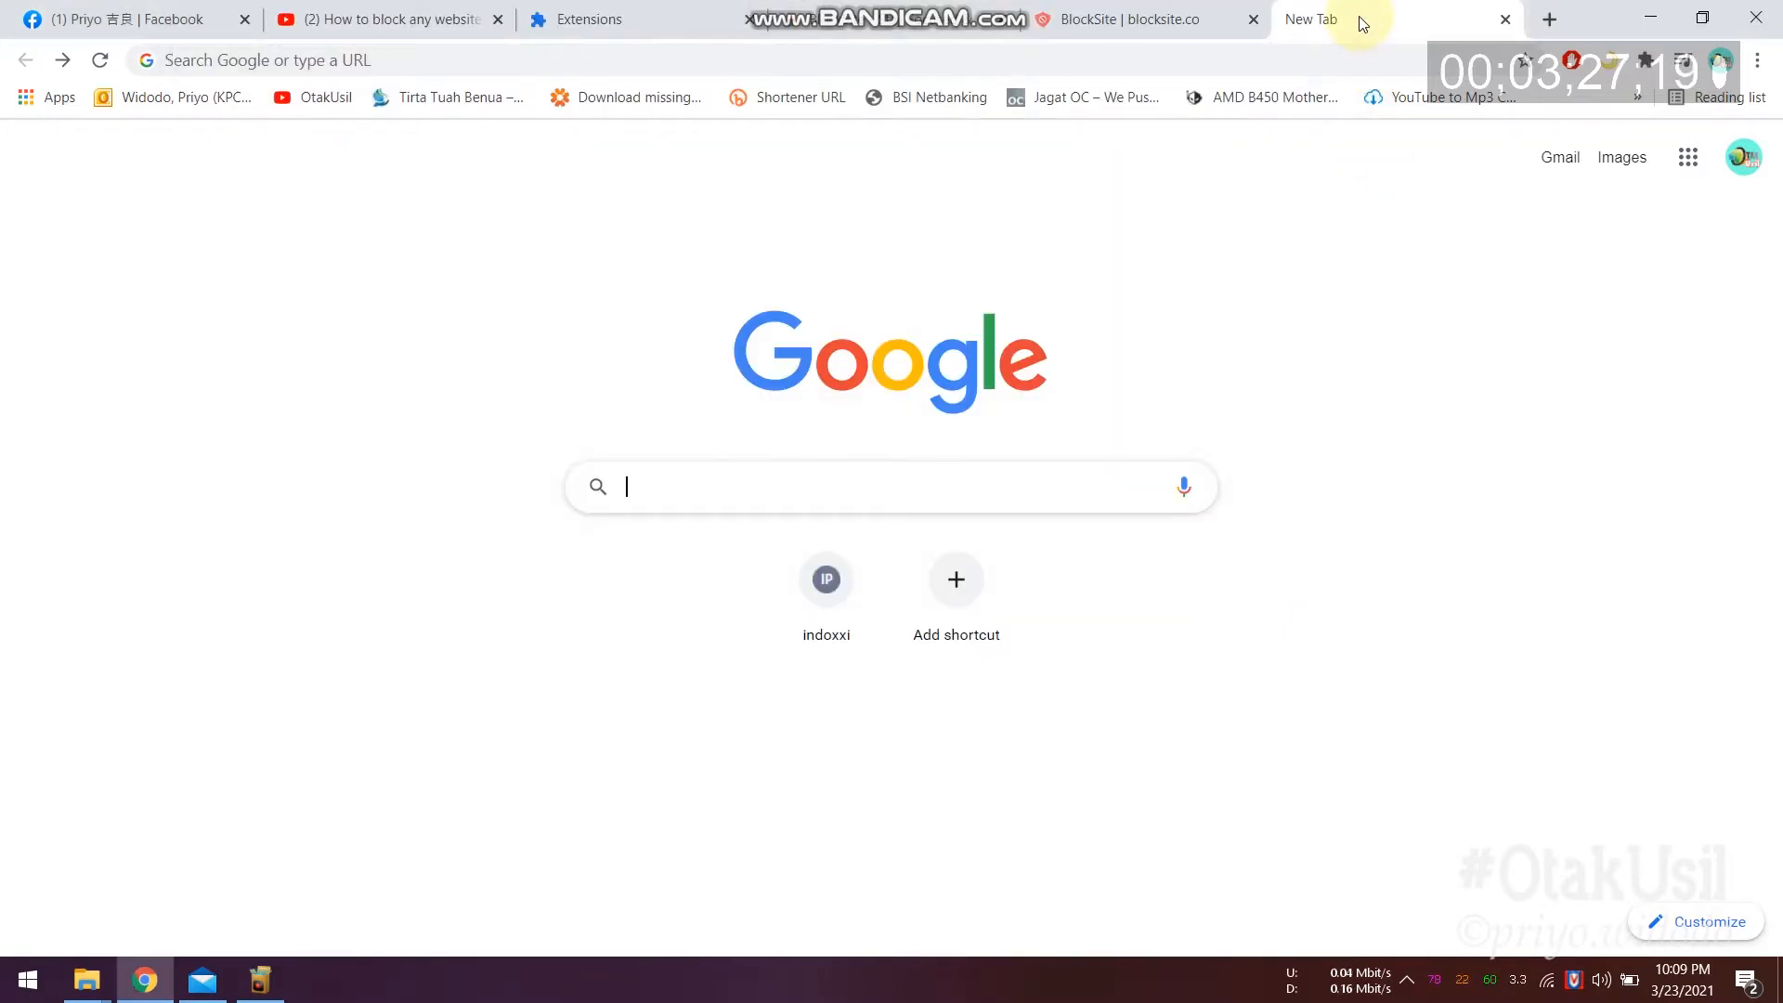
Step: Back on the BlockSite tab, enter the YouTube address in the site field
left_click(1156, 20)
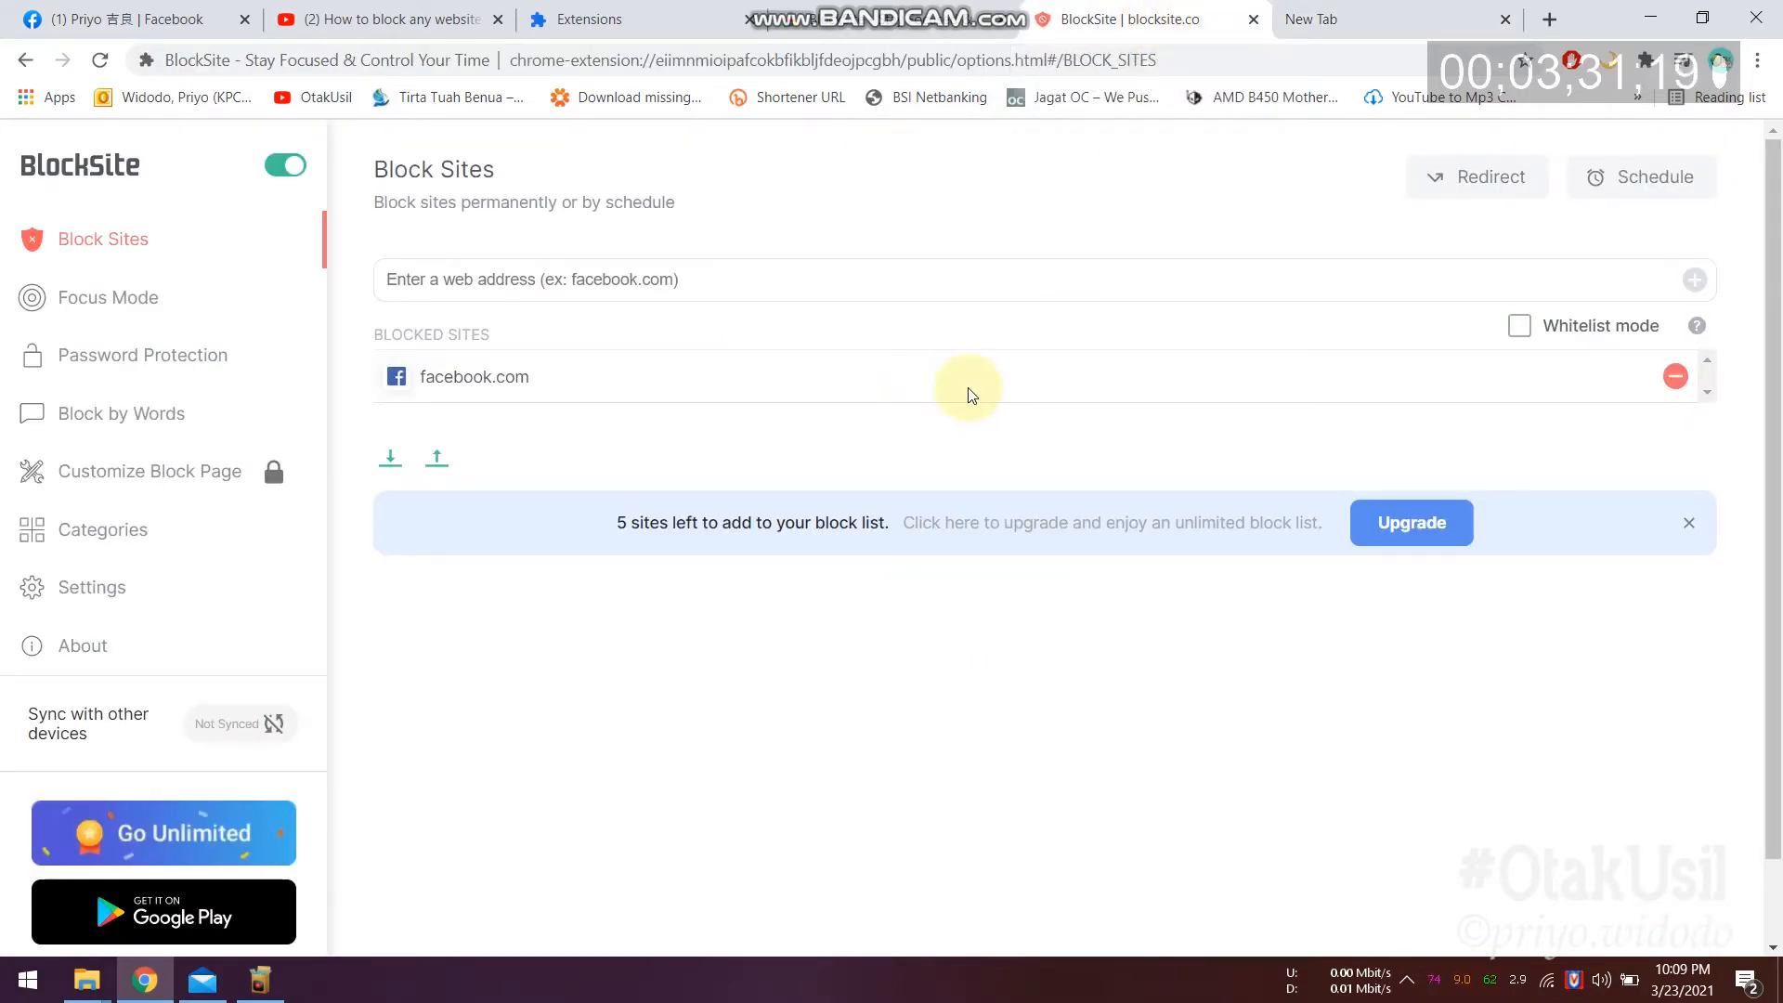
left_click(611, 280)
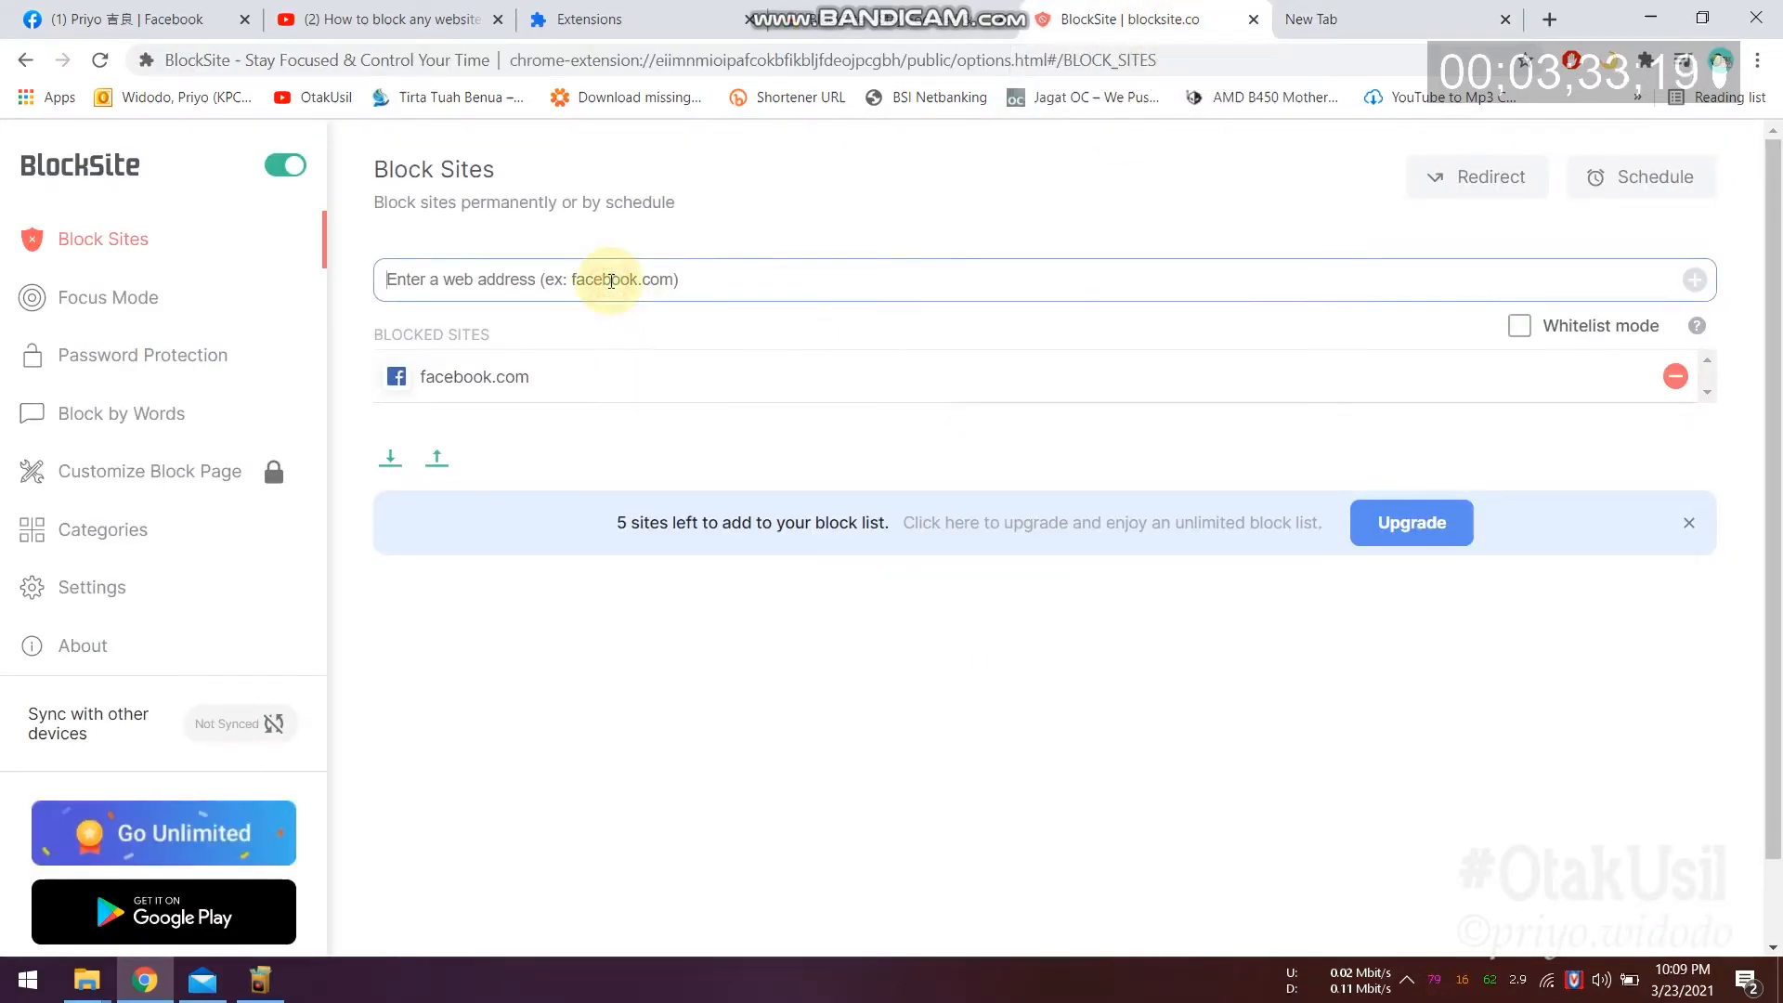
type("www.de")
type("utube.com")
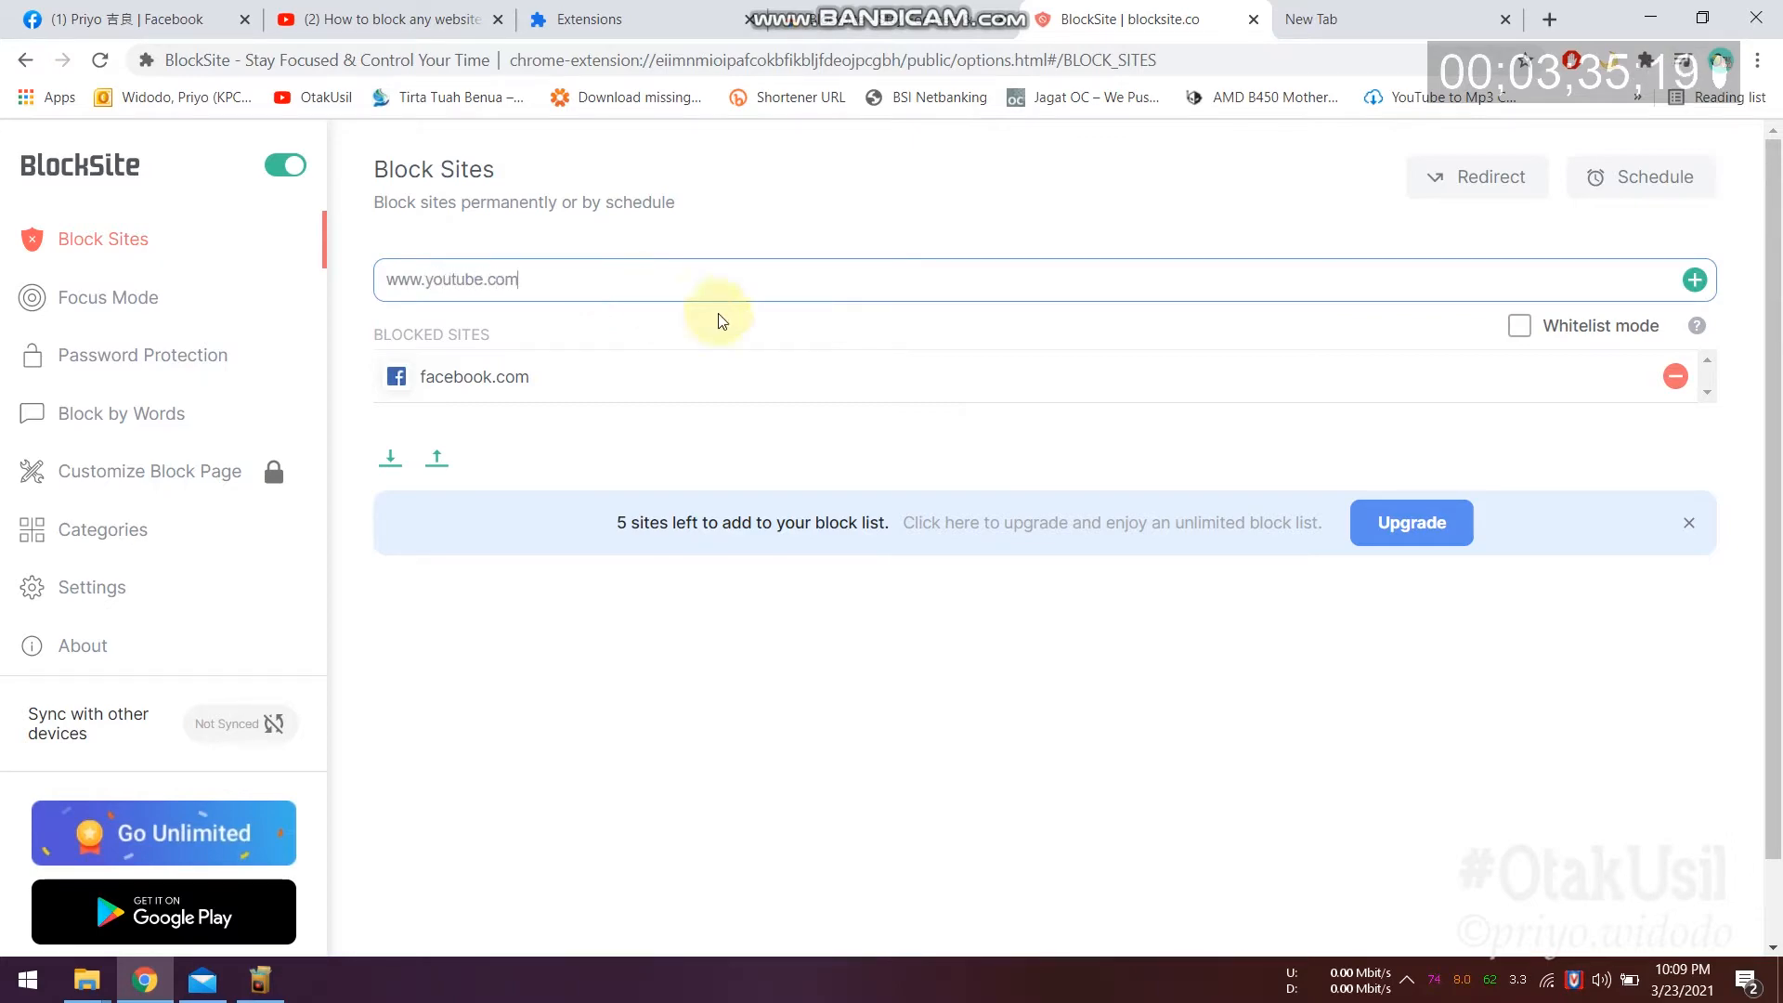
left_click(1504, 180)
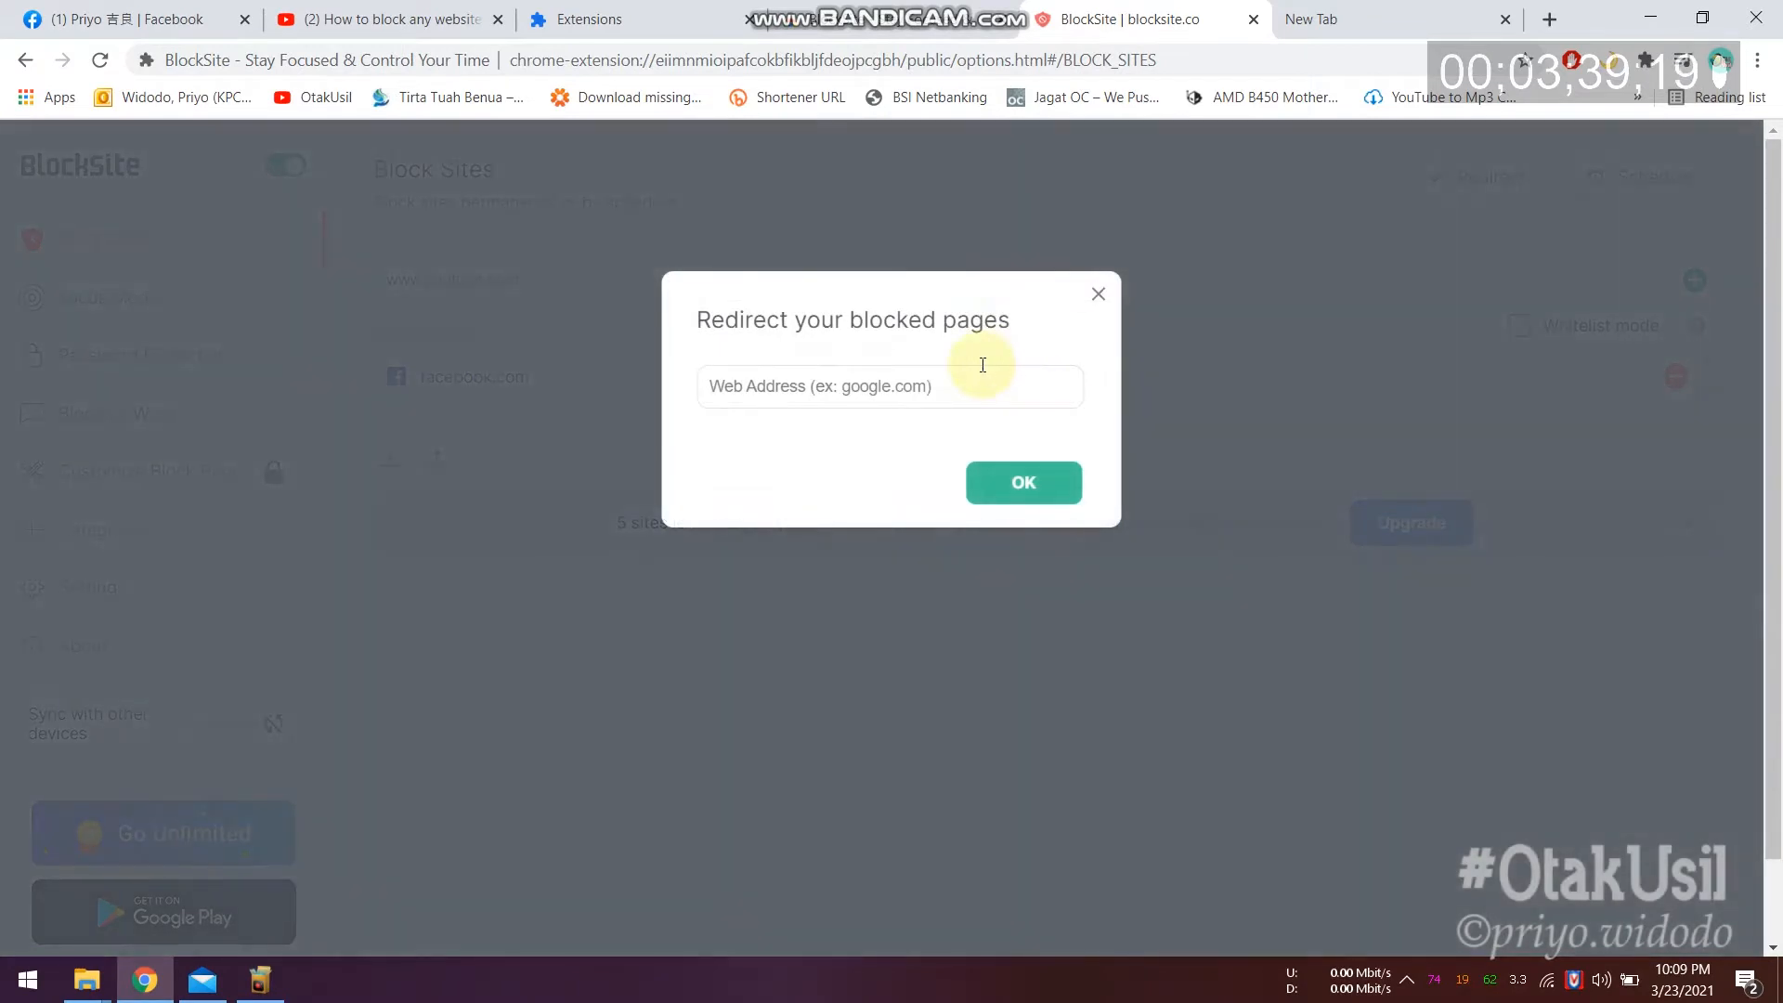
left_click(878, 386)
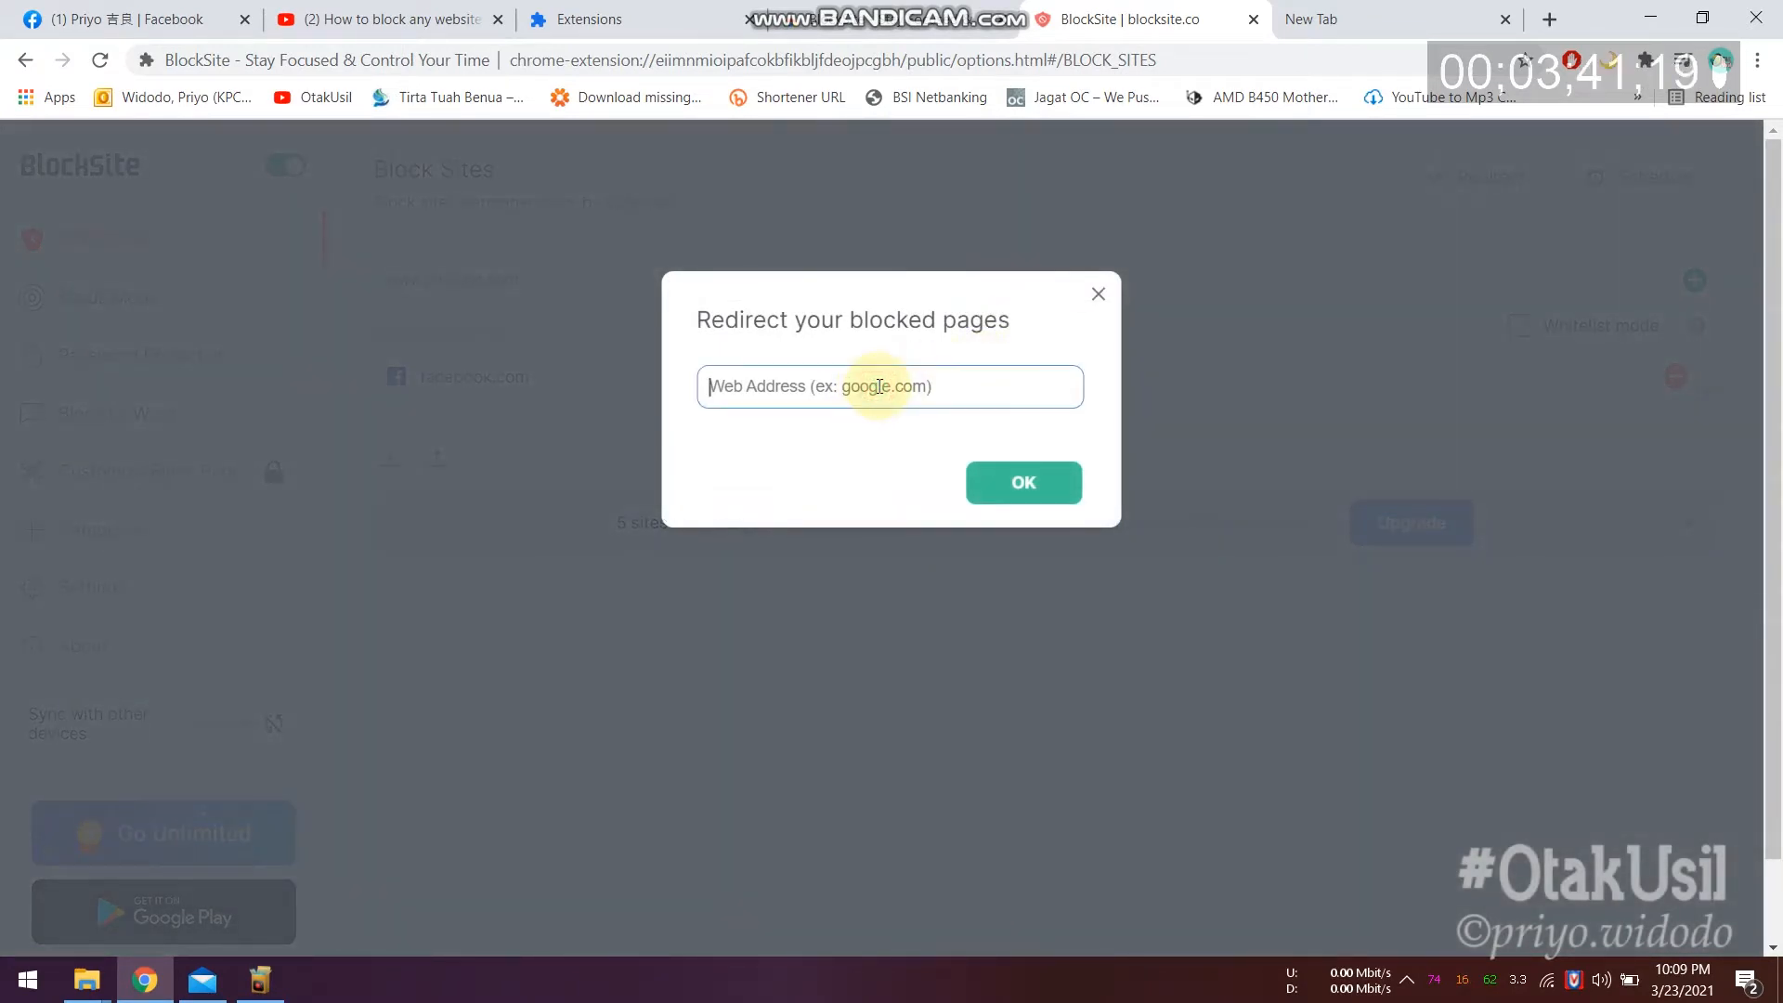
type("www.det")
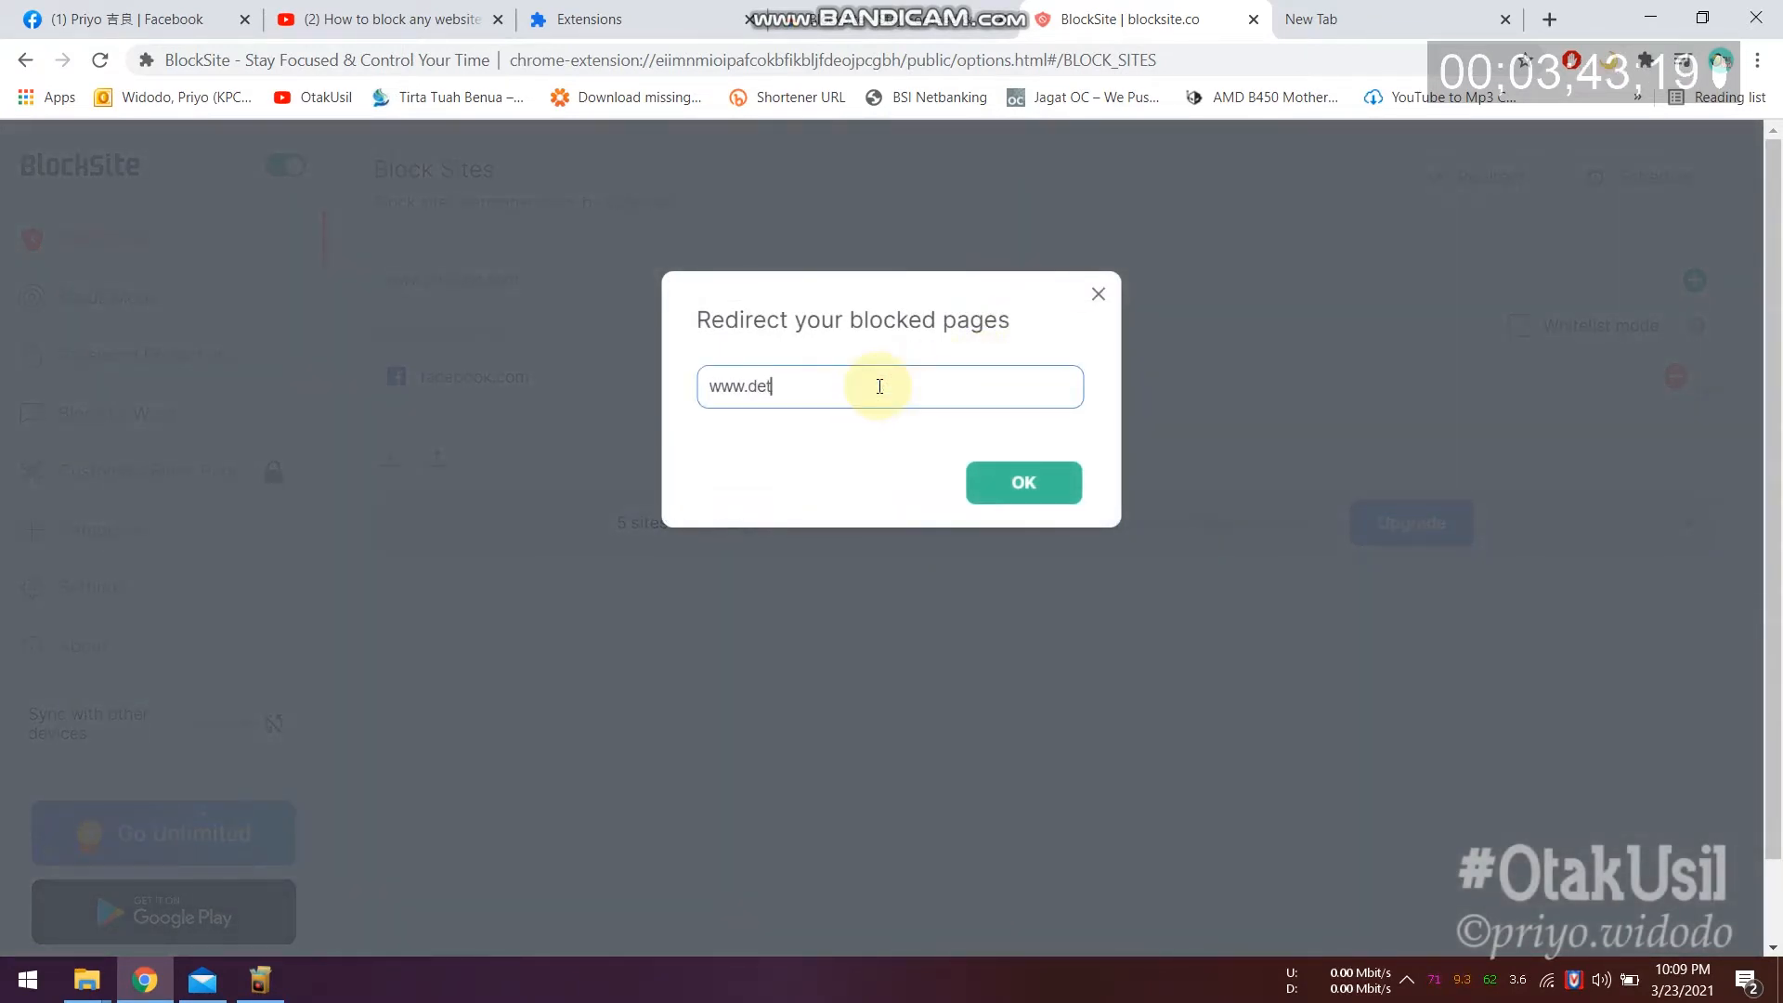
type("ik.com")
left_click(1027, 484)
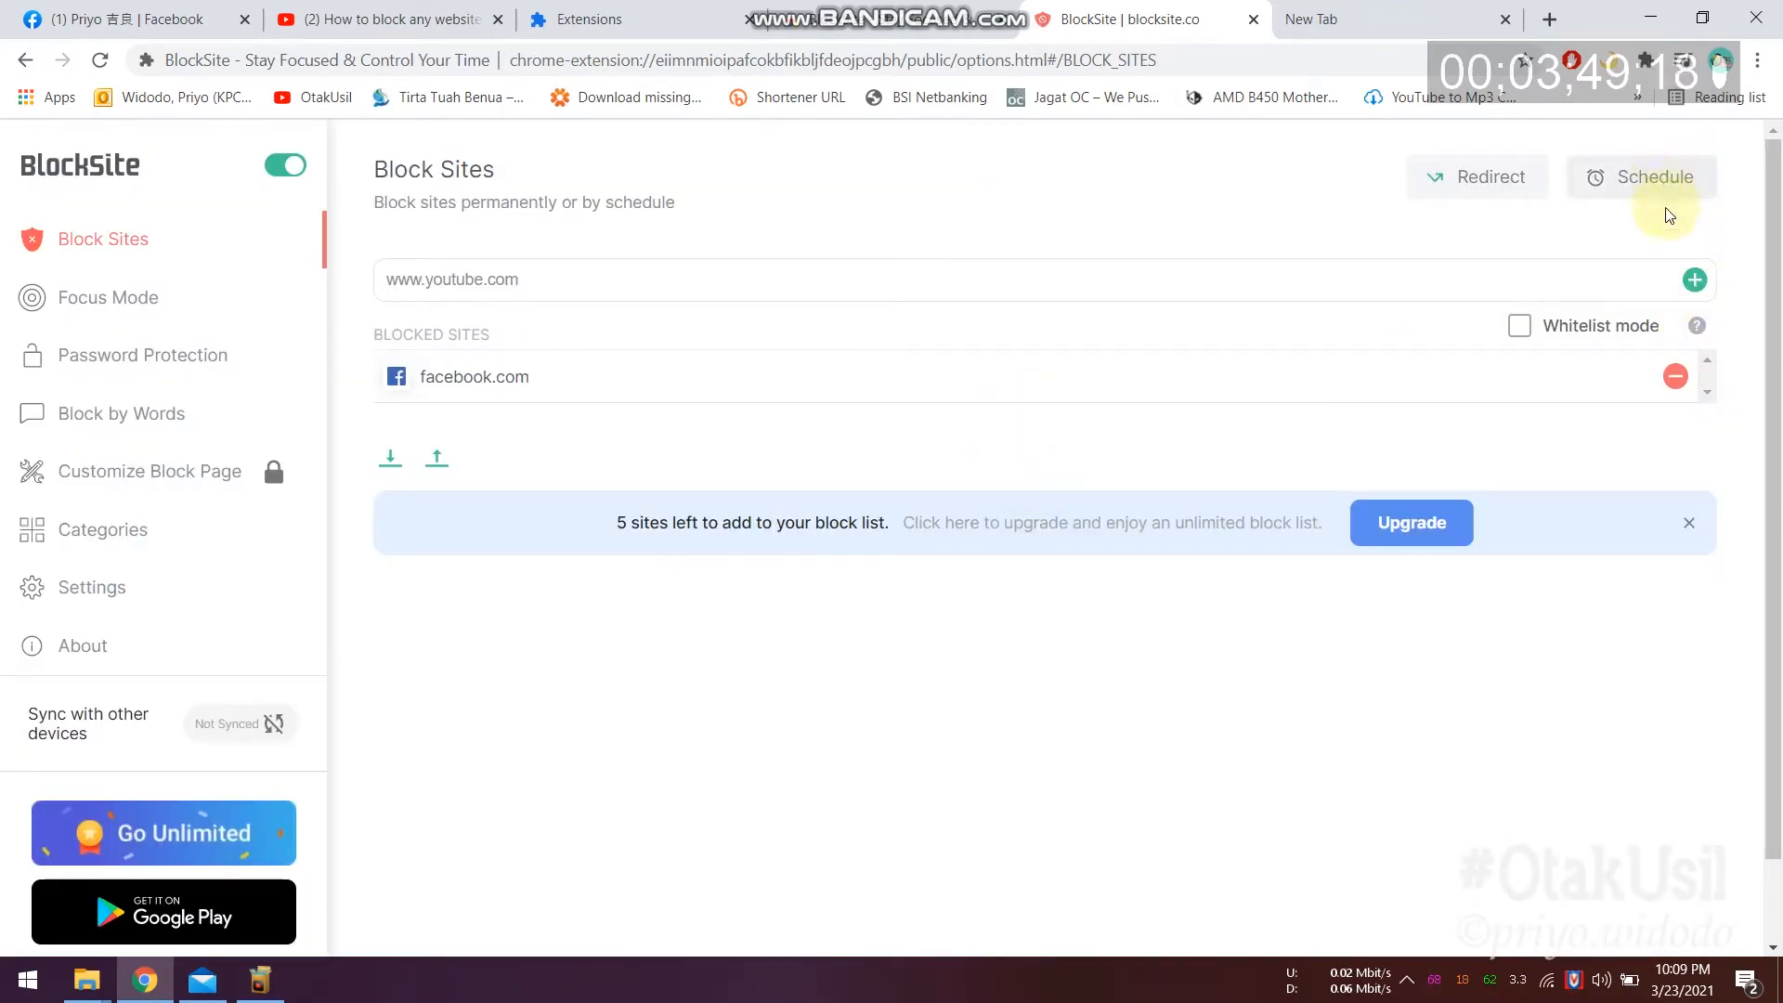
left_click(1695, 279)
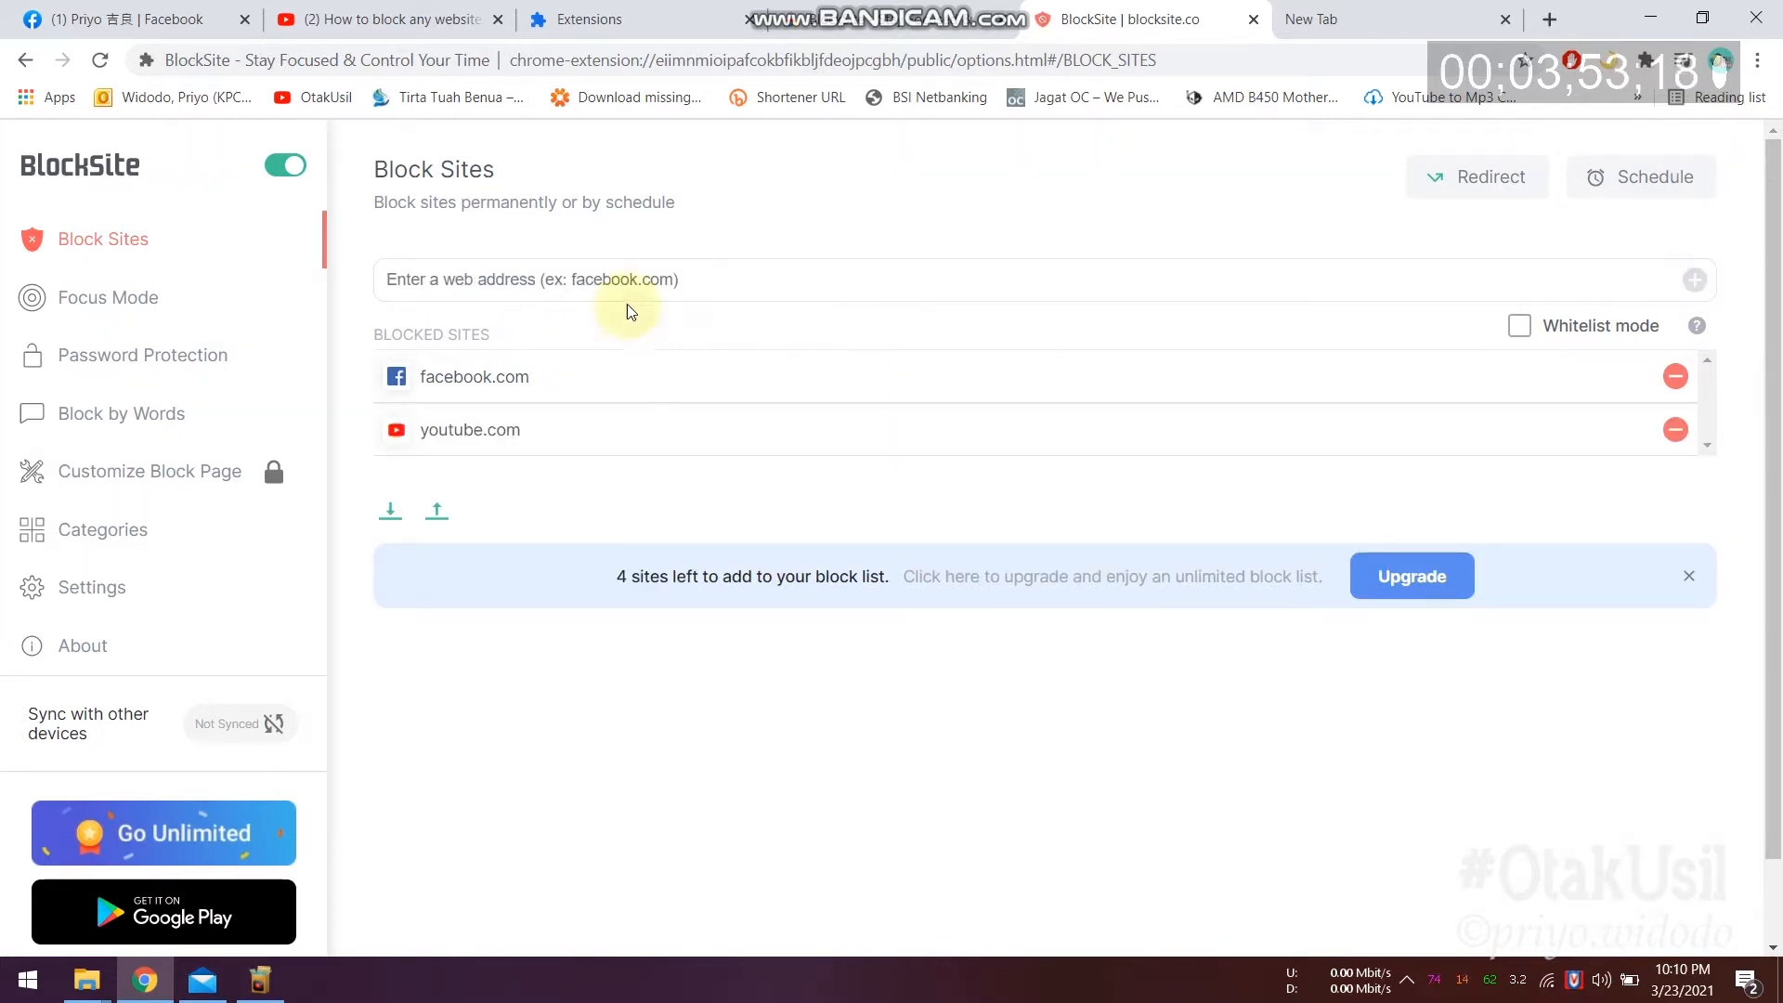
Step: Load youtube.com in the new tab to confirm it redirects to detik.com, then return to BlockSite
left_click(1335, 18)
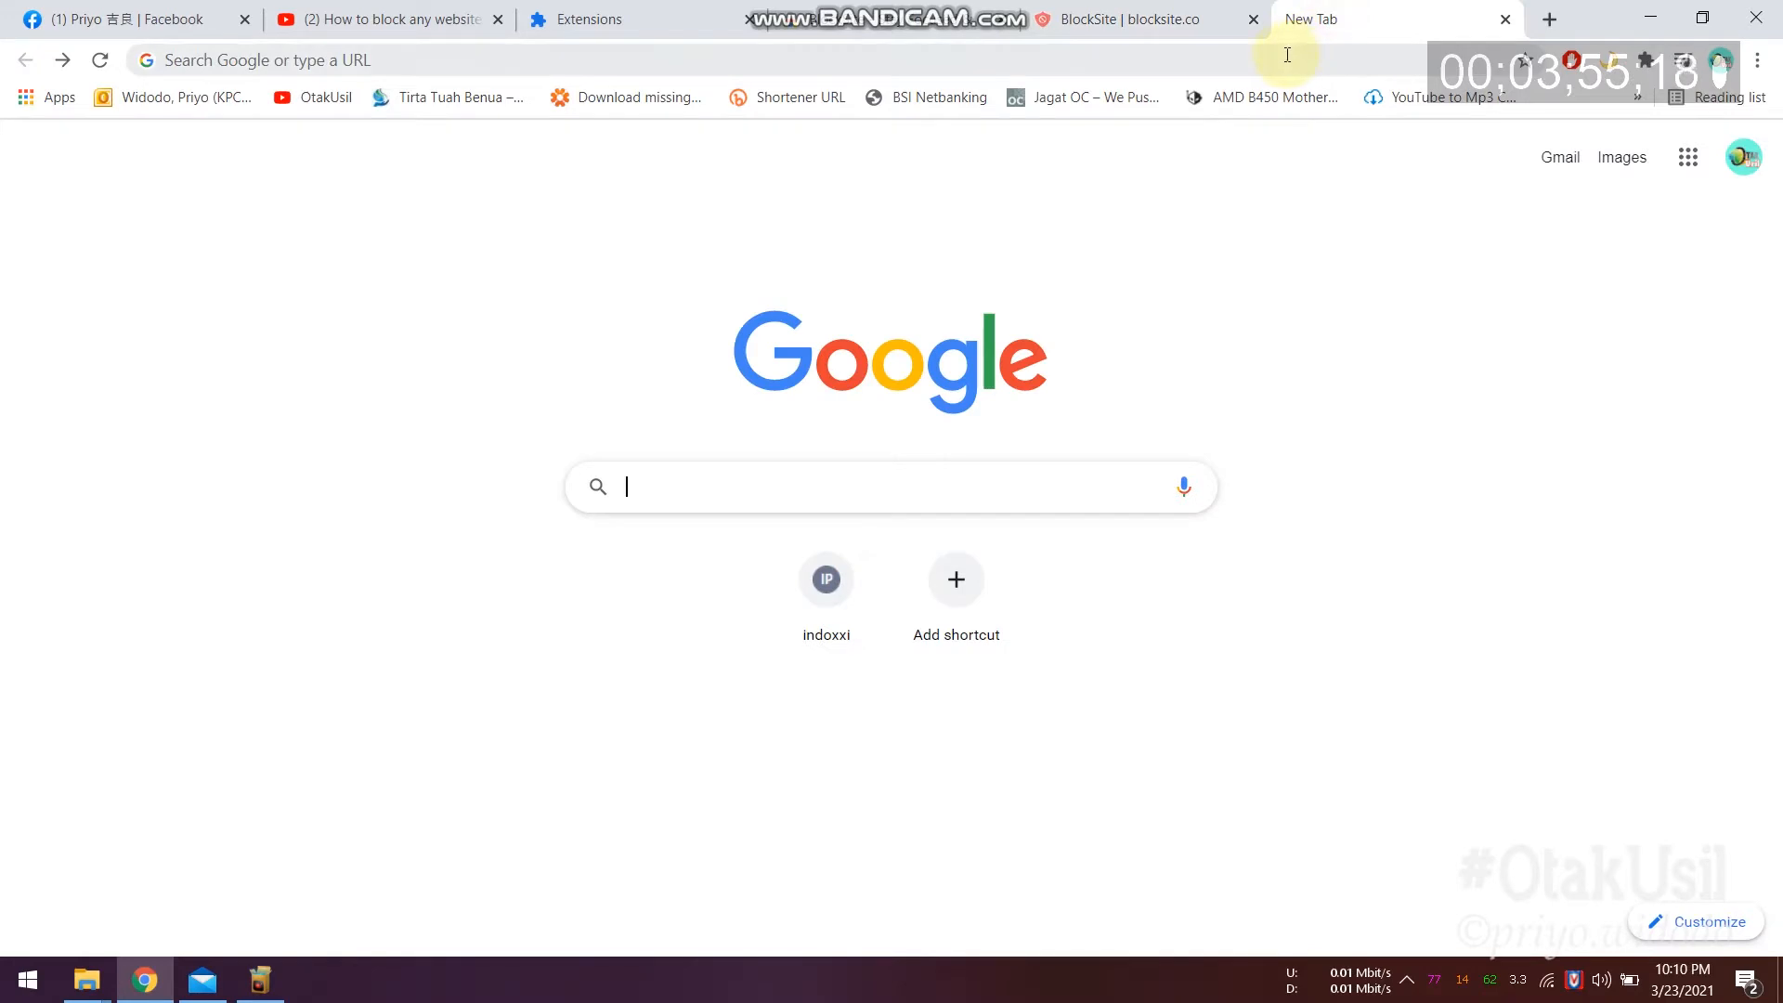
left_click(1285, 55)
type("youtube.c")
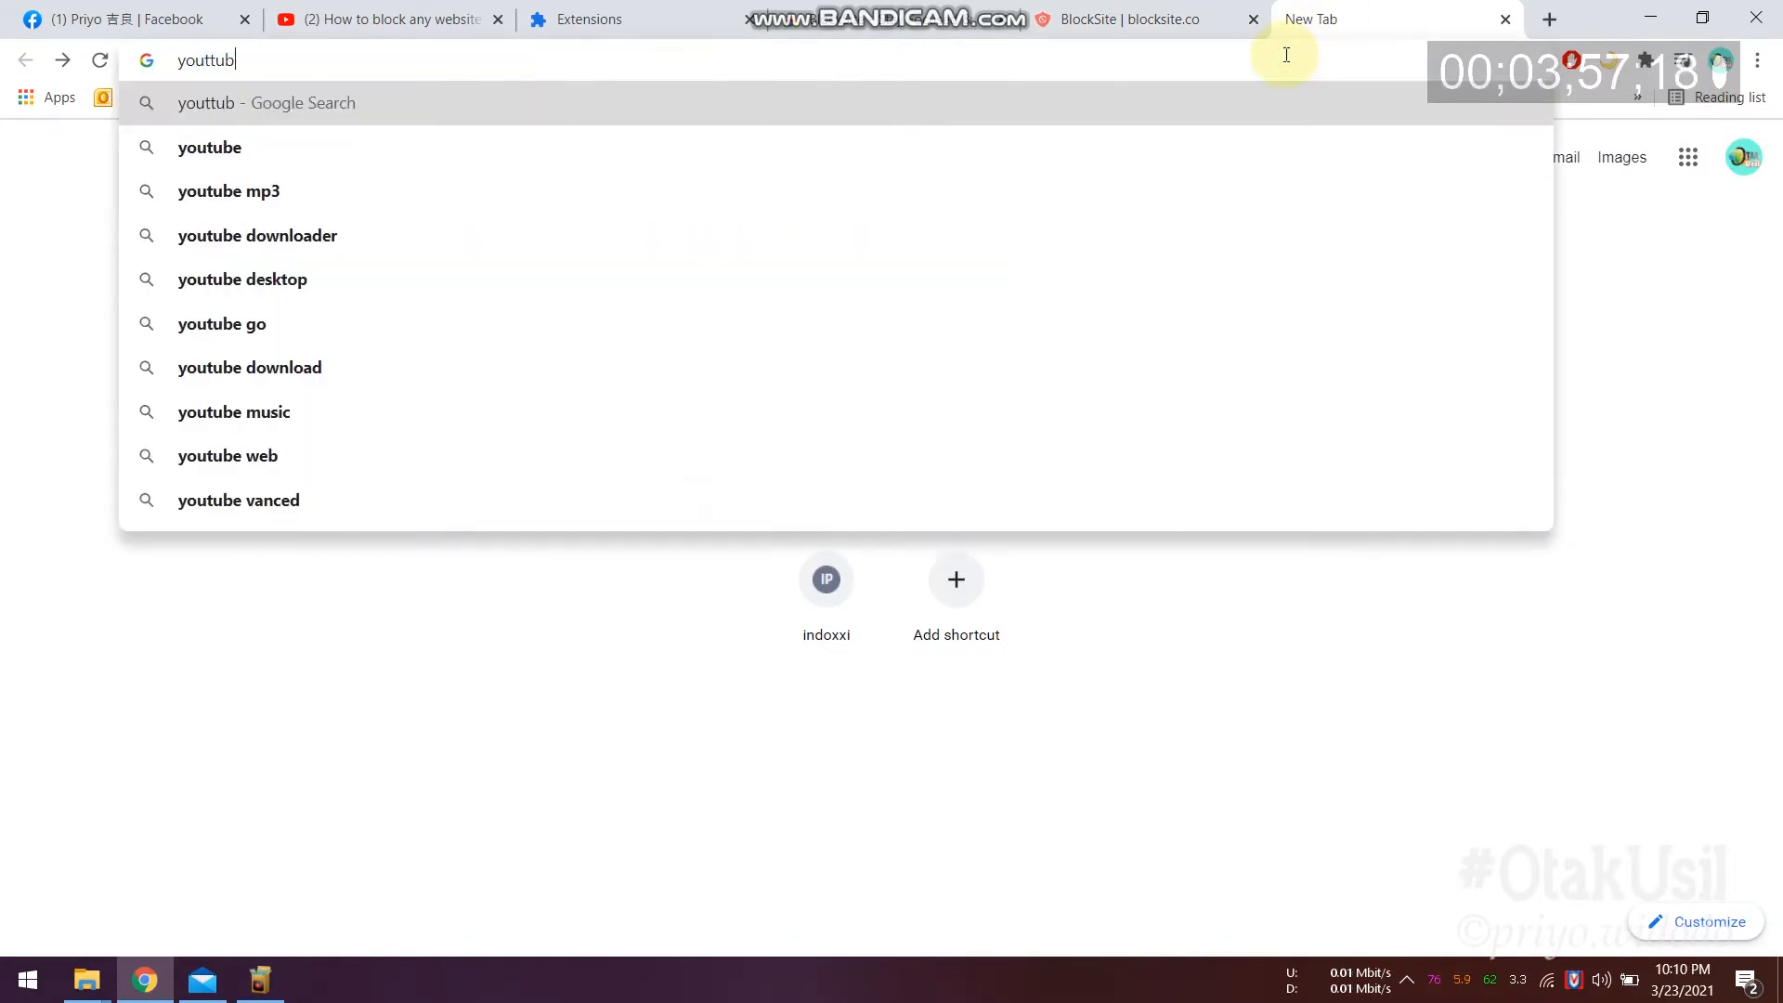
type("om")
key("Return")
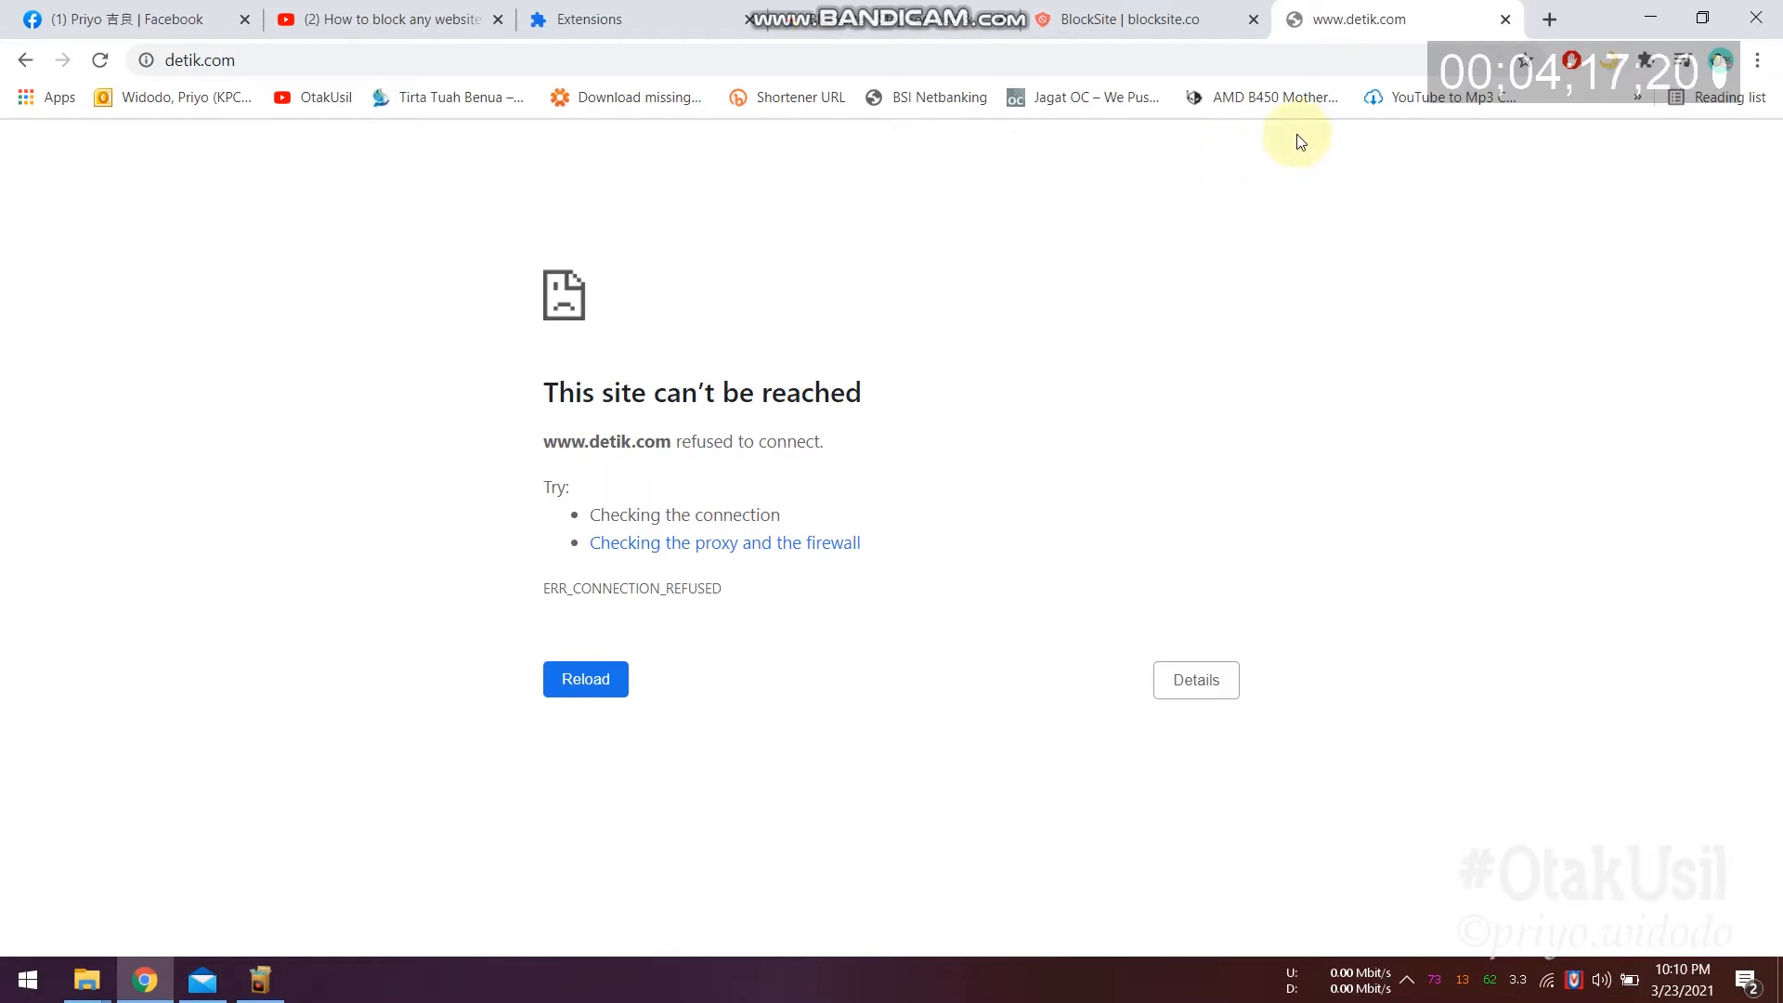
left_click(1161, 18)
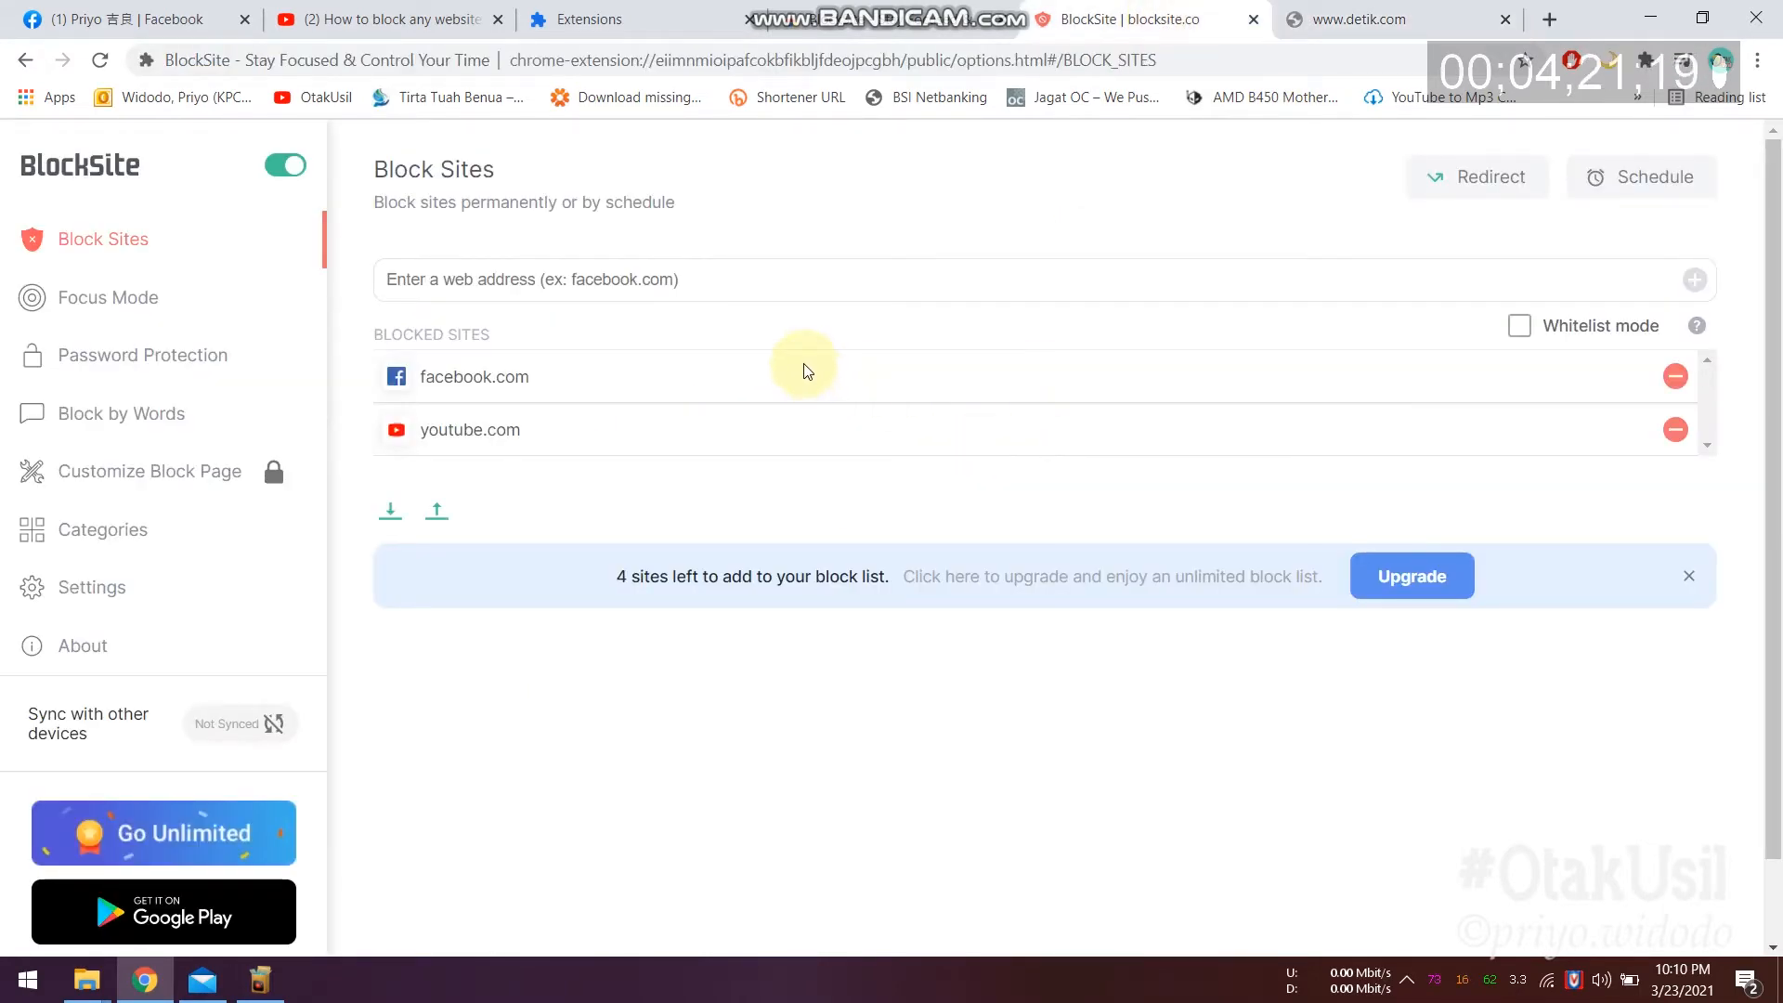
left_click(762, 276)
type("www.instagram.com")
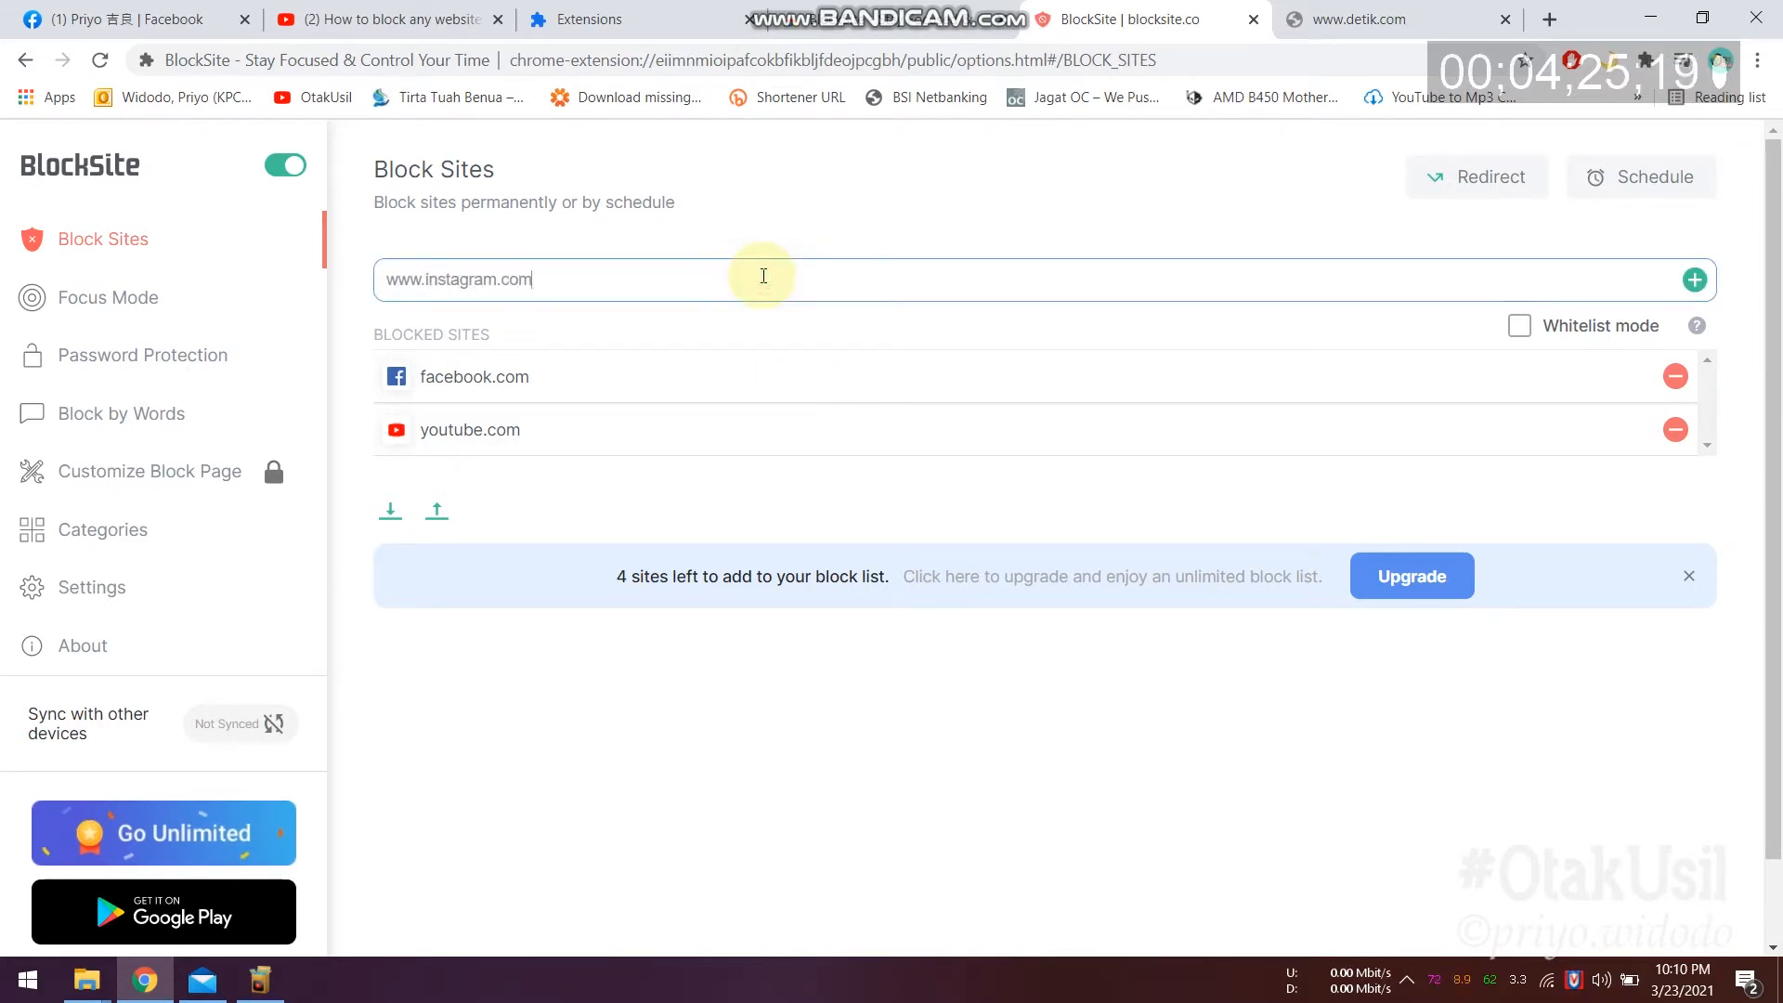
left_click(1636, 177)
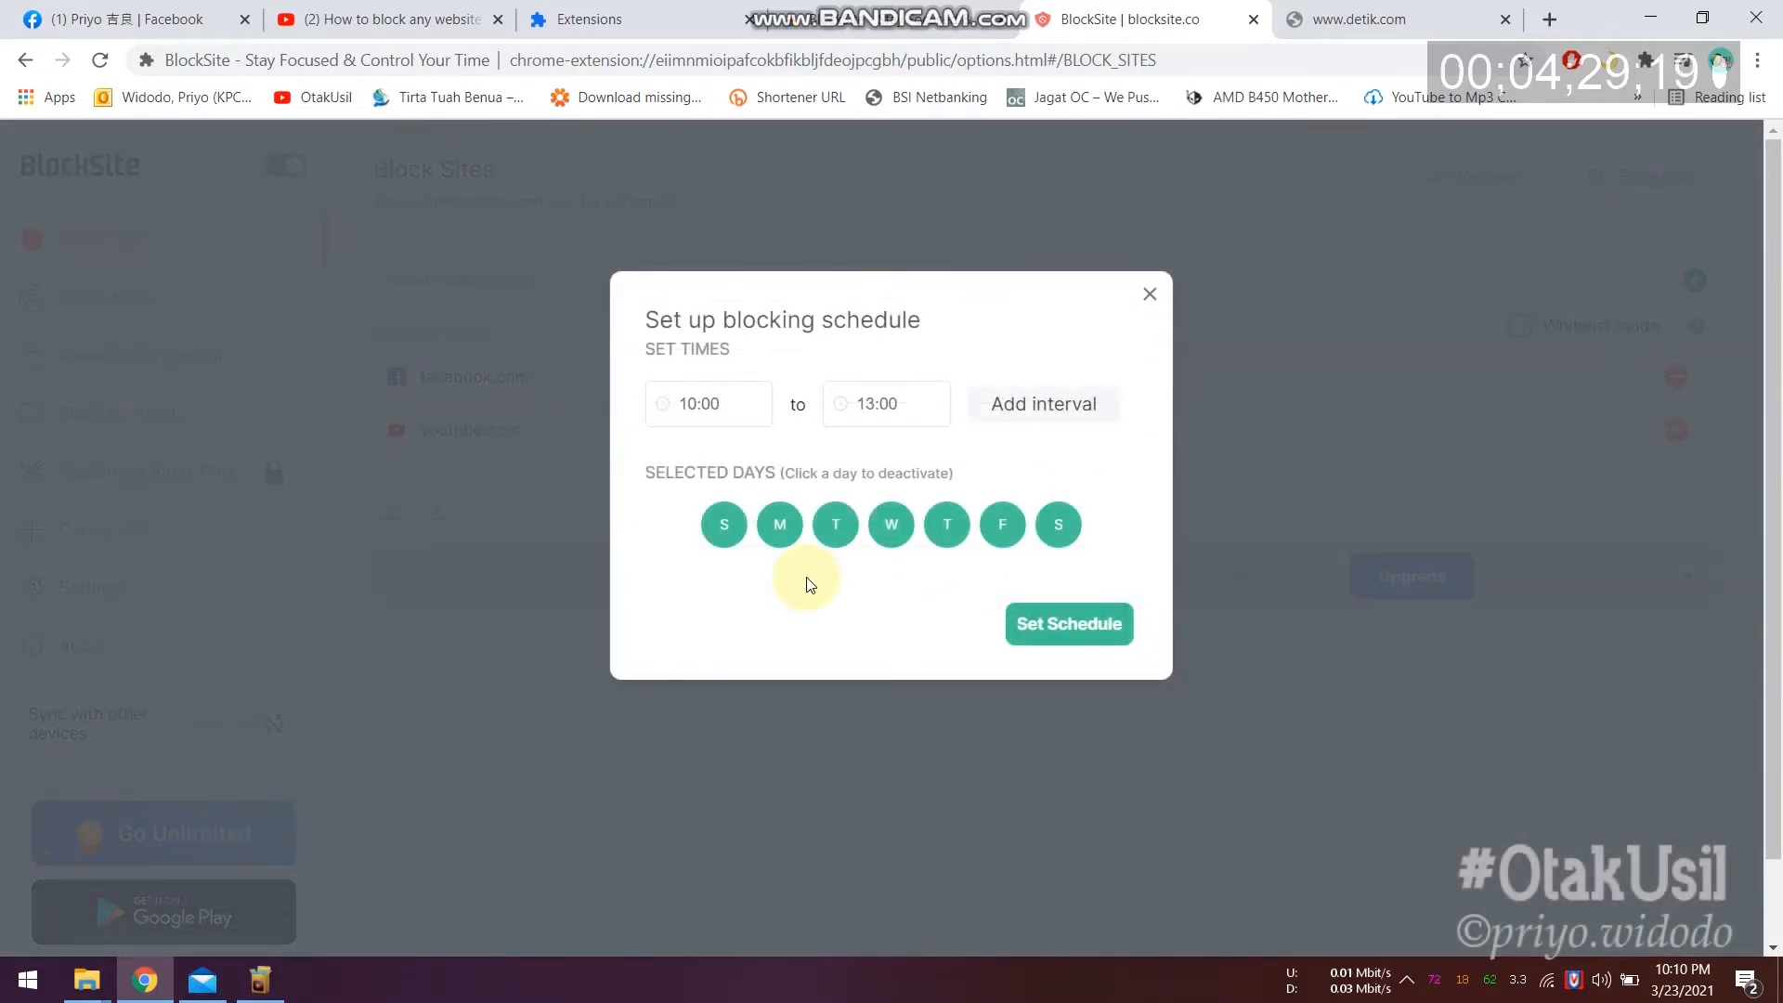
left_click(725, 525)
left_click(831, 531)
left_click(891, 529)
left_click(964, 533)
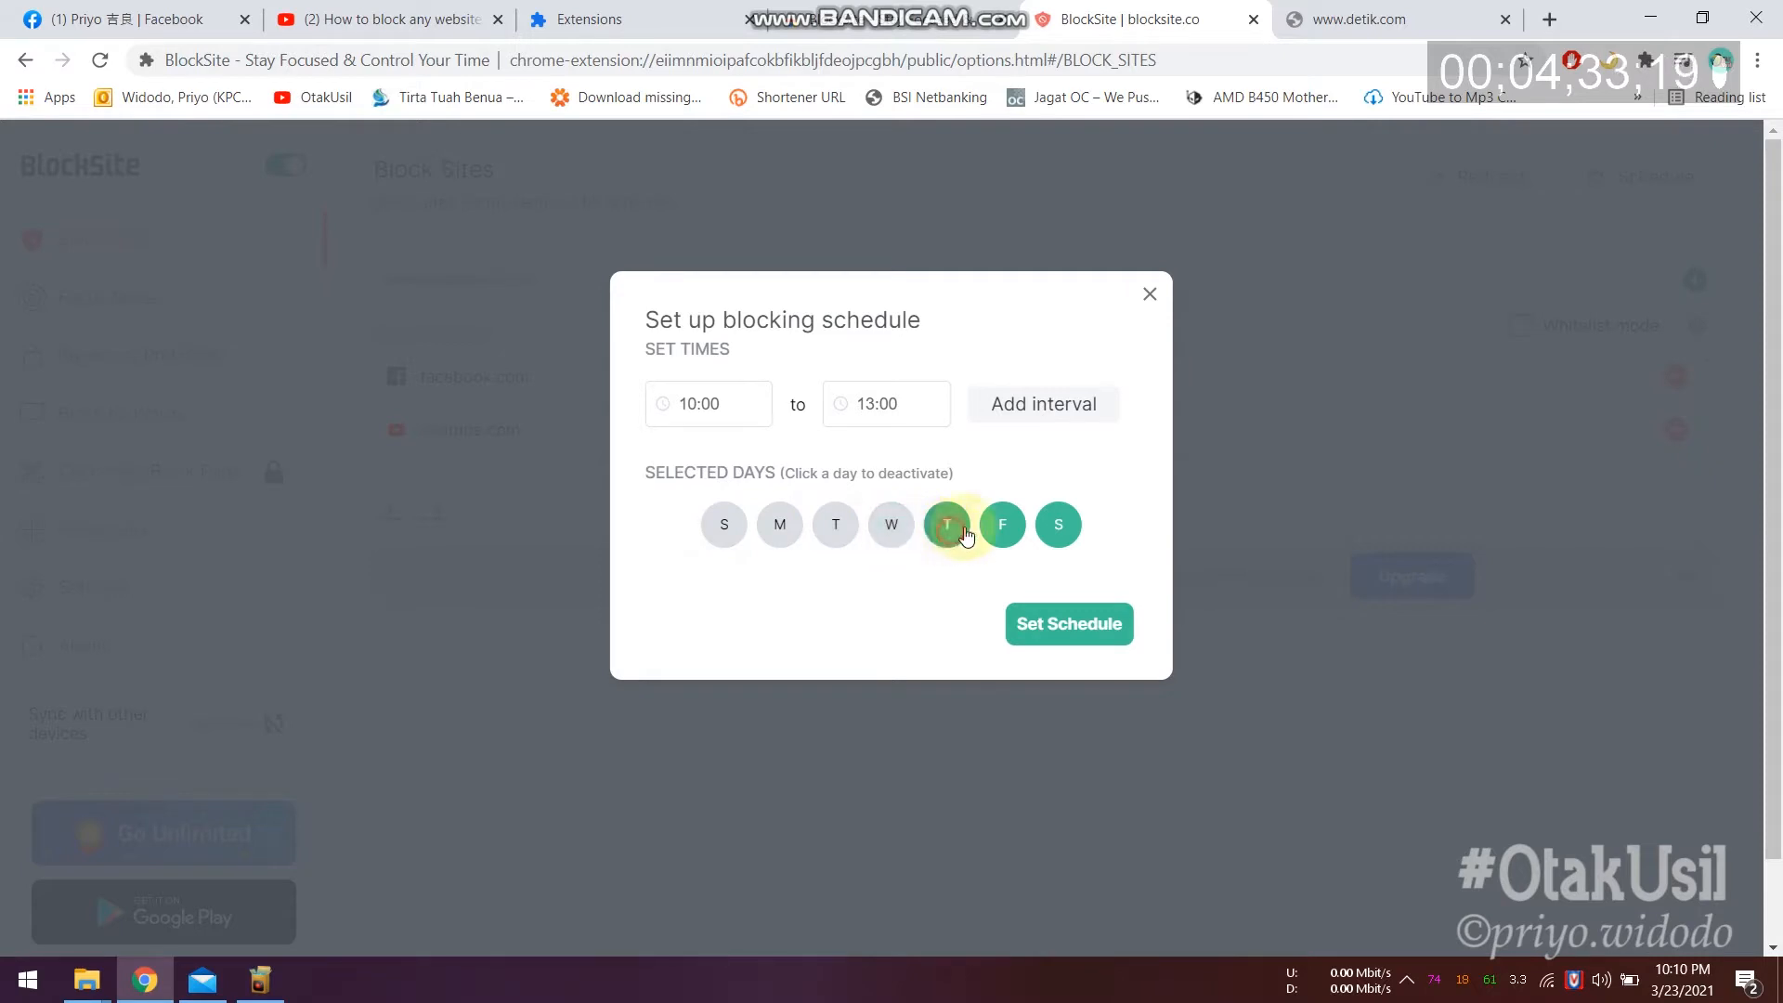
left_click(987, 531)
left_click(1029, 535)
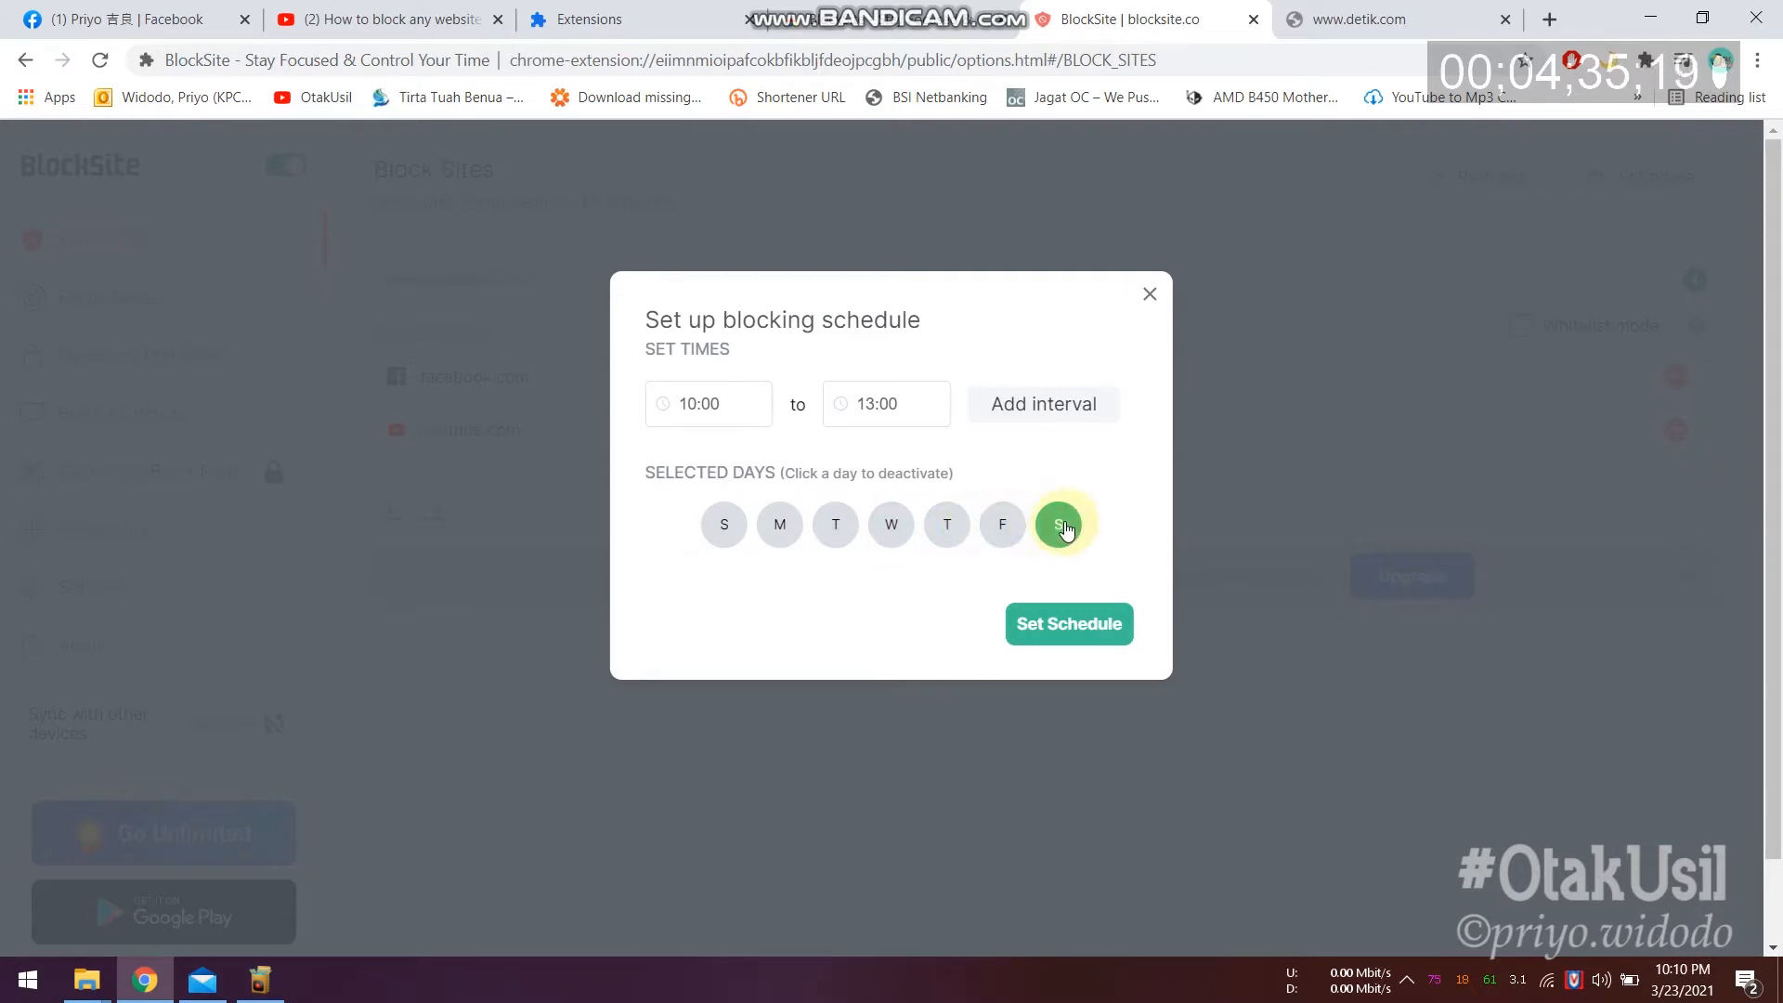
left_click(839, 526)
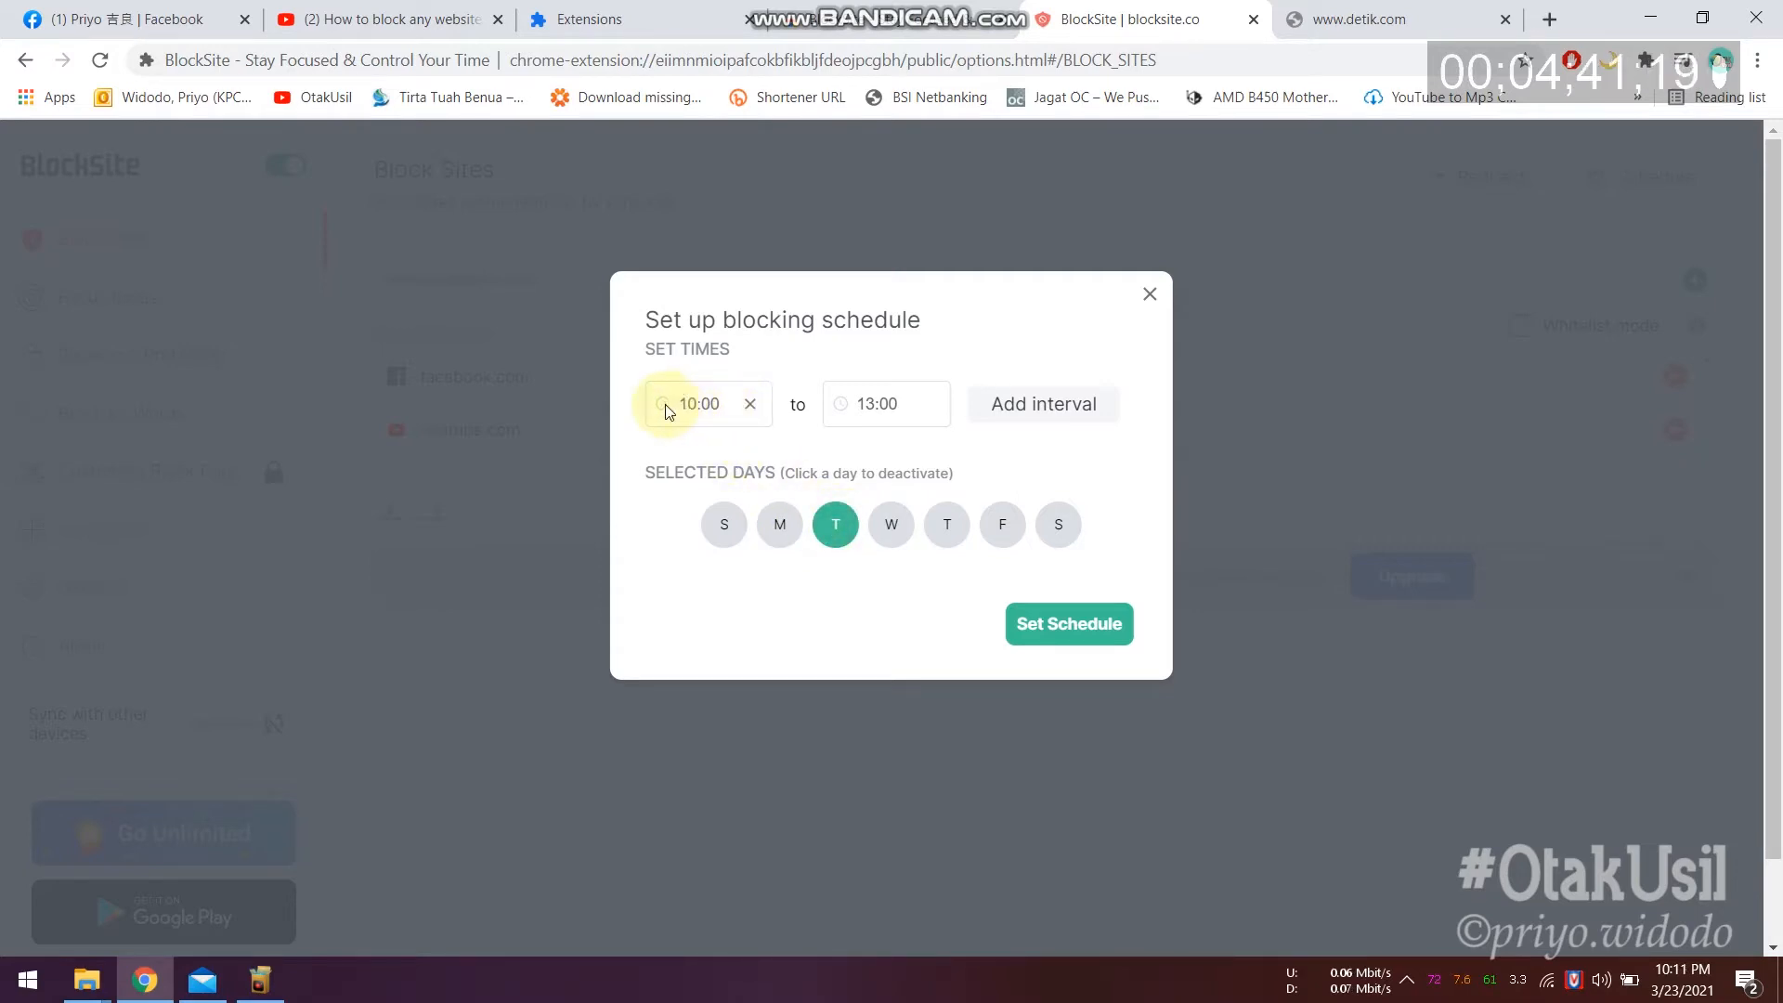
Step: Set the schedule's start time to 22:00 and end time to 22:20, then apply it
left_click(724, 405)
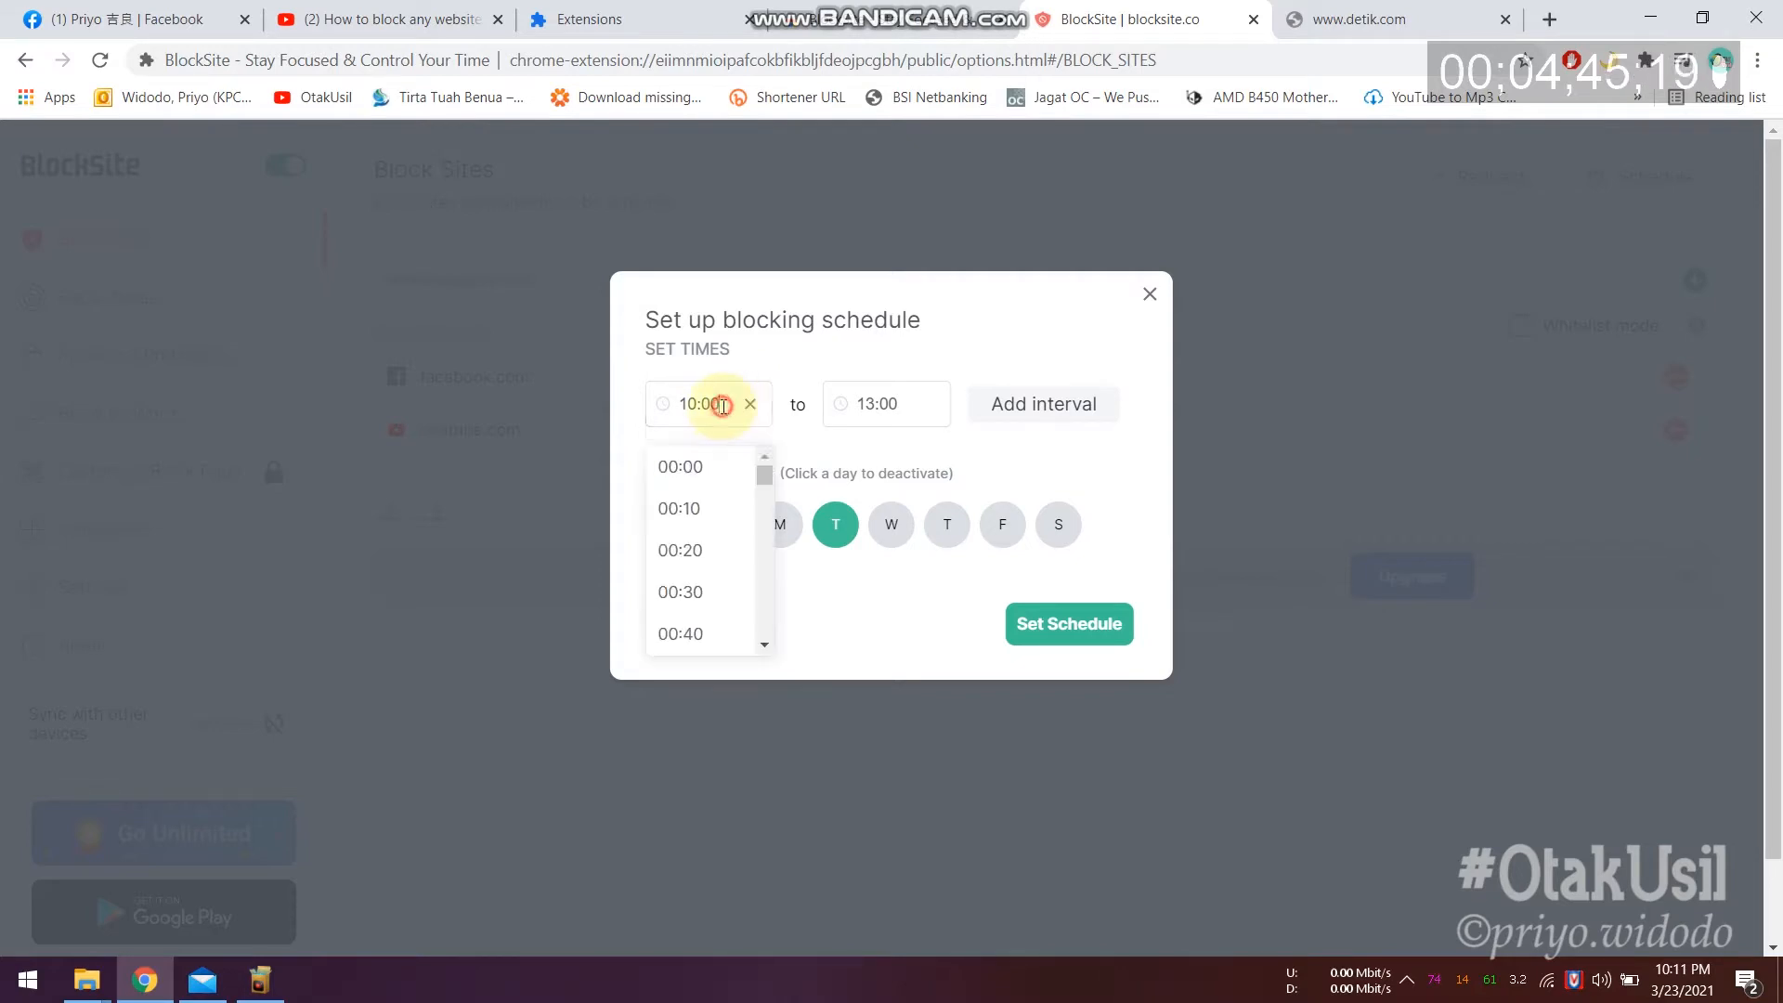
left_click_drag(760, 546, 752, 615)
left_click(764, 645)
left_click(764, 645)
left_click(763, 644)
left_click(763, 644)
left_click(684, 591)
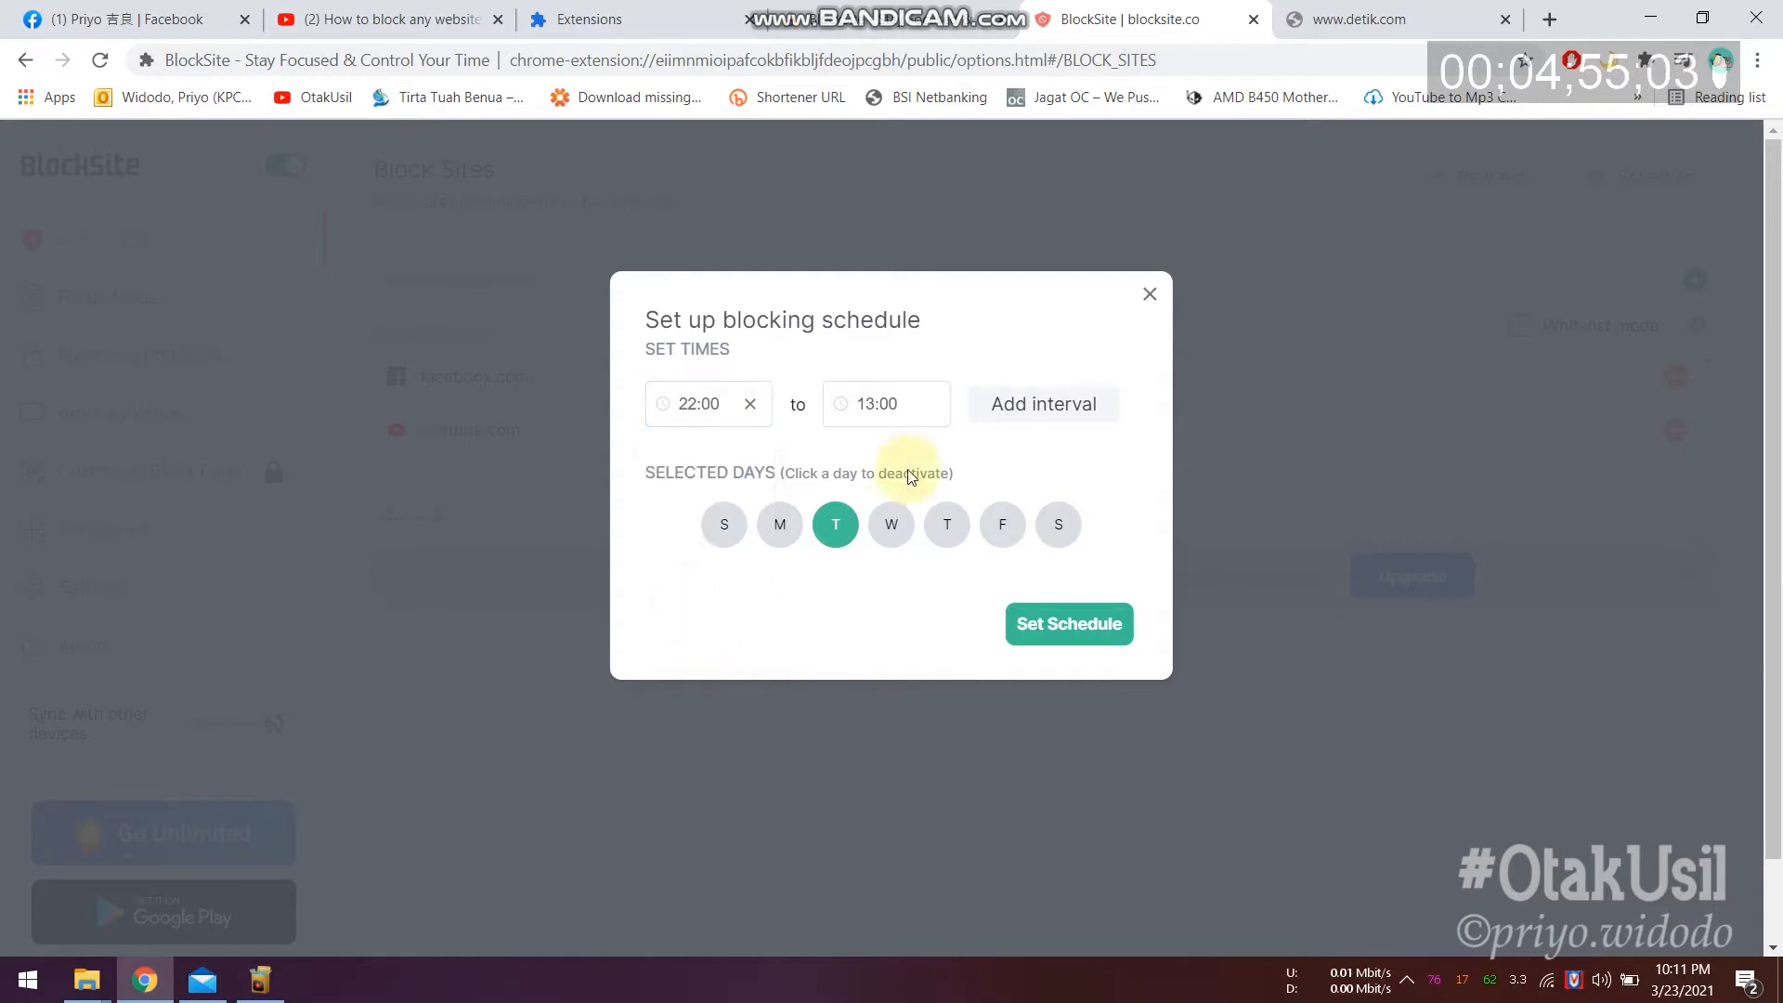
left_click(900, 402)
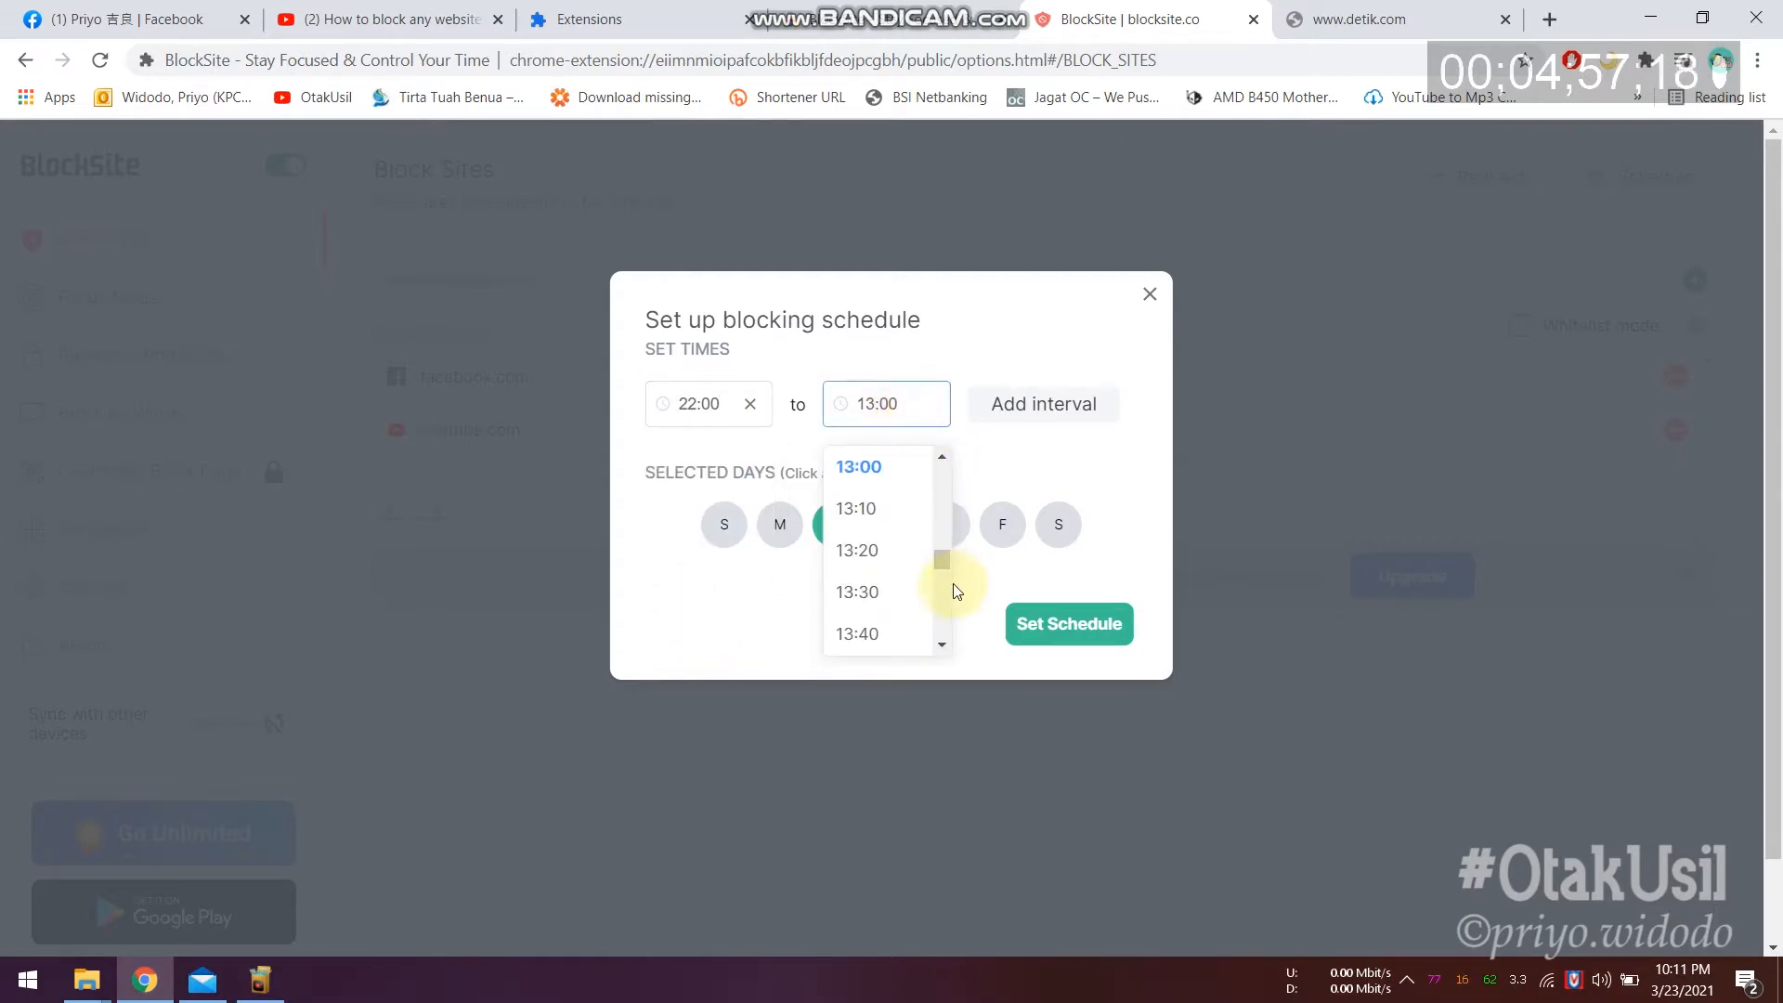
scroll(941, 594, "down", 20)
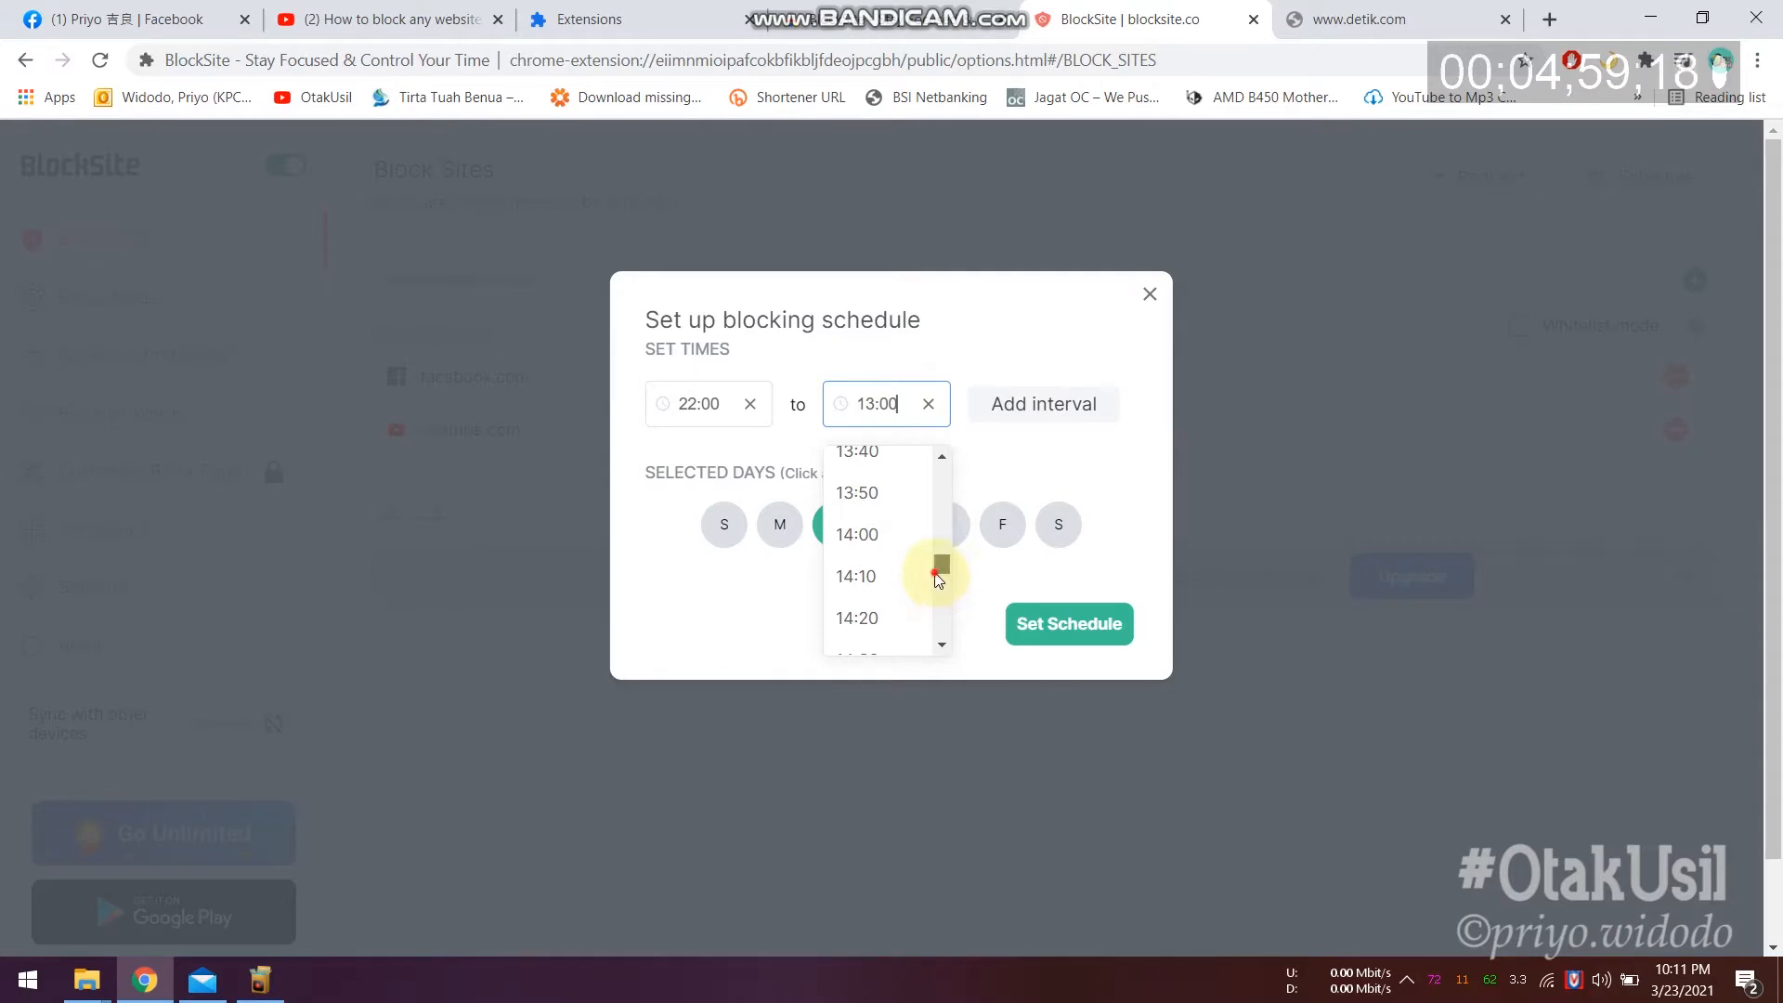
left_click(886, 506)
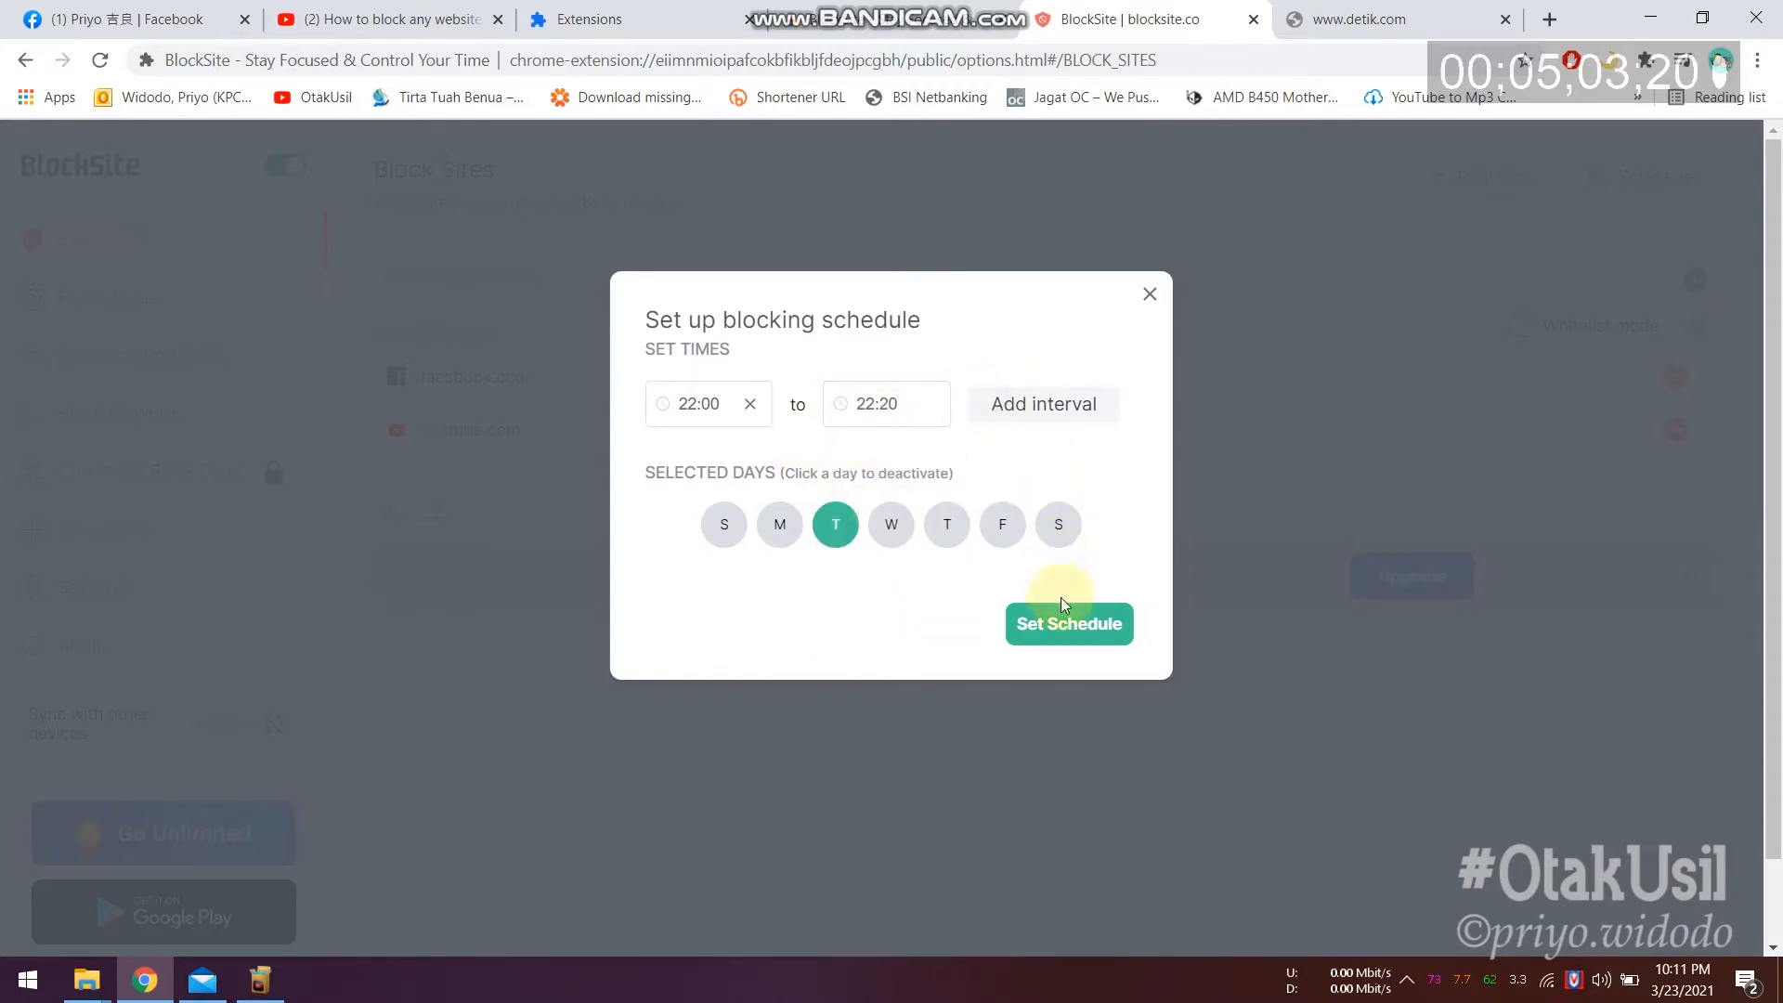
left_click(1065, 628)
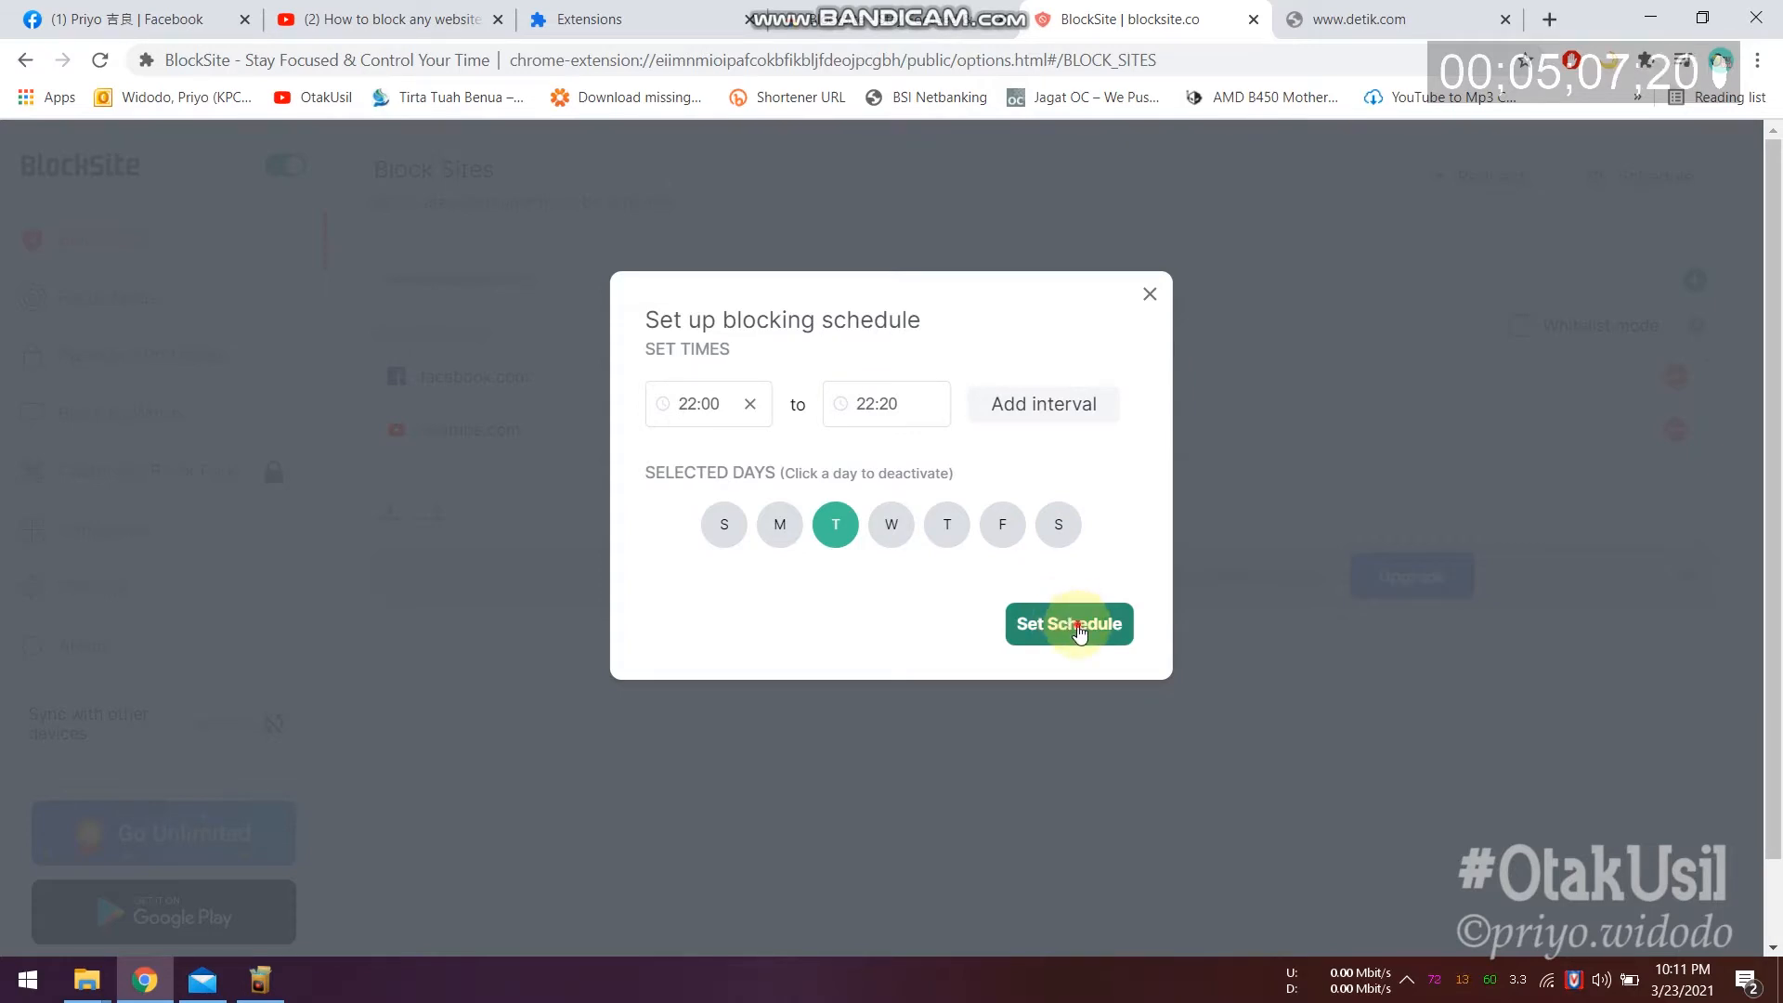
left_click(1077, 628)
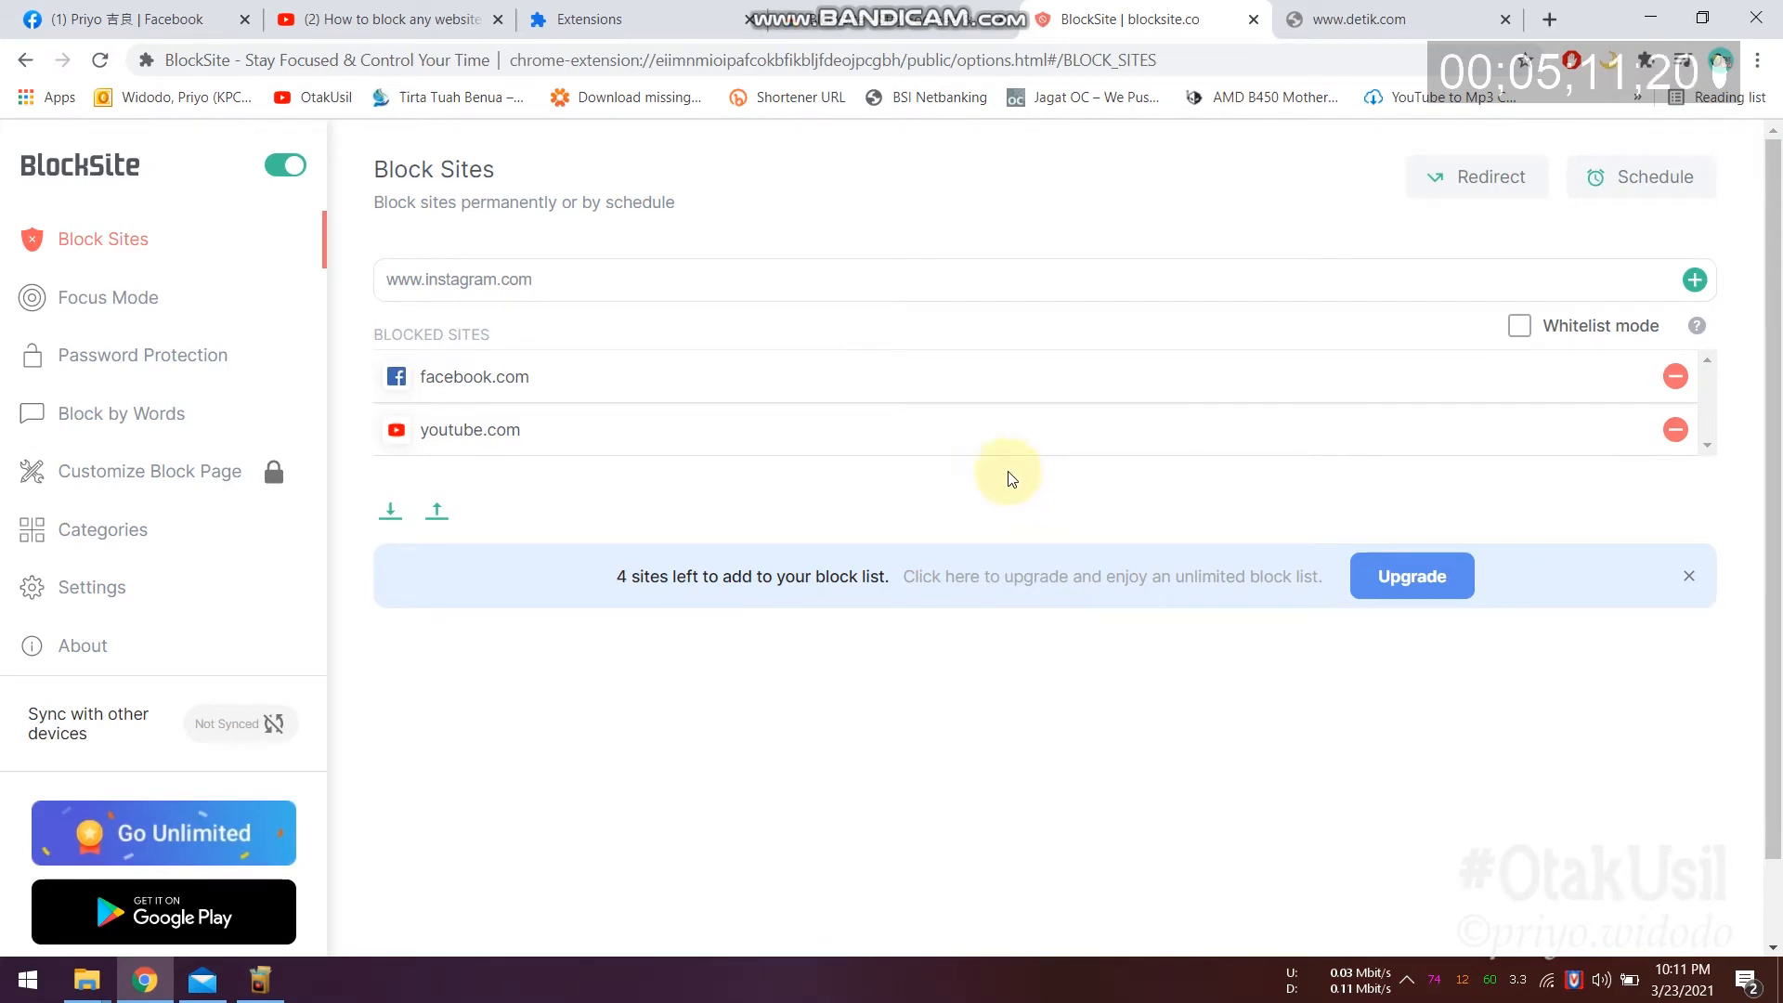
mouse_move(1639, 196)
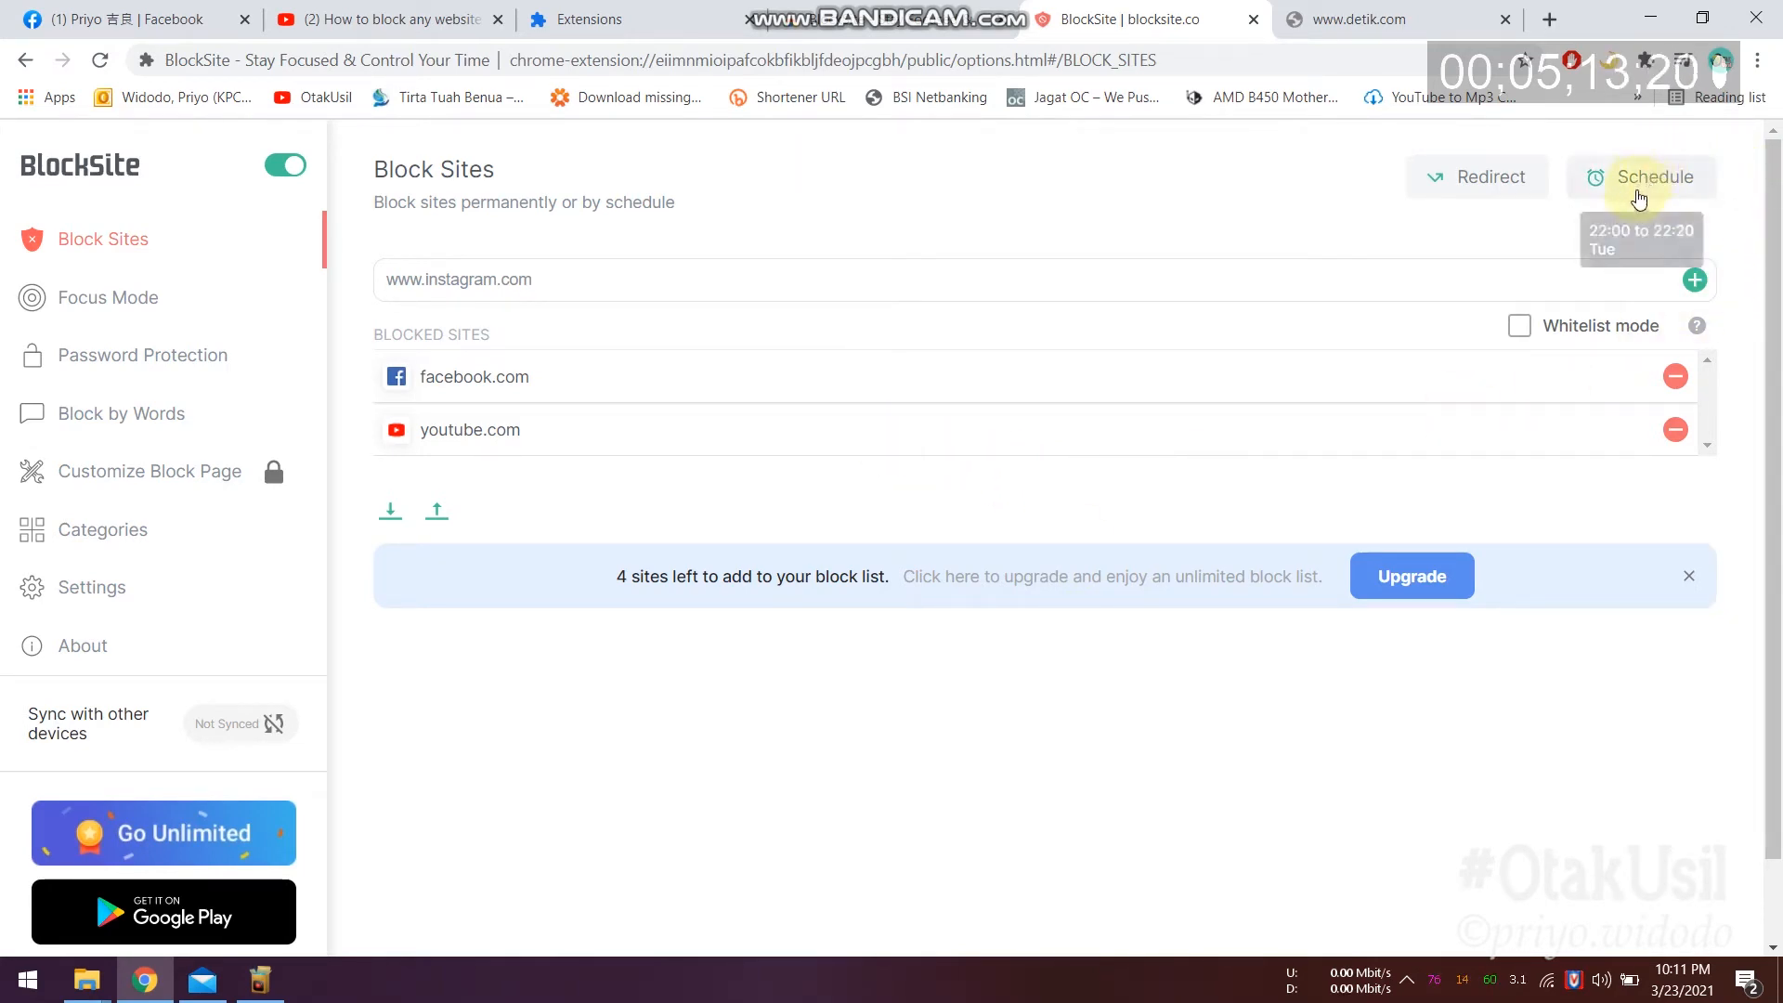
left_click(1695, 283)
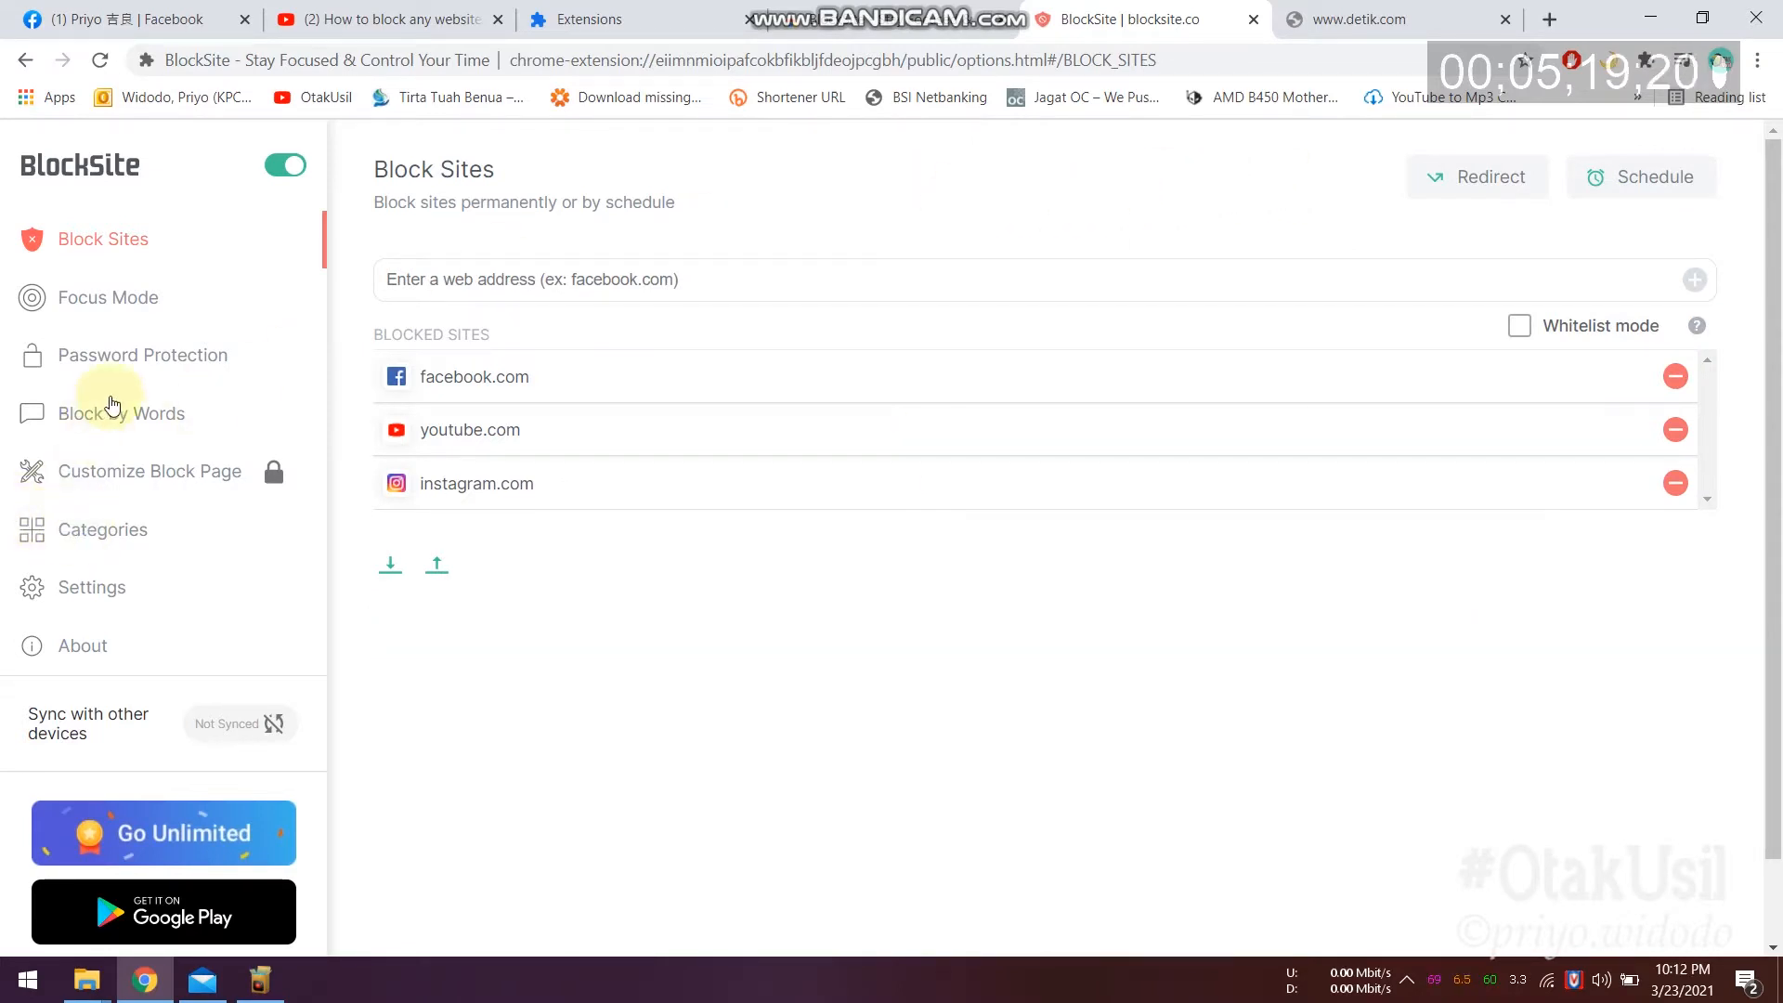
left_click(111, 360)
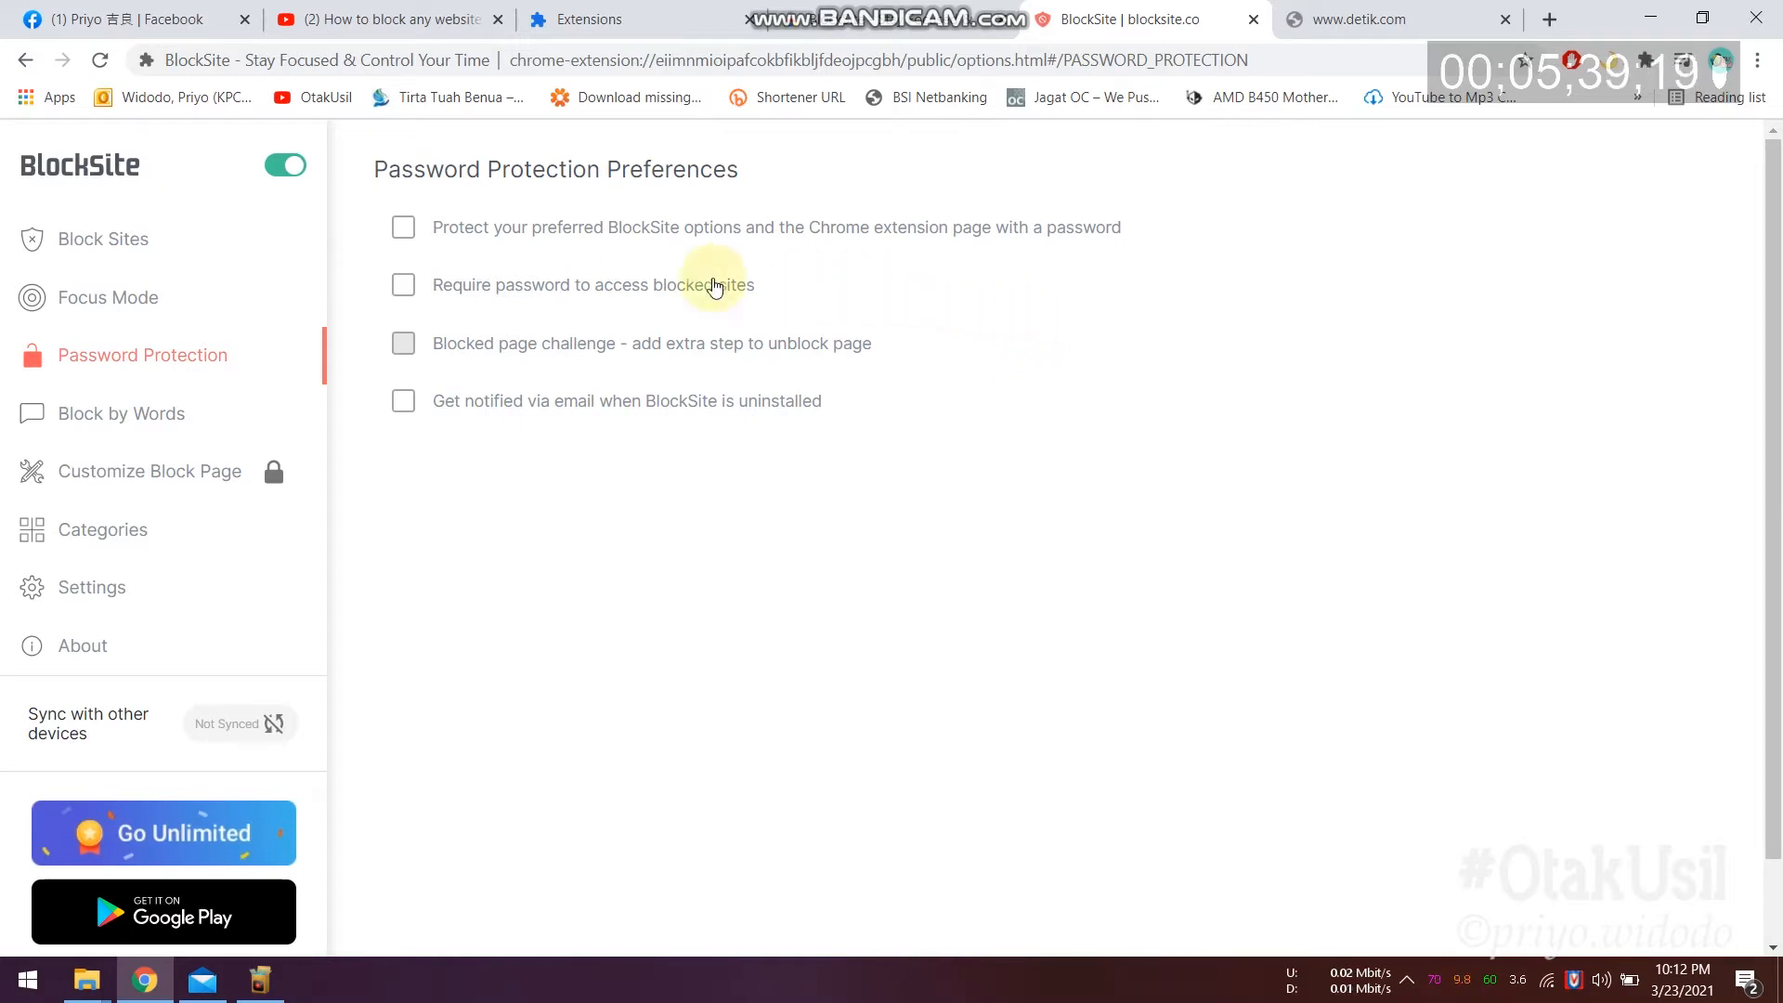
Step: Enable BlockSite password protection with the saved e-mail and a password, save, and dismiss the notice
left_click(439, 232)
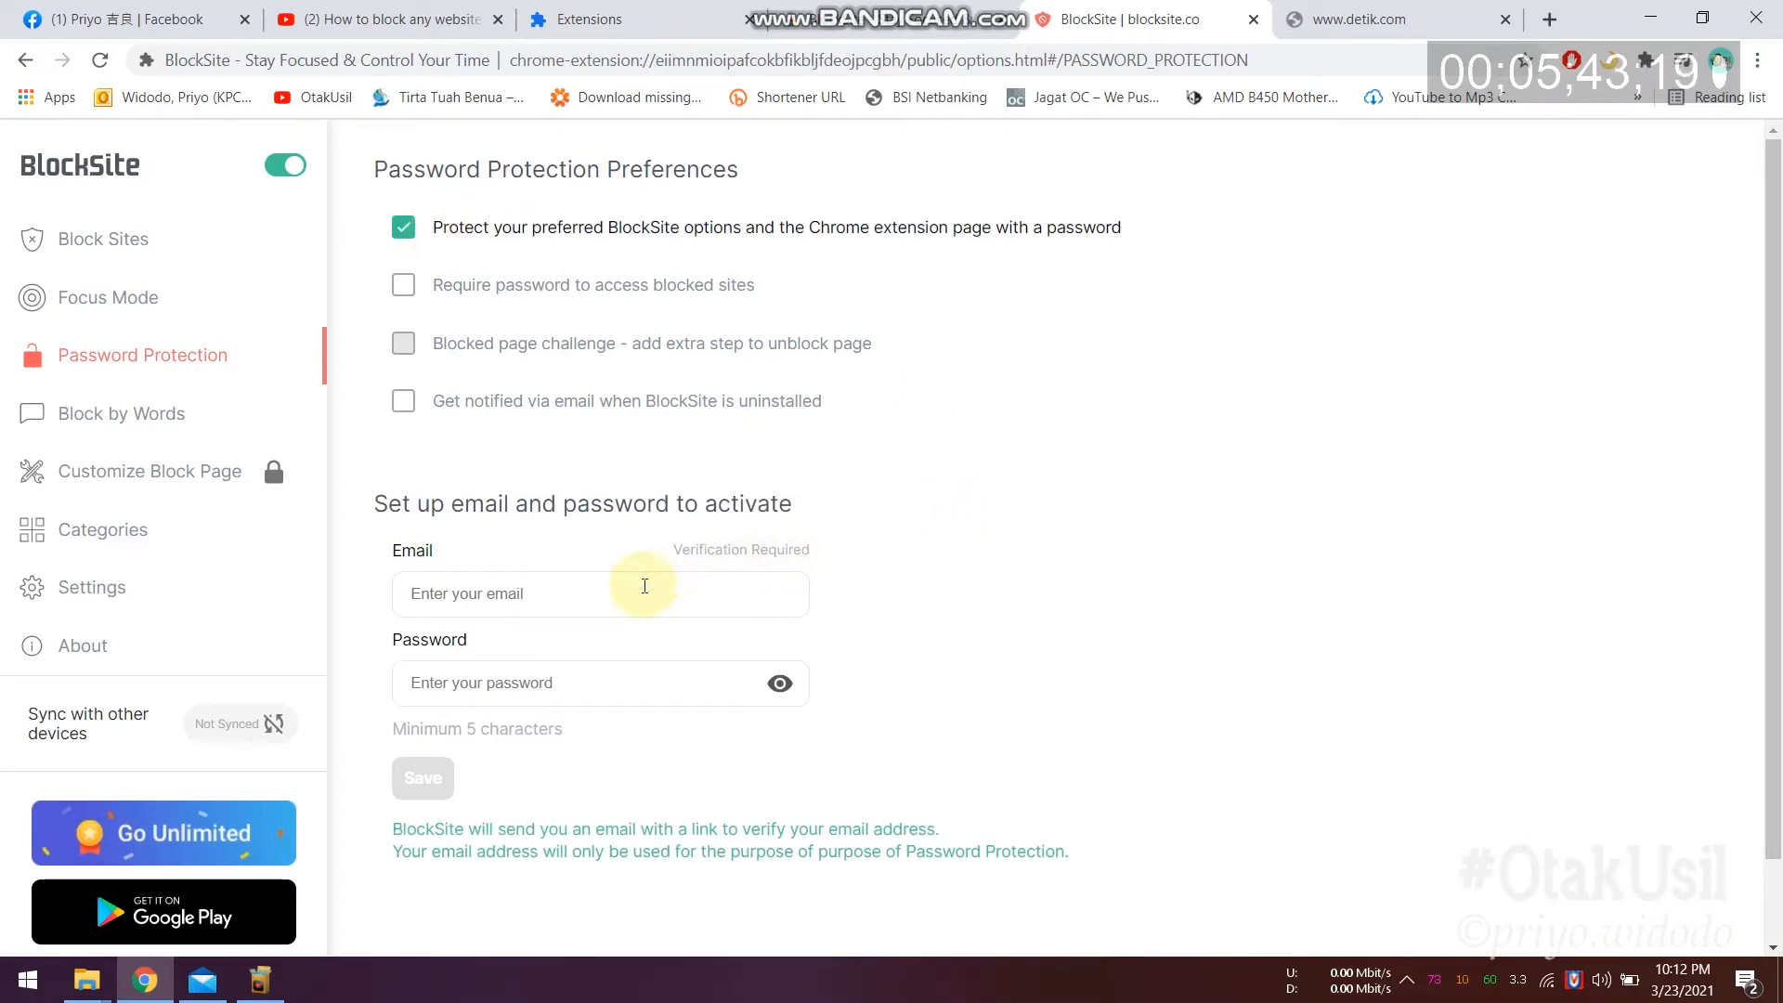
left_click(543, 583)
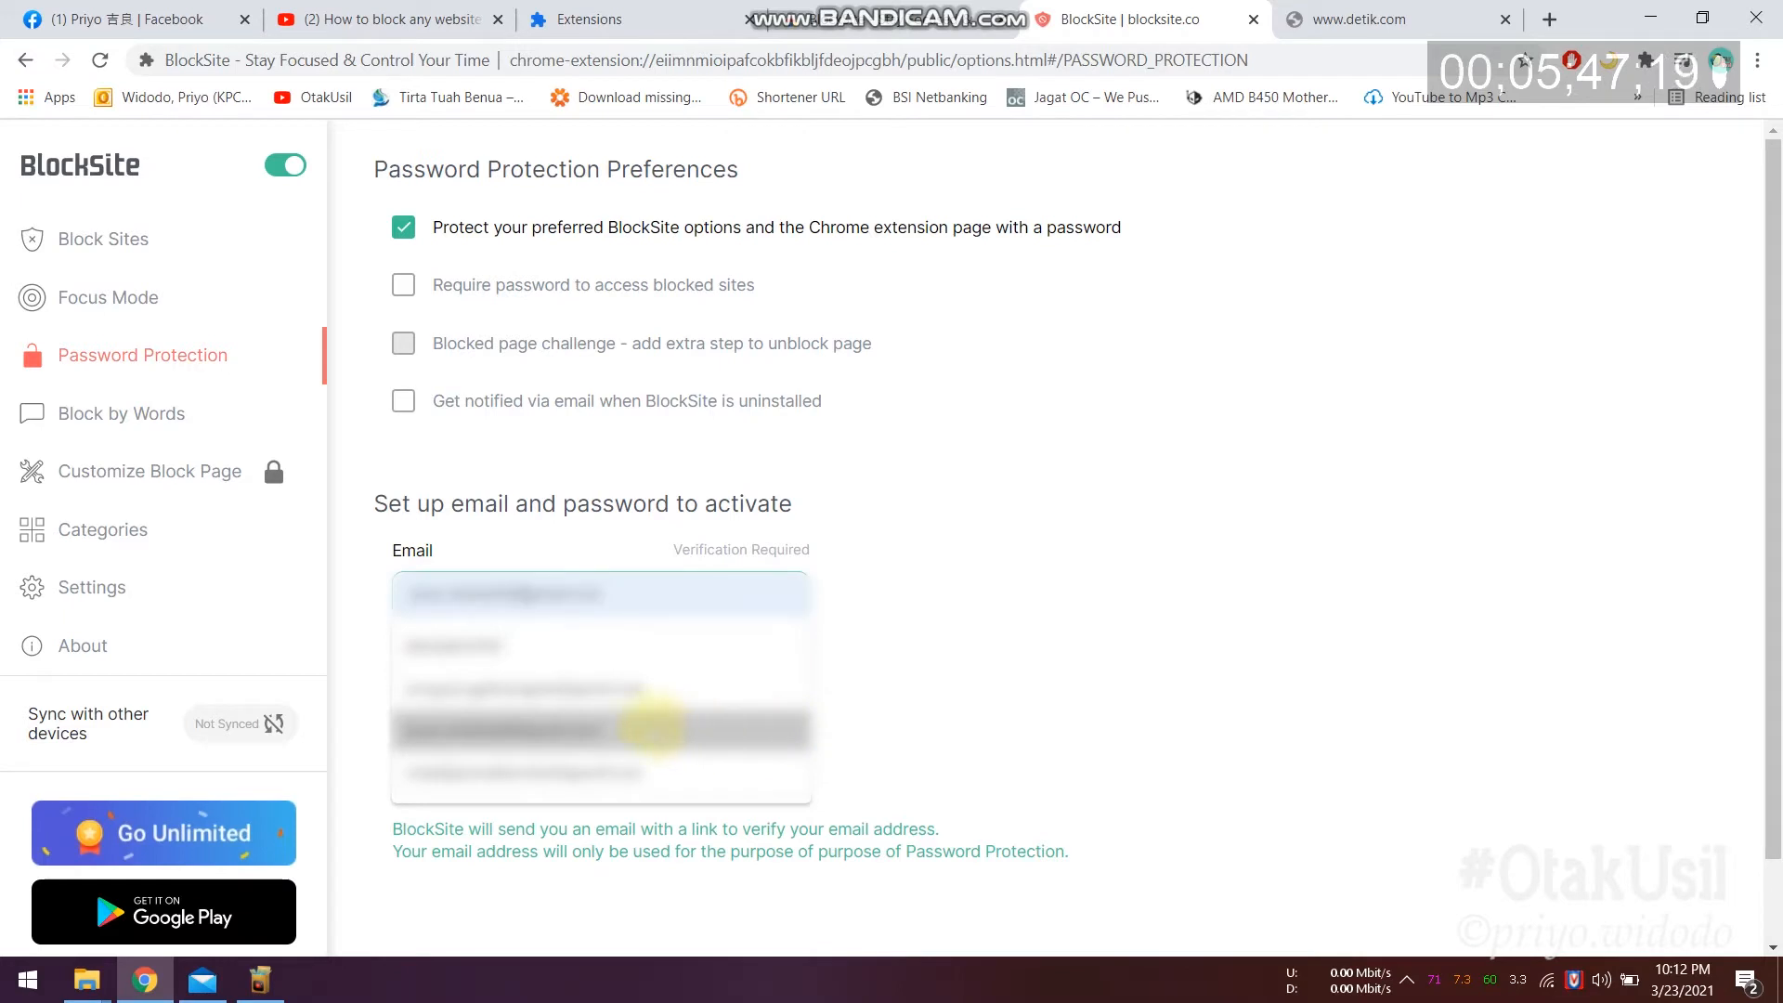
left_click(597, 732)
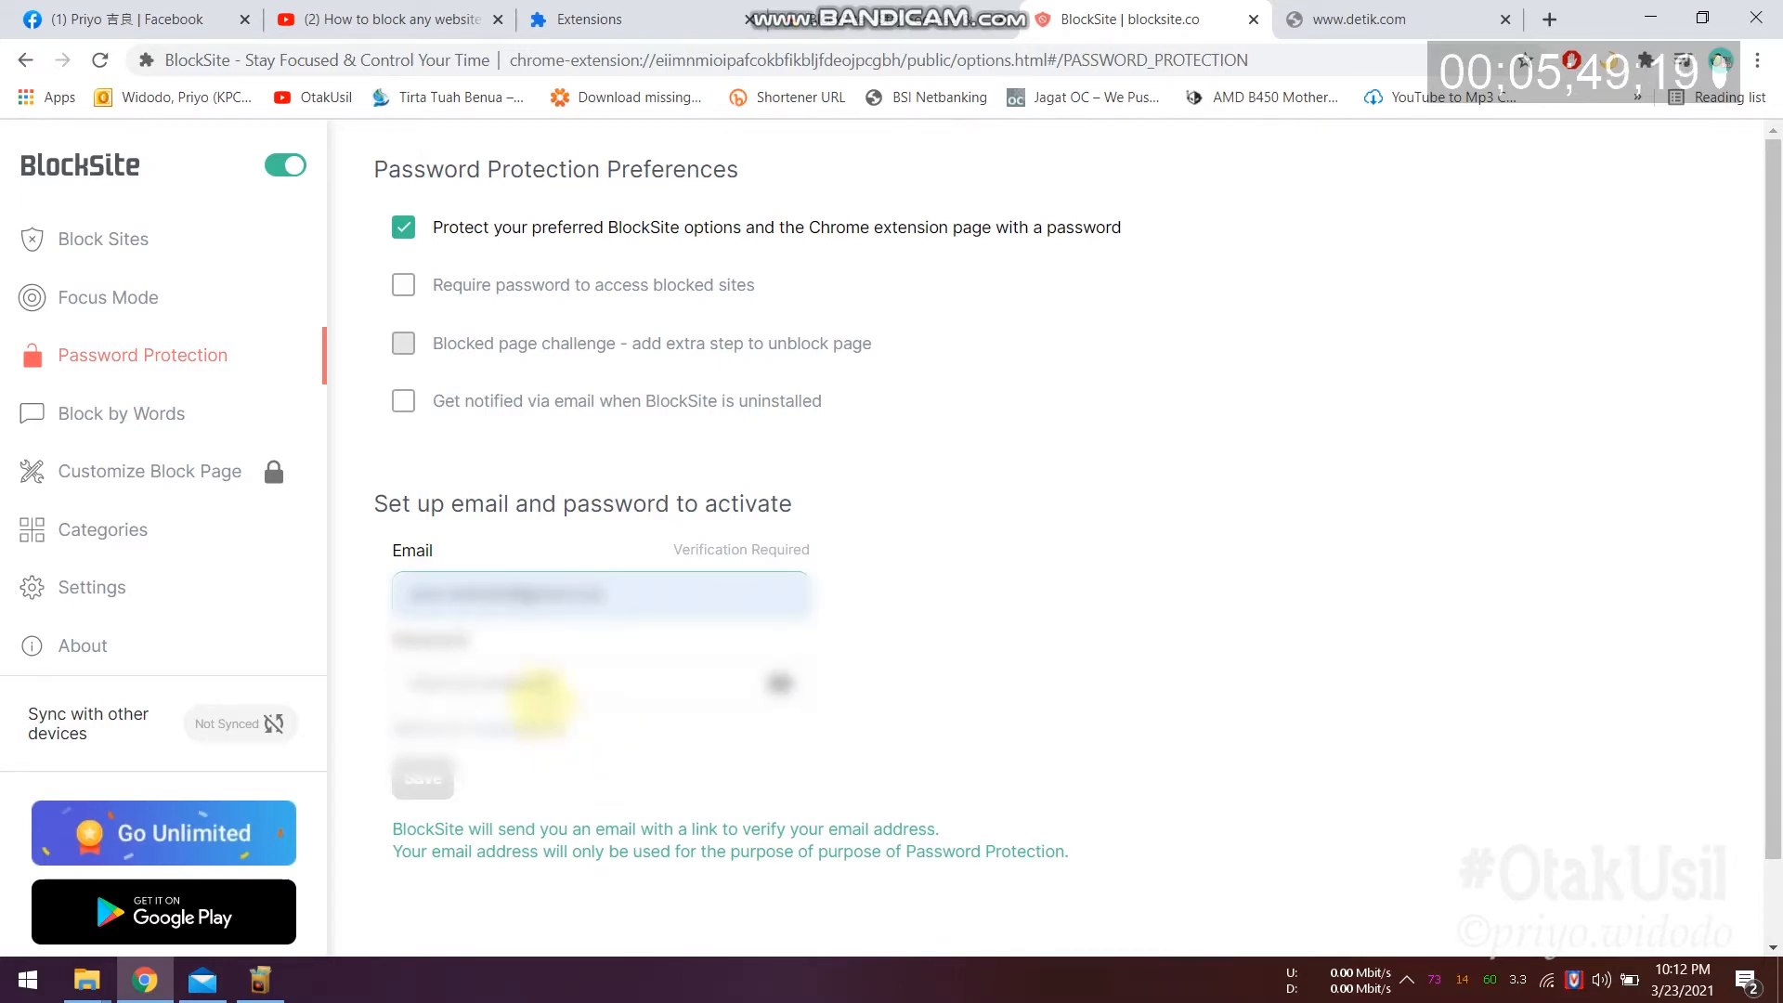
left_click(539, 684)
type("123456")
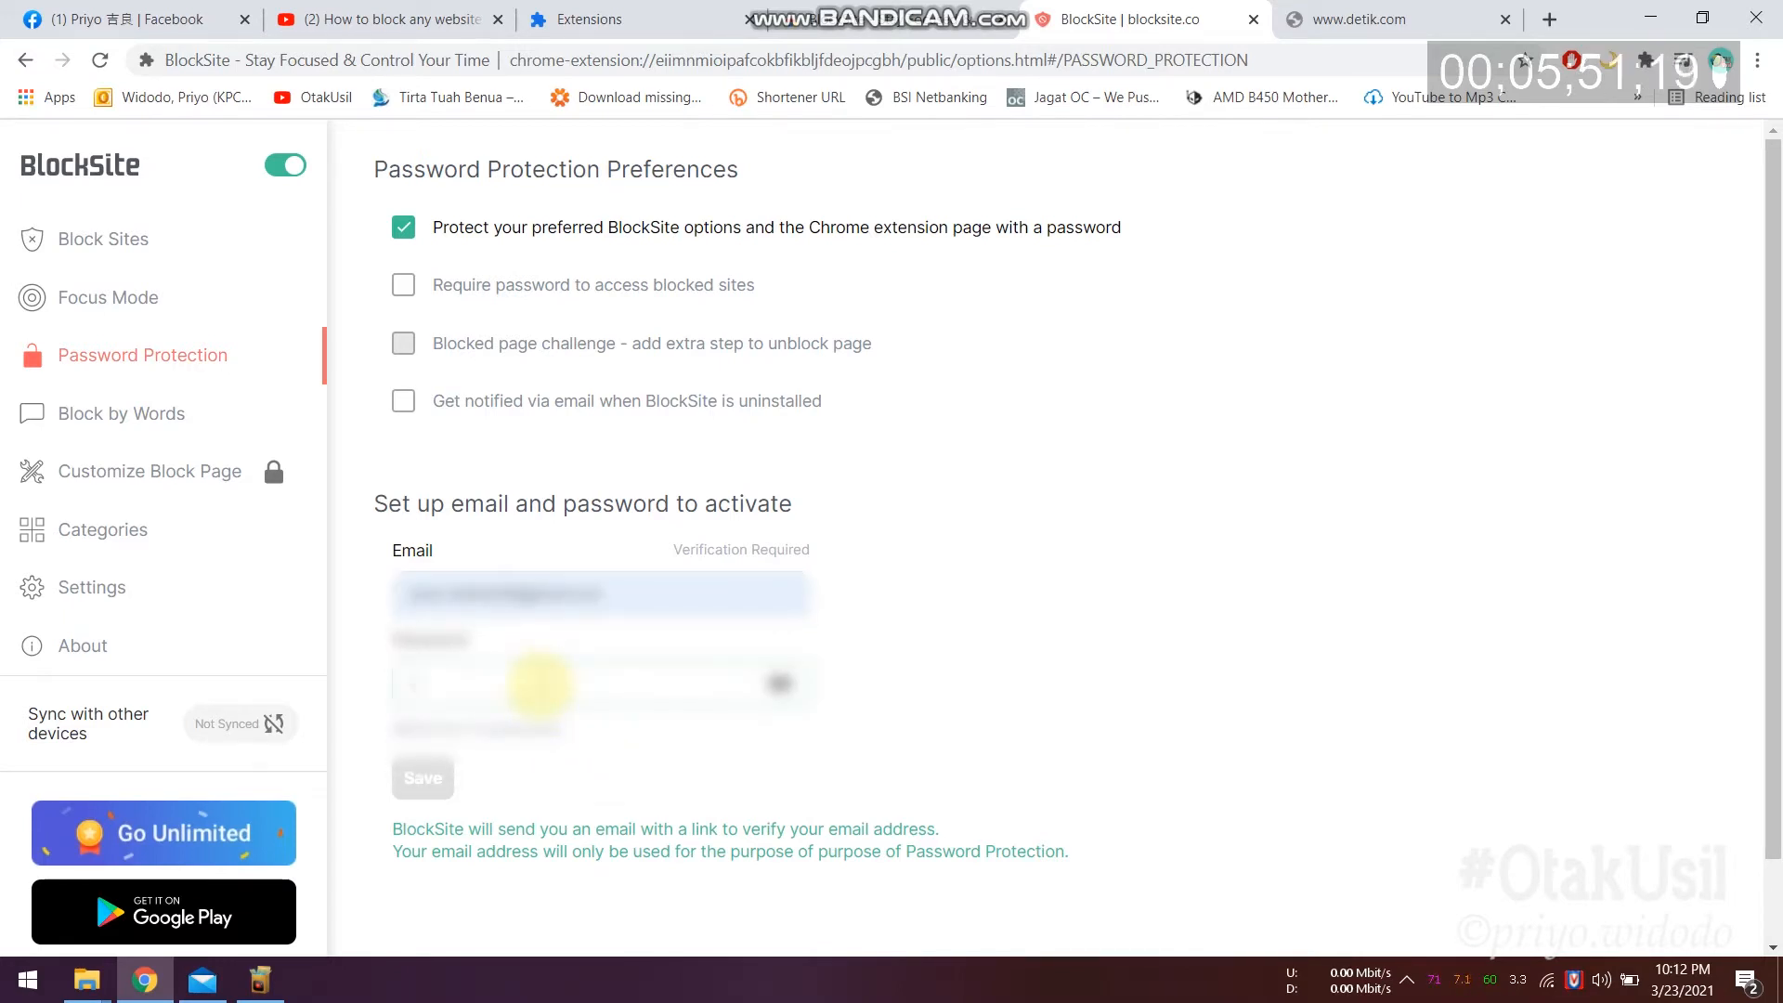
left_click(415, 791)
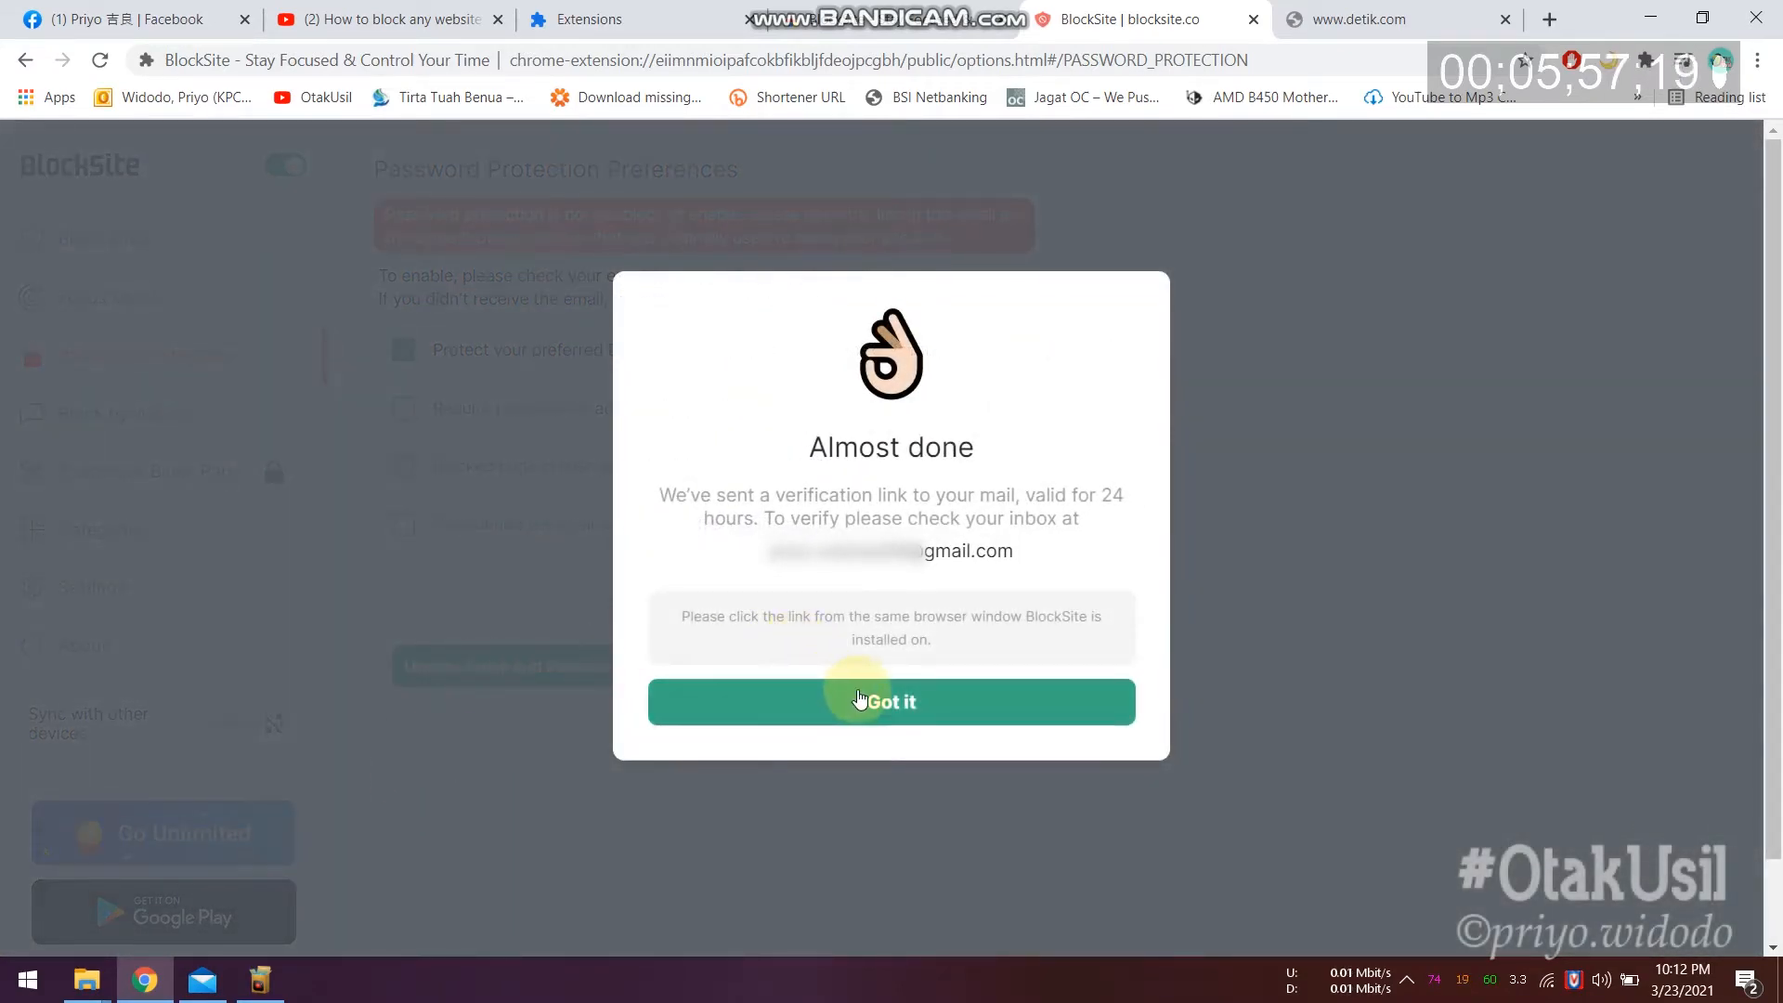
left_click(917, 718)
Step: Verify the BlockSite e-mail through the mail link, then go to Chrome's Extensions page
left_click(198, 991)
left_click(1021, 519)
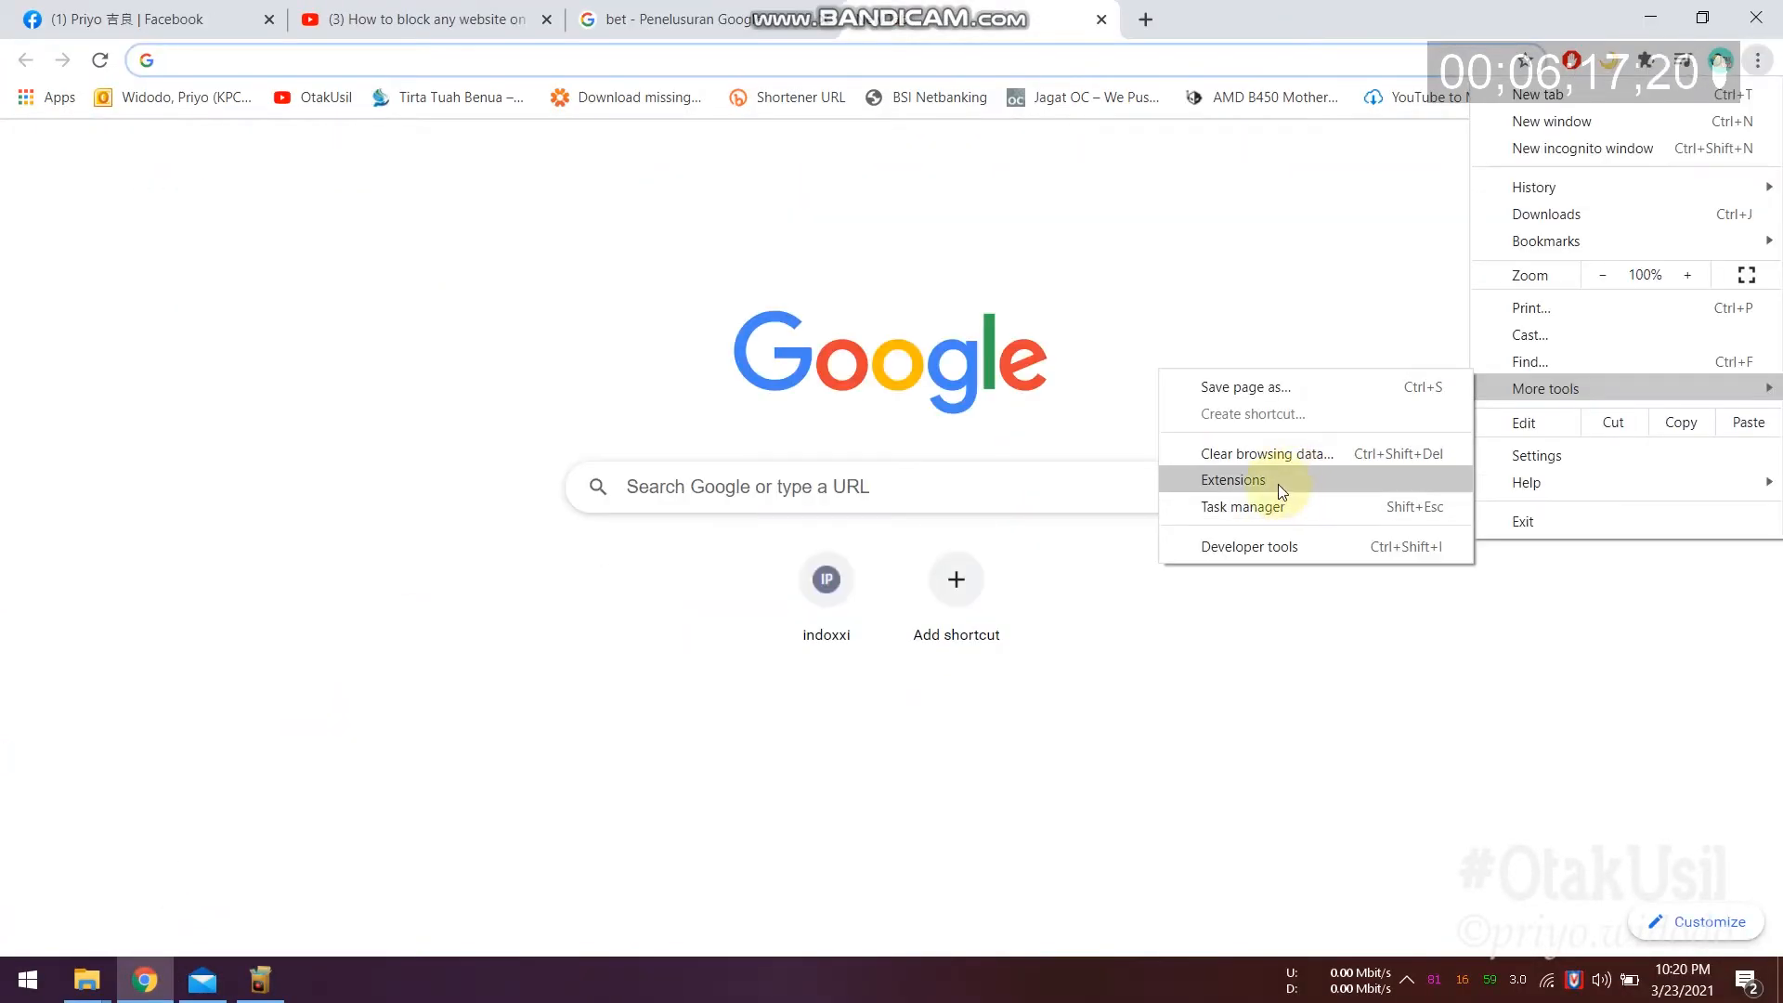
left_click(1277, 483)
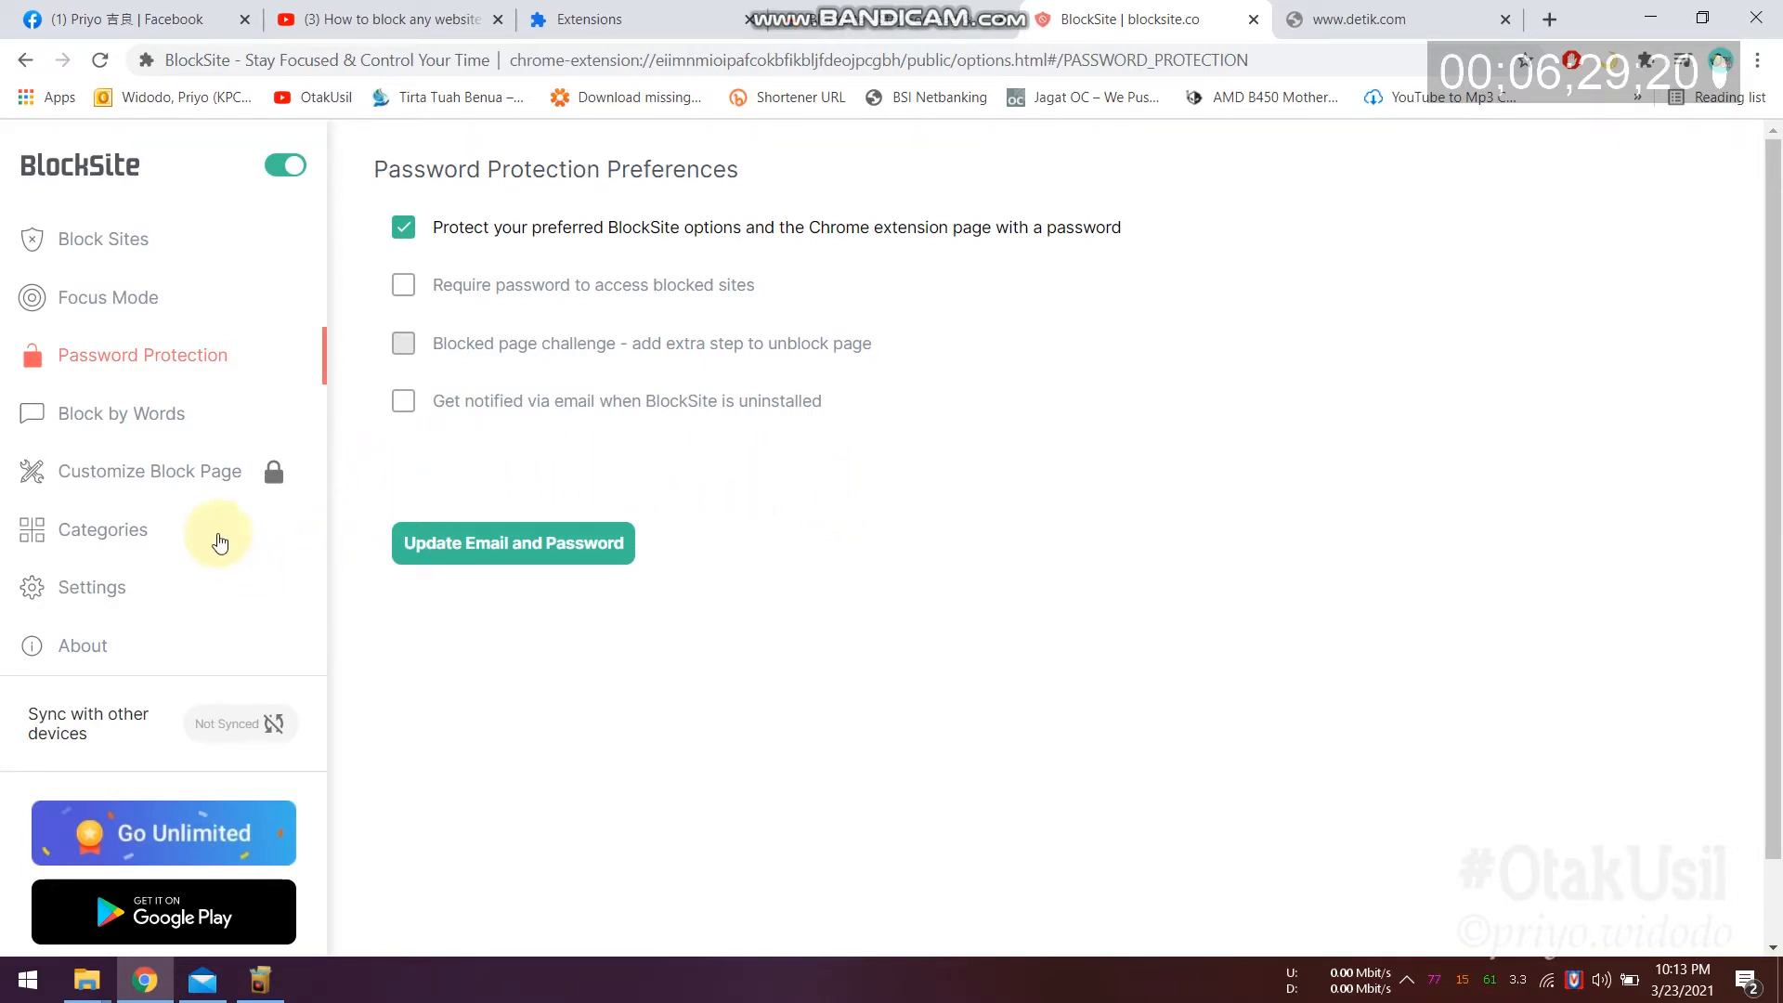
Step: Block the word 'facebook' in BlockSite, redirecting blocked pages to quran.kemenag.go.id, then return to Facebook
left_click(158, 416)
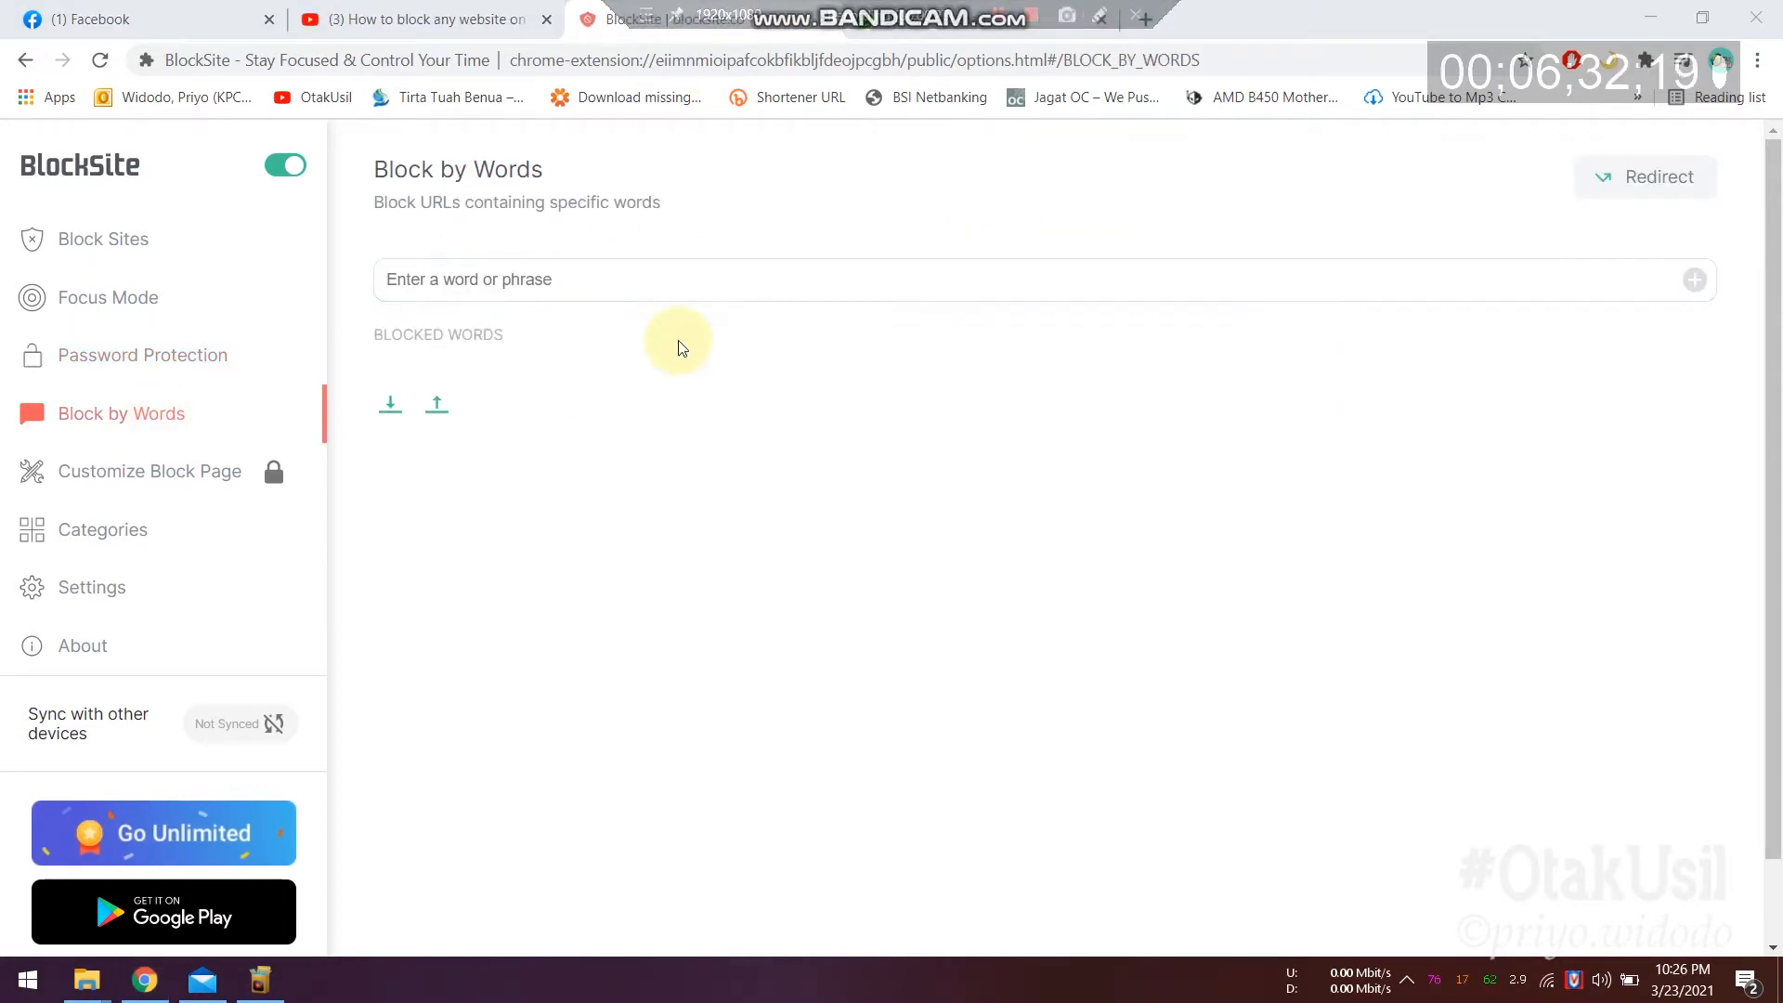
left_click(562, 292)
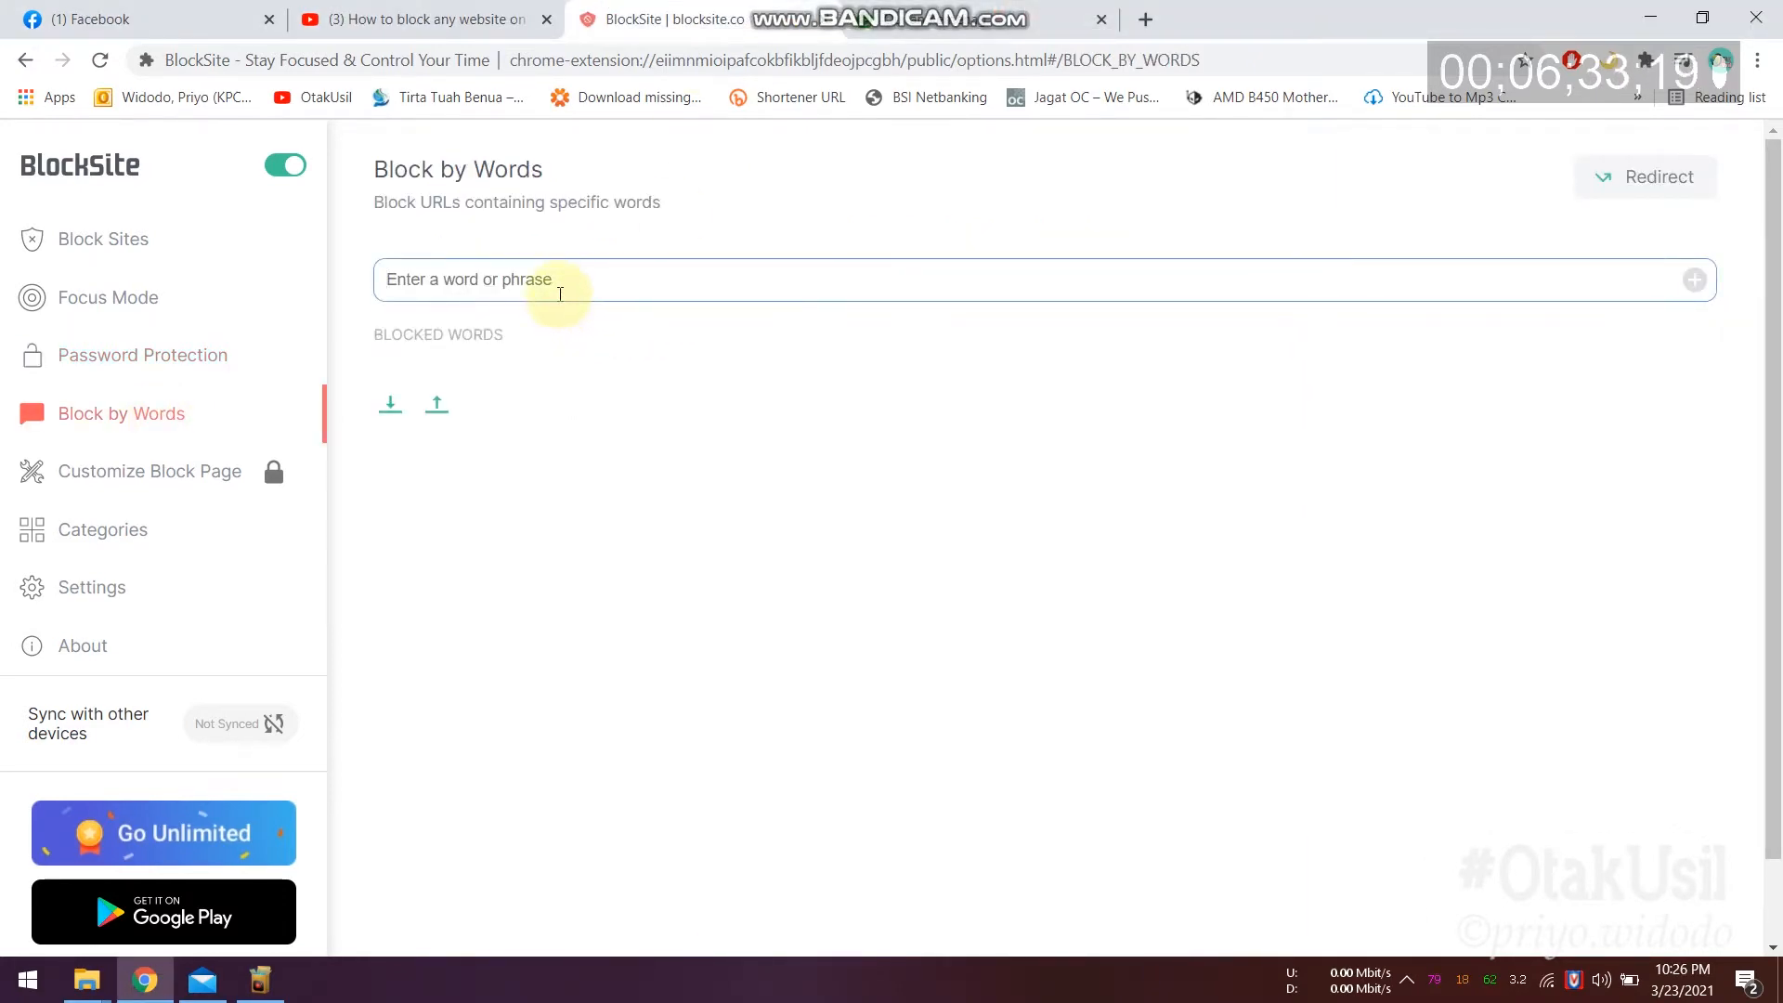
type("facebook")
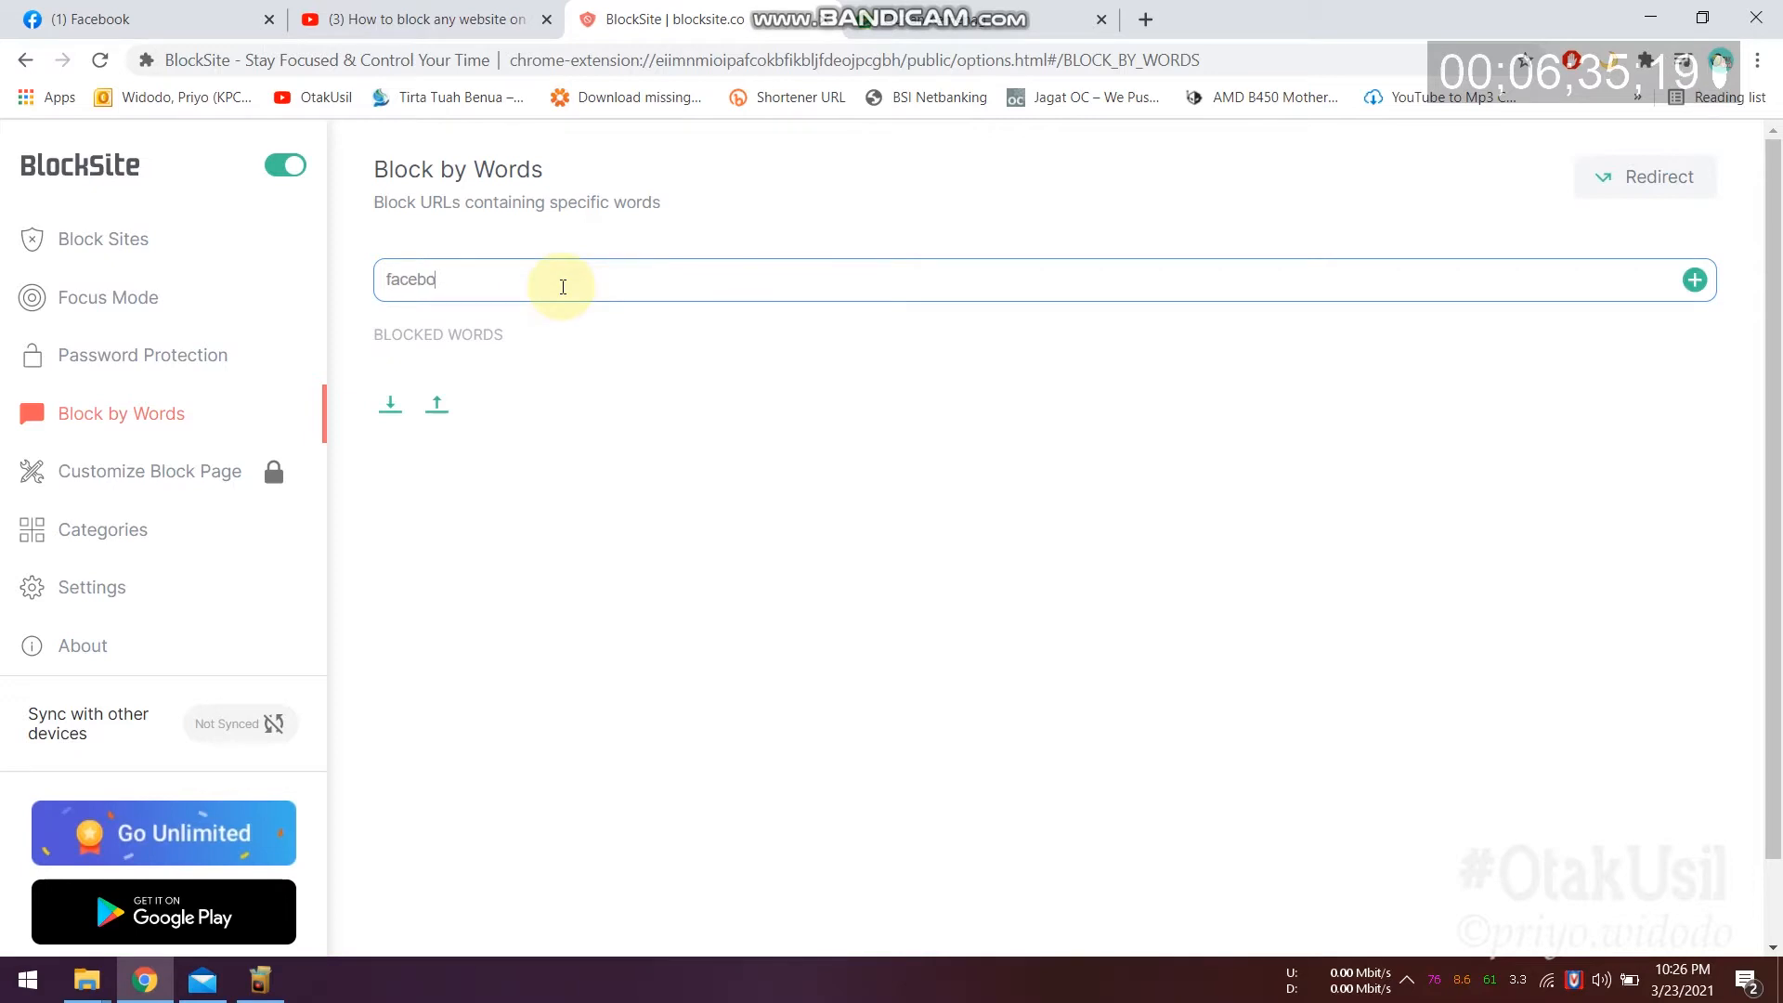
left_click(1677, 185)
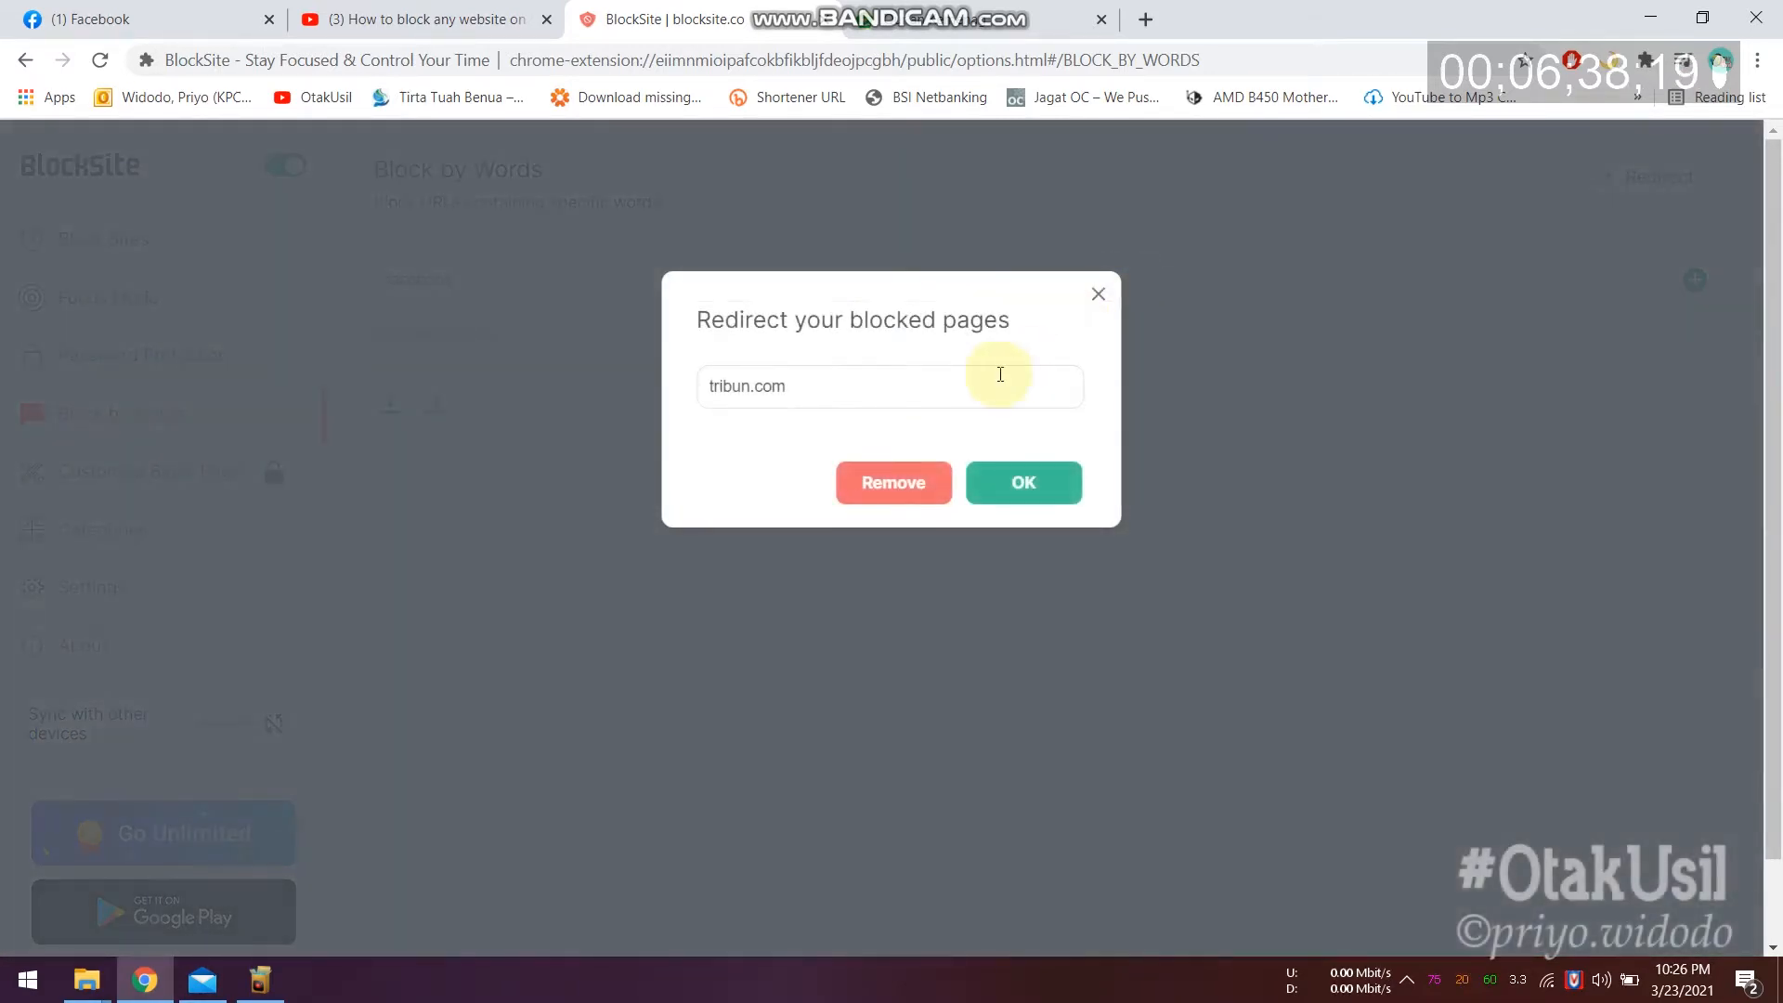
left_click(796, 382)
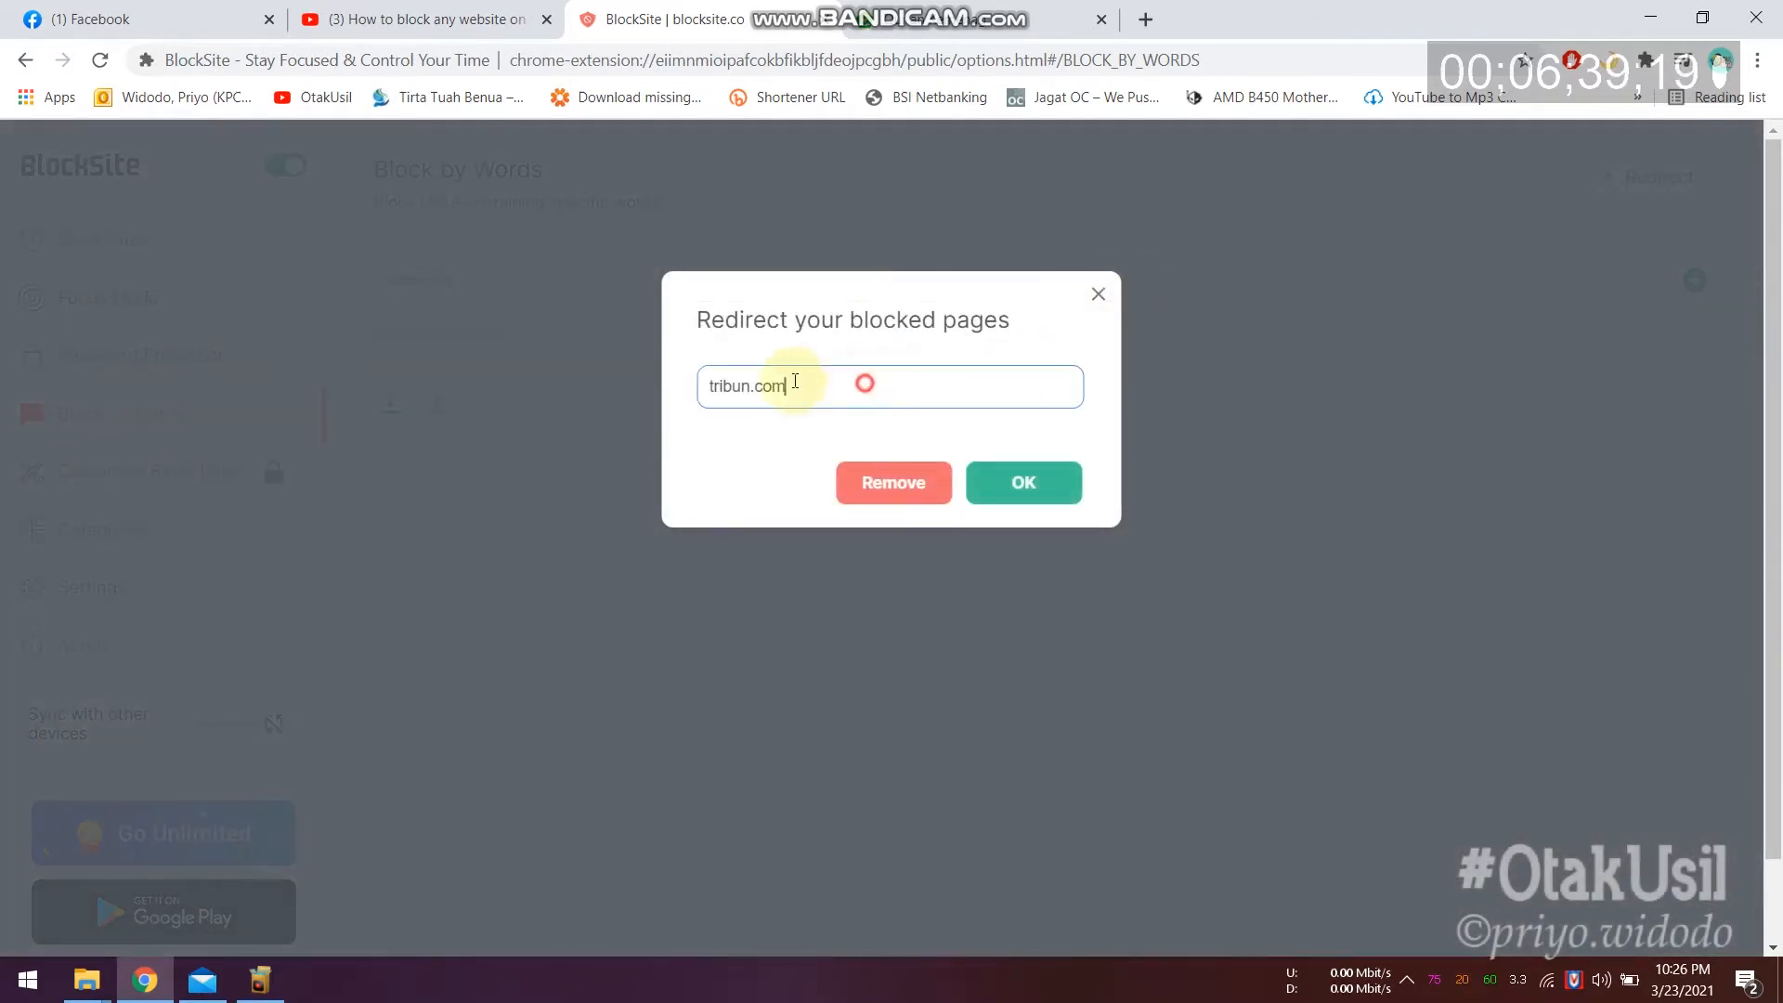
key("ctrl+a")
type("https://quran.kemenag.go.id/")
left_click(1042, 495)
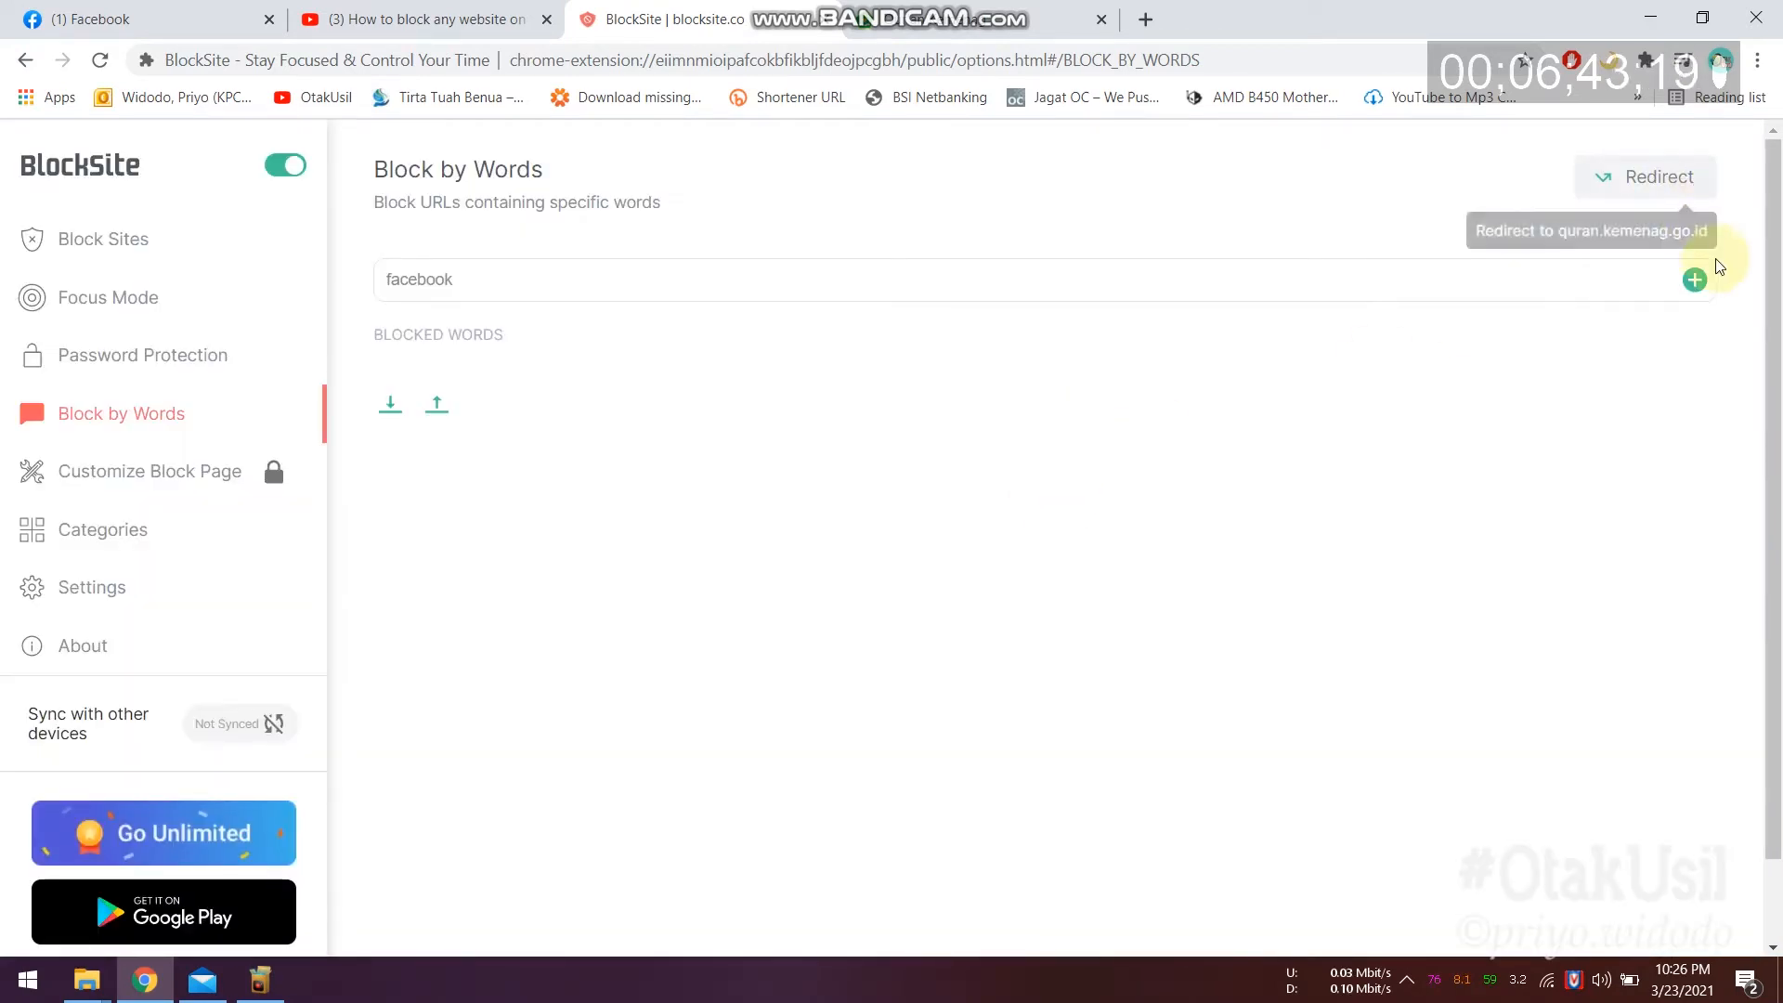
left_click(1697, 282)
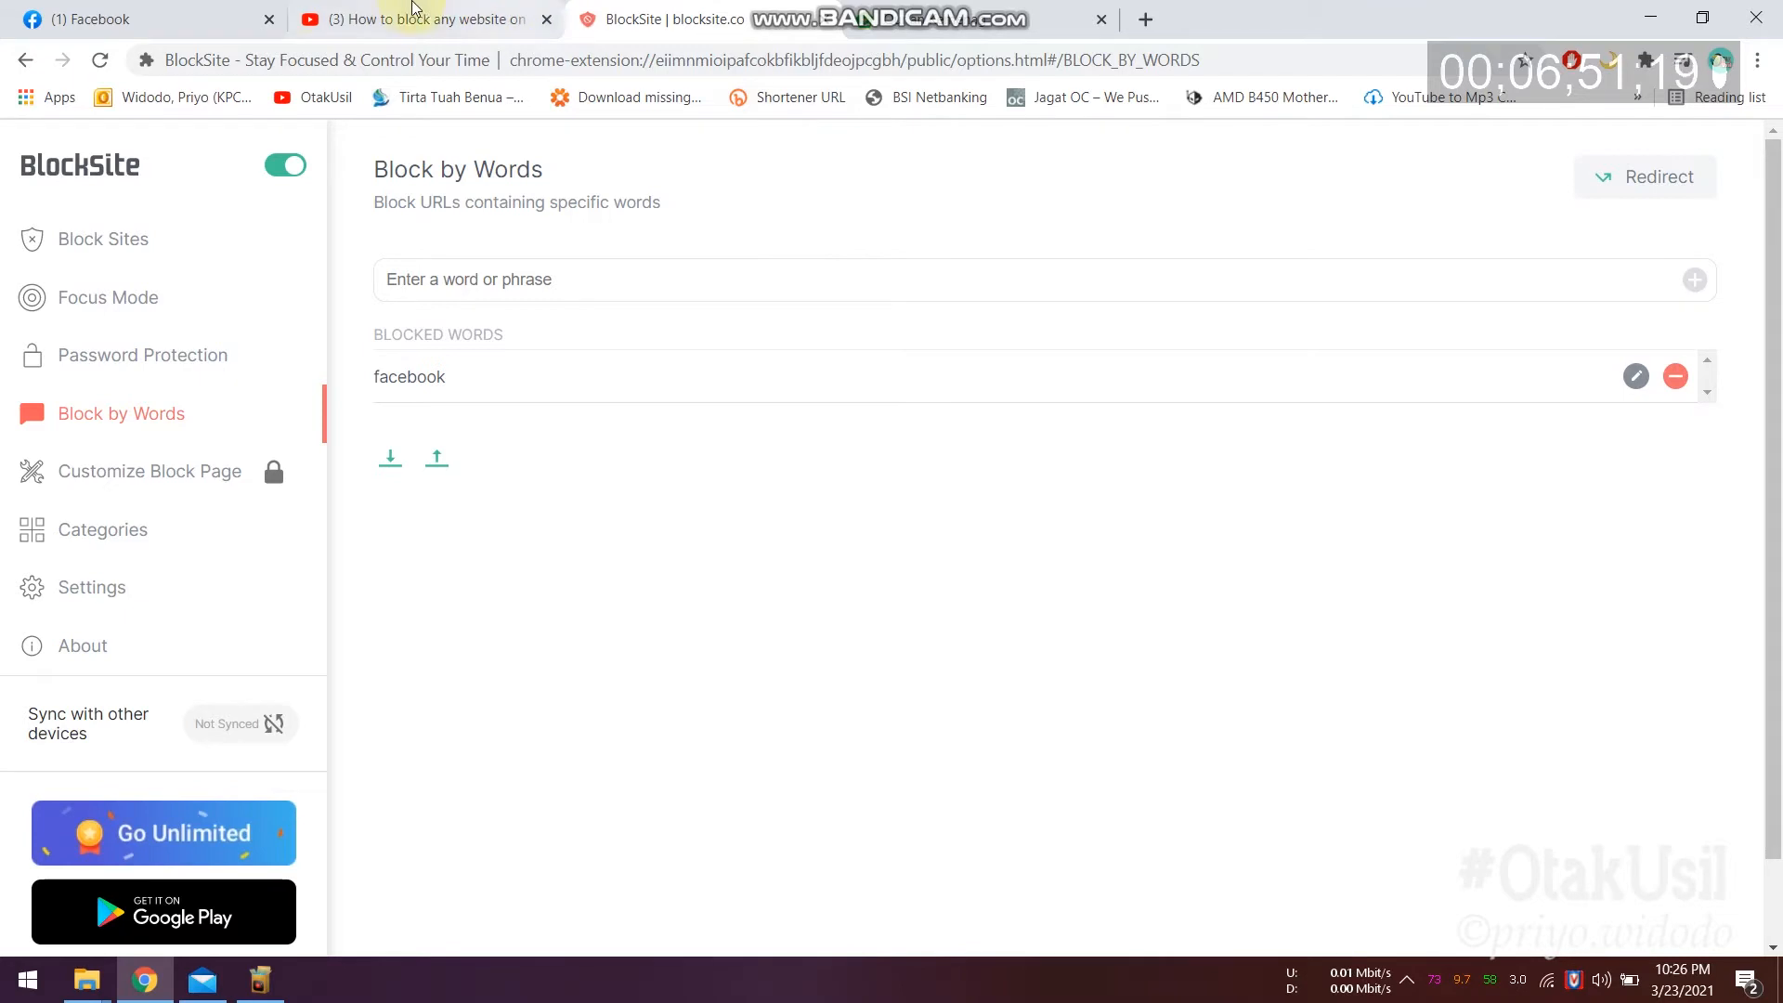
left_click(158, 11)
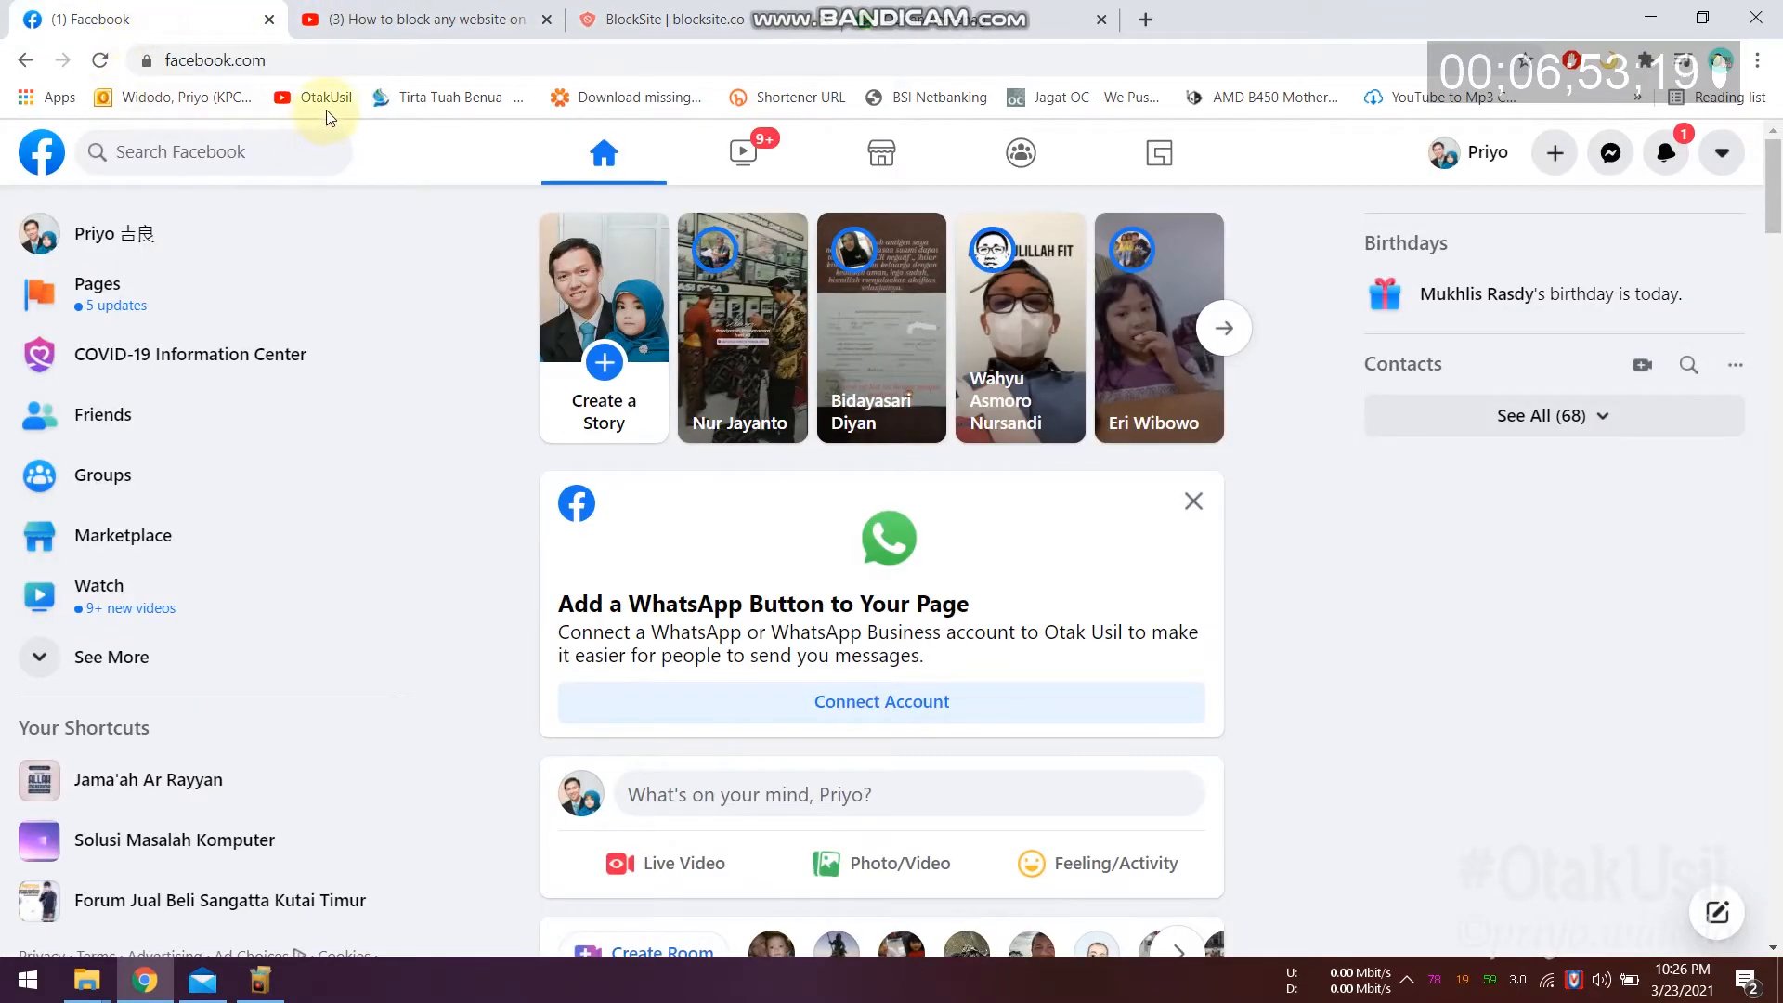
Step: Reload facebook.com on the Facebook tab to bring up BlockSite's block page
left_click(287, 61)
key("Return")
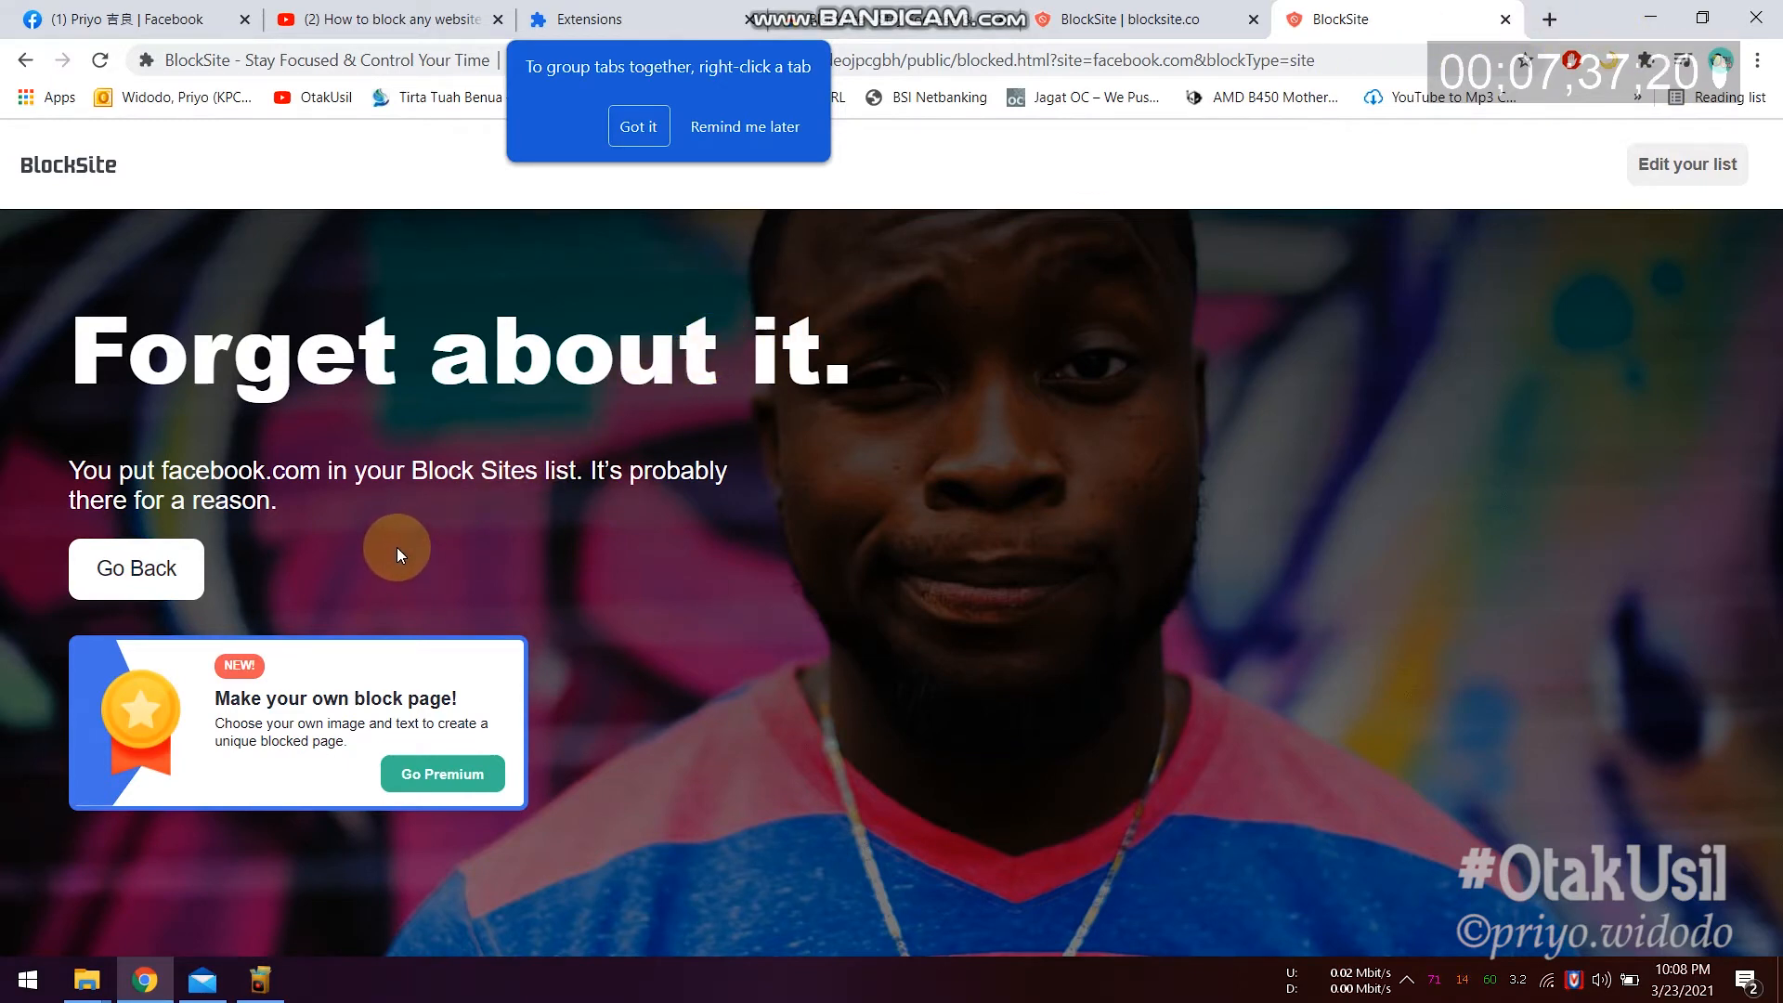
Step: Leave the blocked page and launch Microsoft Edge via a Start search for 'edg'
left_click(137, 568)
left_click(23, 982)
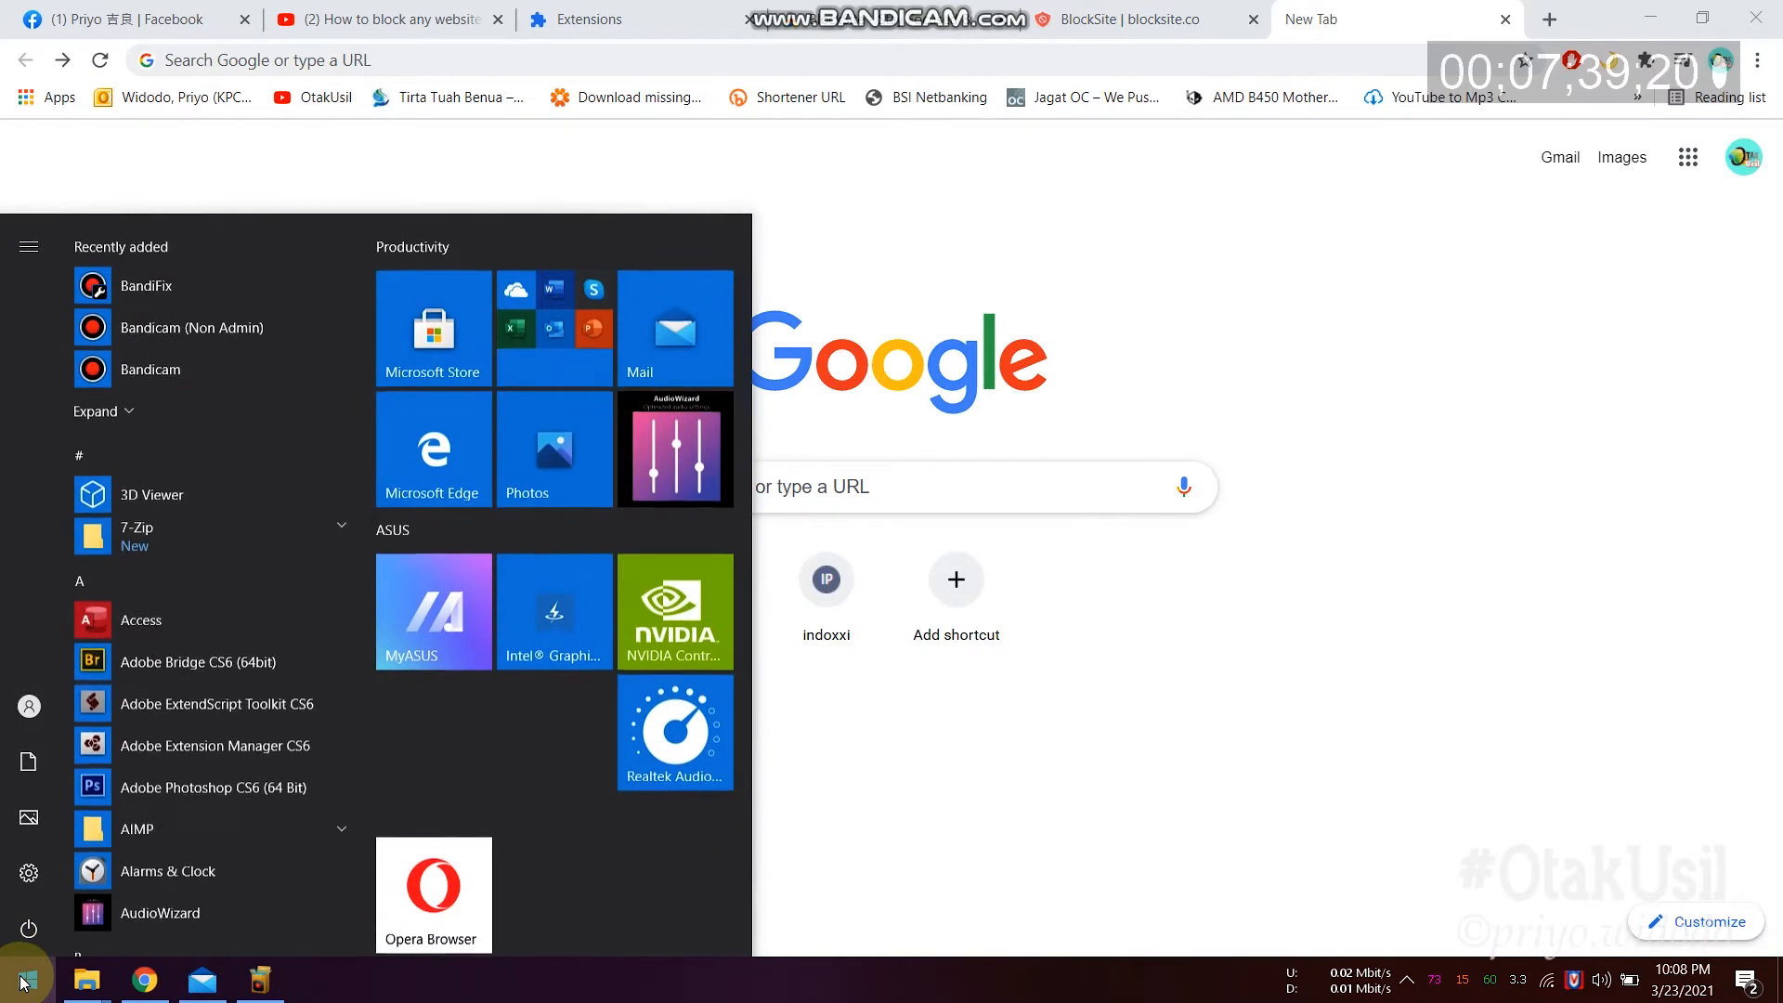
type("edg")
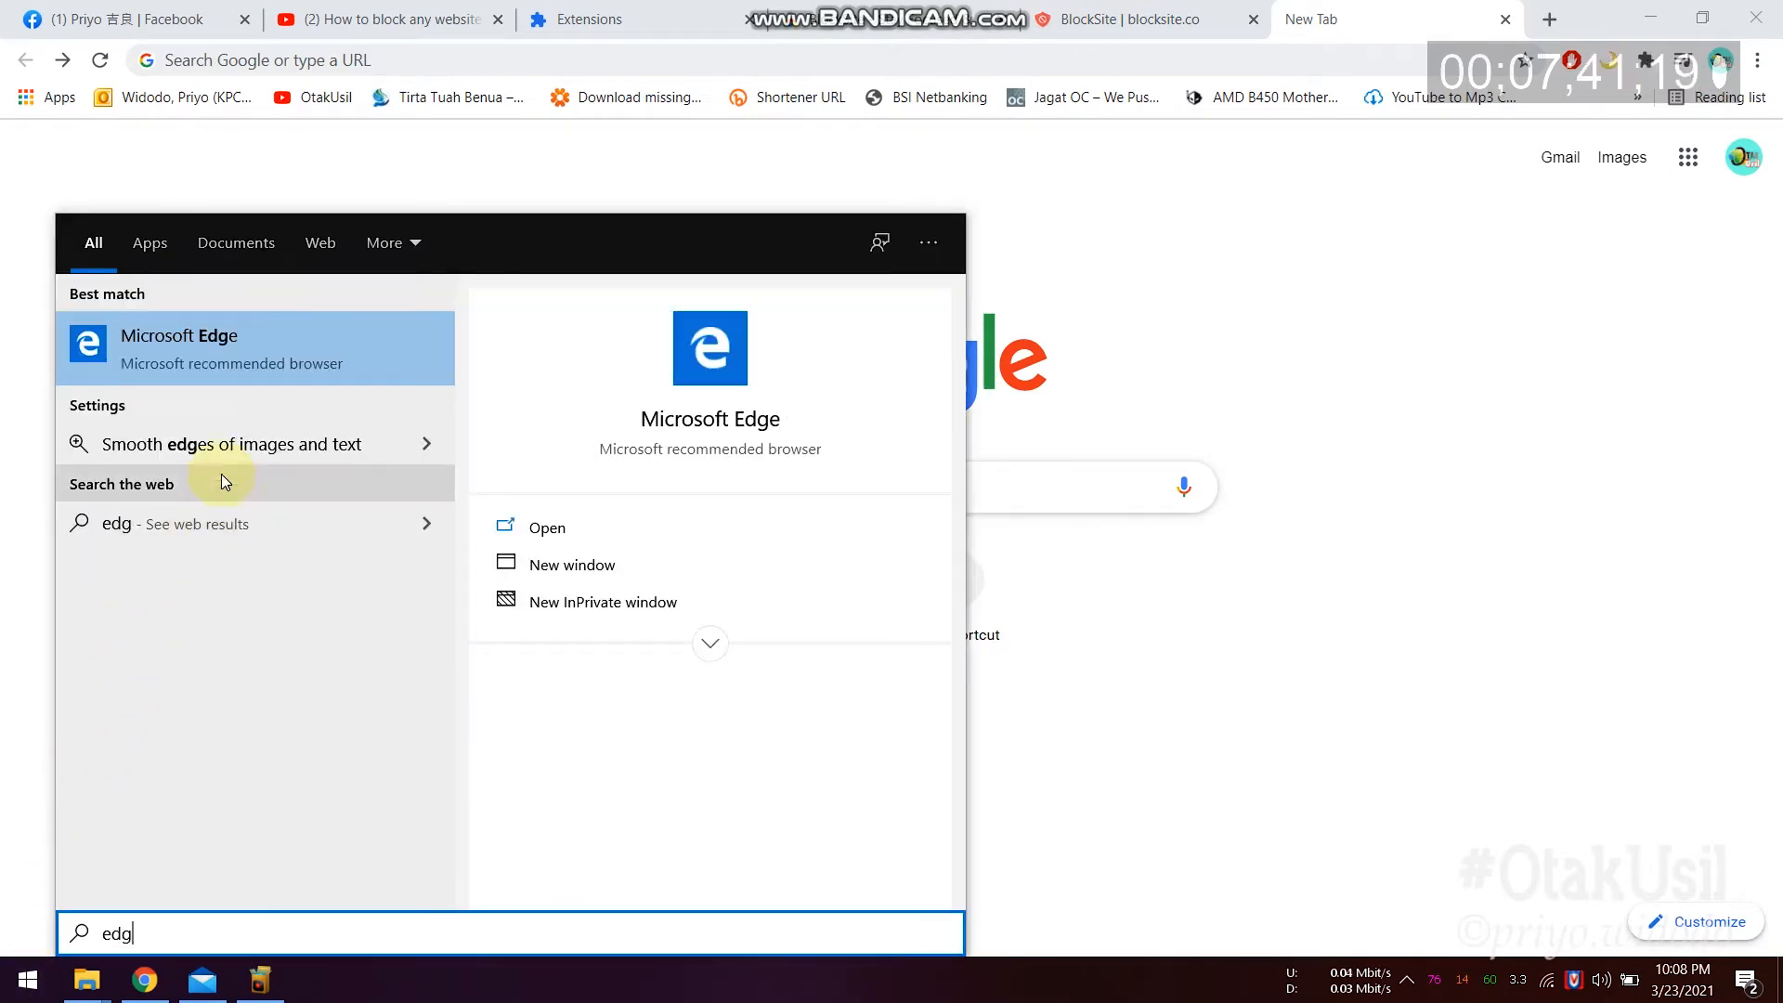
left_click(226, 357)
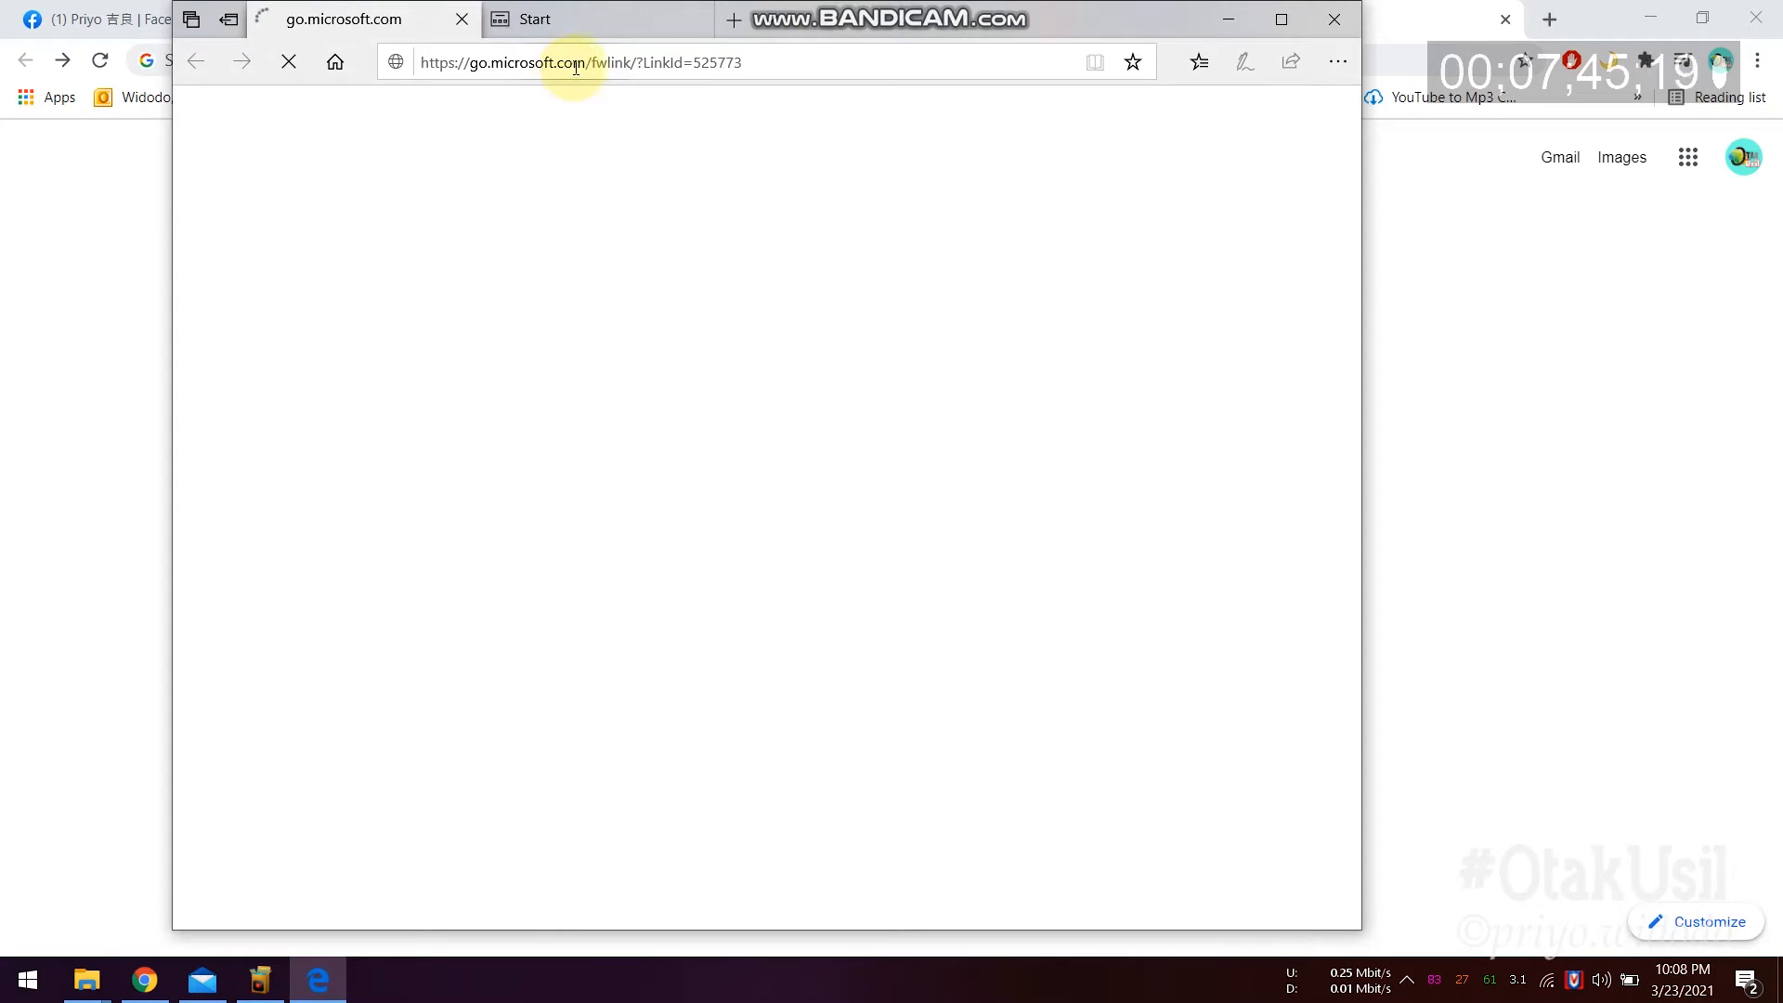
Step: Enter facebook.com in Microsoft Edge's address bar
left_click(629, 63)
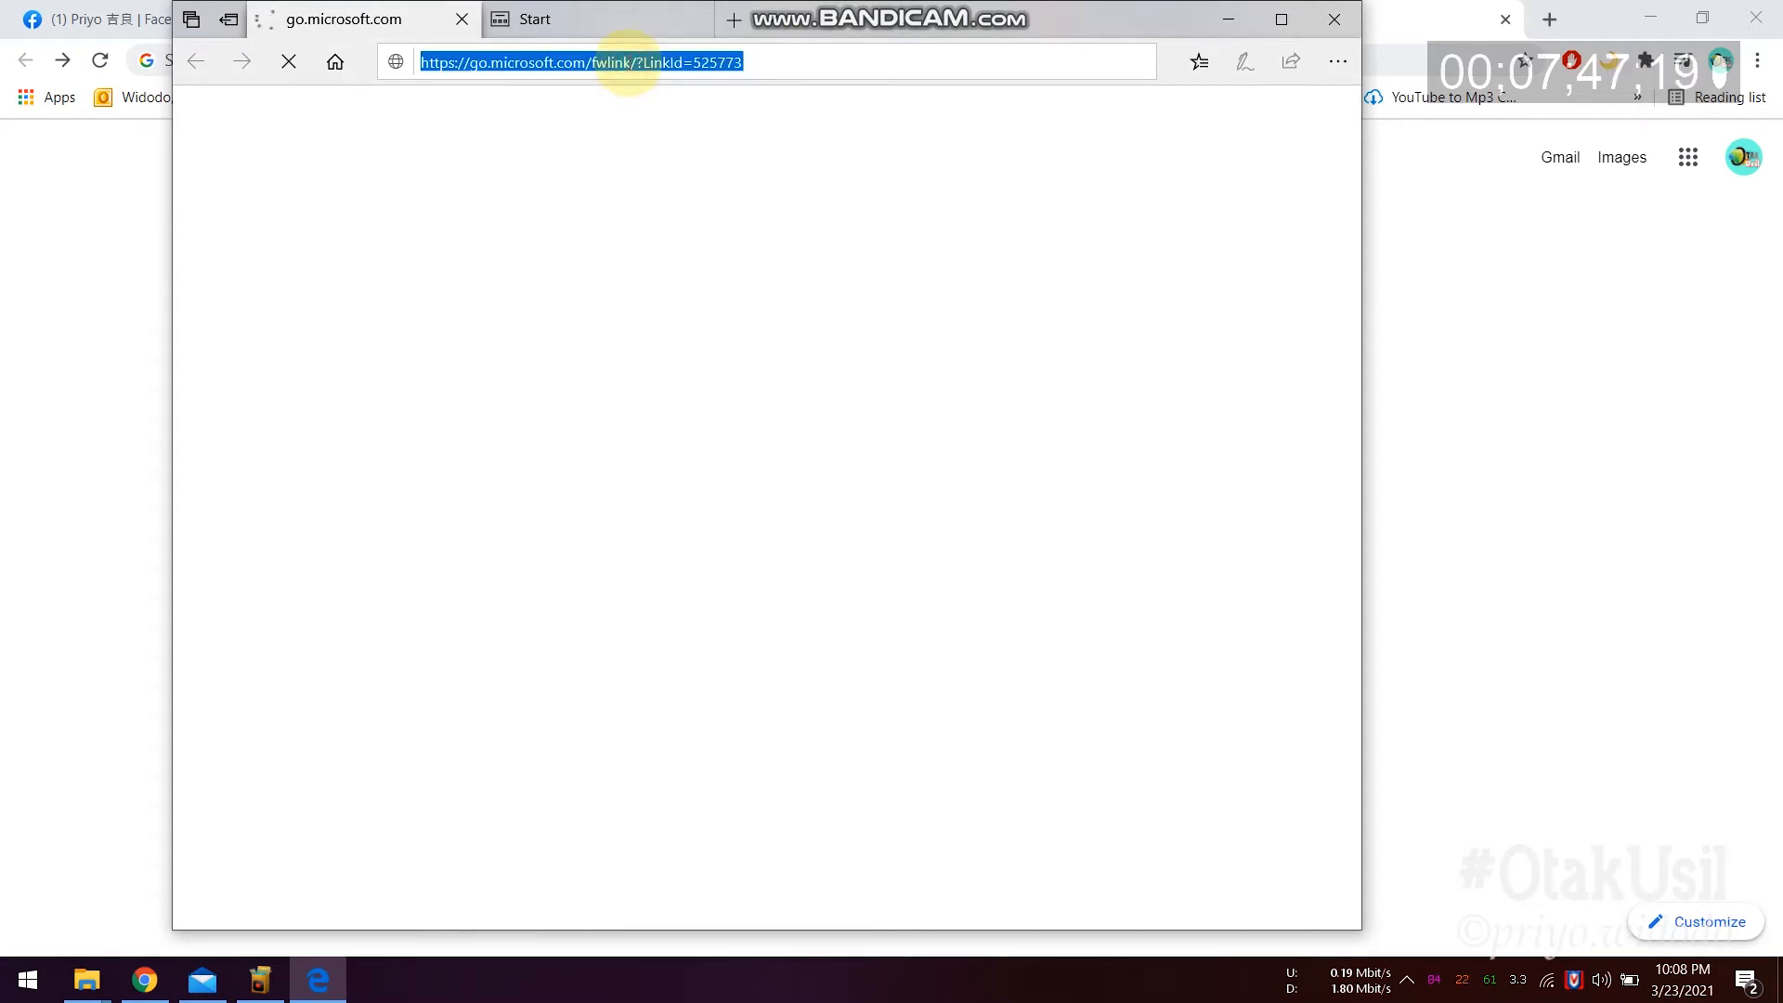
type("facebook.com")
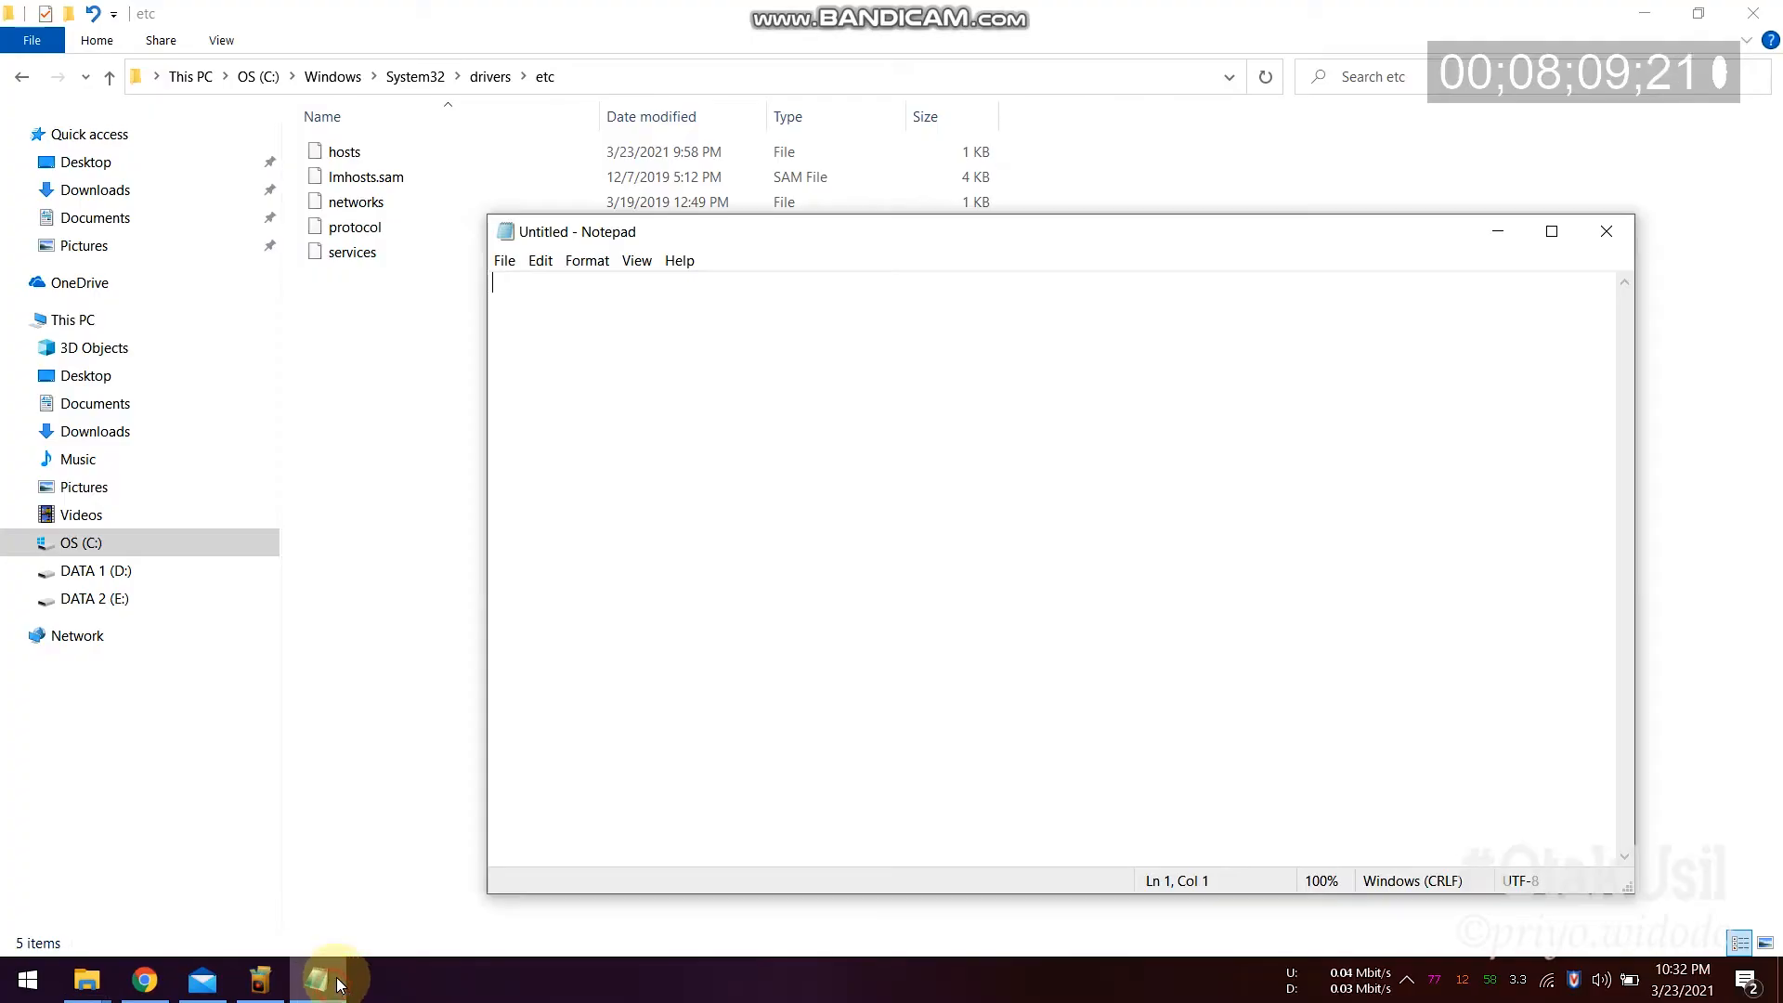
Step: Open hosts from C:\Windows\System32\drivers\etc using All Files (*.*), then select its last three entries
left_click(506, 263)
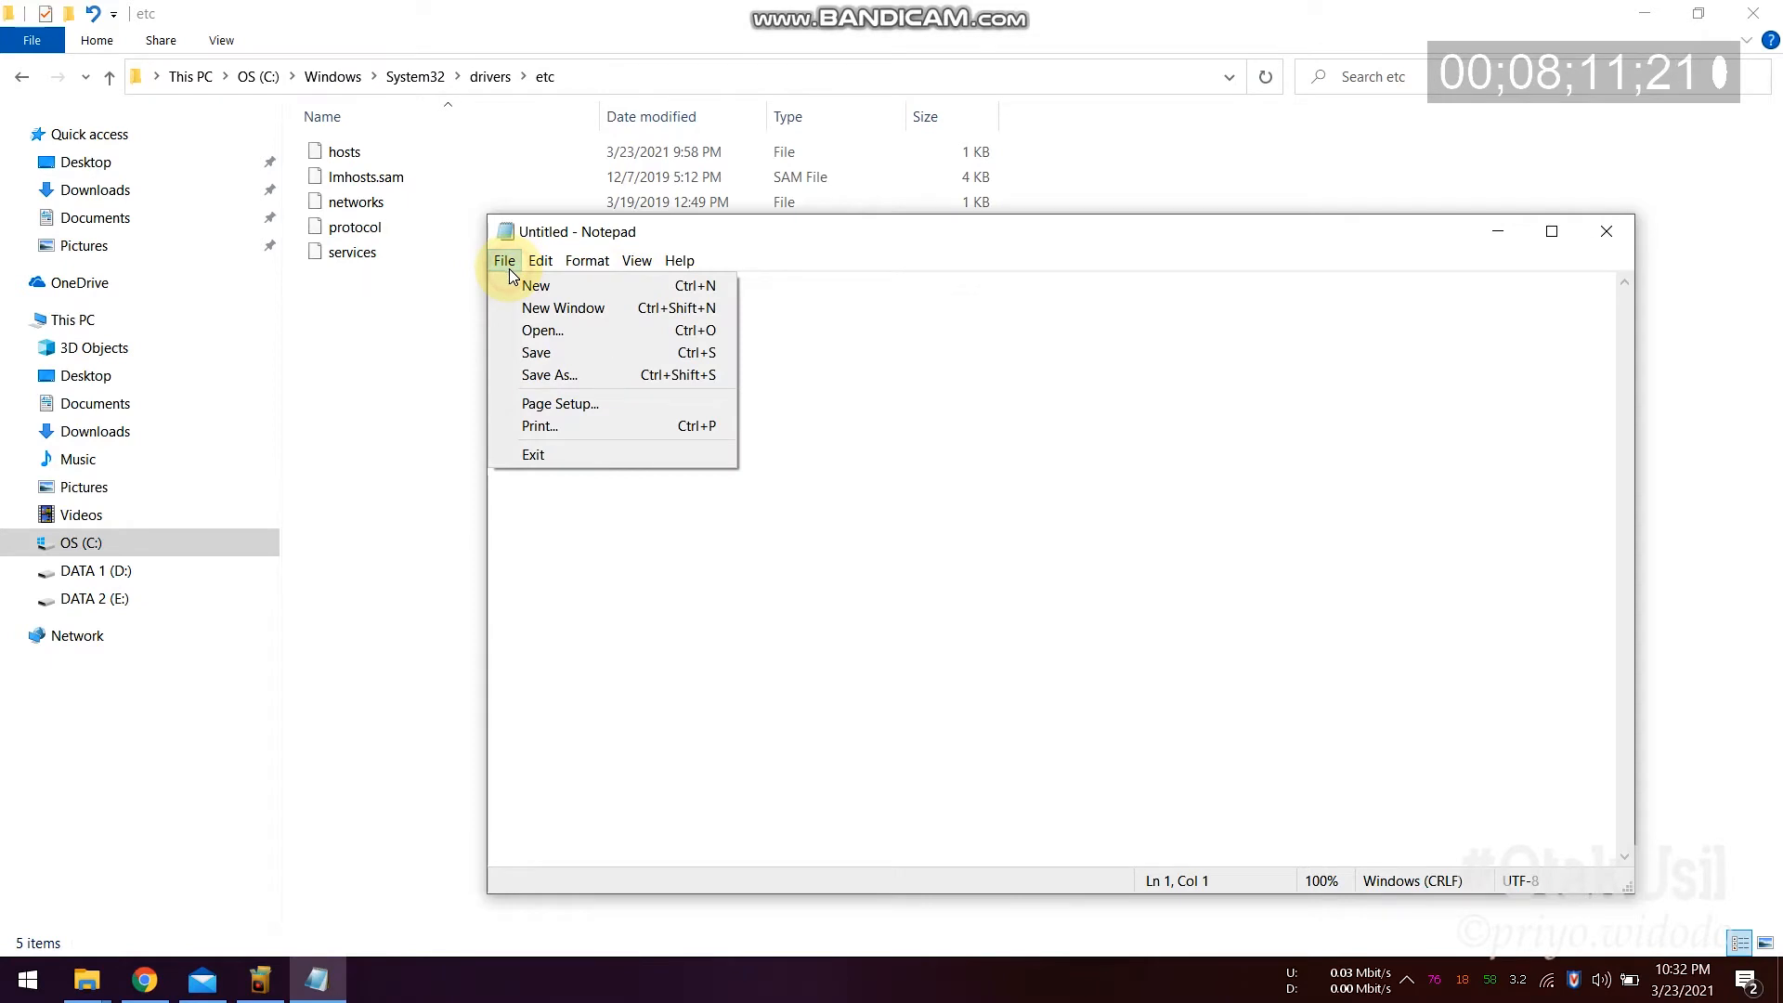
left_click(558, 329)
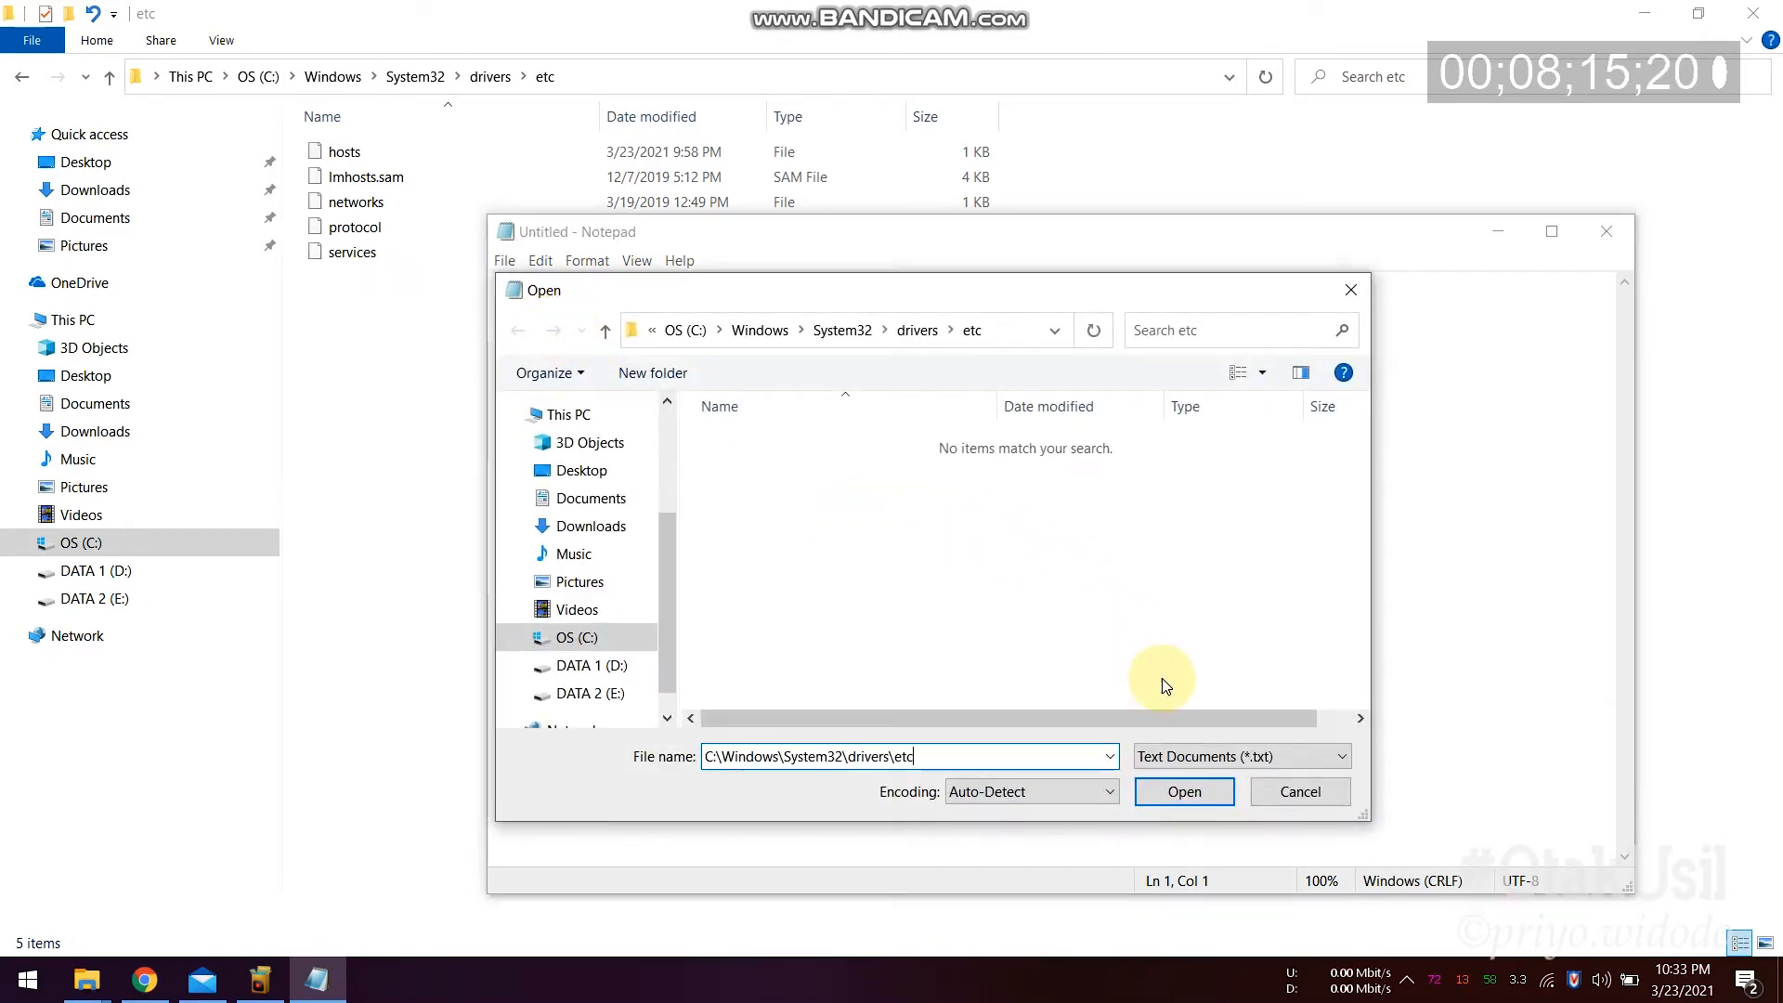
left_click(1165, 798)
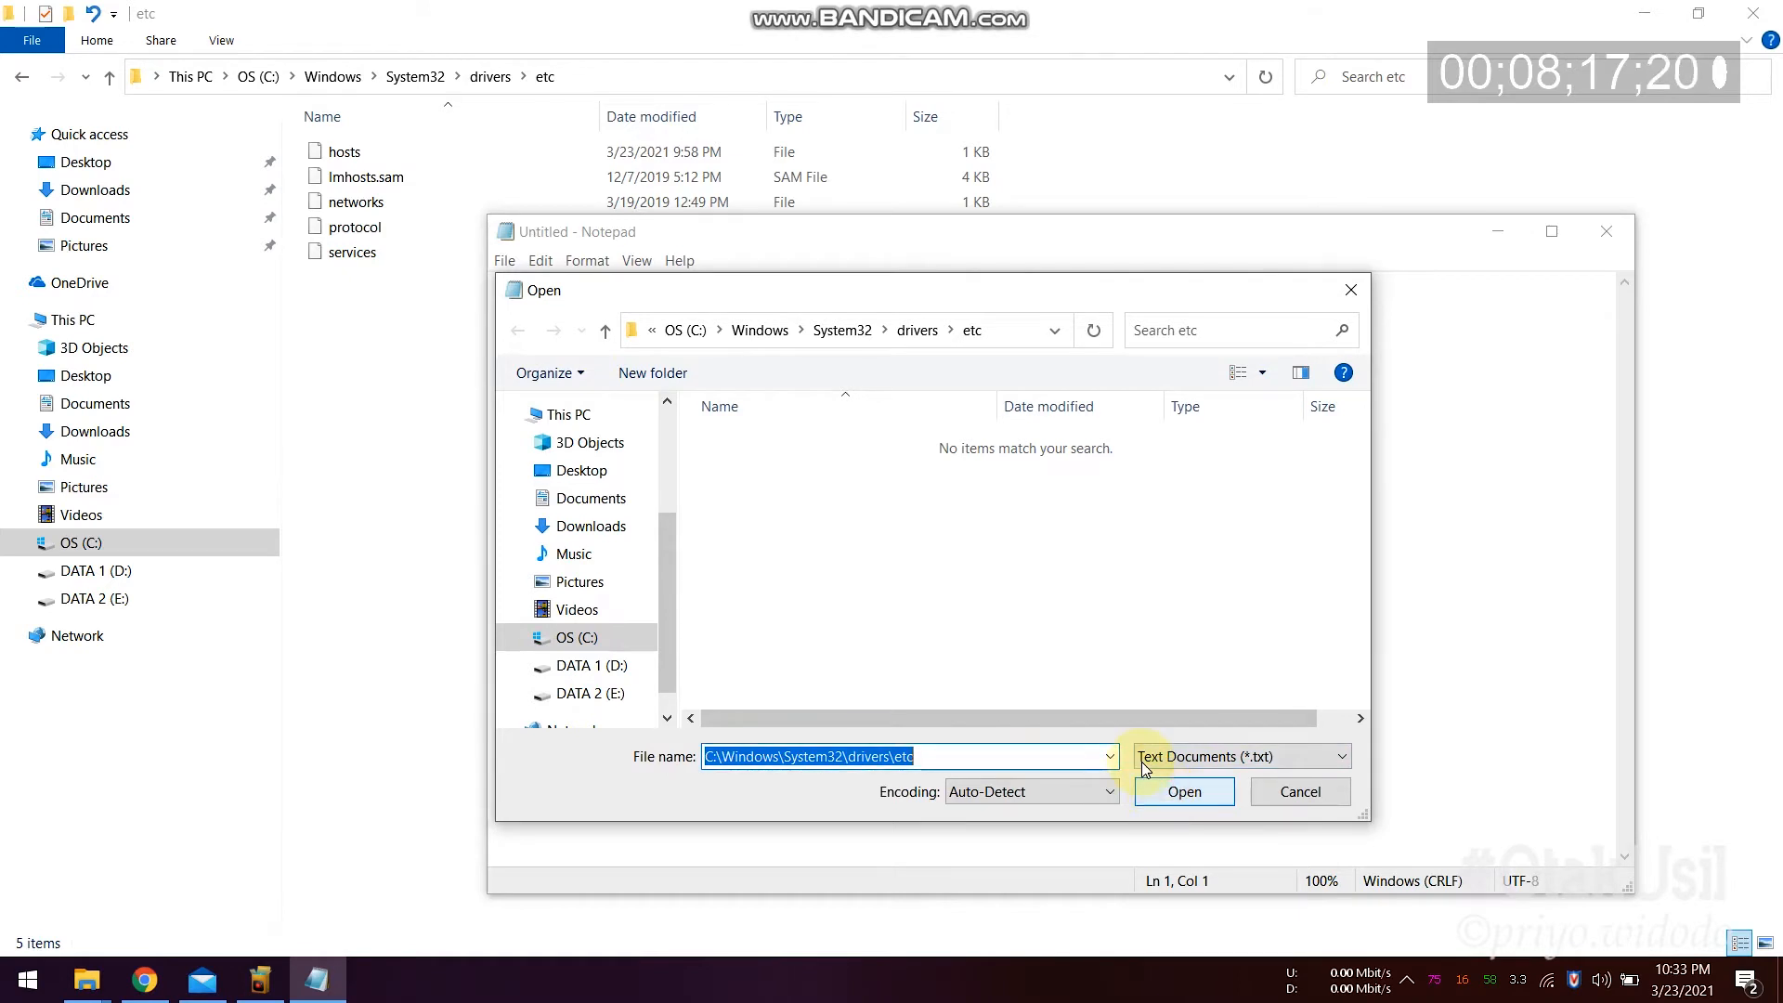
left_click(1194, 762)
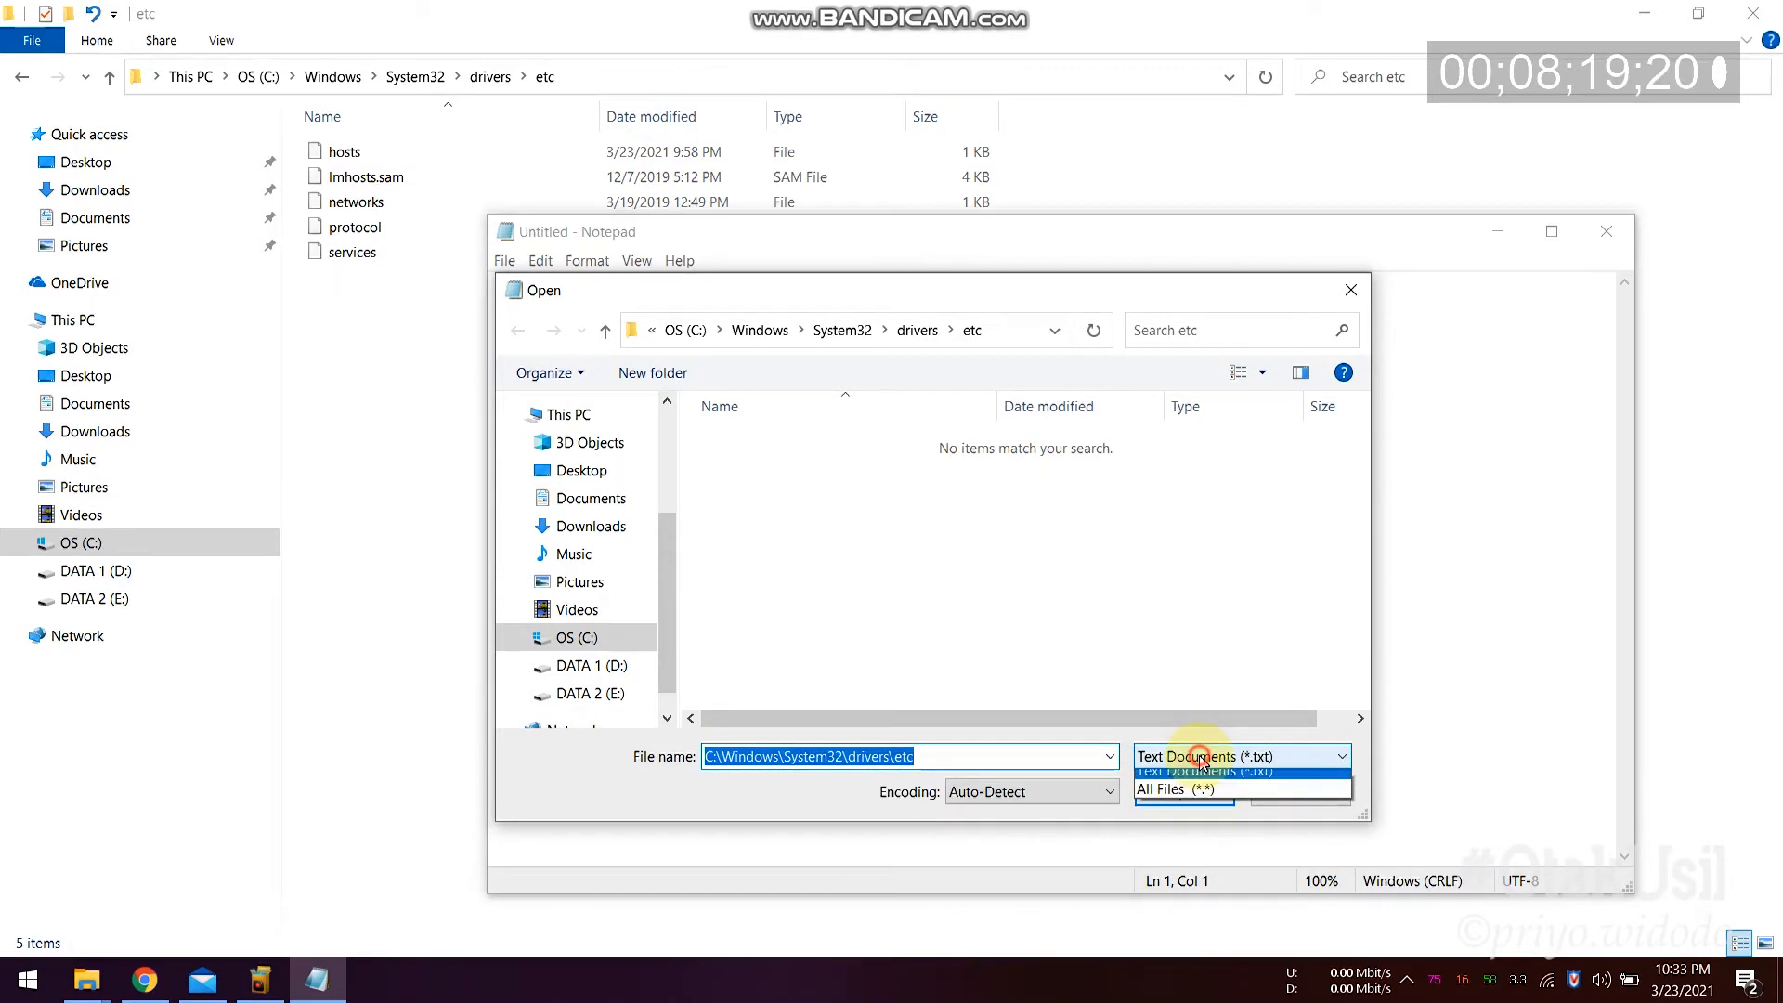
left_click(1192, 801)
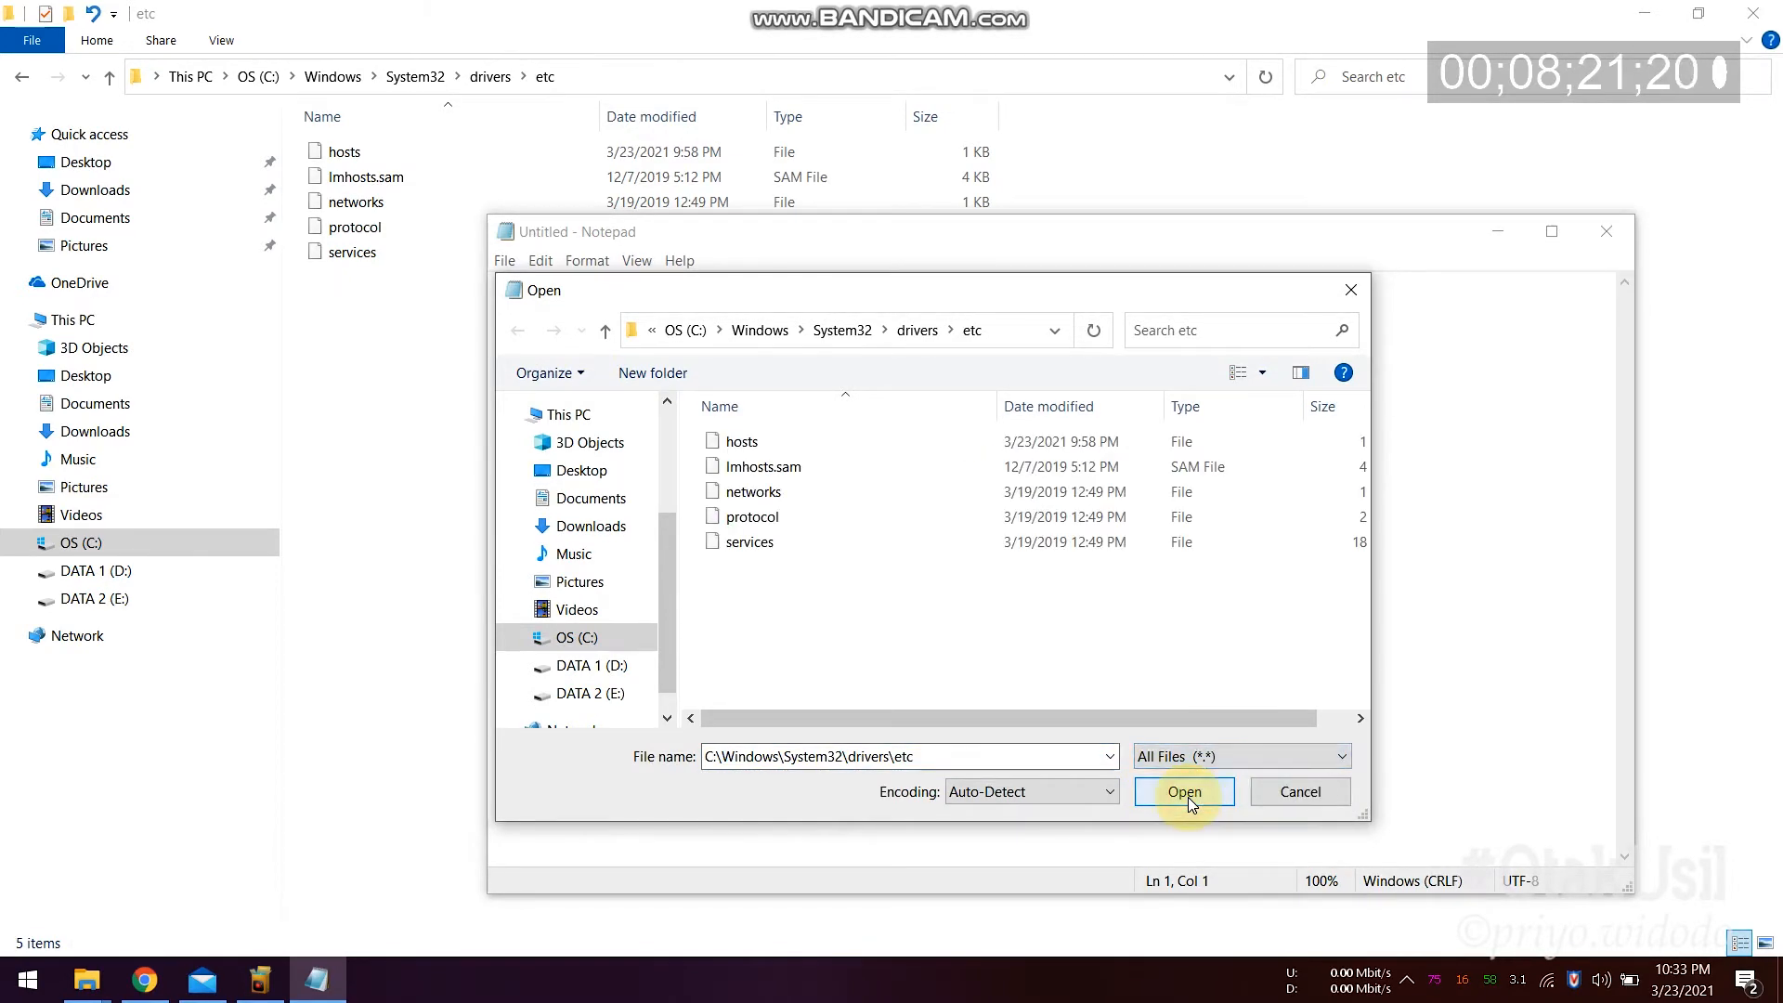
left_click(734, 442)
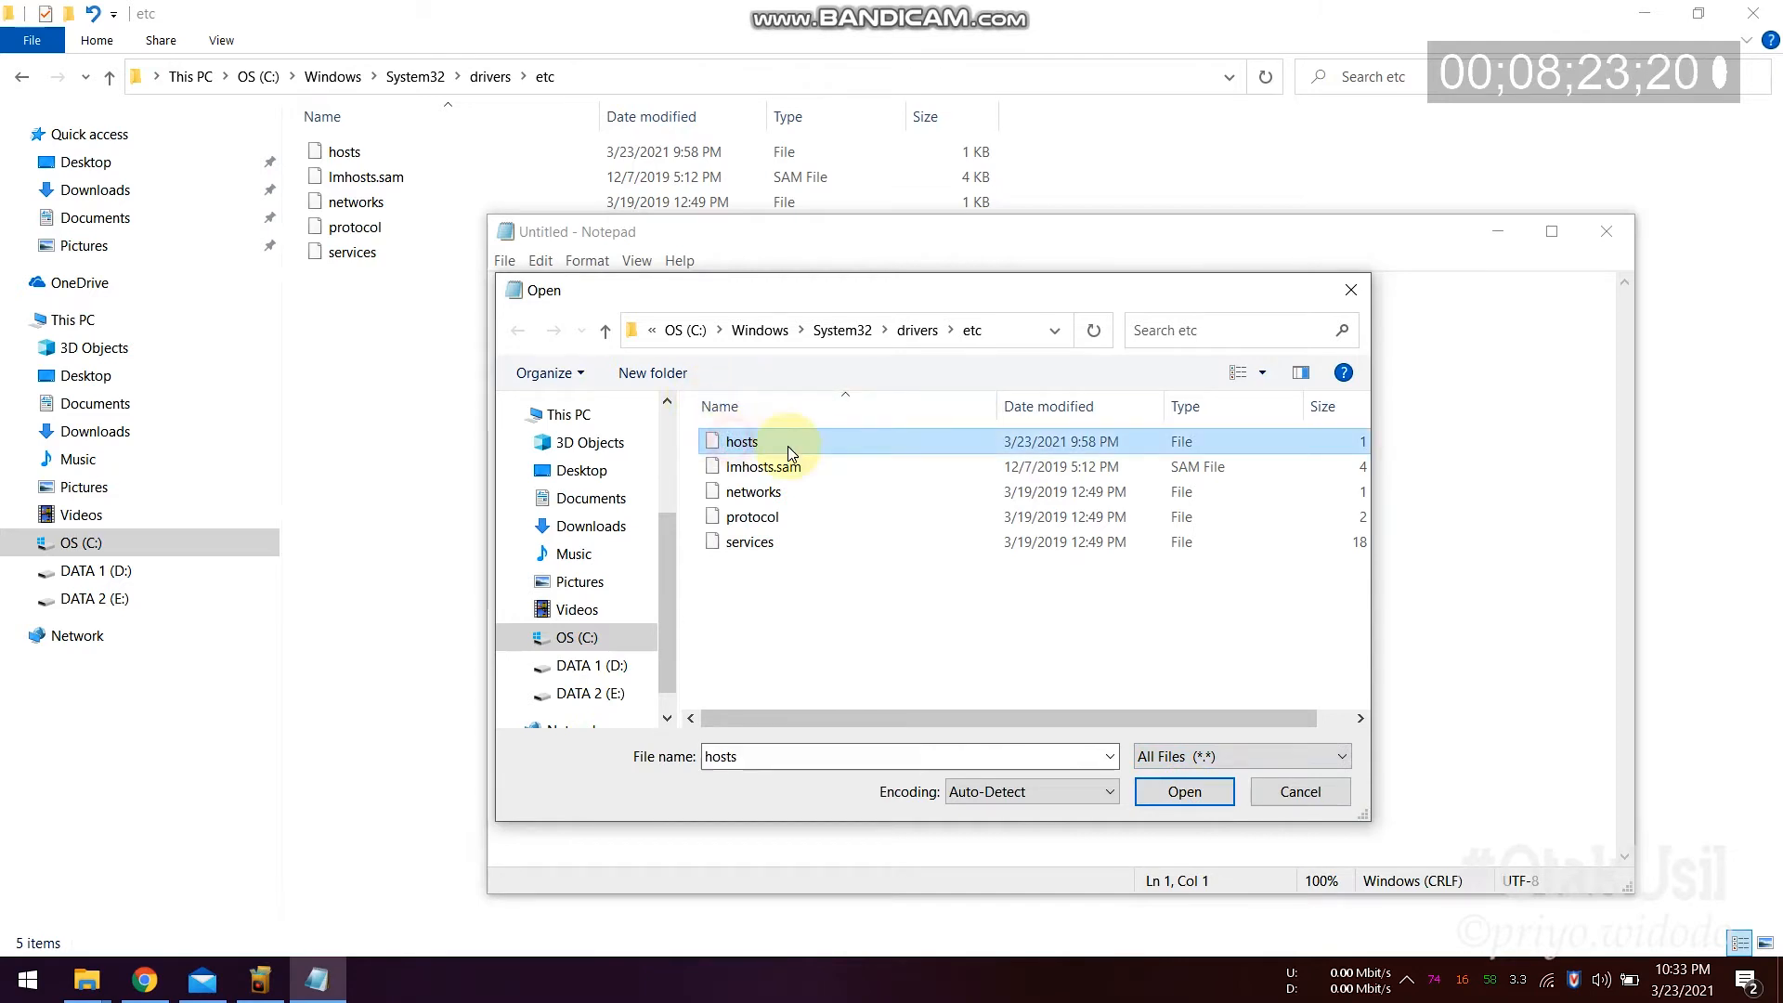
left_click(1186, 792)
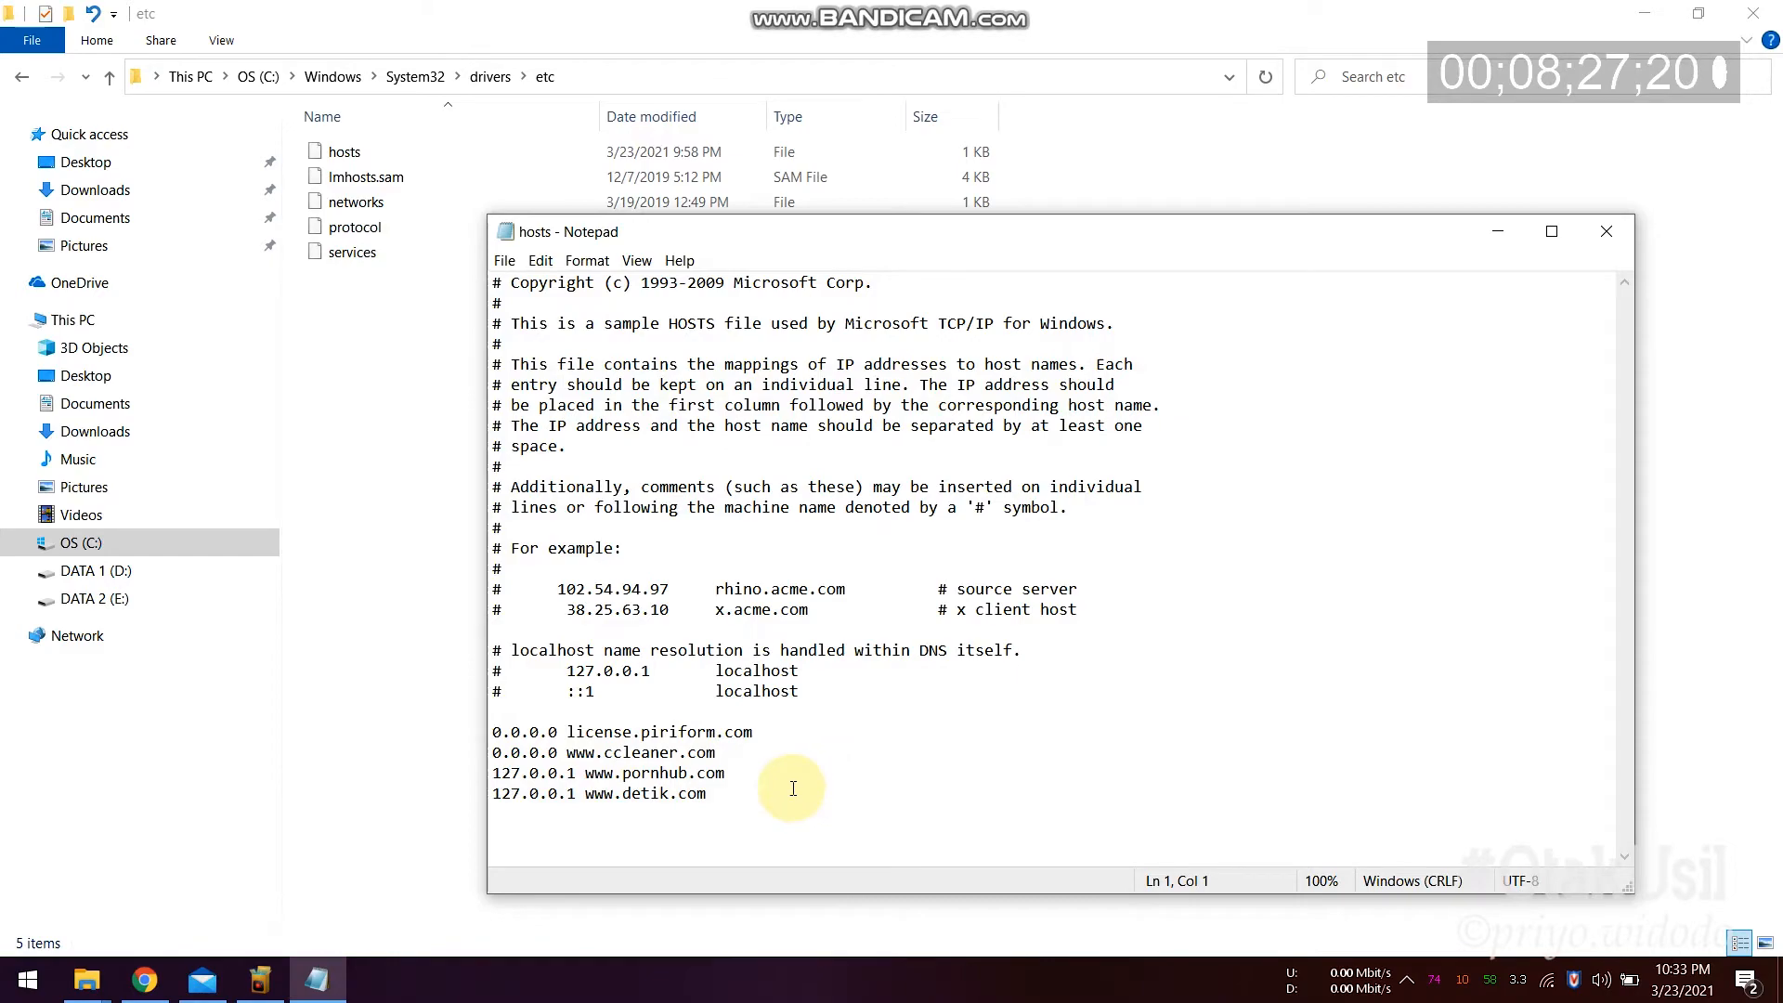
left_click_drag(677, 784, 479, 747)
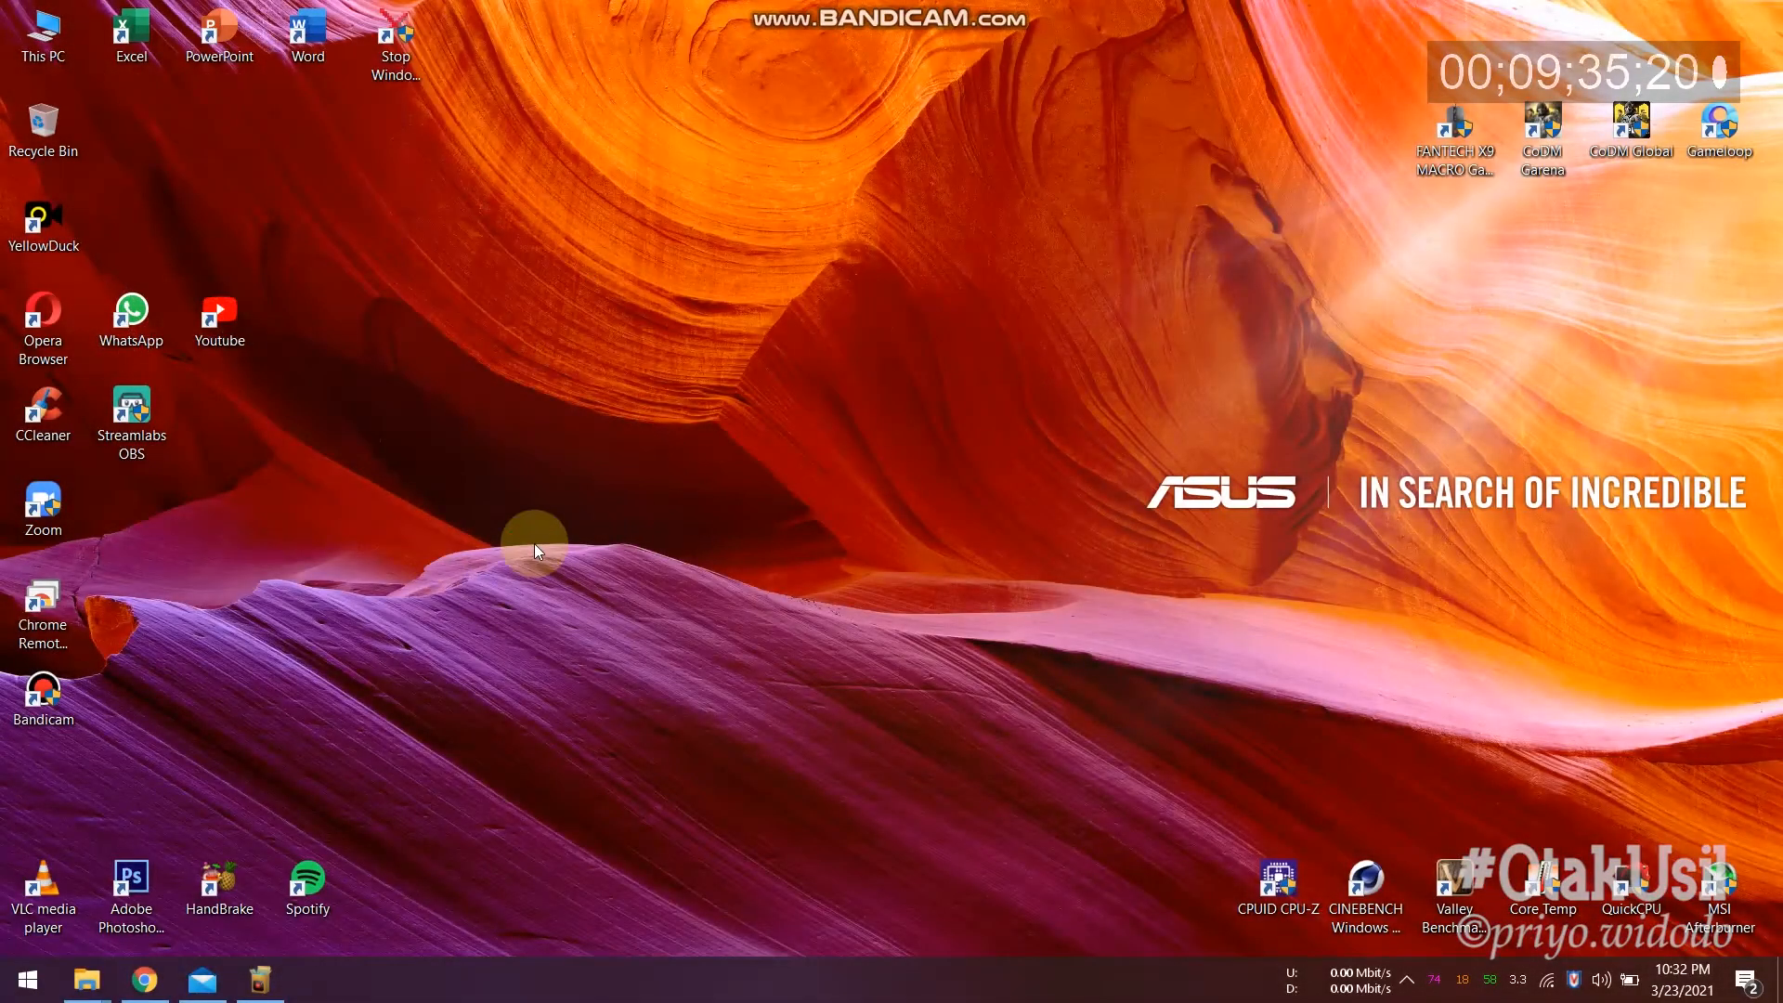
Step: Browse File Explorer to C:\Windows\System32\drivers\etc and select the hosts file
key("super+e")
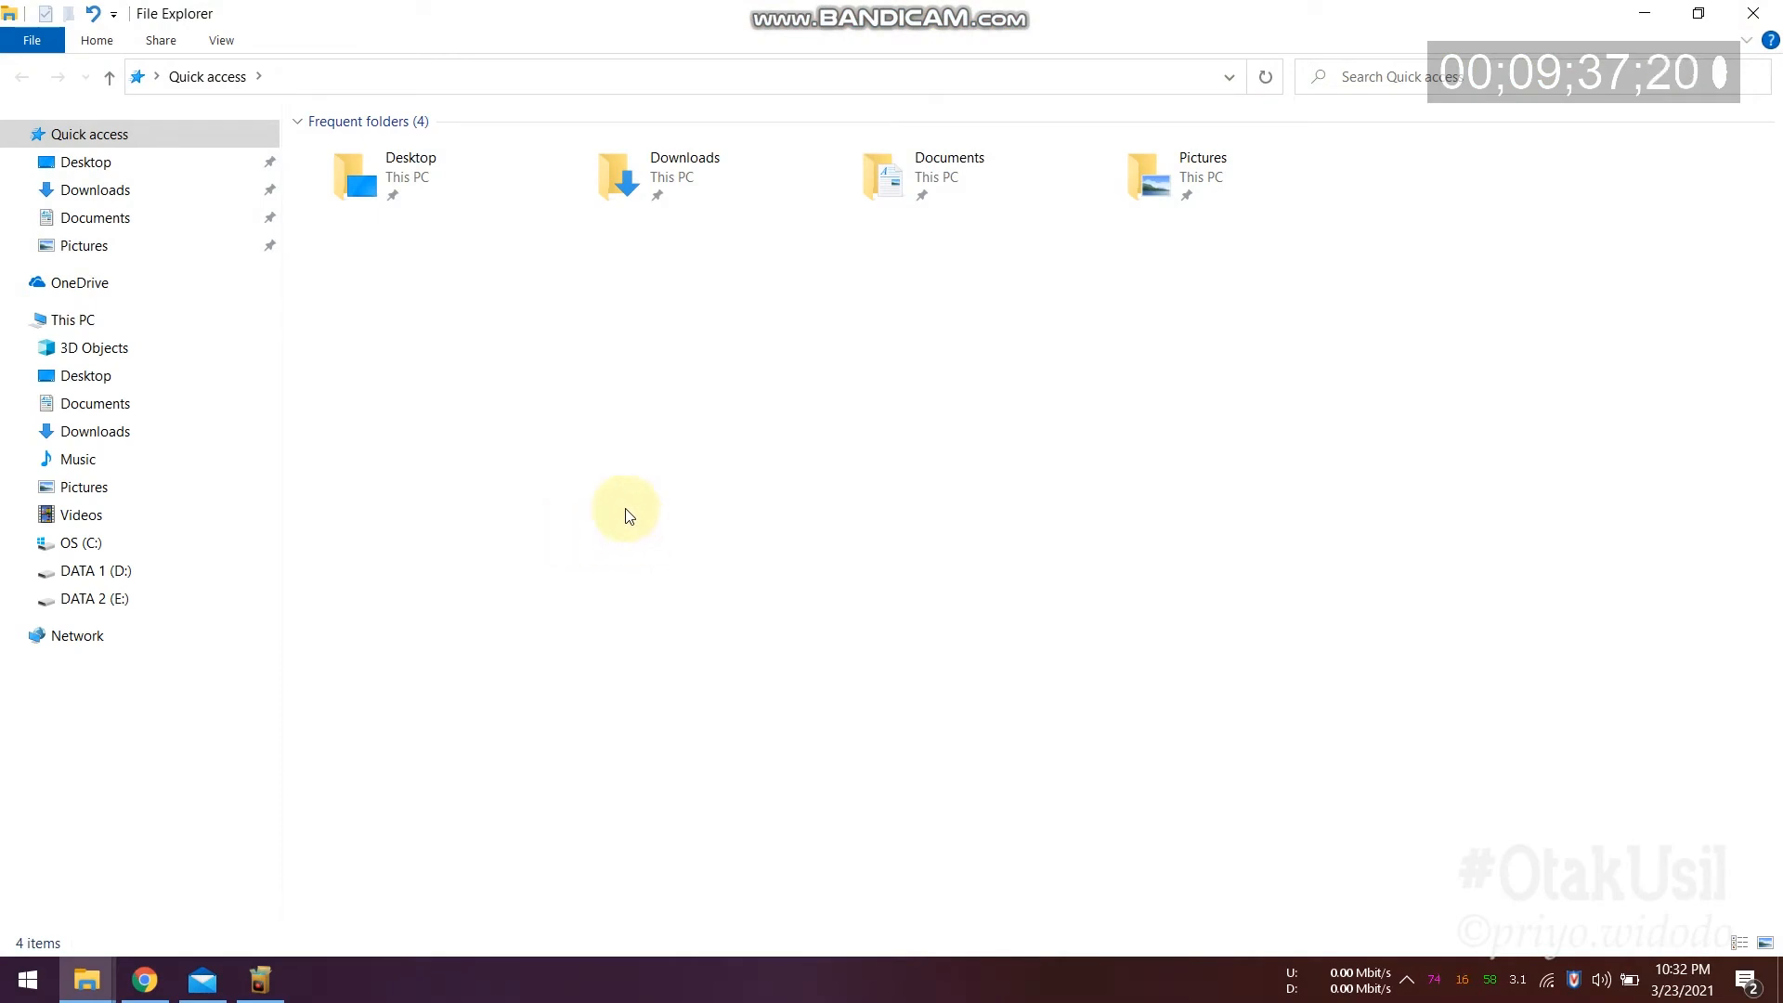
left_click(82, 544)
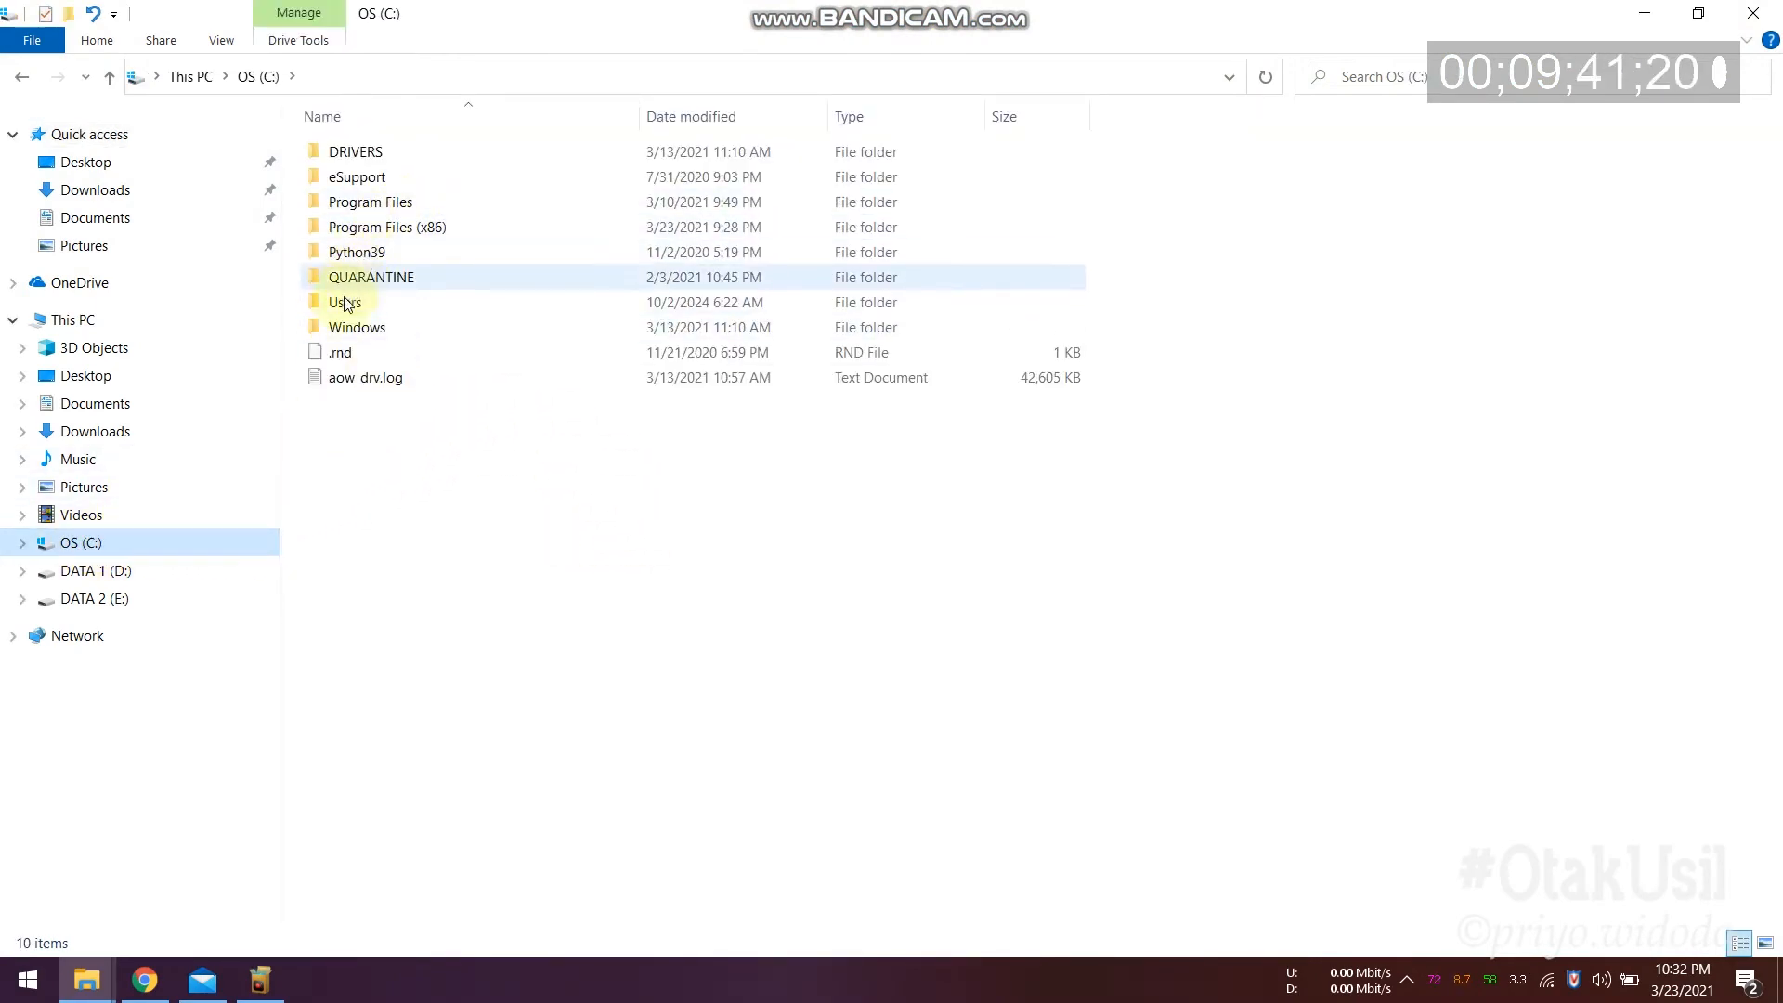
double_click(348, 327)
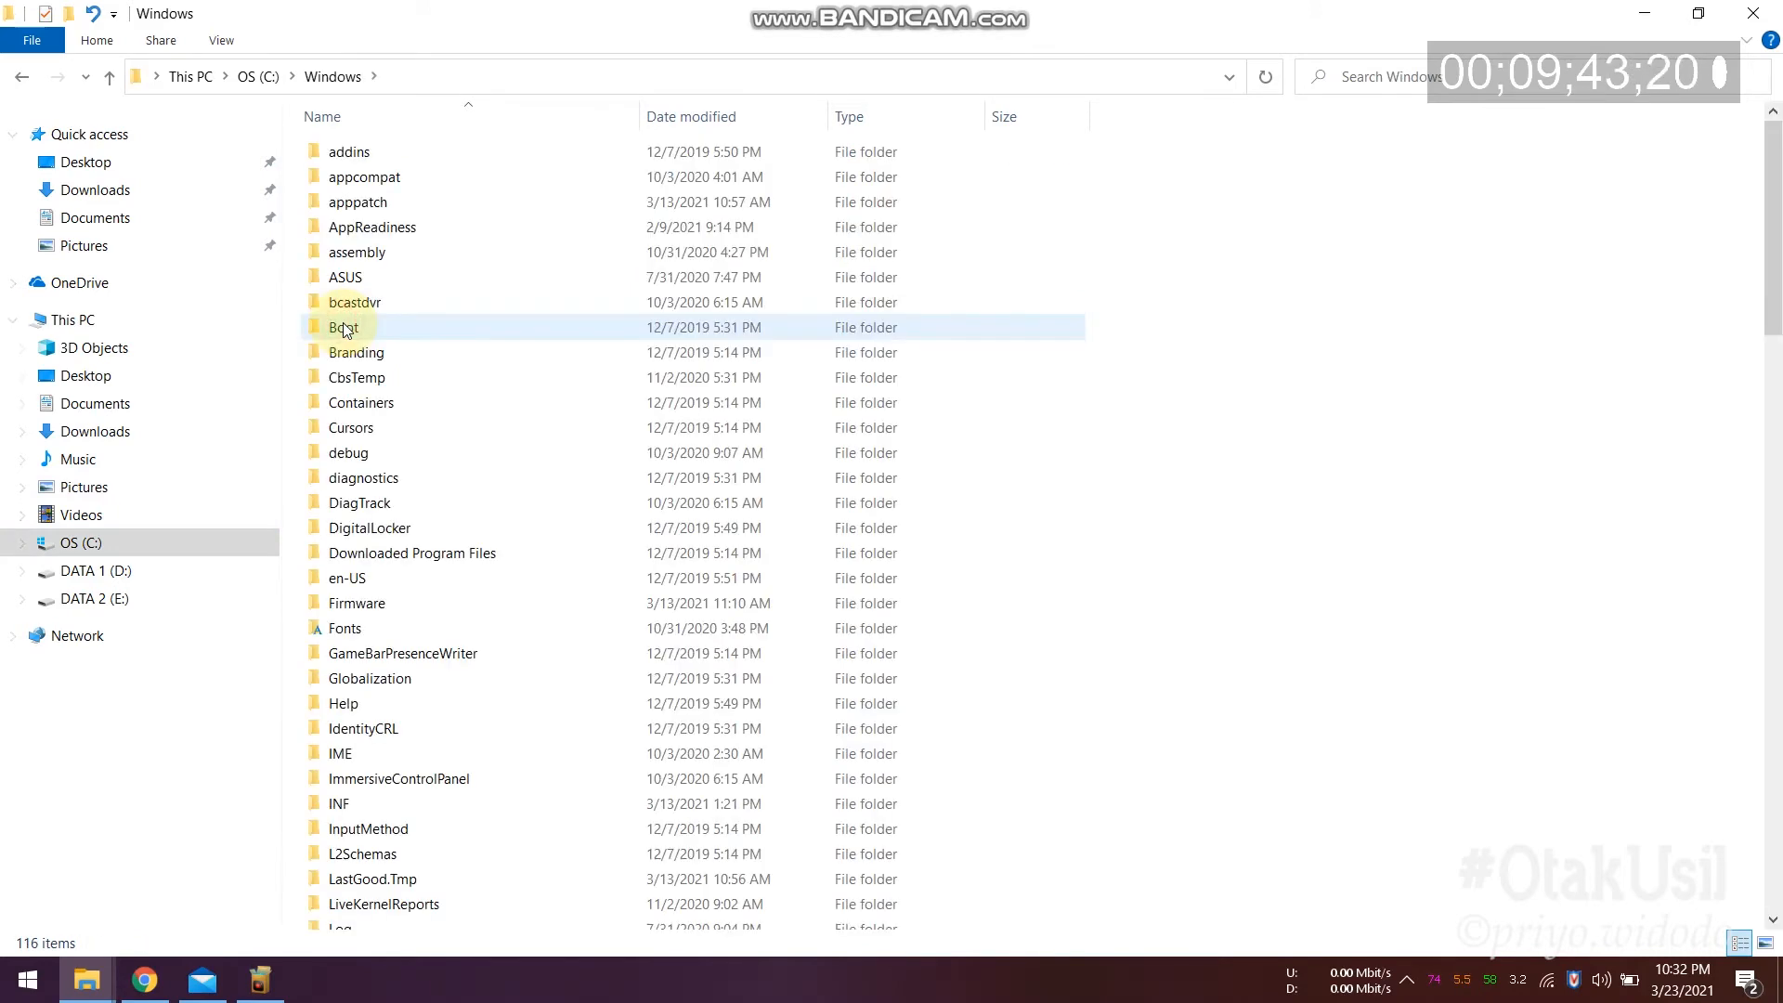
key("s")
double_click(358, 496)
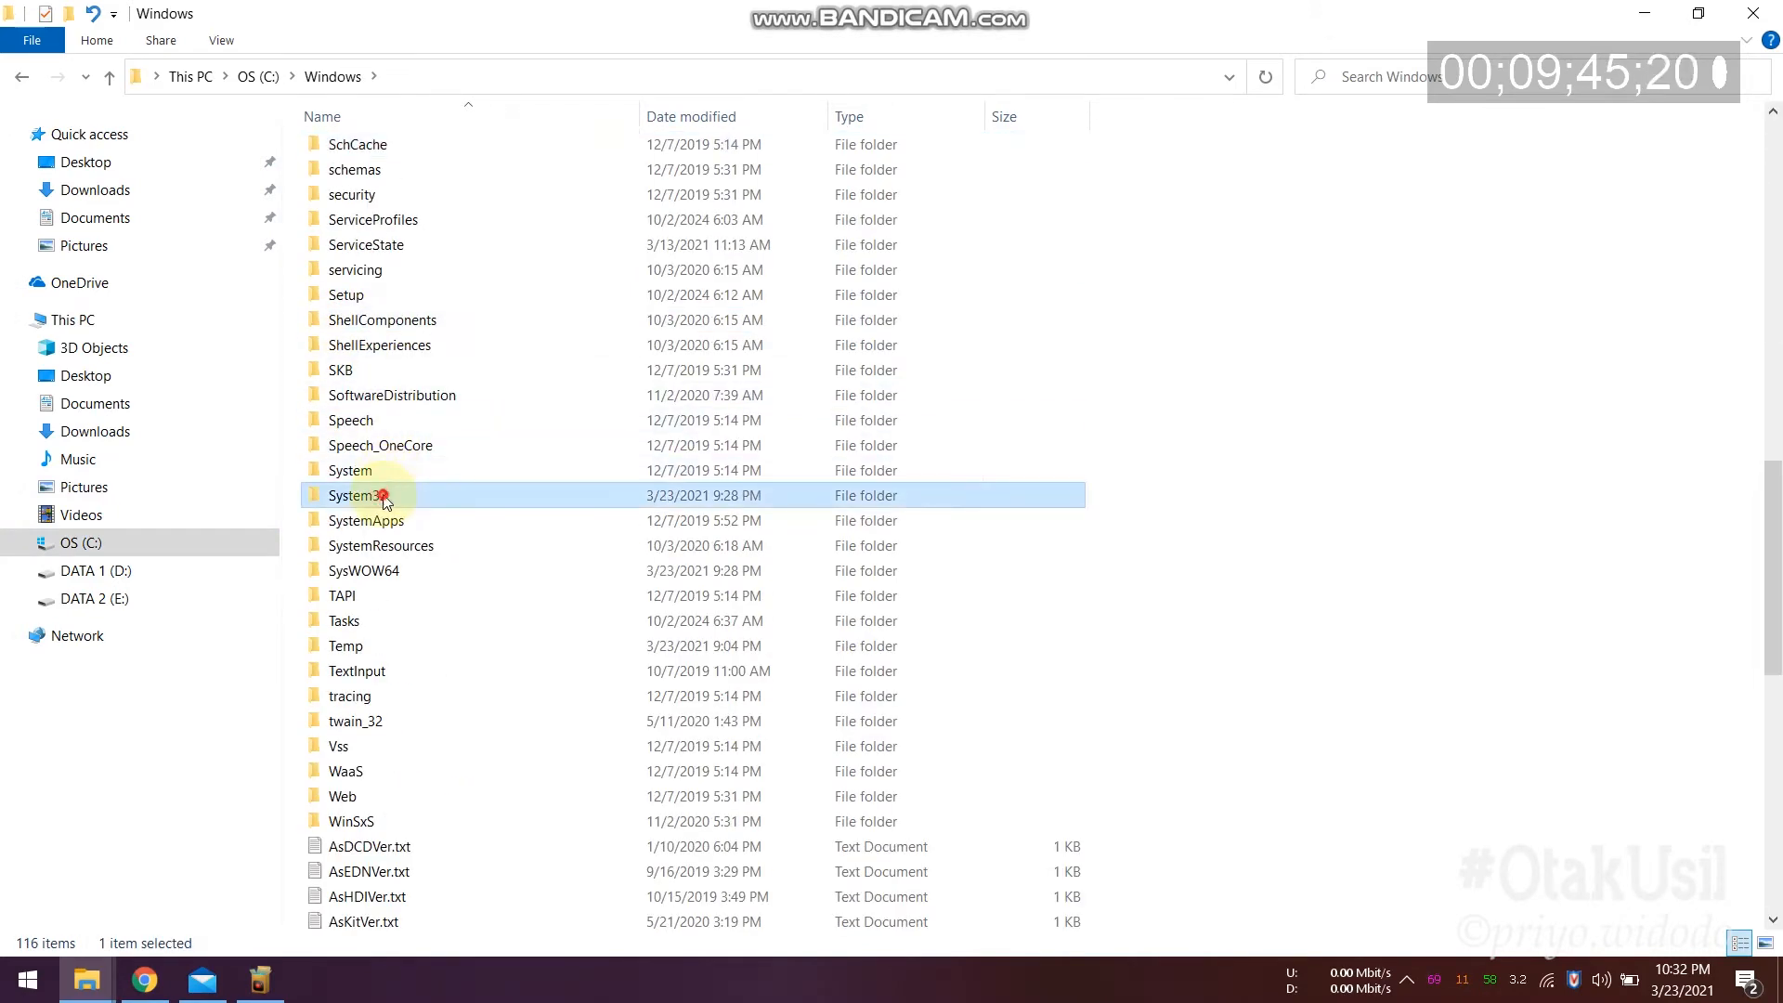
key("d")
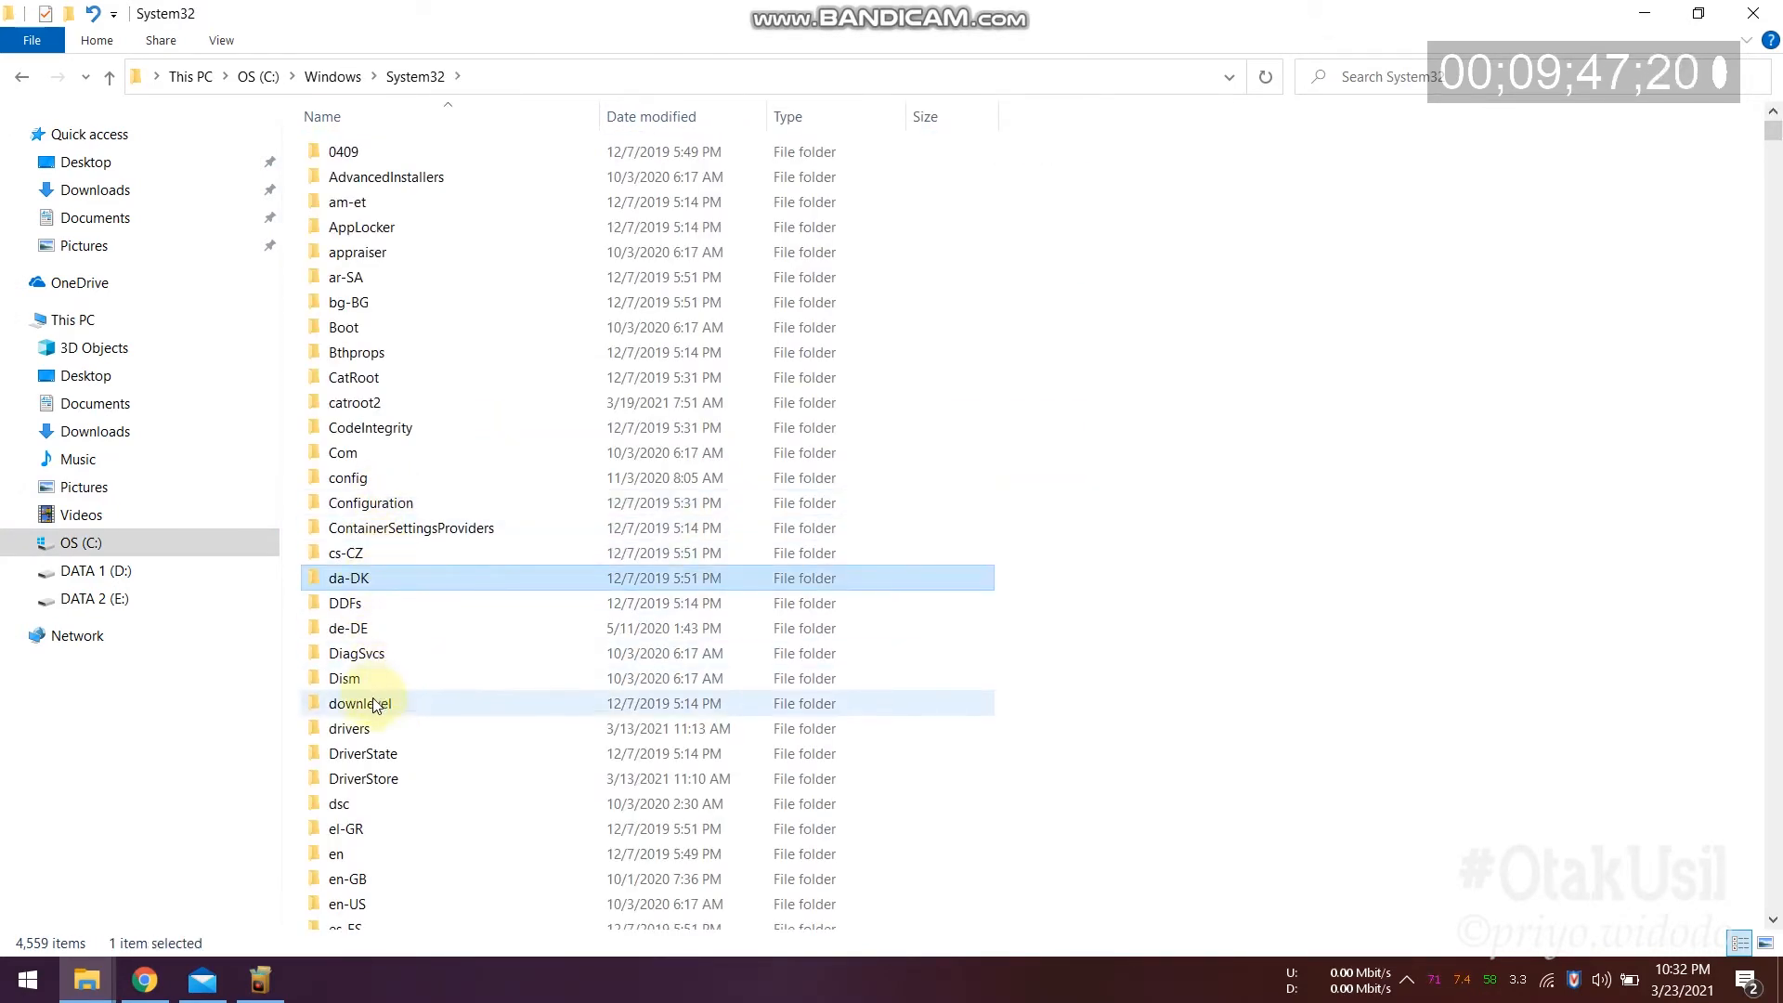
left_click(367, 731)
double_click(367, 730)
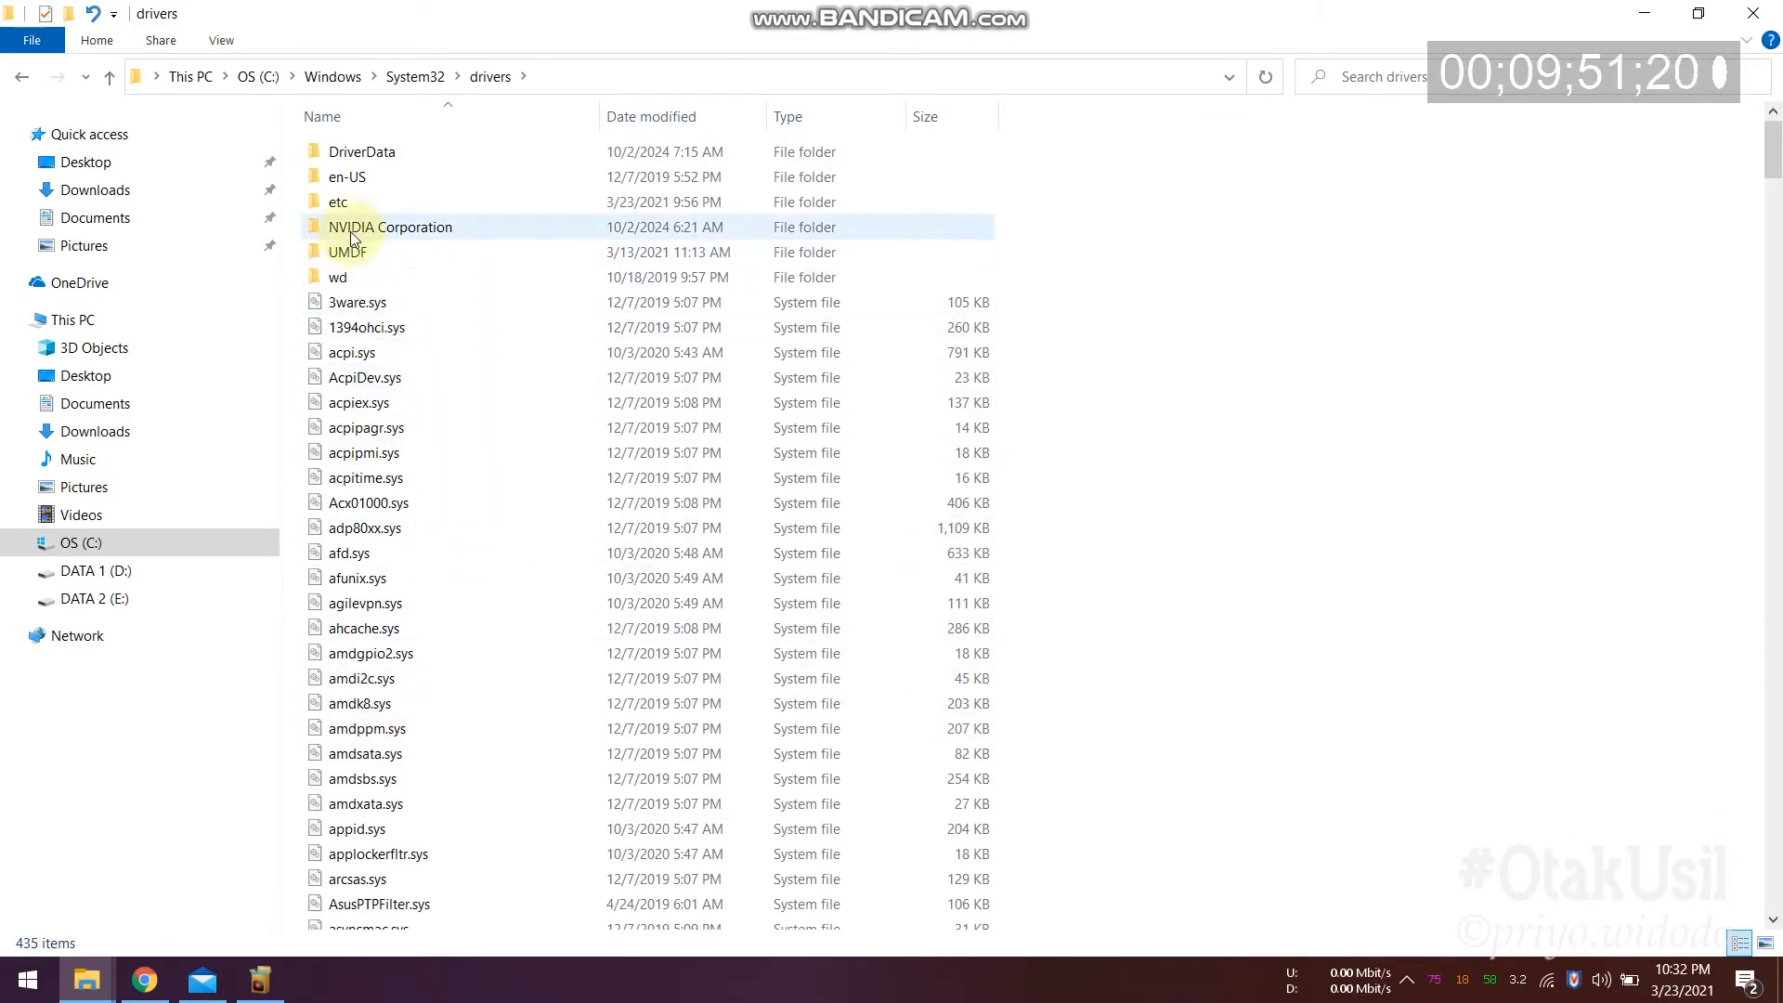
double_click(343, 201)
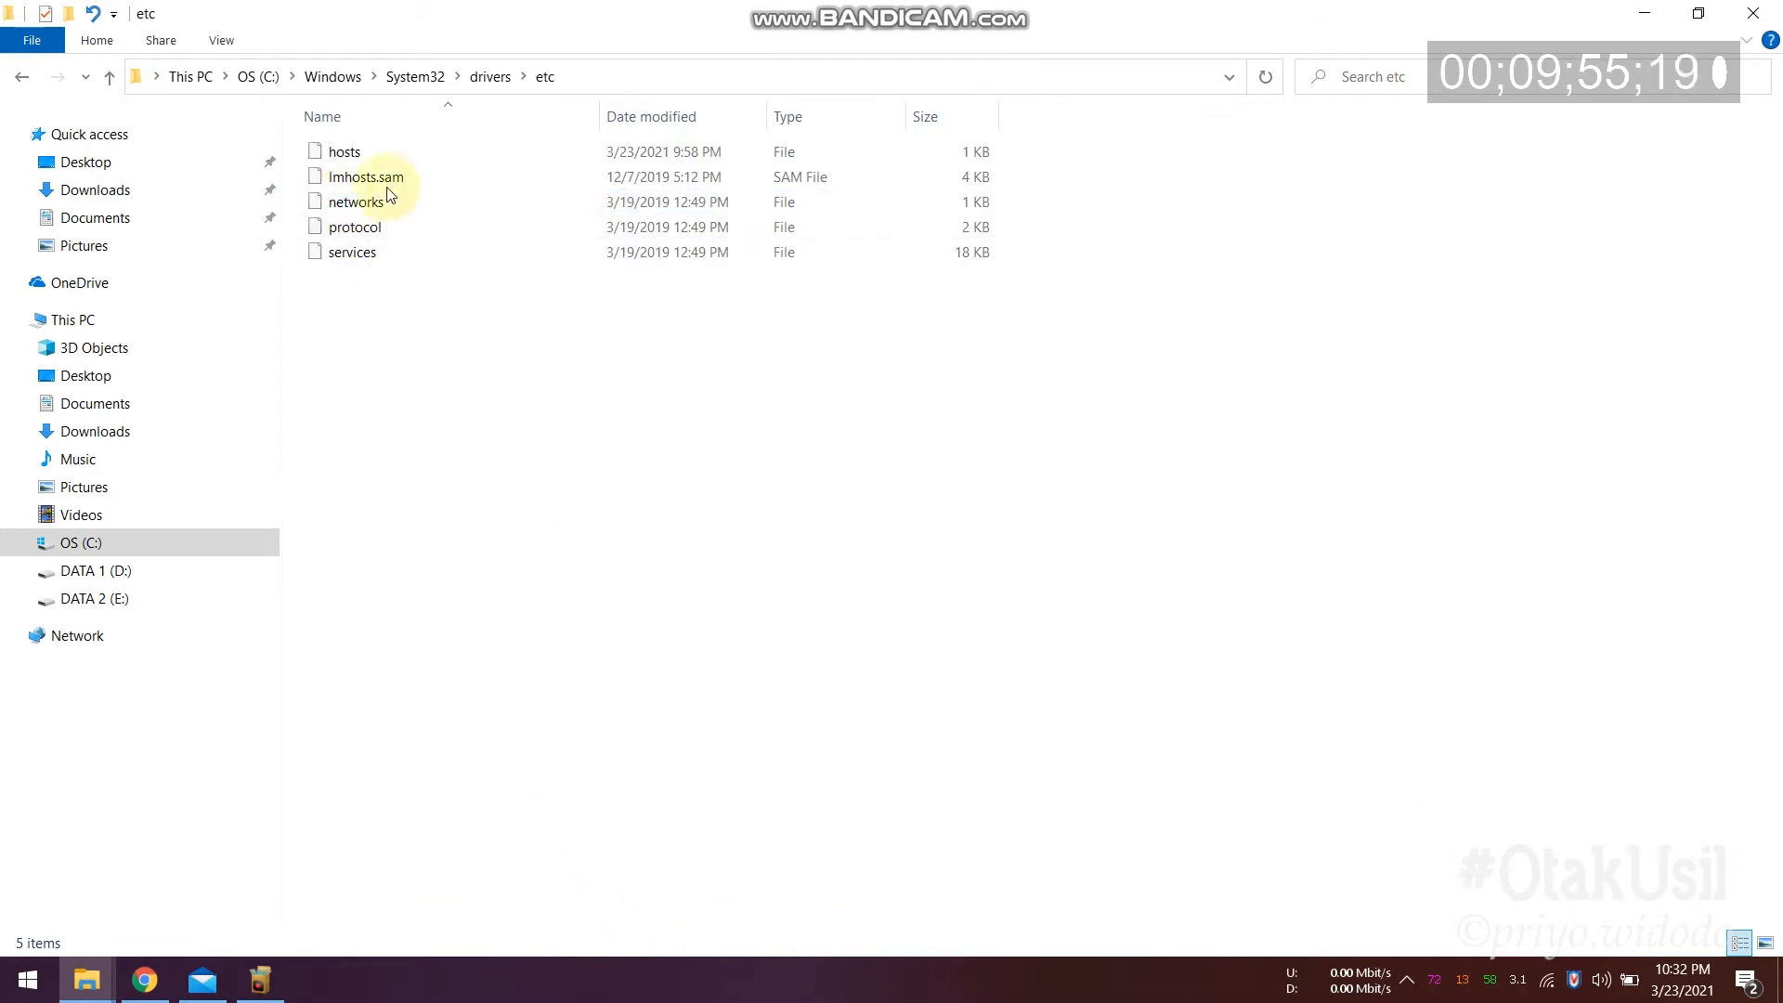
left_click(343, 151)
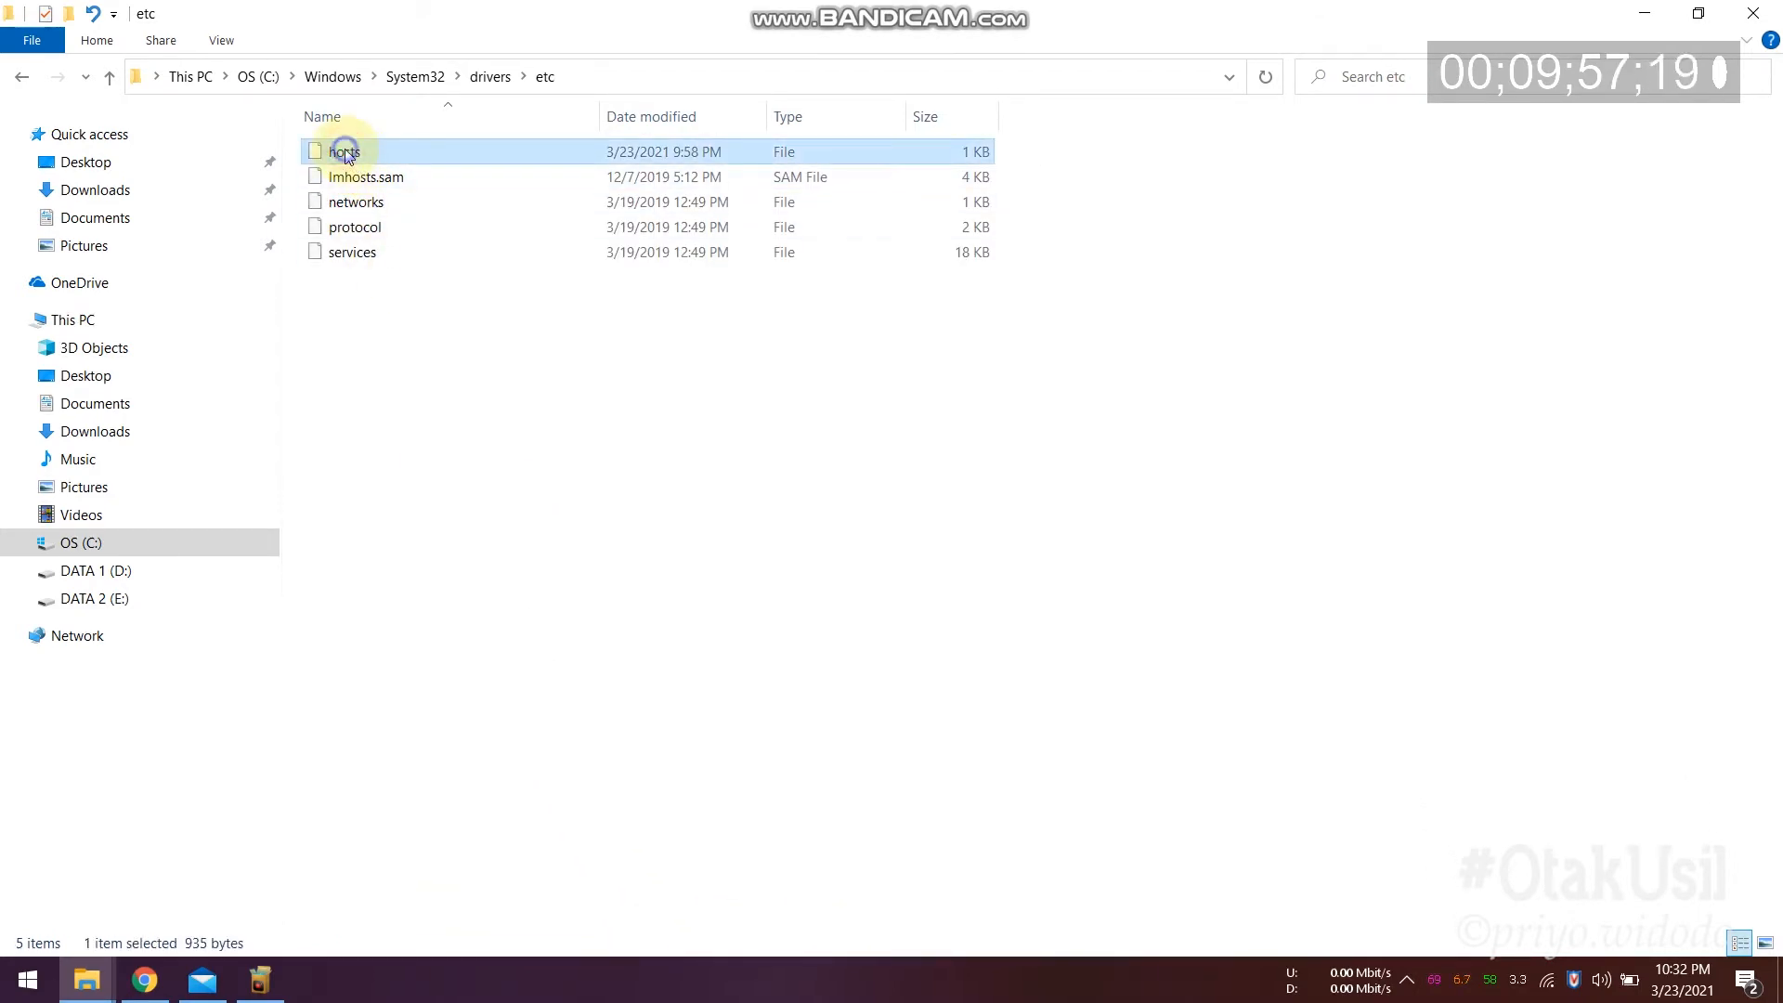
Step: Apply the hosts file's Properties with Read-only unchecked, granting administrator permission
right_click(345, 150)
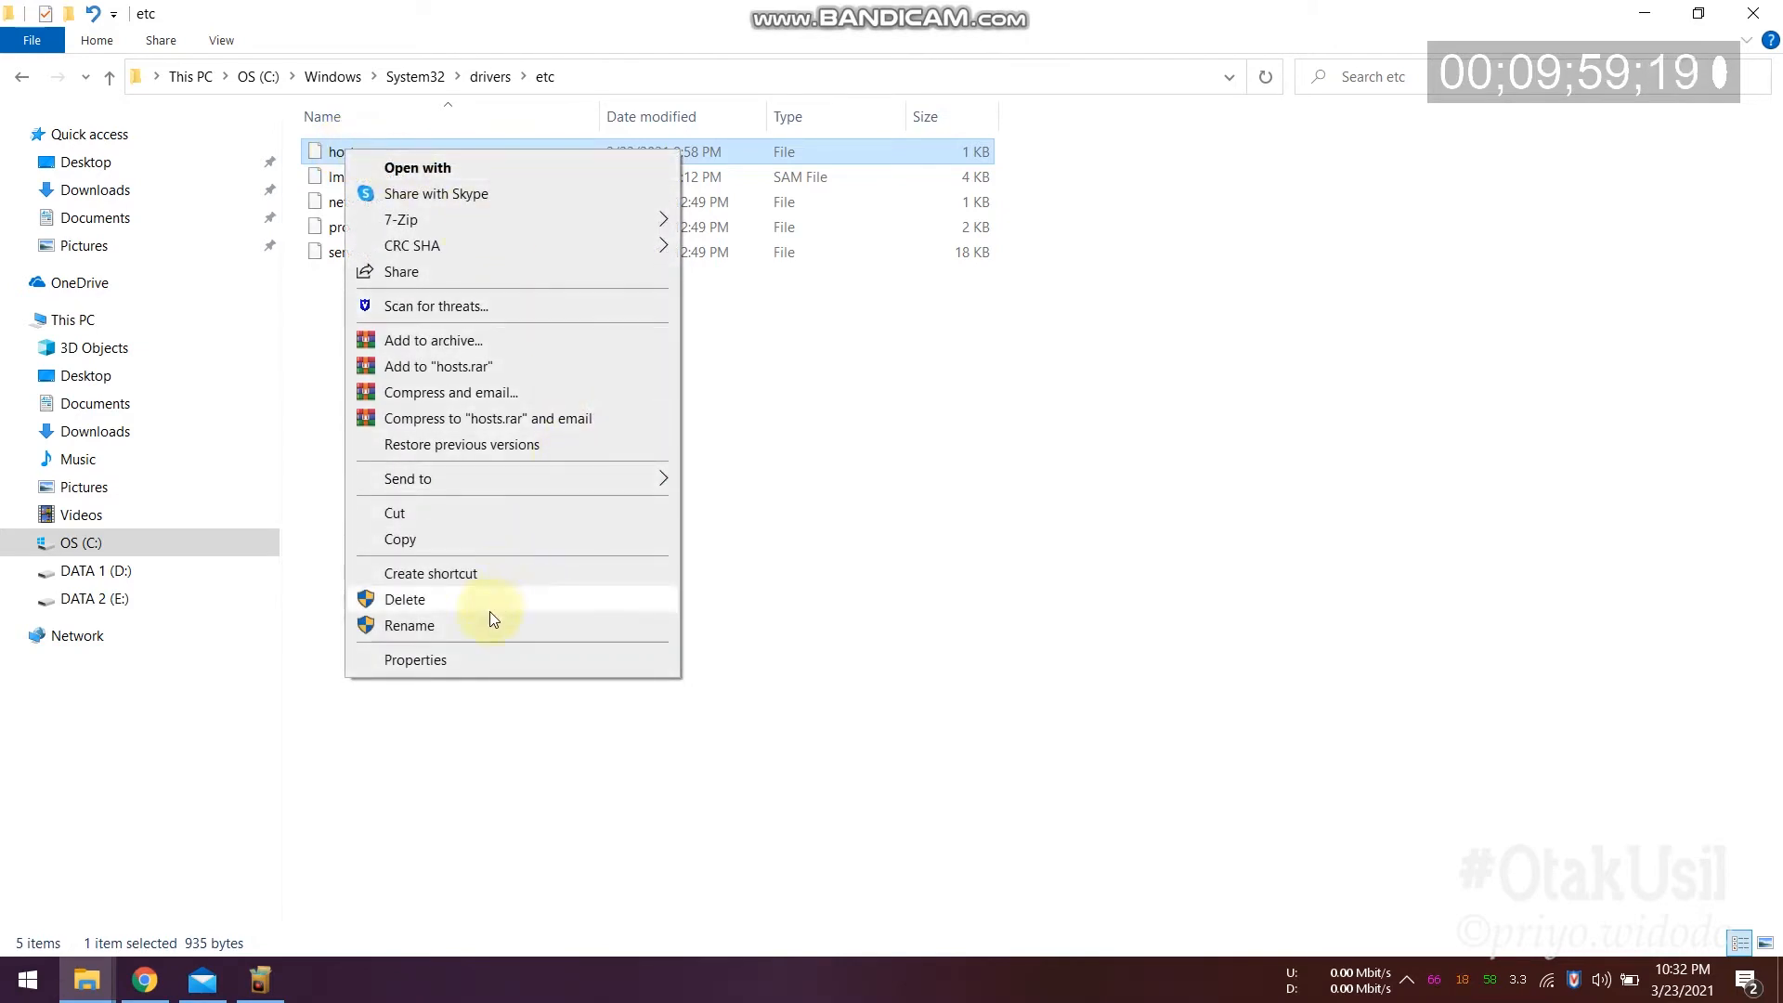
left_click(450, 661)
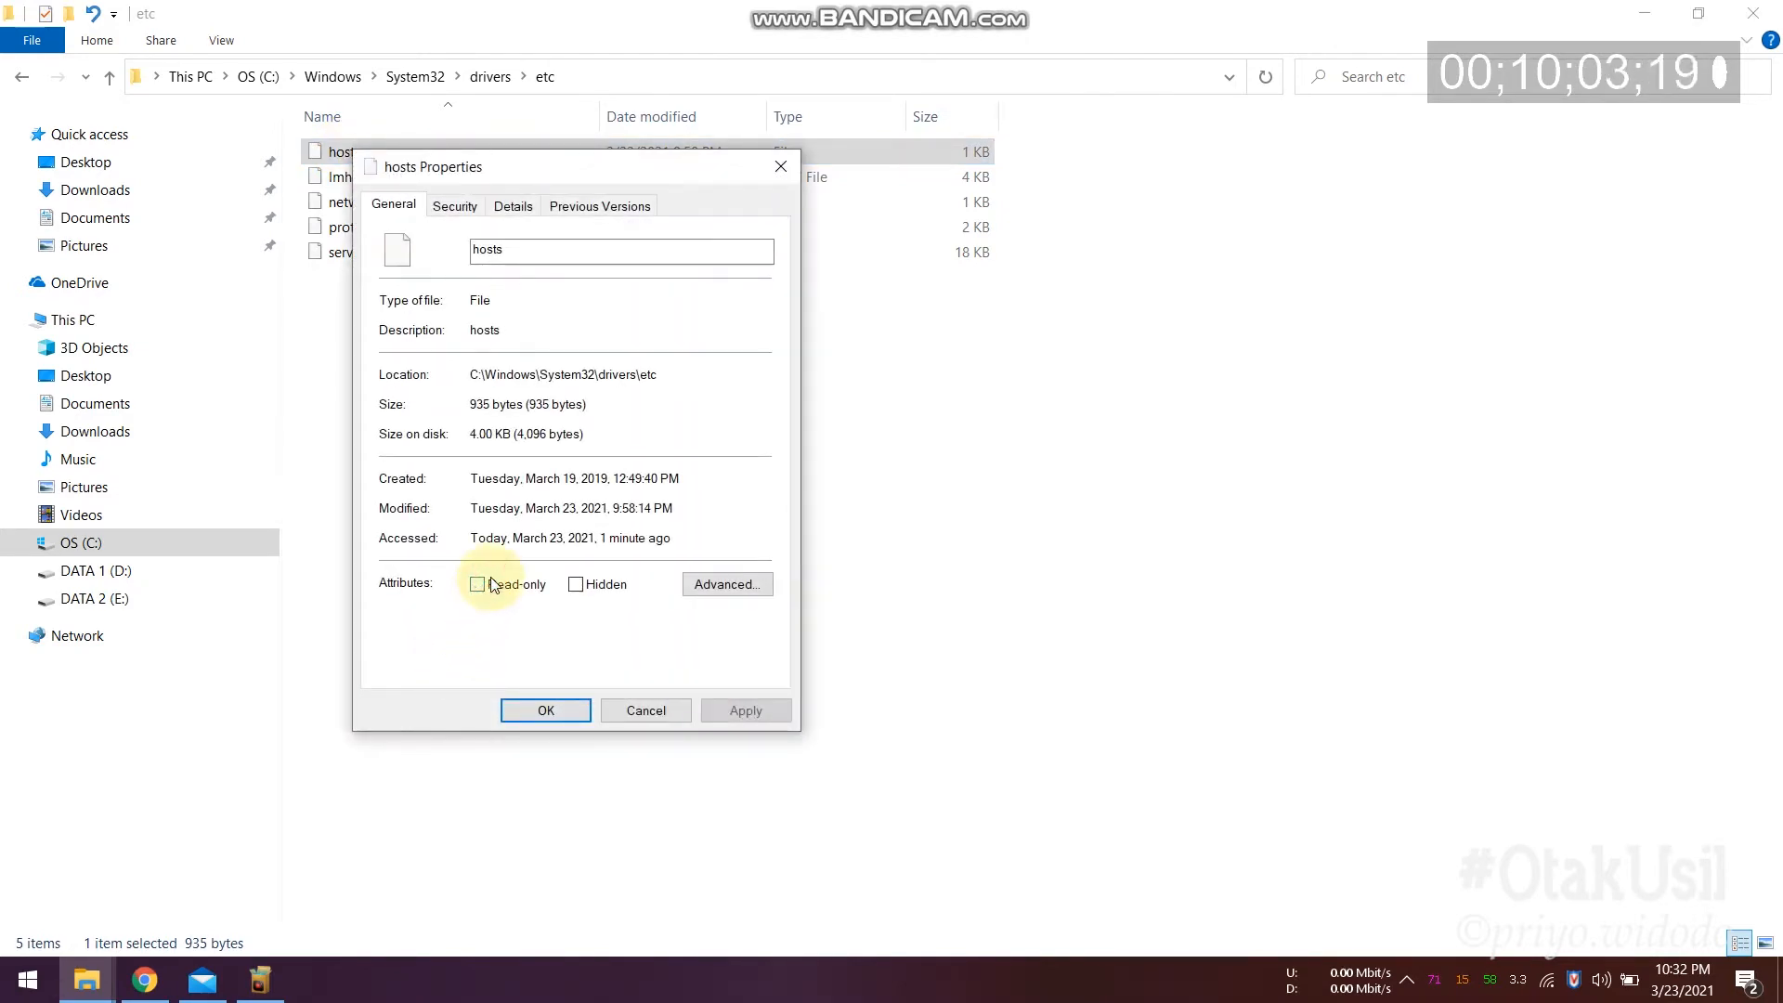
left_click(547, 712)
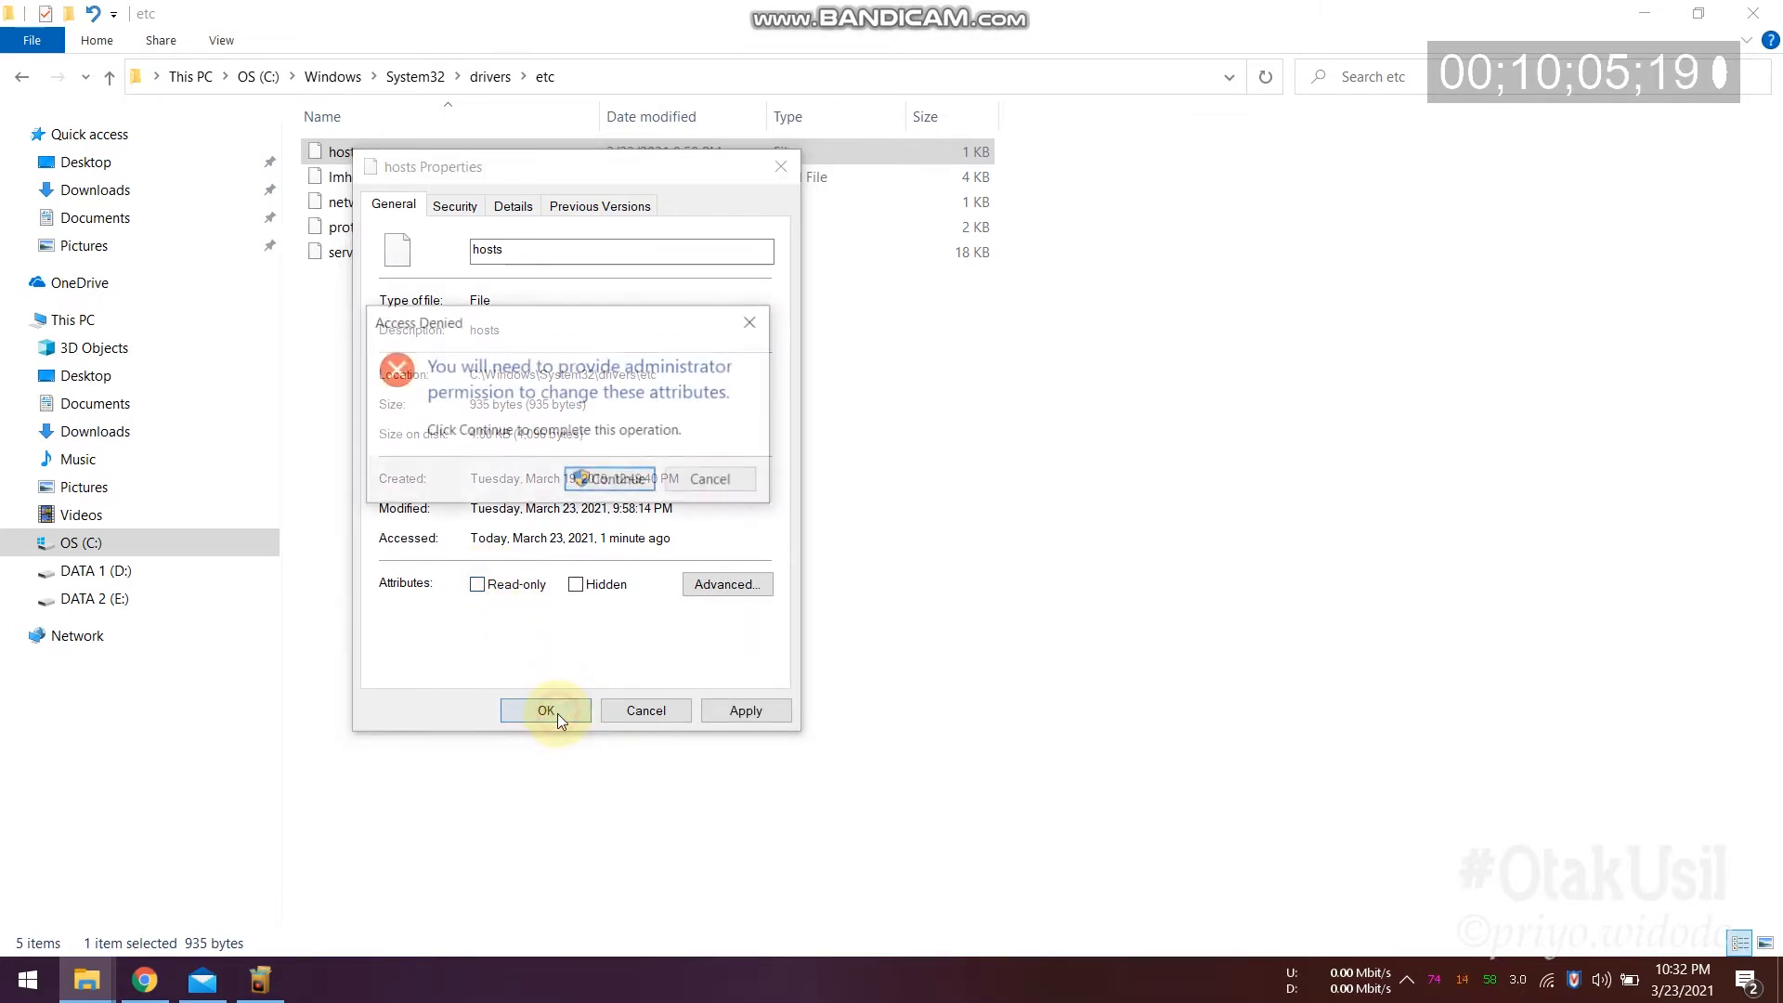
left_click(601, 481)
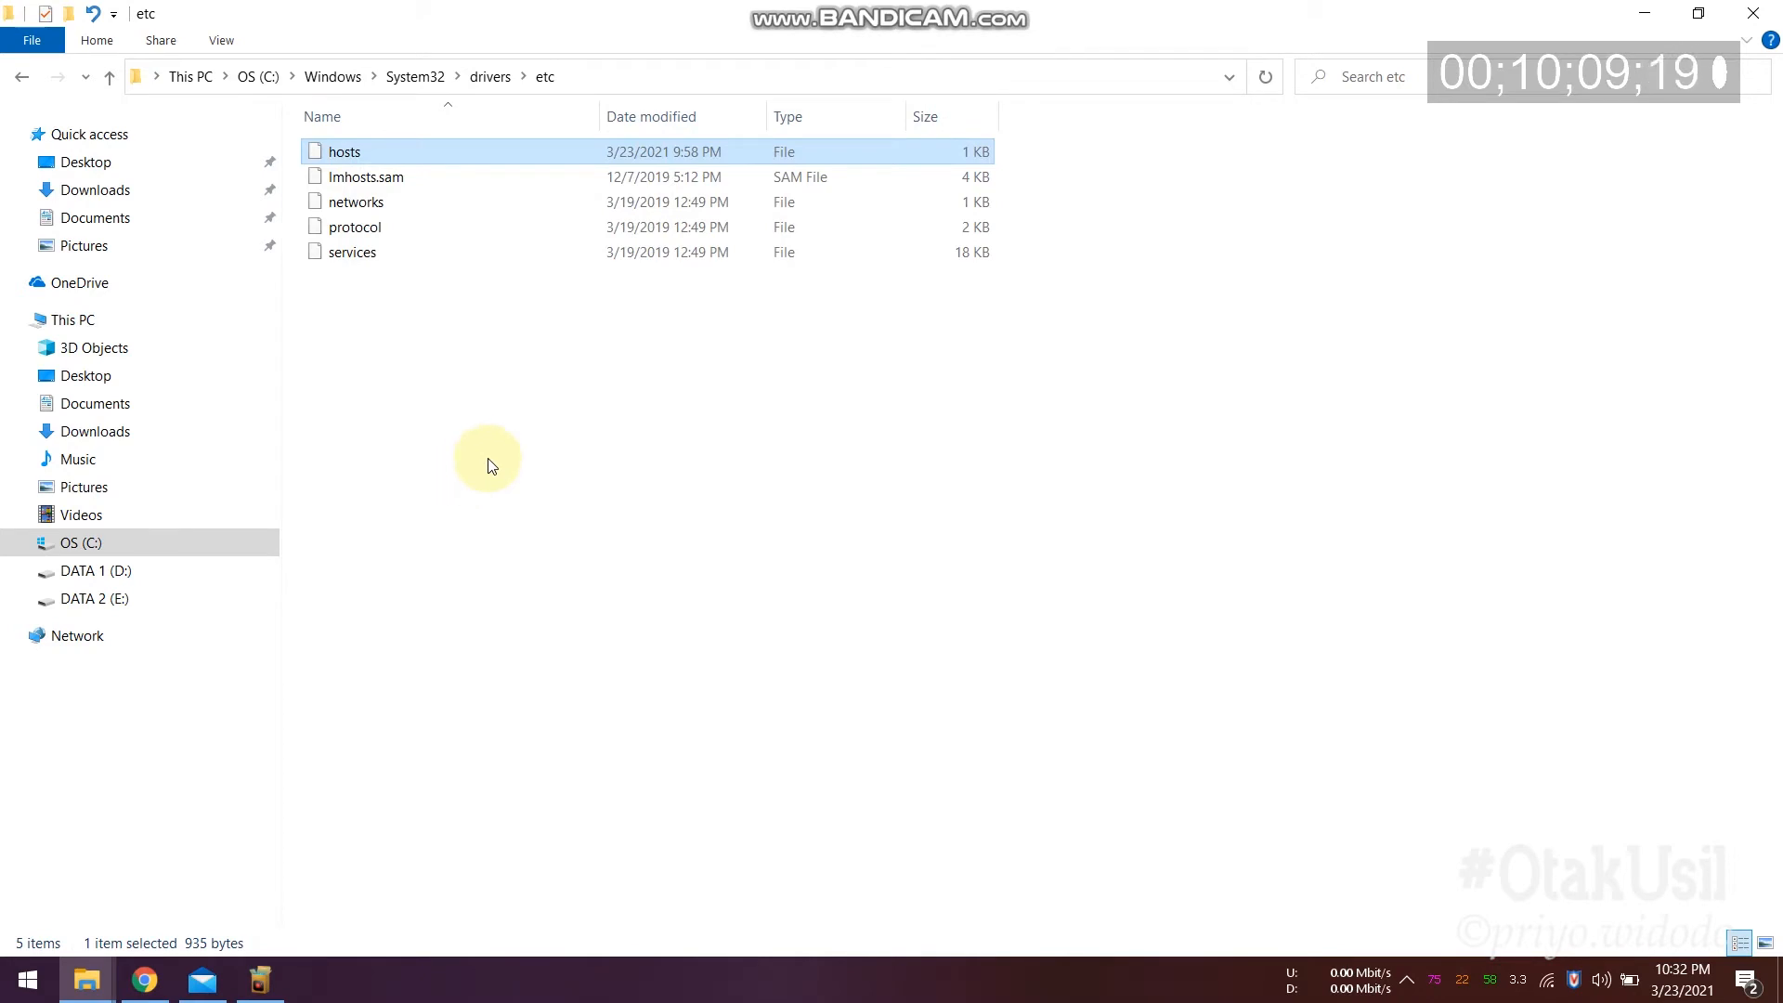
left_click(495, 736)
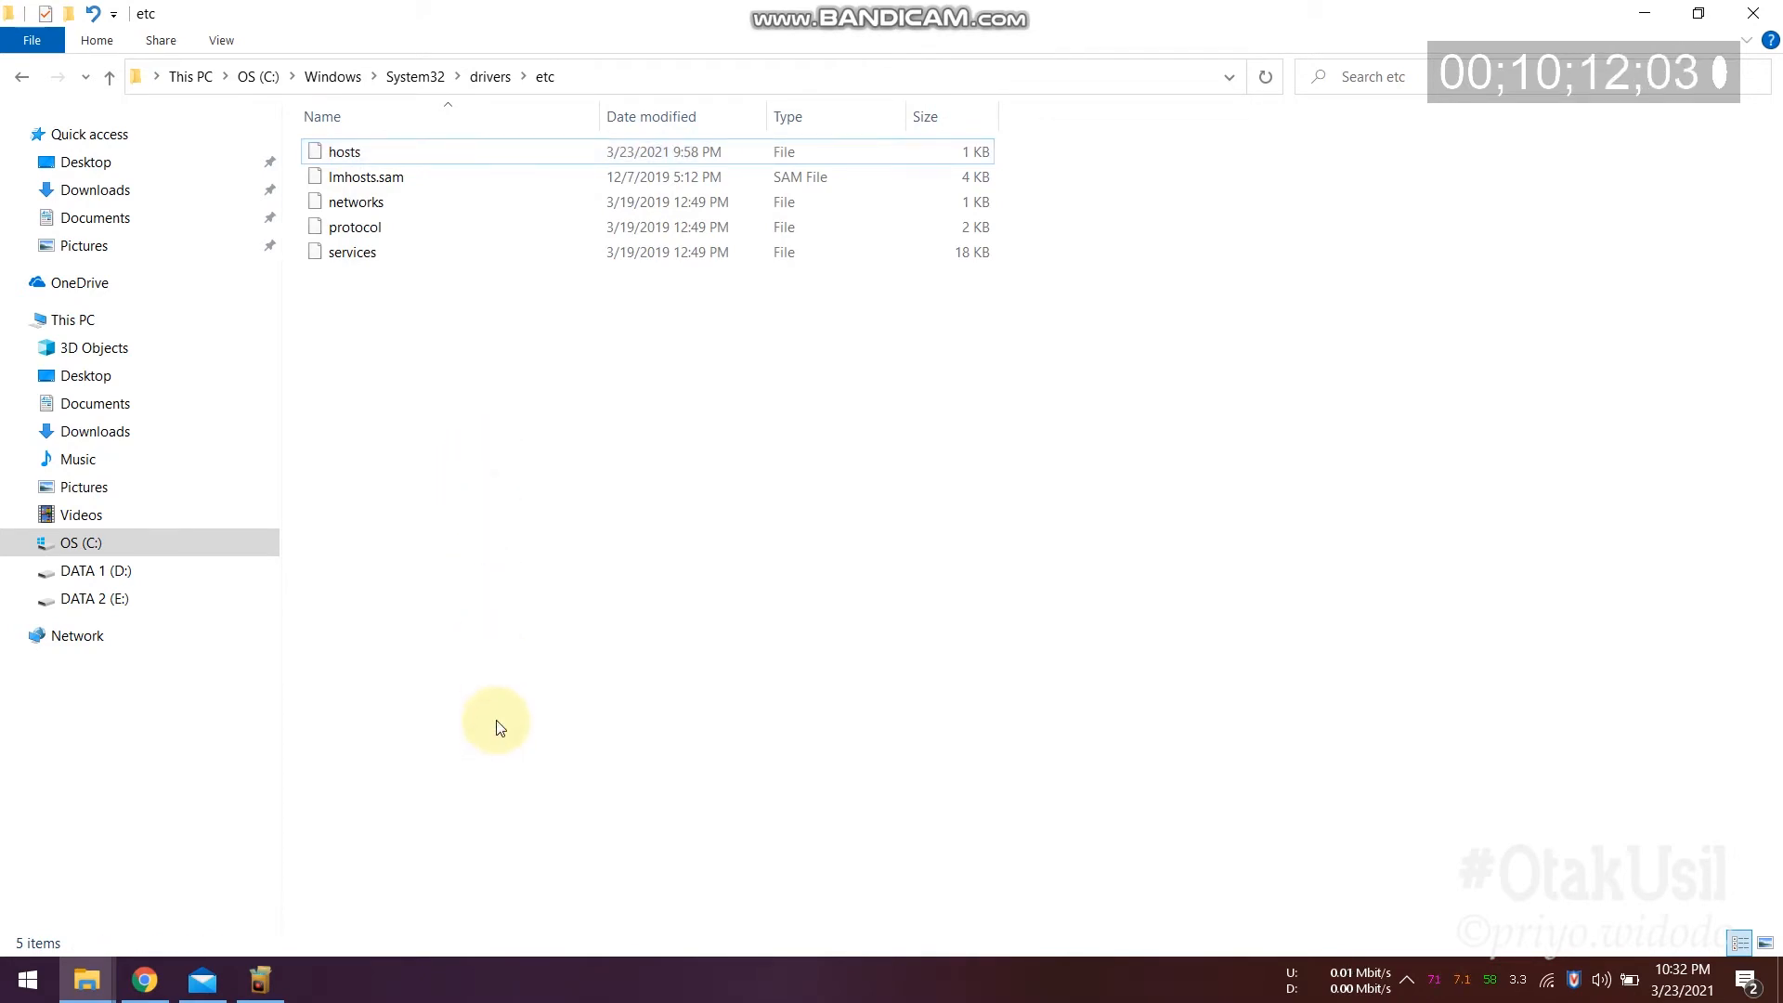
Step: Search Start for 'note' and run Notepad as administrator
left_click(15, 990)
type("note")
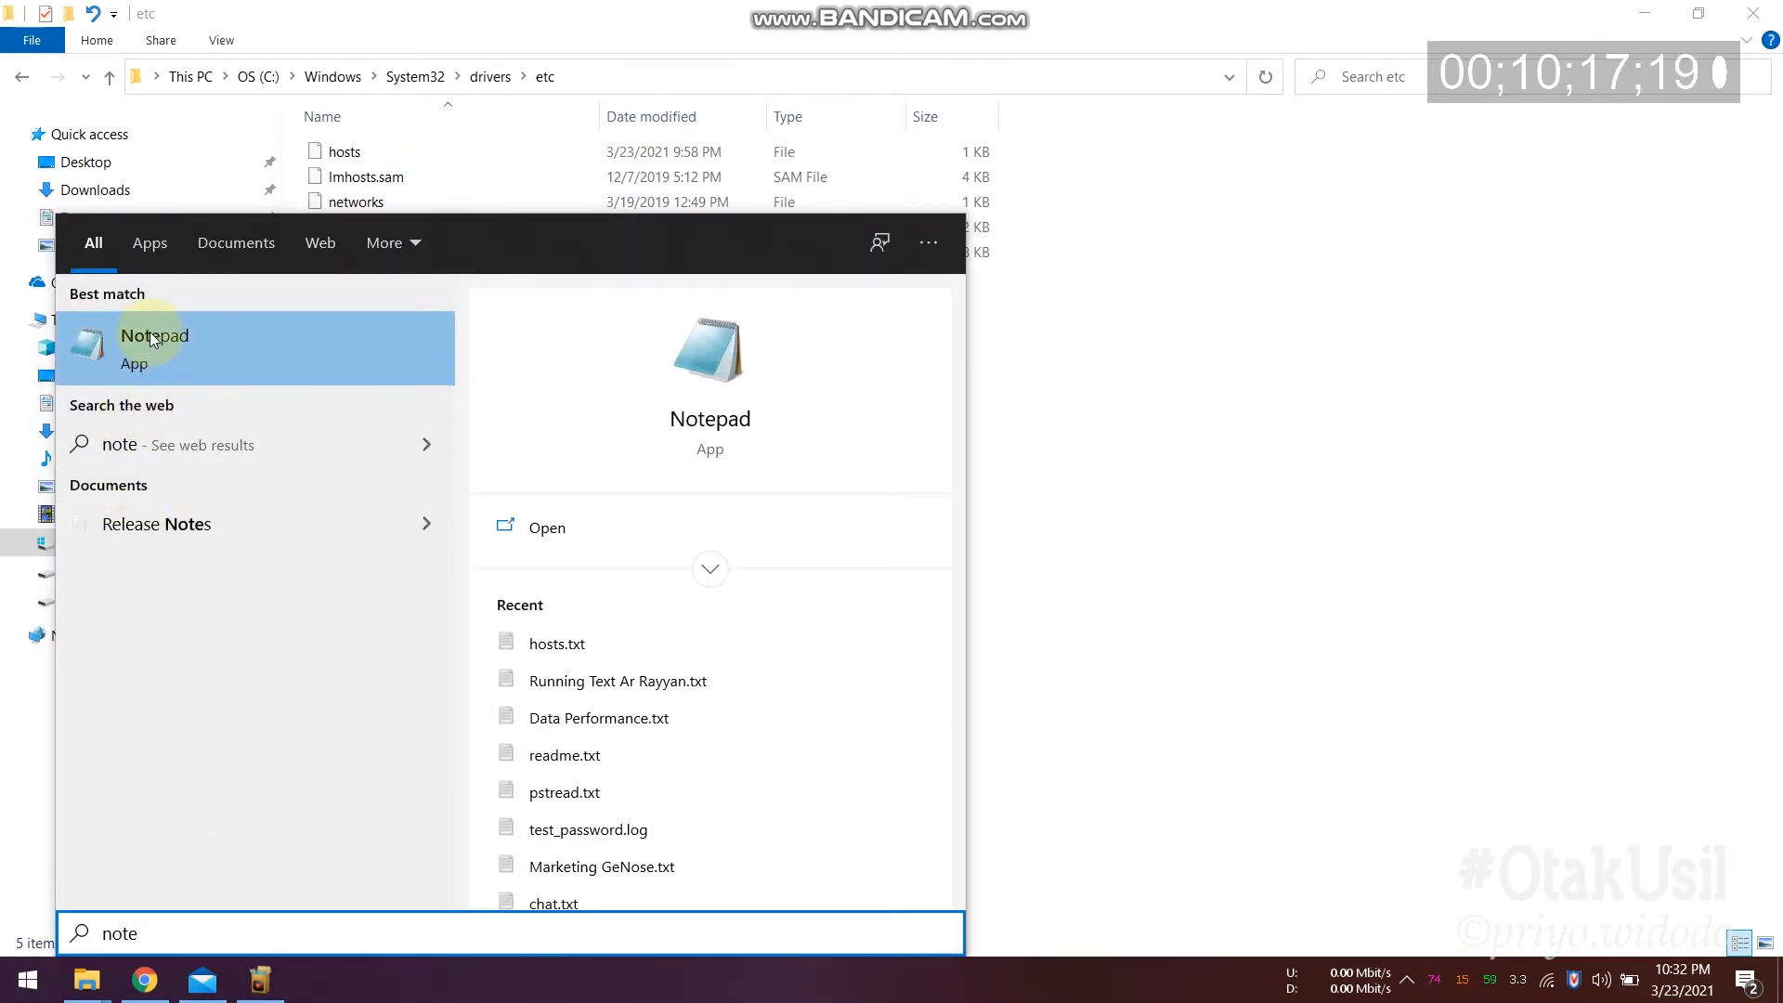
right_click(153, 338)
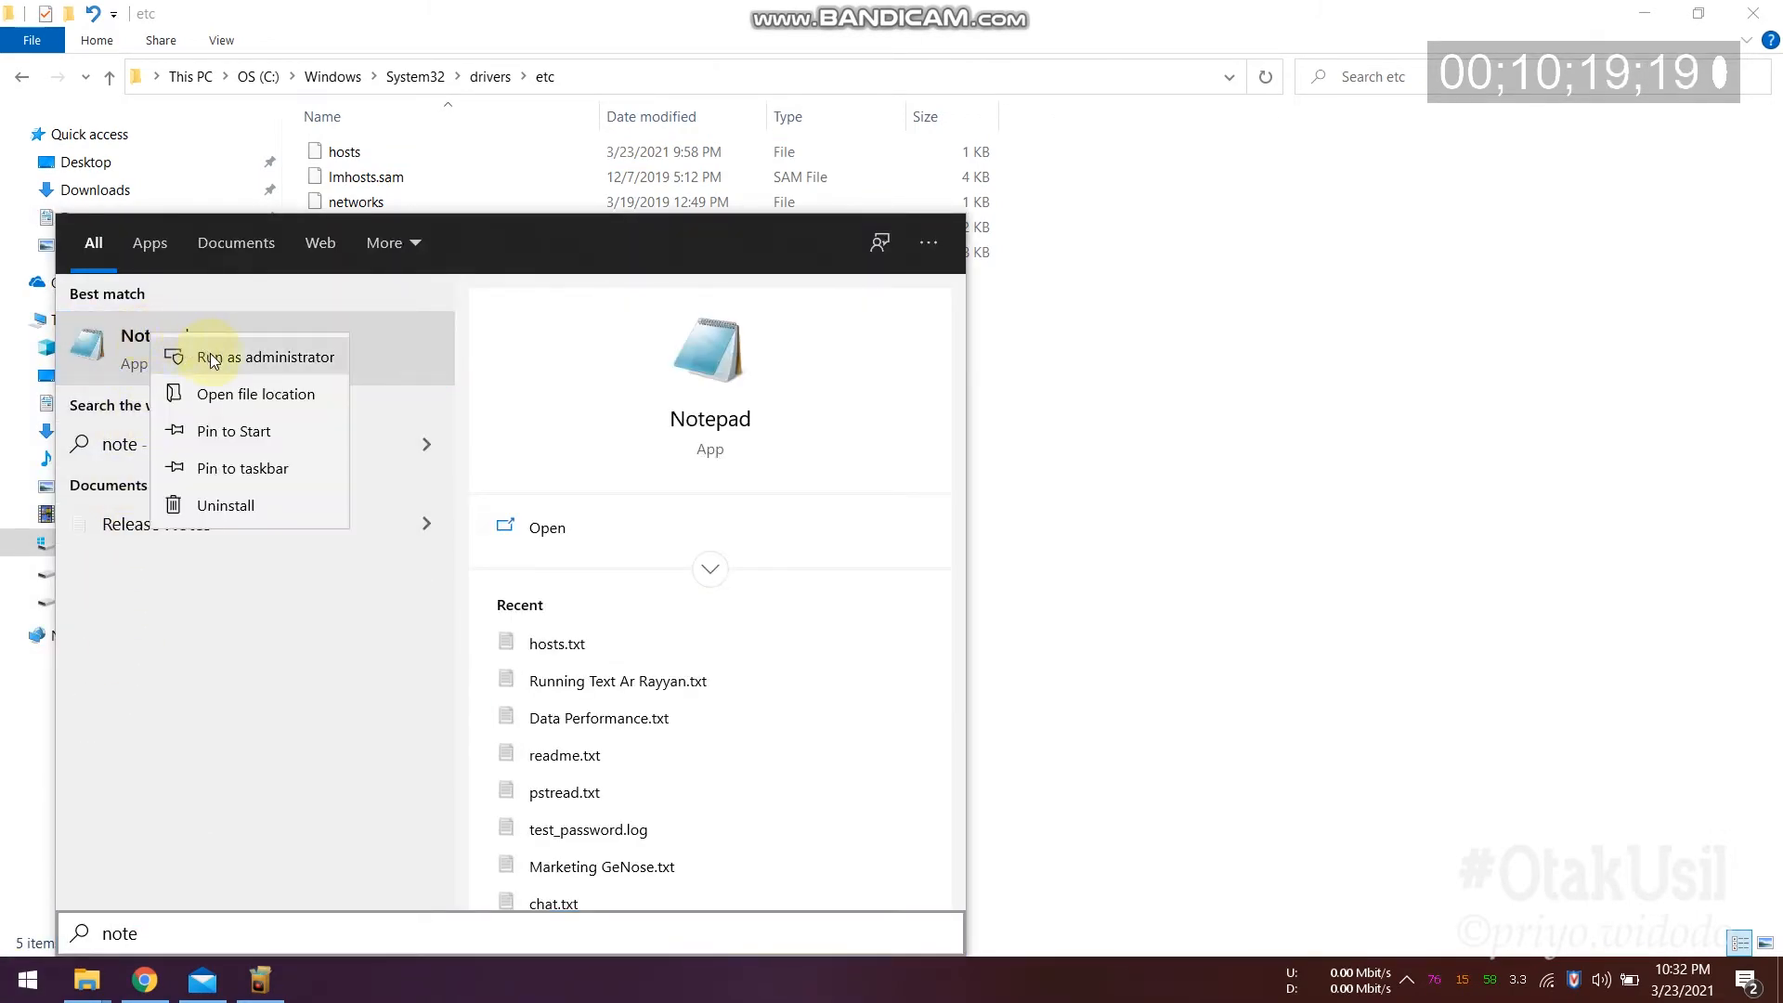
left_click(210, 357)
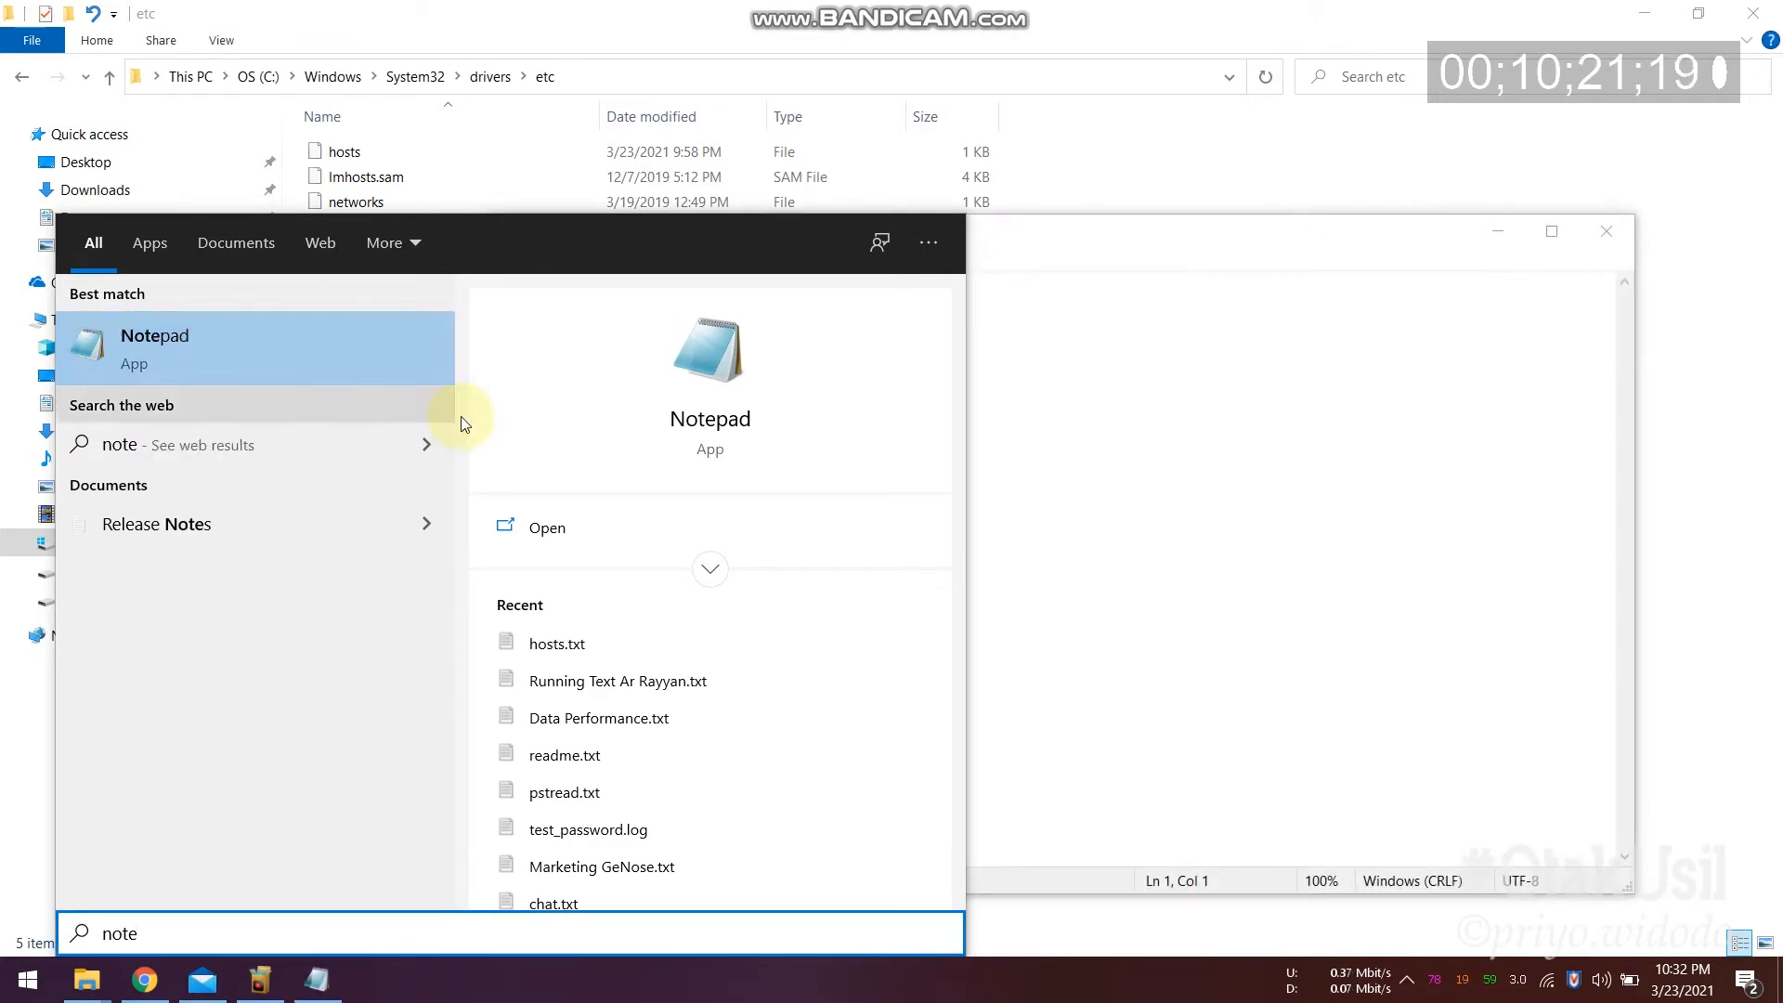
left_click(1141, 232)
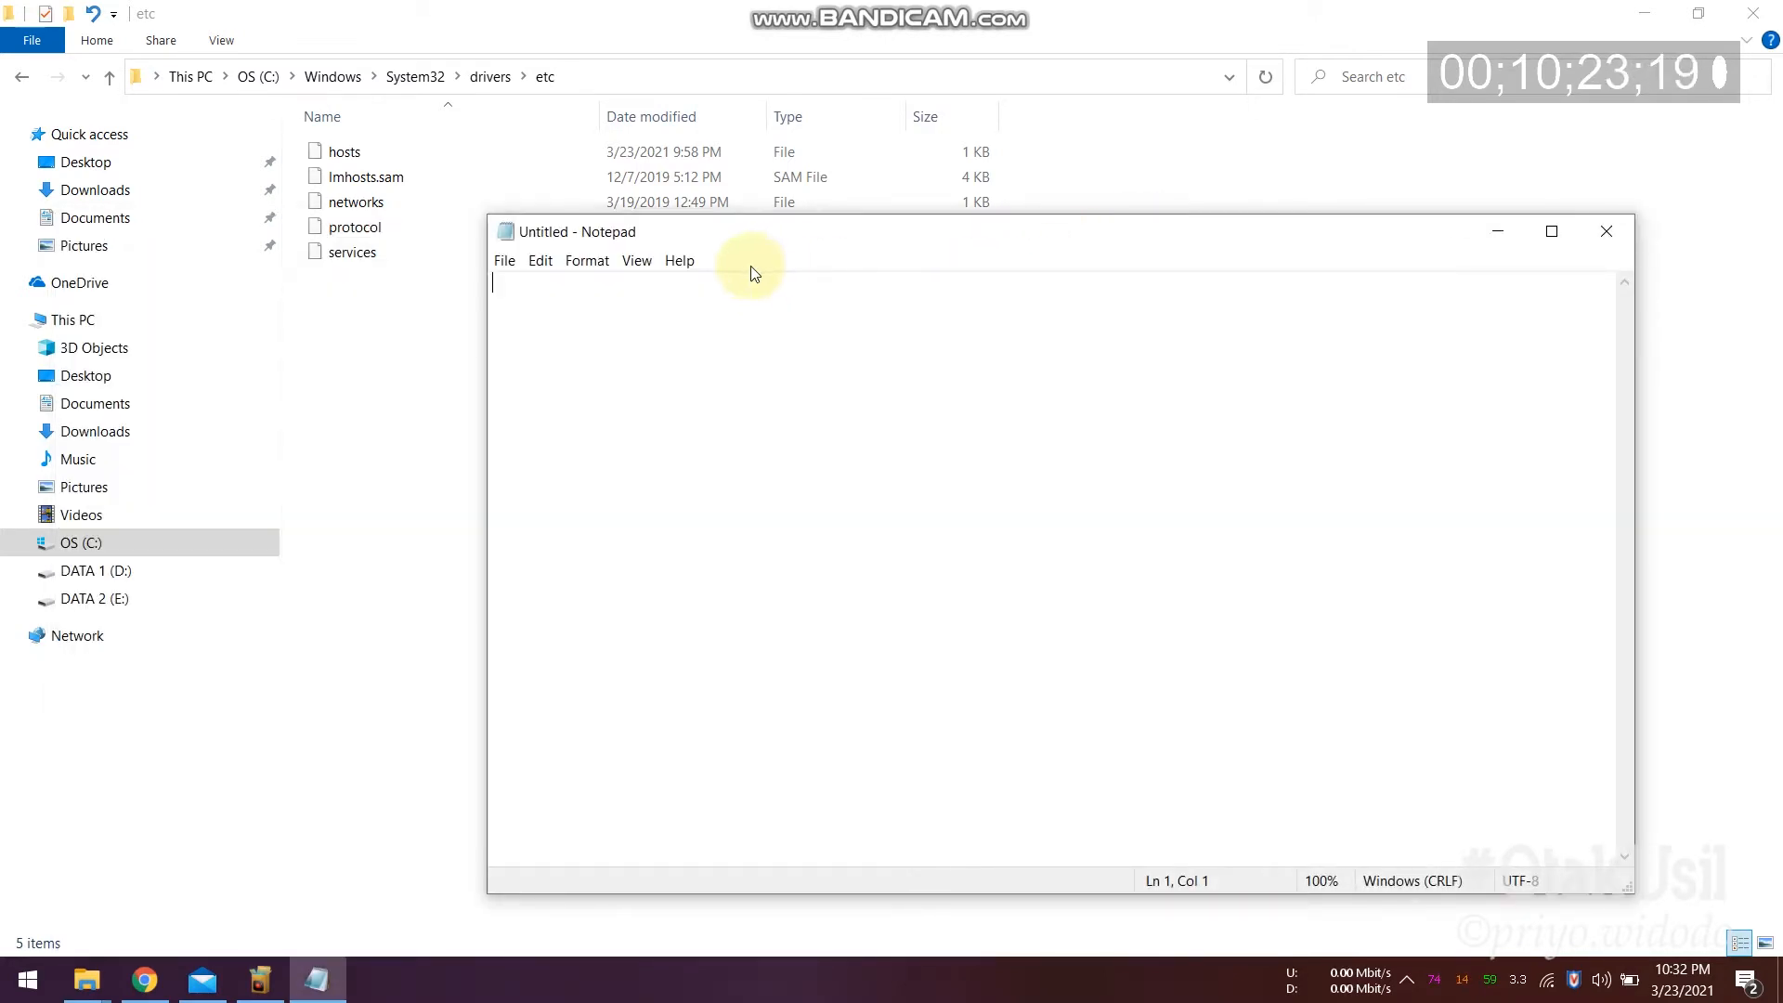
Step: Open the hosts file from C:\Windows\System32\drivers\etc in Notepad, with All Files (*.*) shown
left_click(615, 74)
key("ctrl+c")
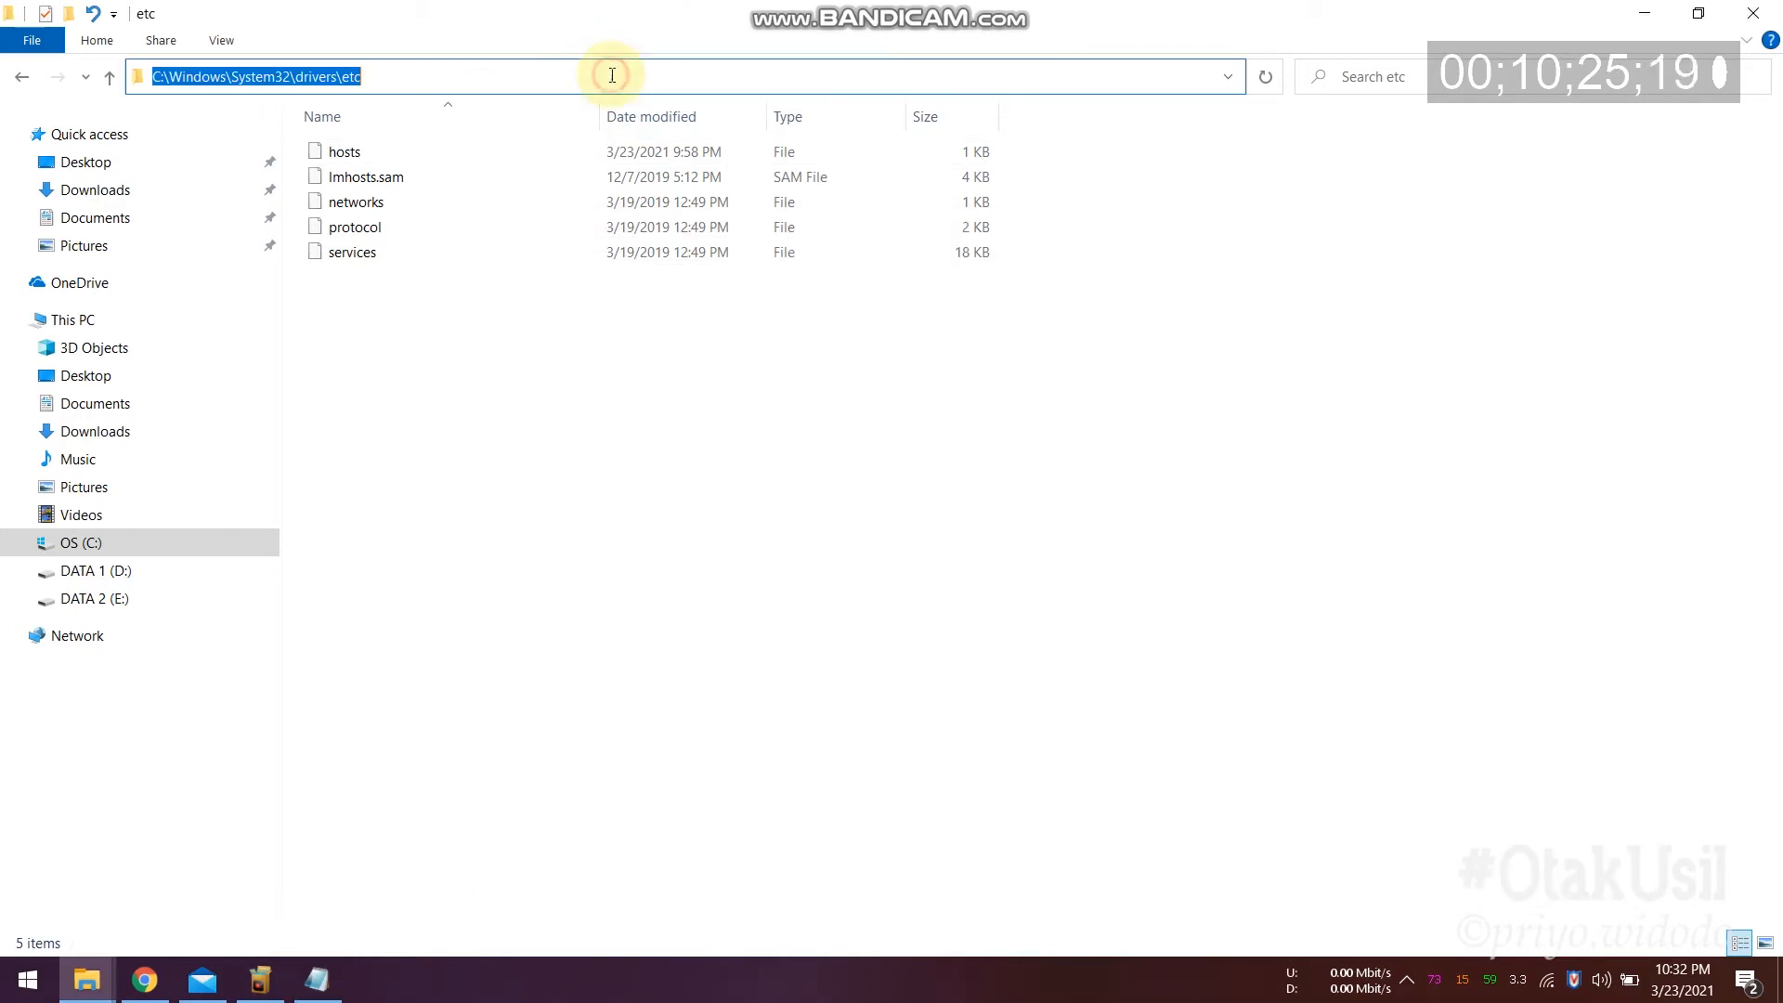
left_click(317, 979)
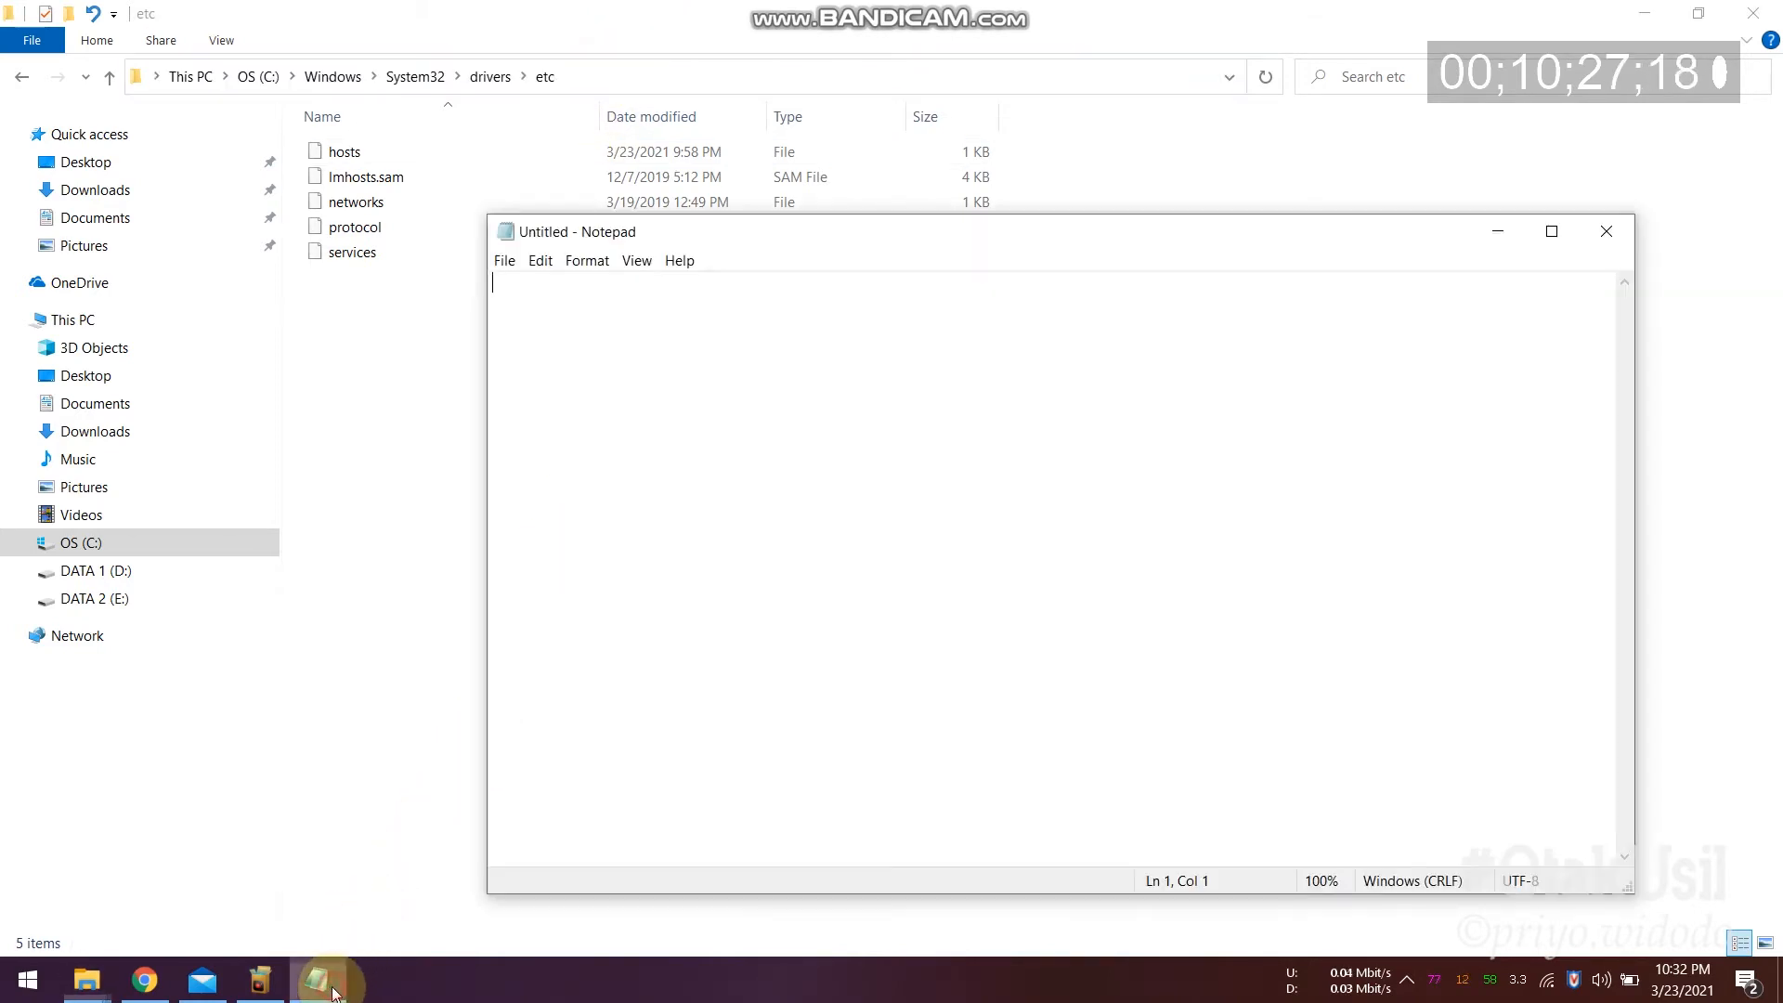
left_click(506, 262)
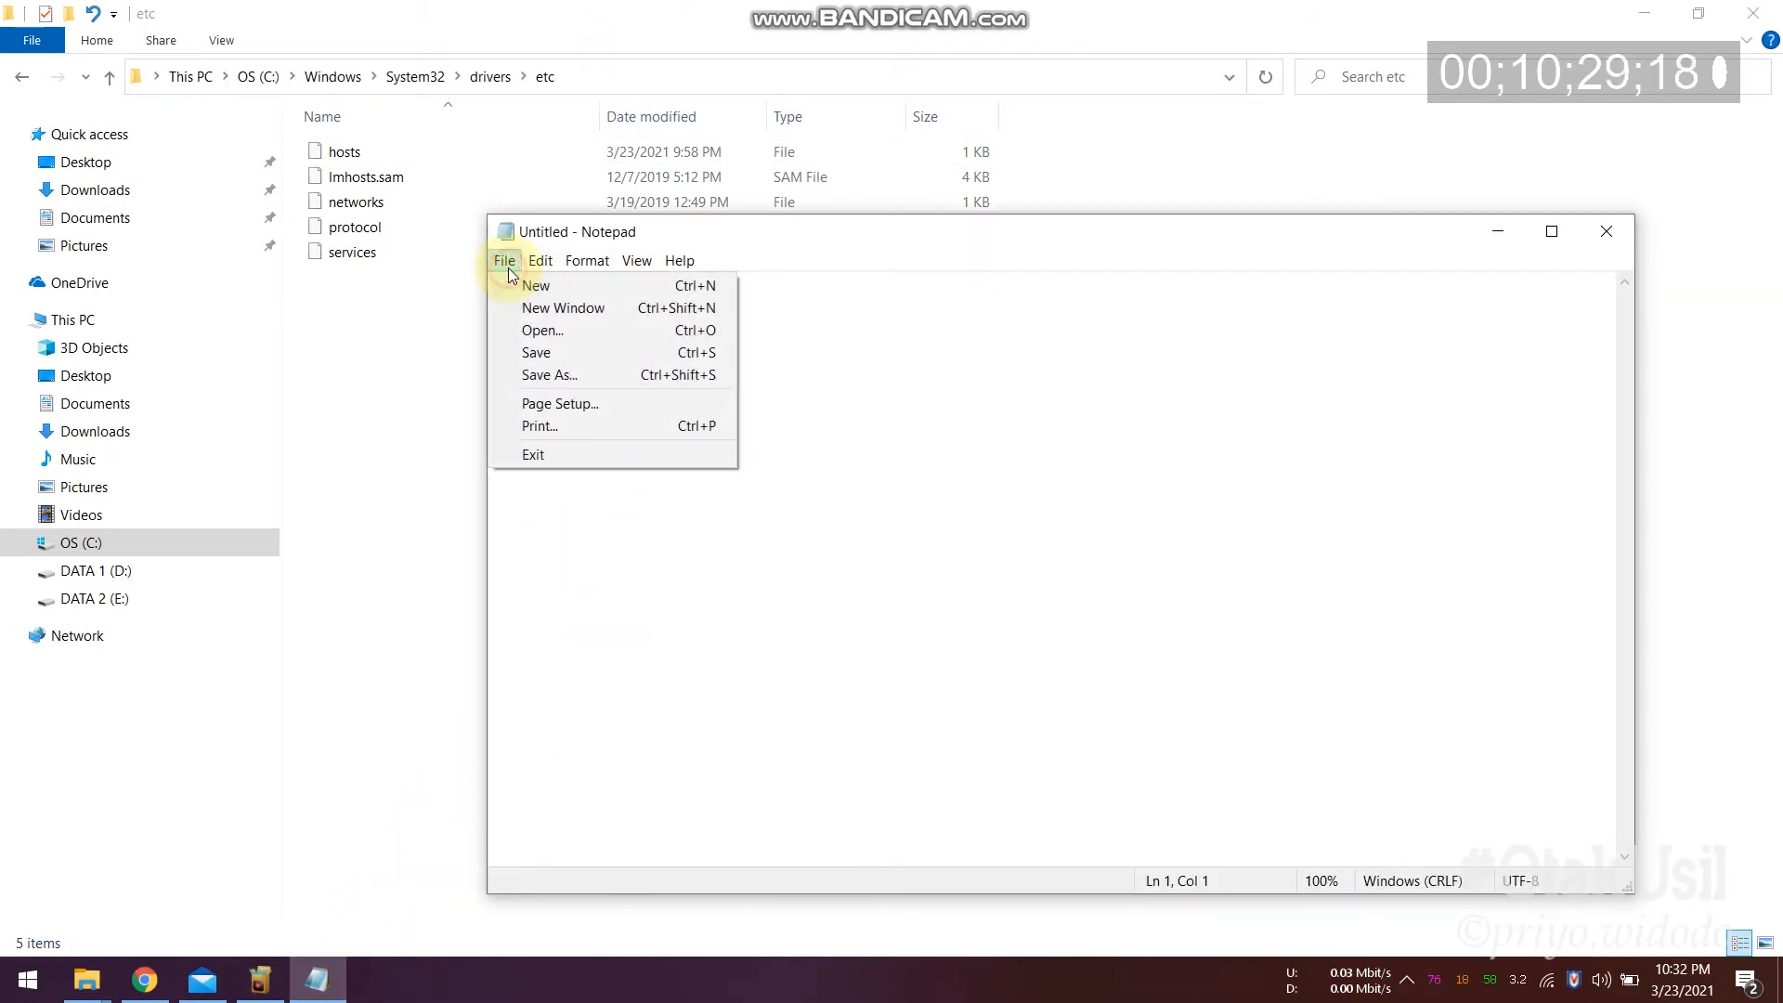
left_click(560, 327)
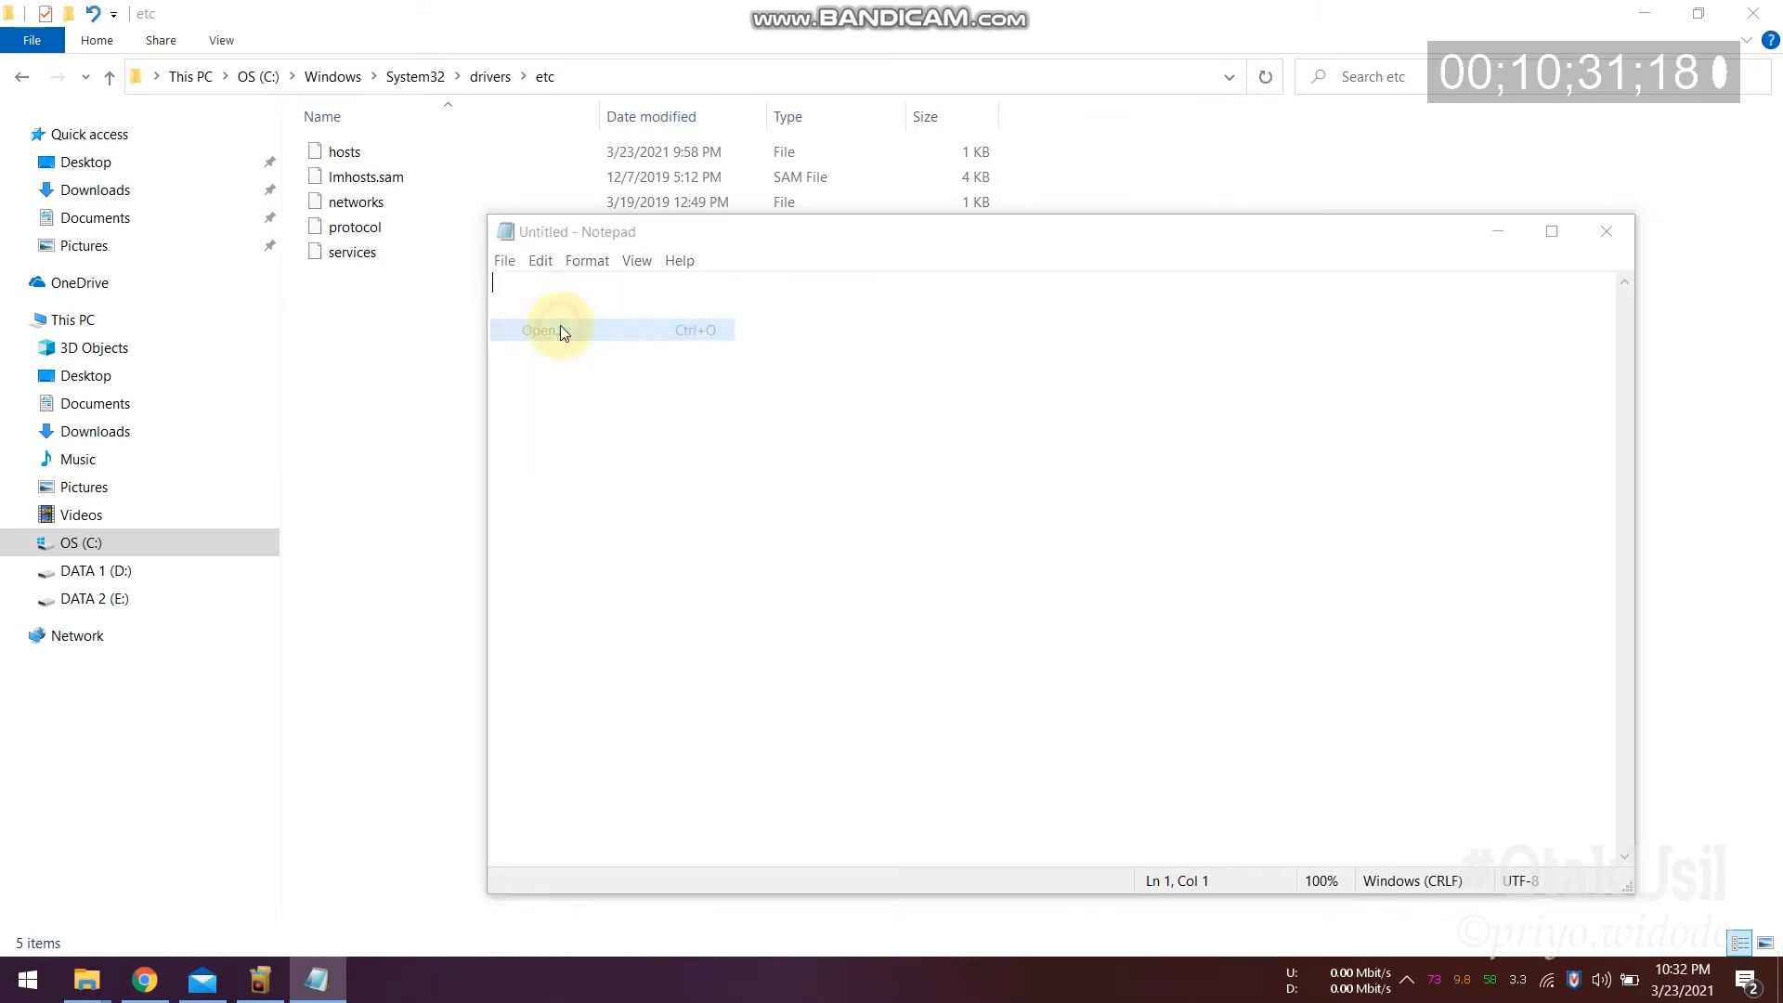
key("ctrl+v")
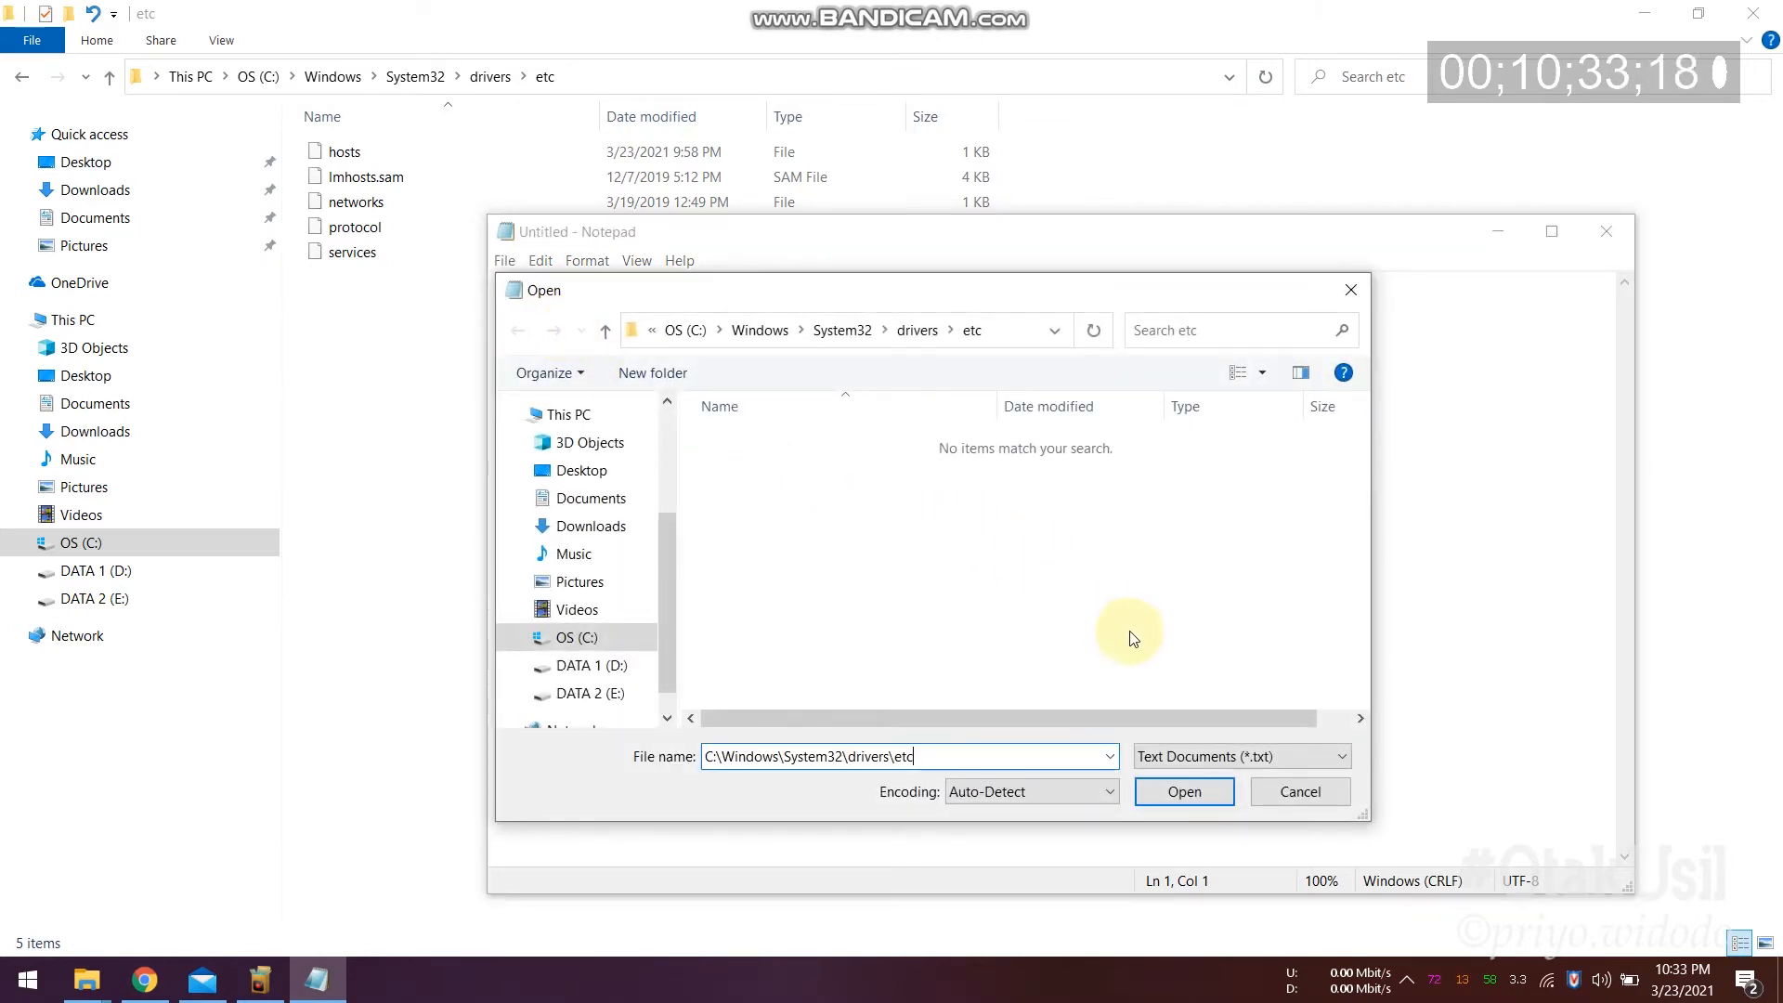
left_click(1164, 795)
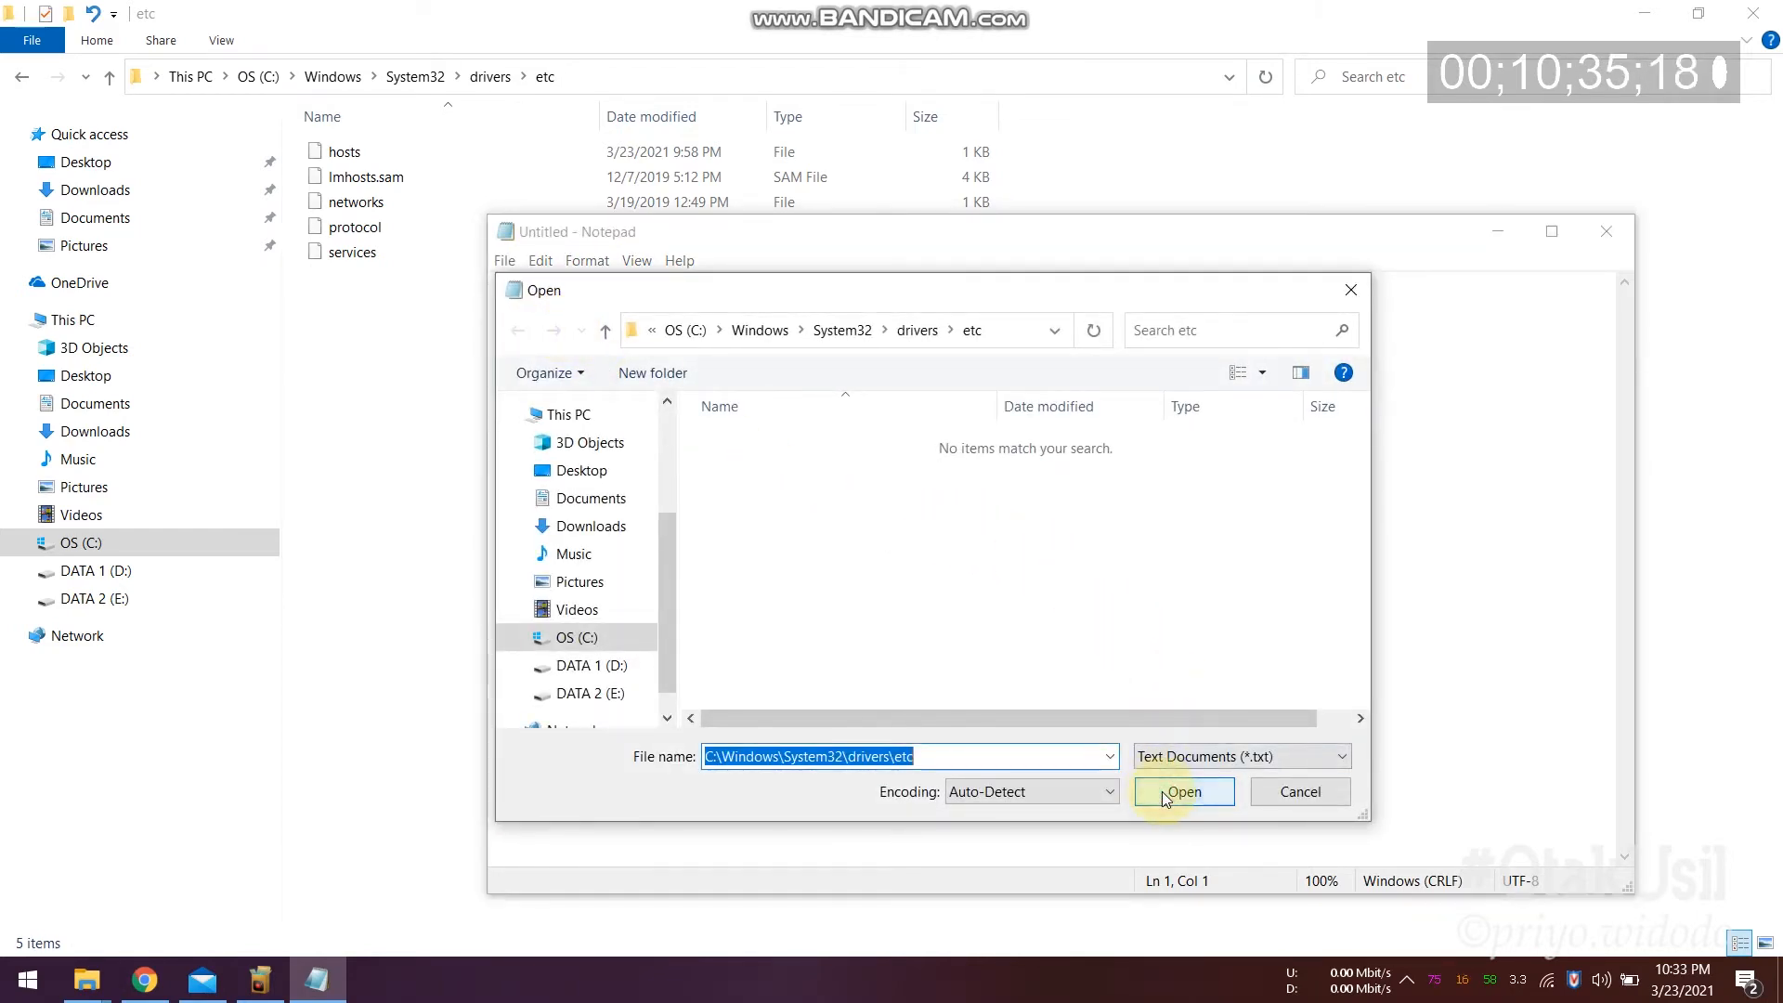
left_click(1198, 763)
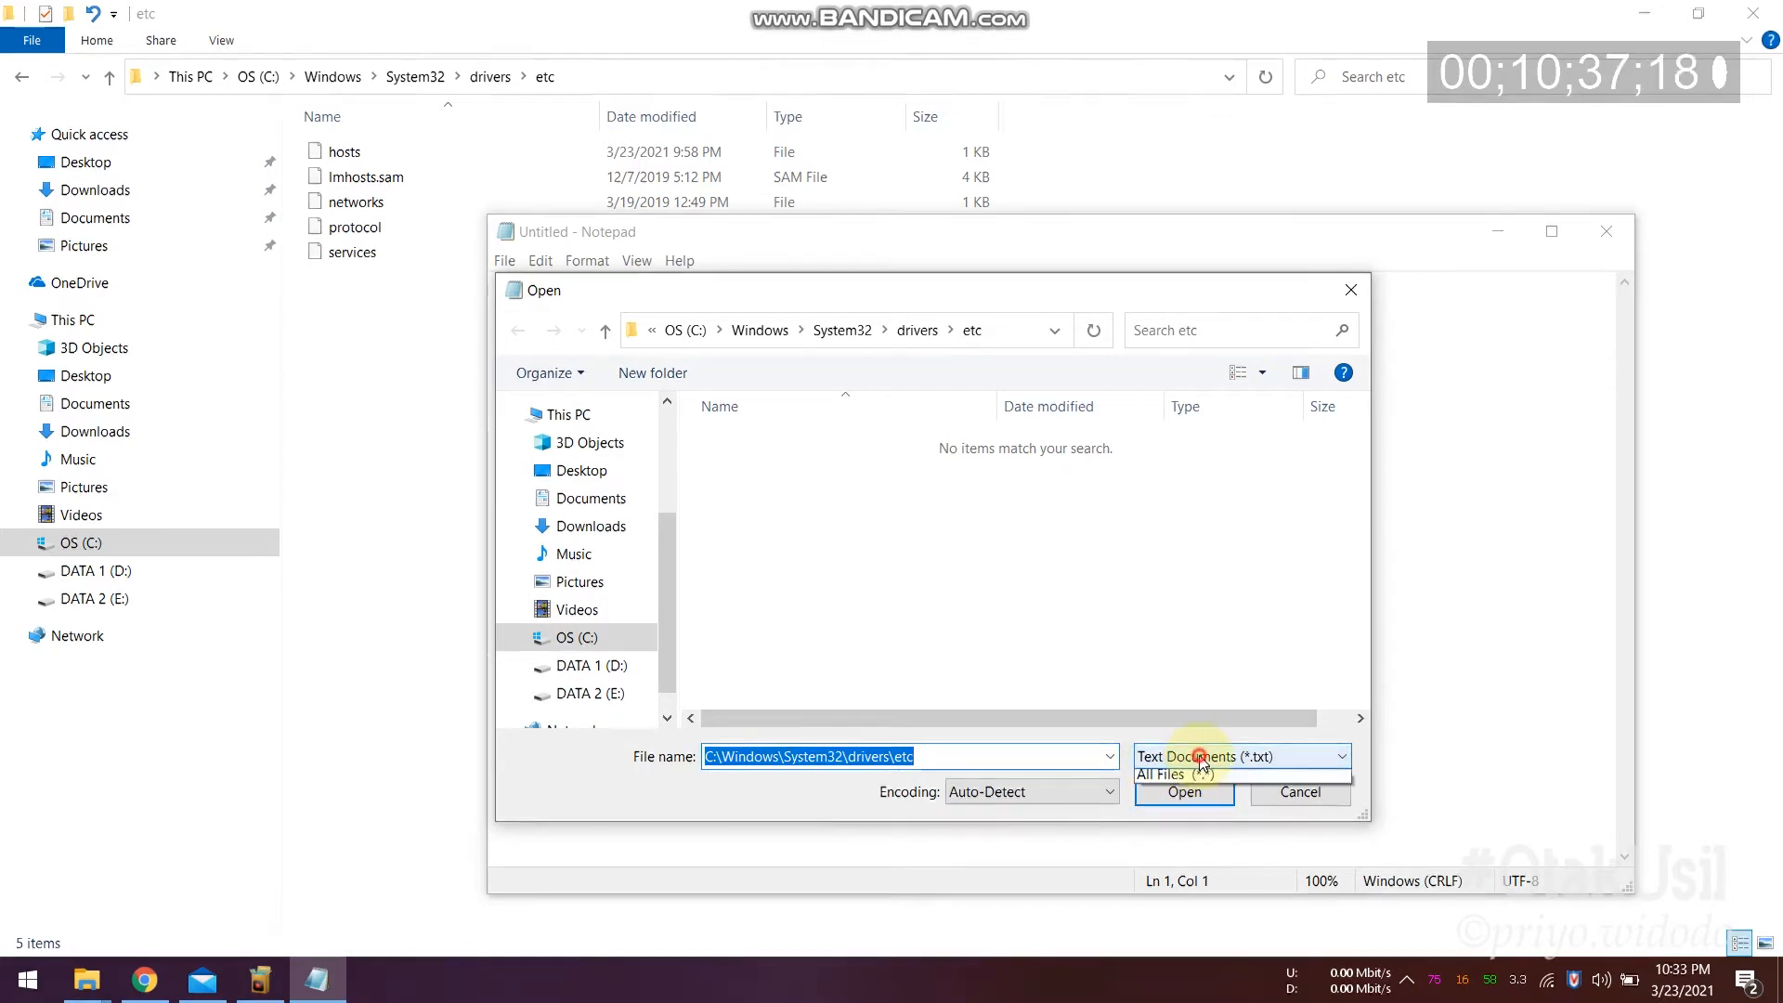
left_click(1193, 798)
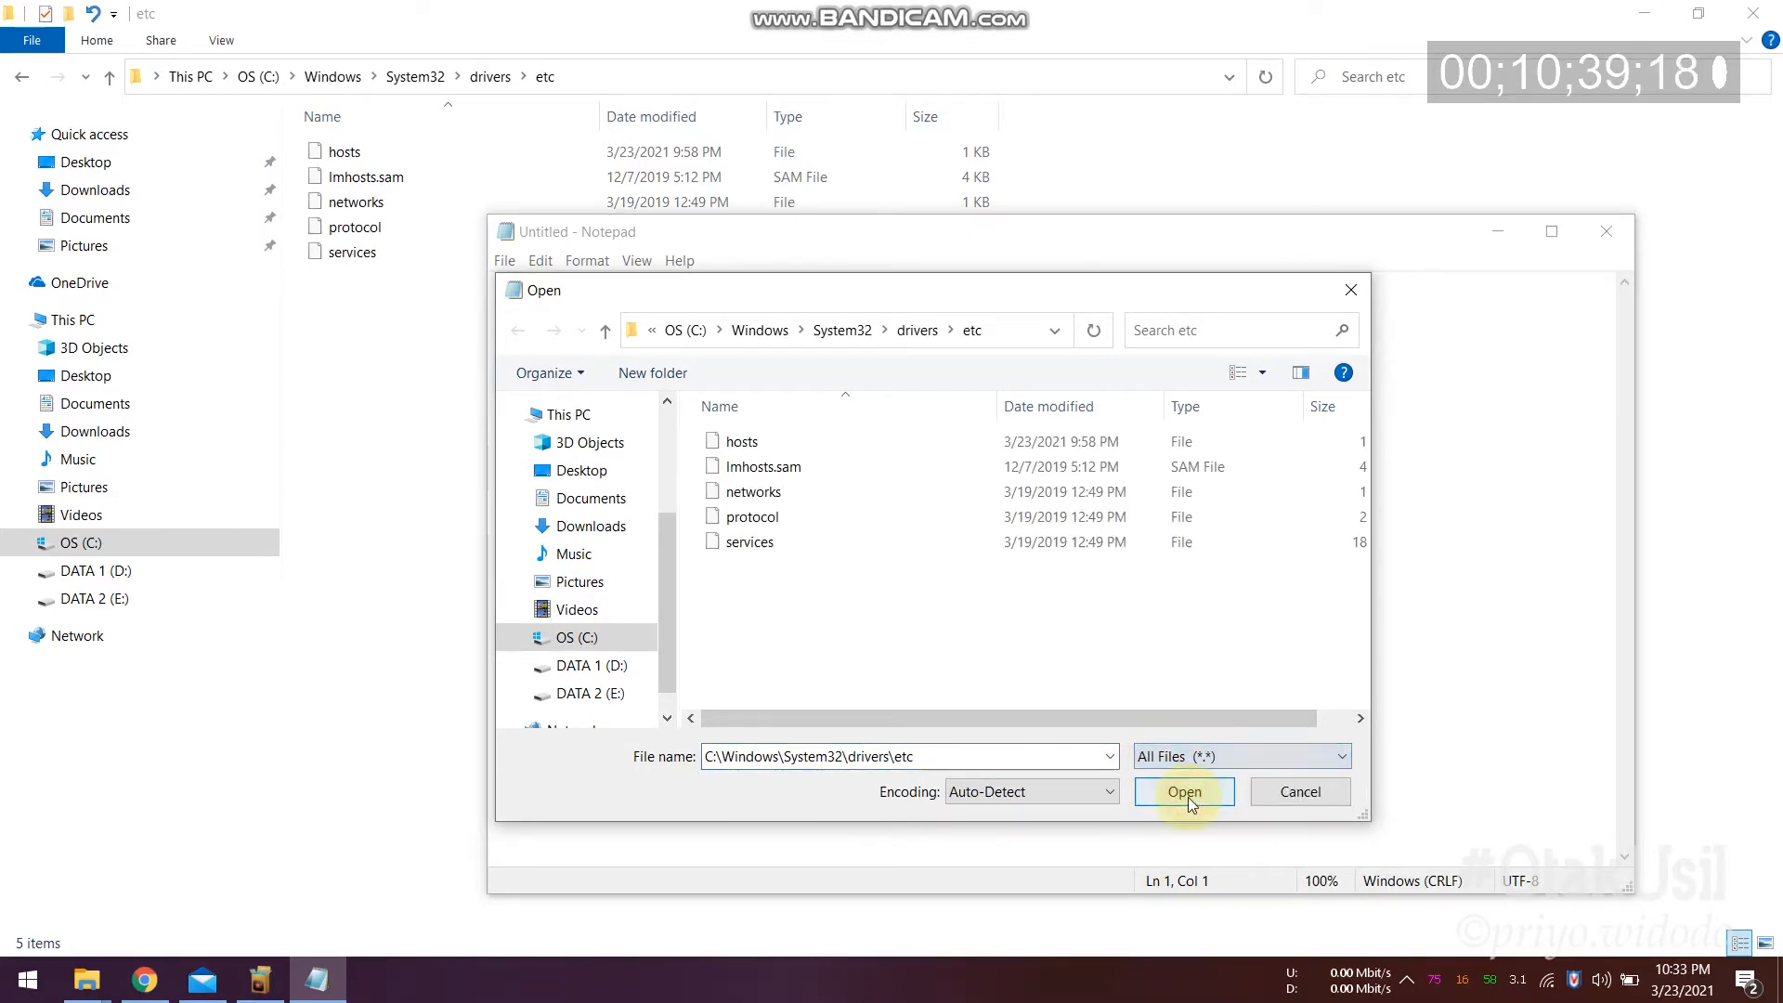
left_click(733, 445)
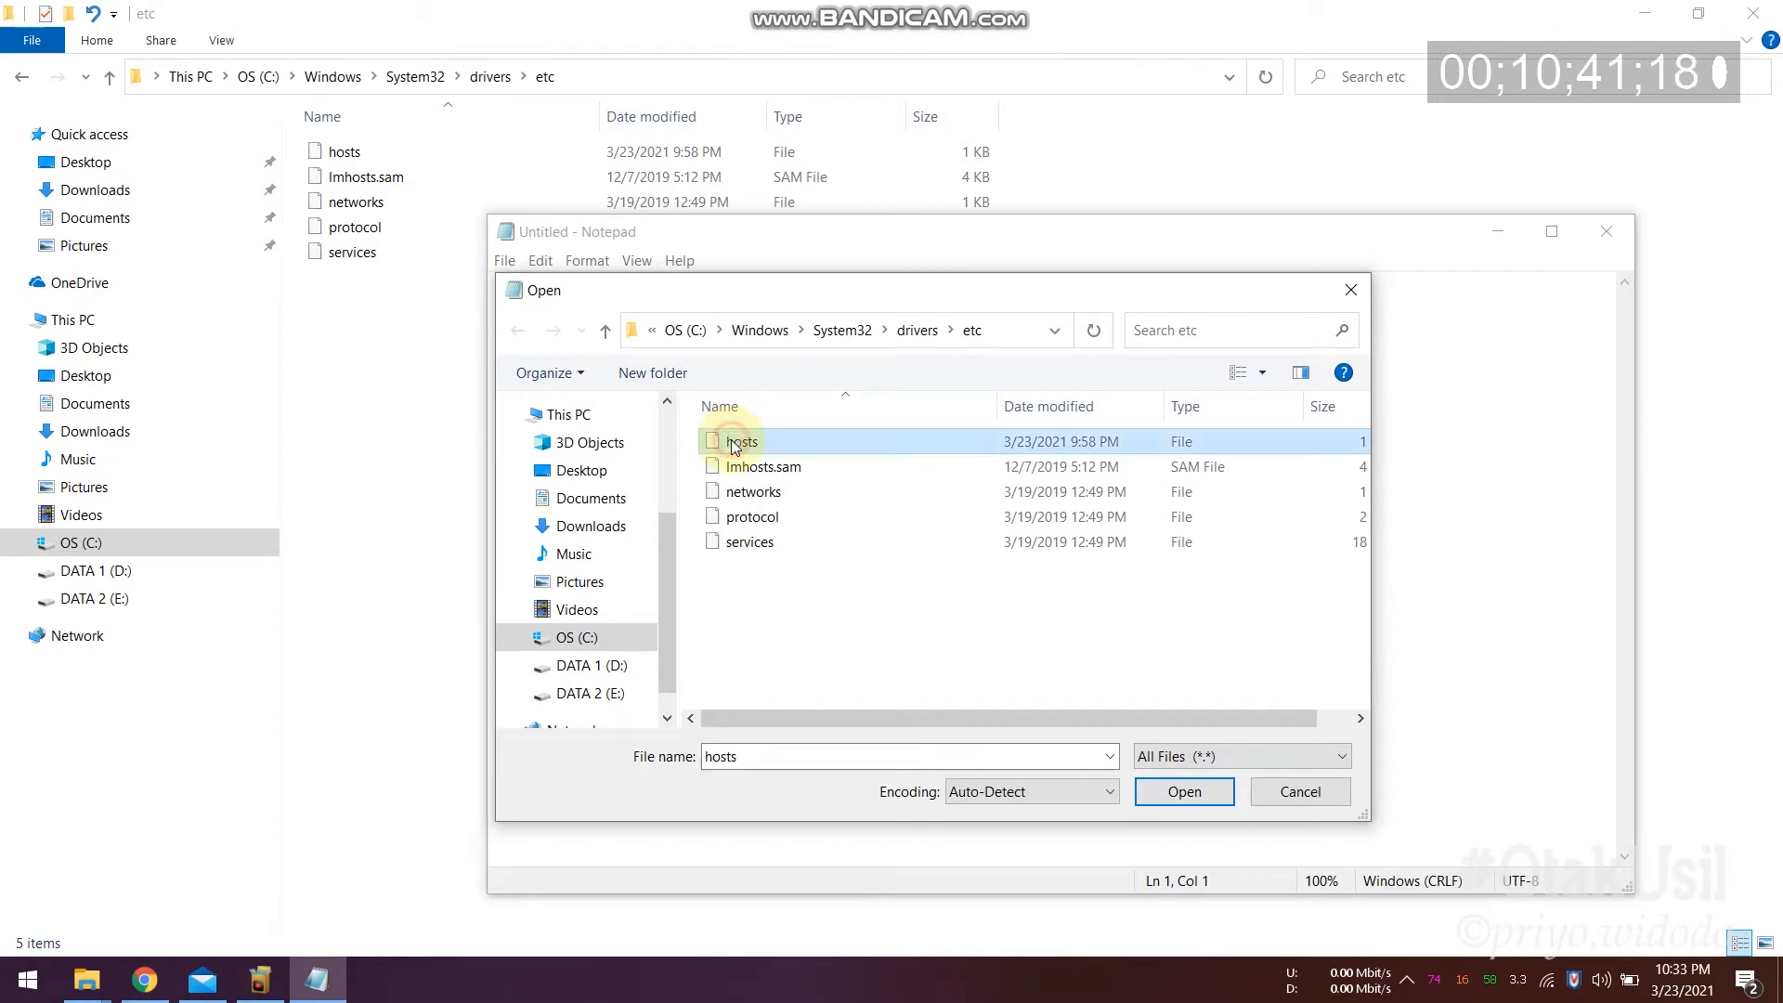
left_click(1186, 795)
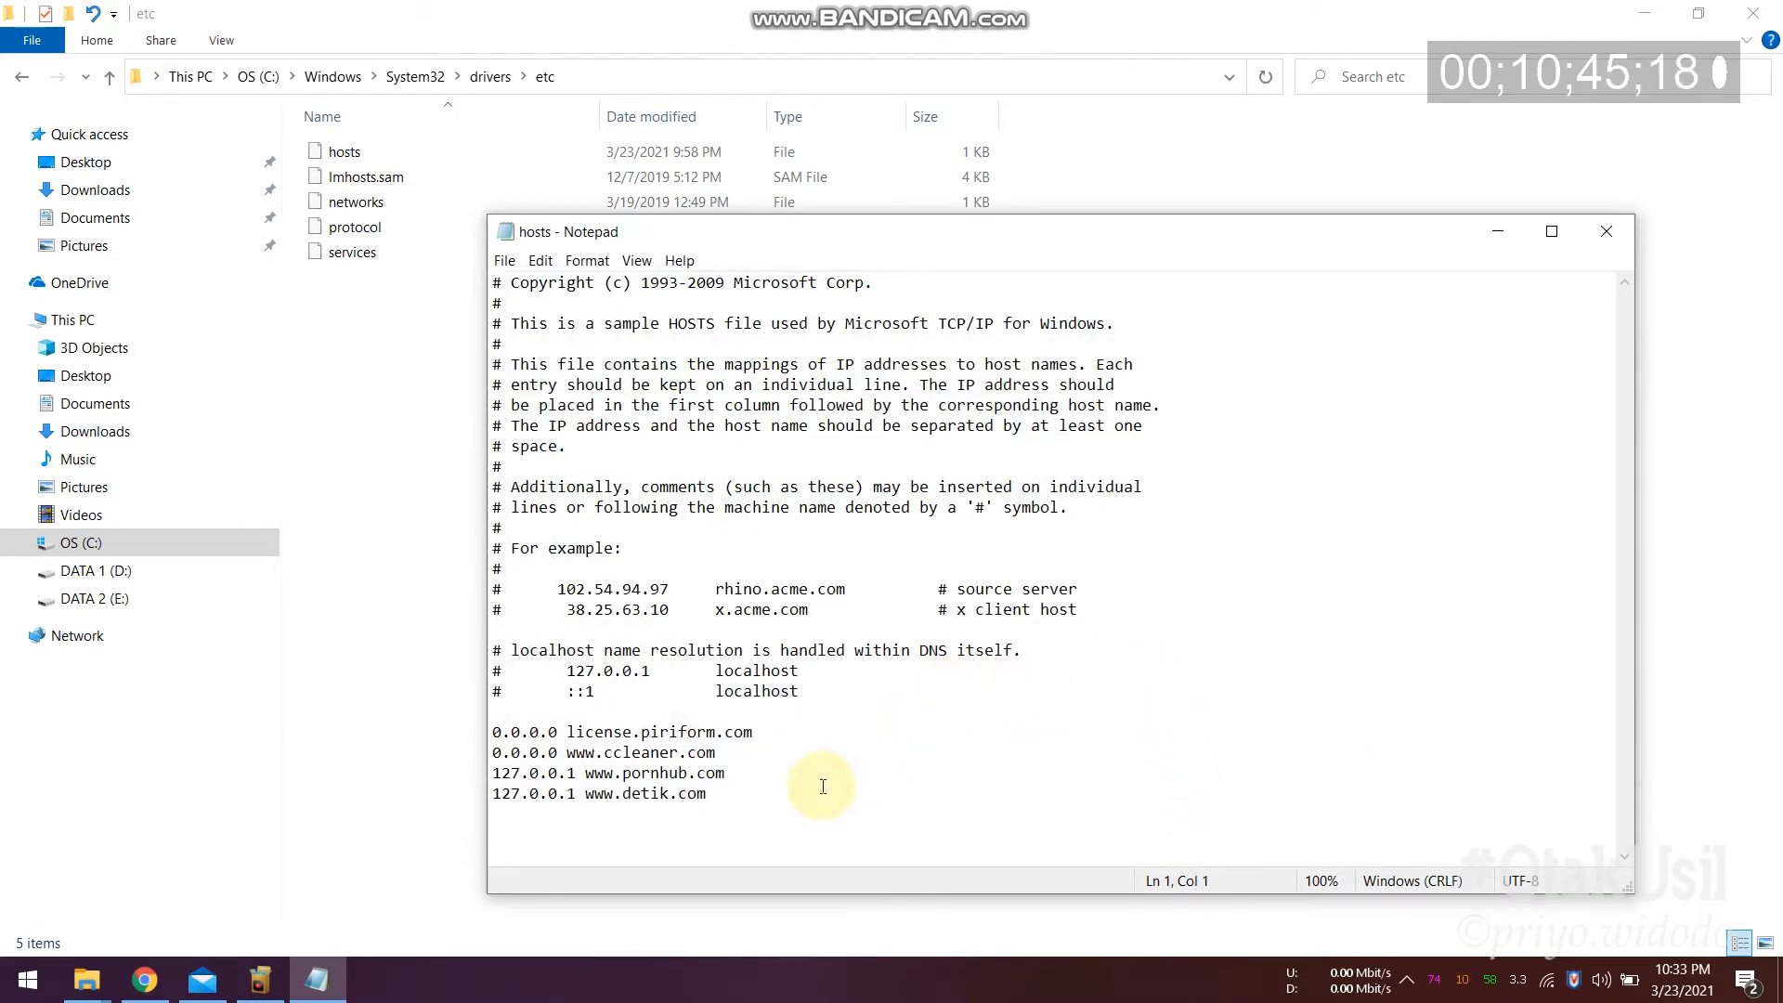
left_click_drag(703, 792, 493, 731)
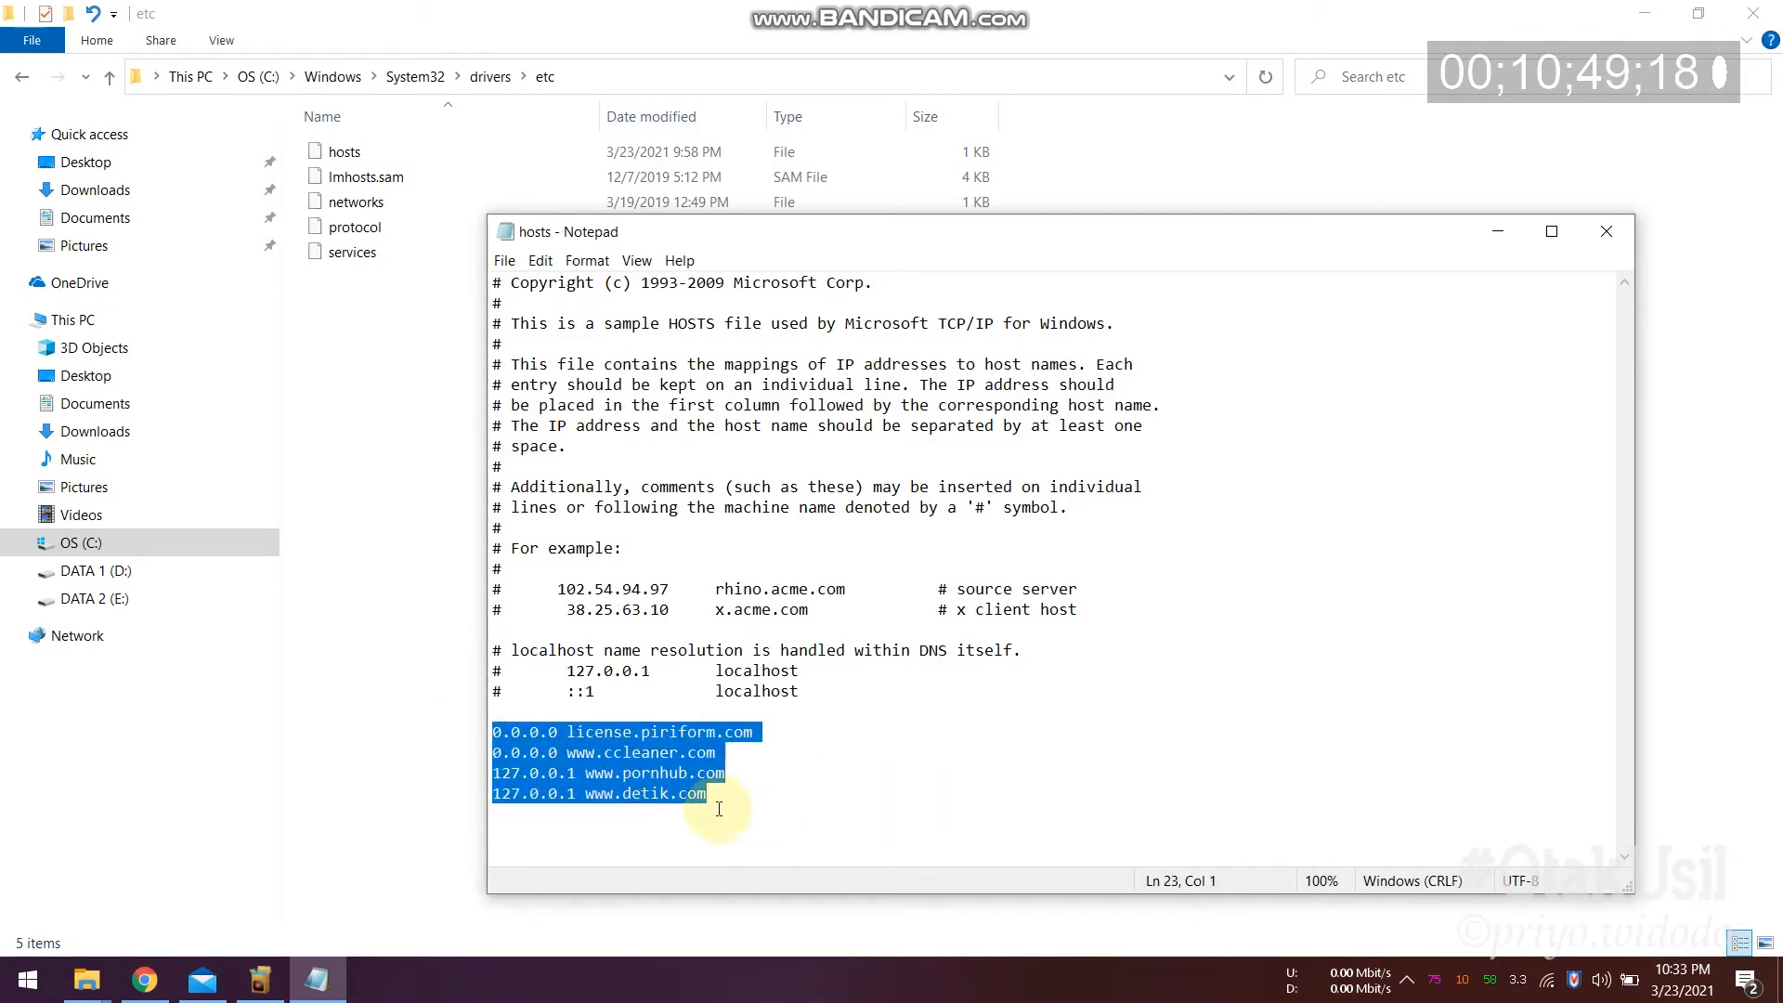
left_click_drag(711, 795, 514, 798)
type("12")
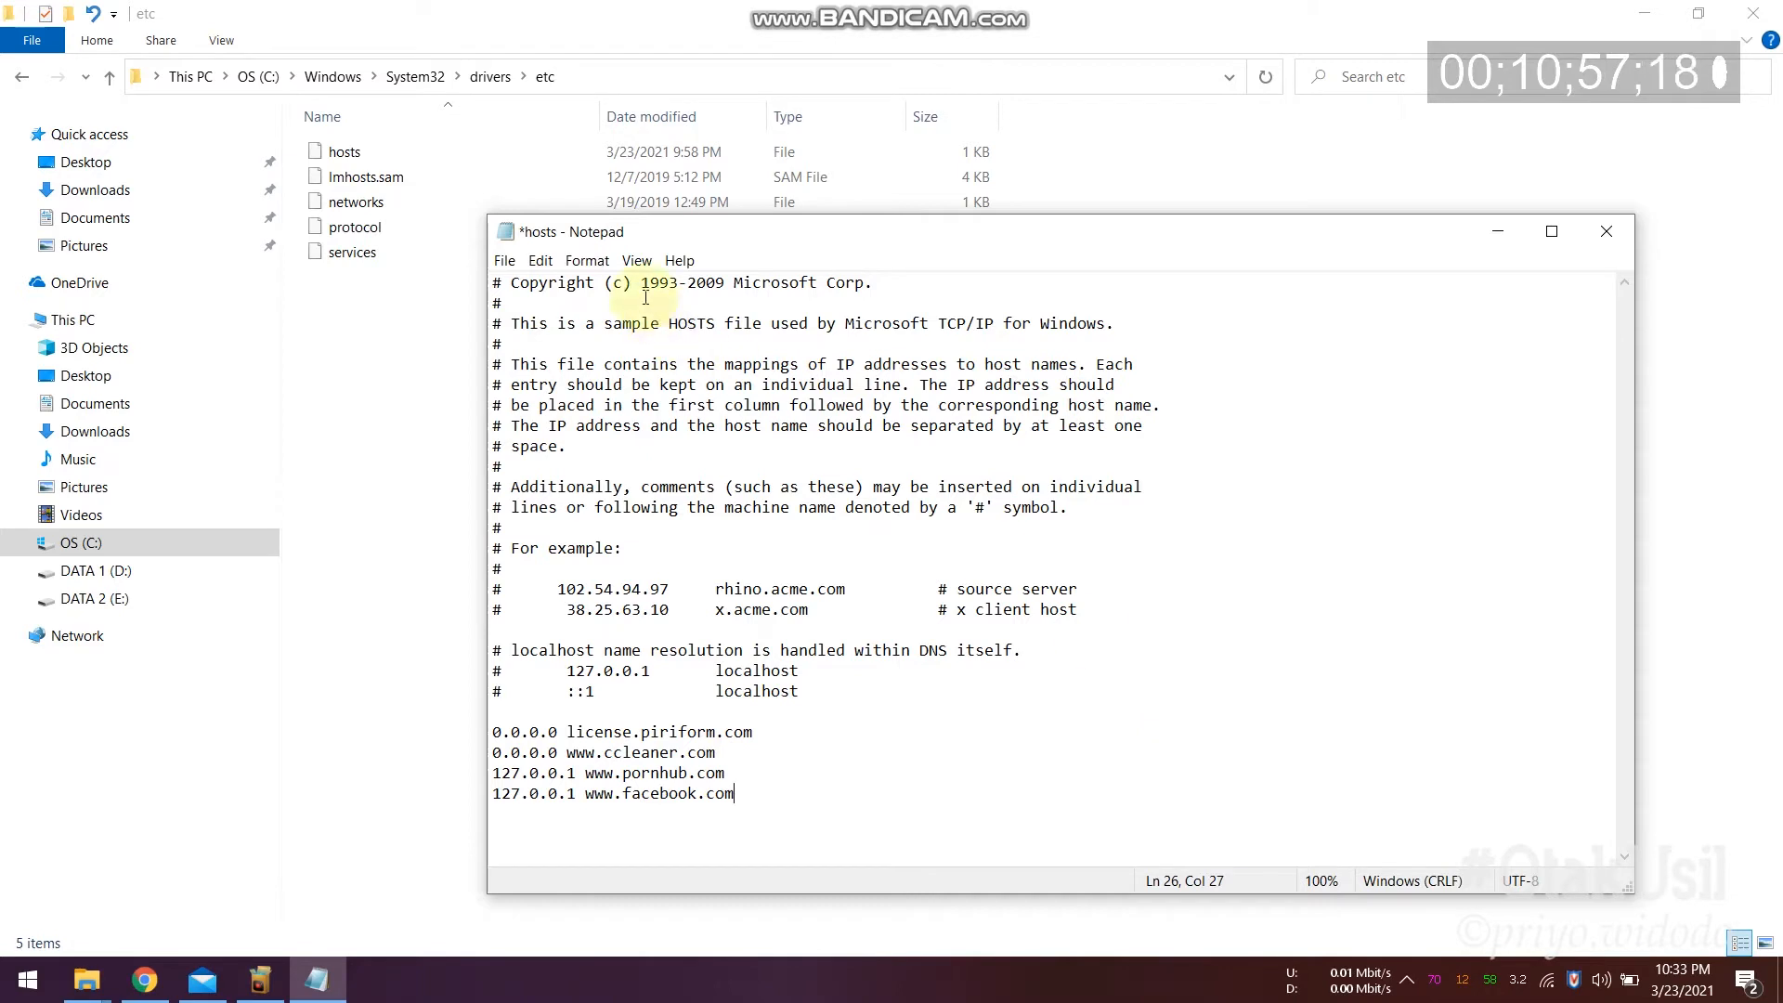
left_click(511, 265)
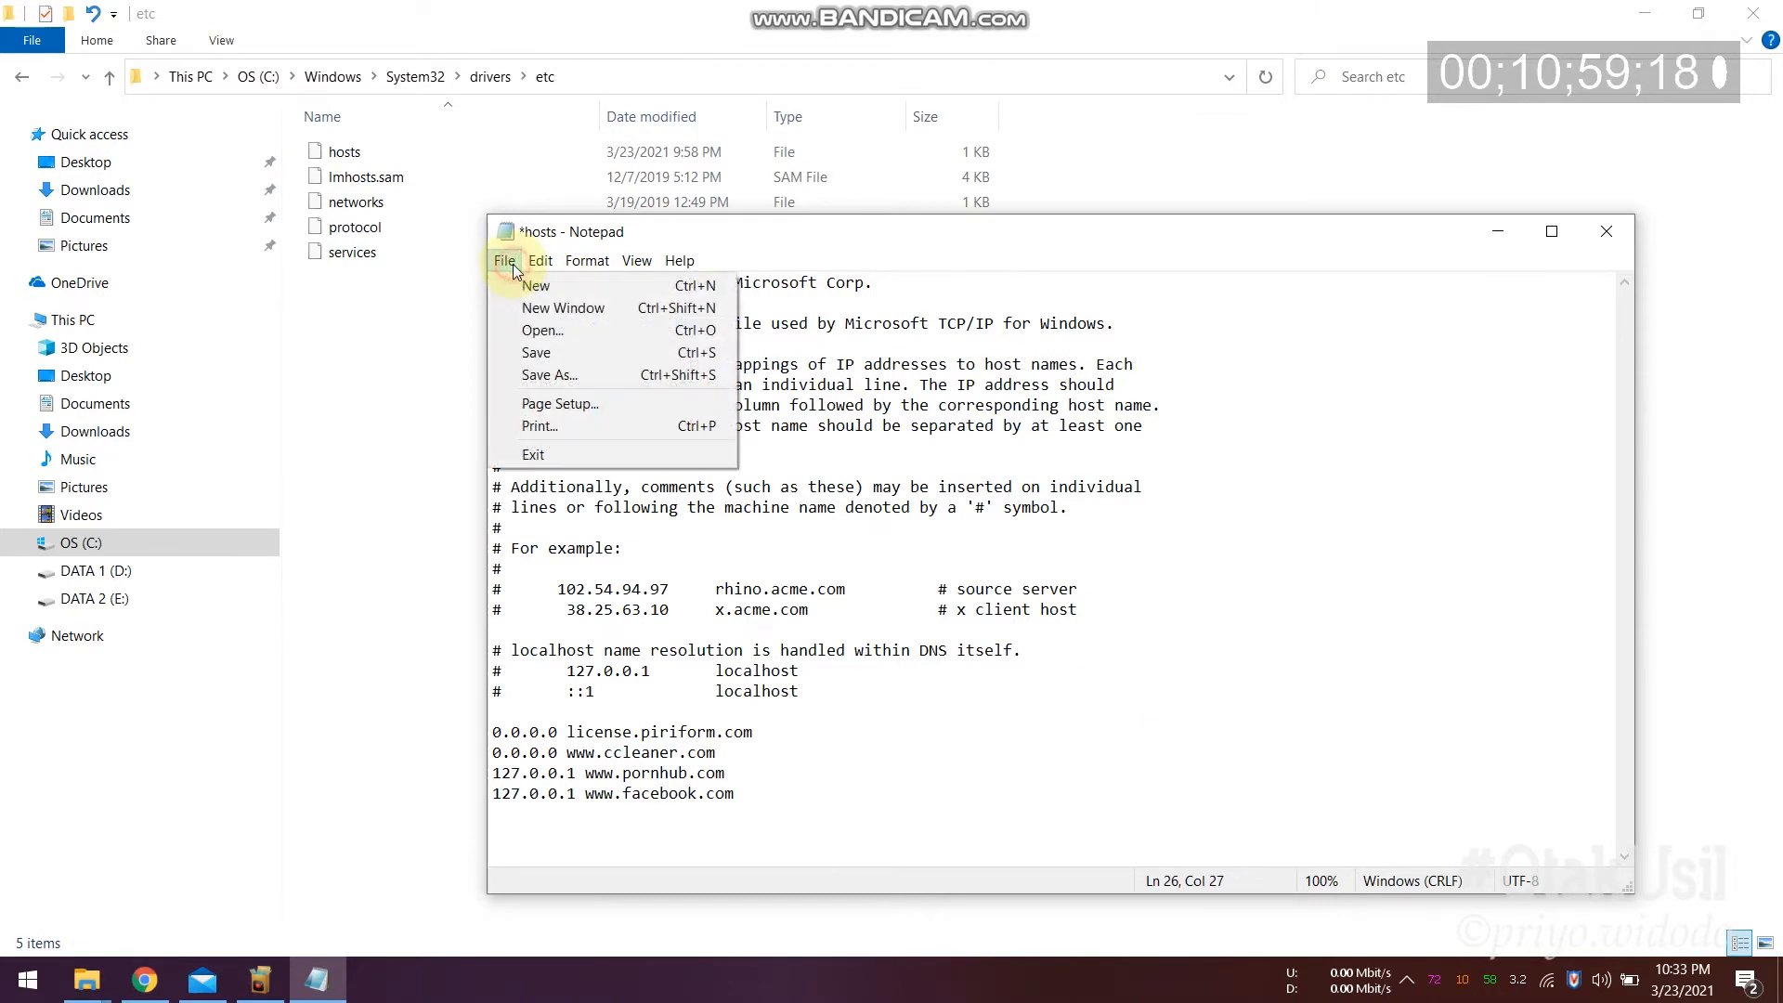
left_click(555, 355)
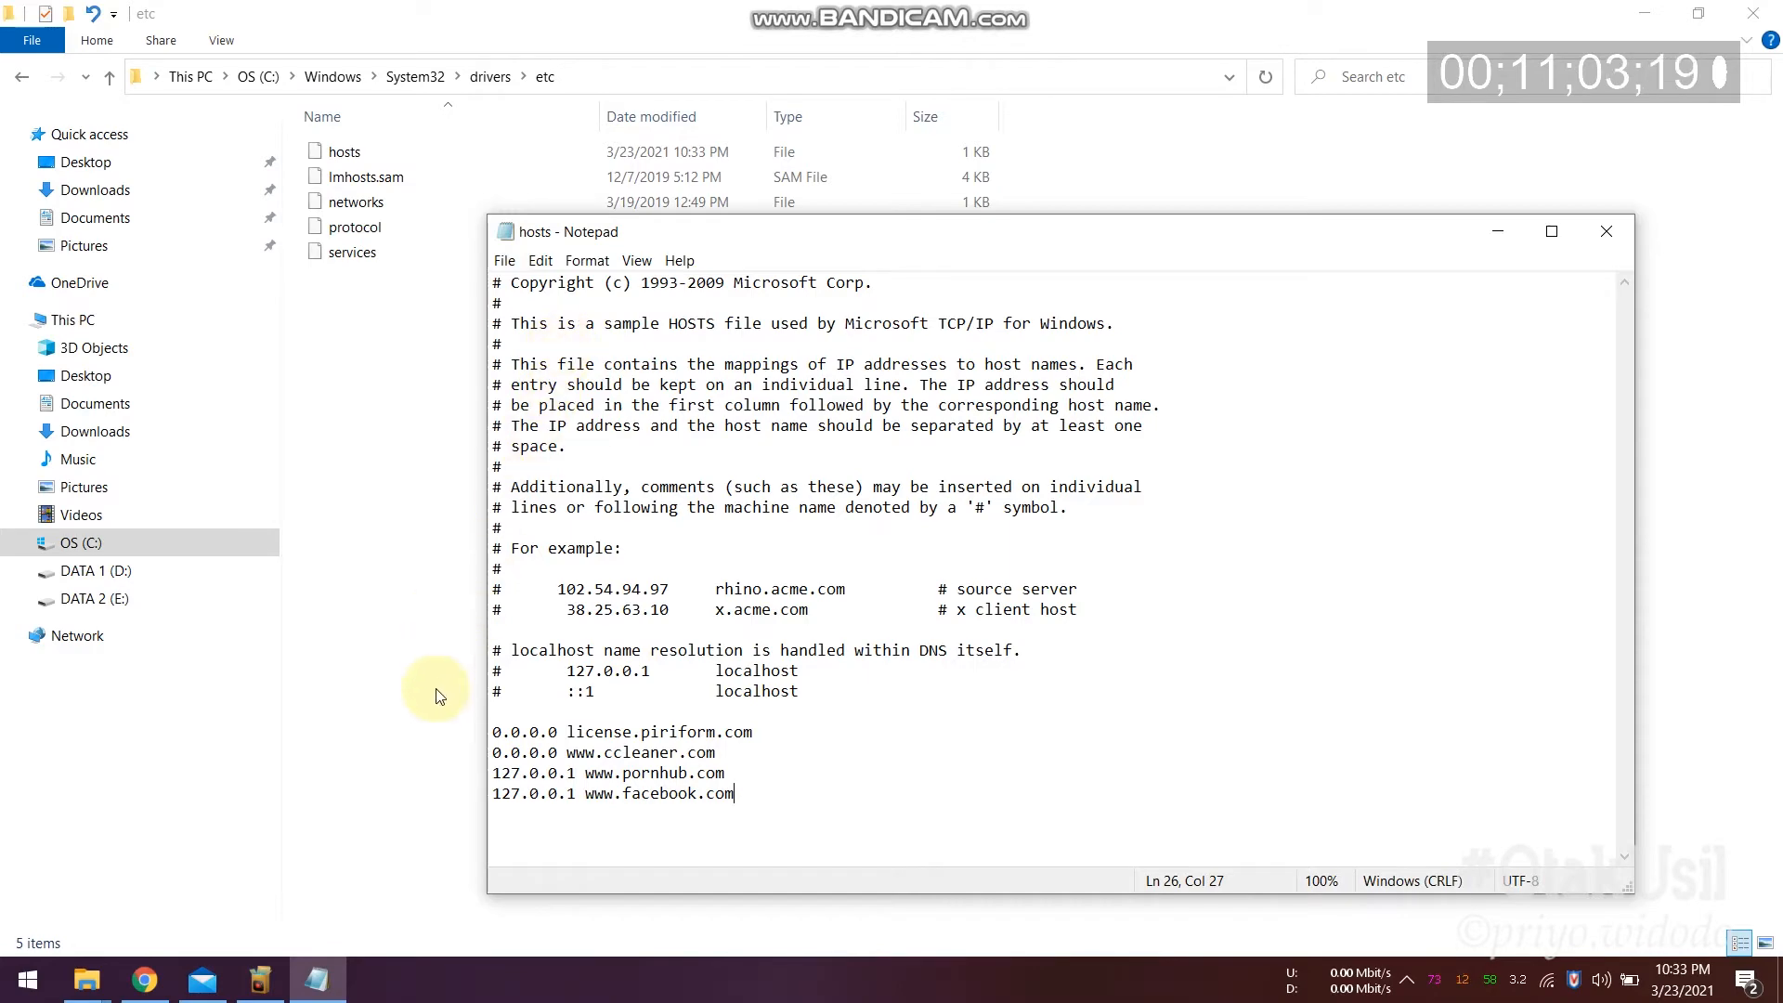
left_click(147, 980)
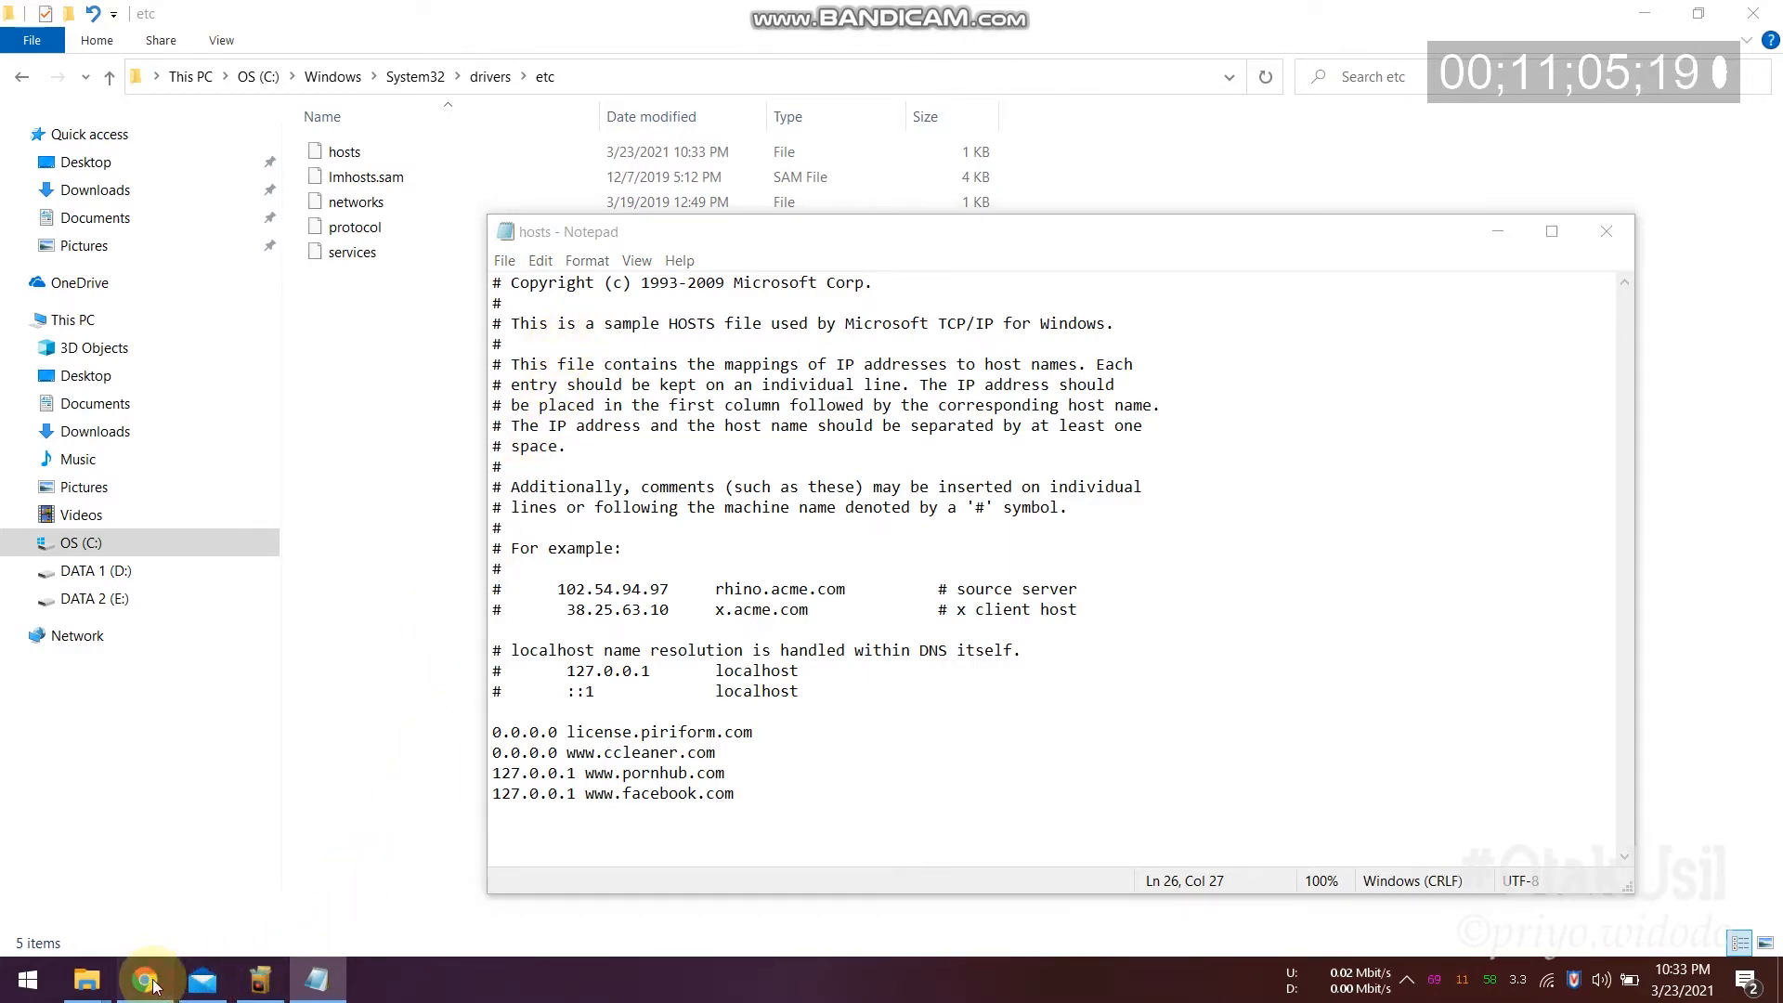
Step: Reload the Facebook tab in Chrome, which now fails with "This site can't be reached"
left_click(140, 18)
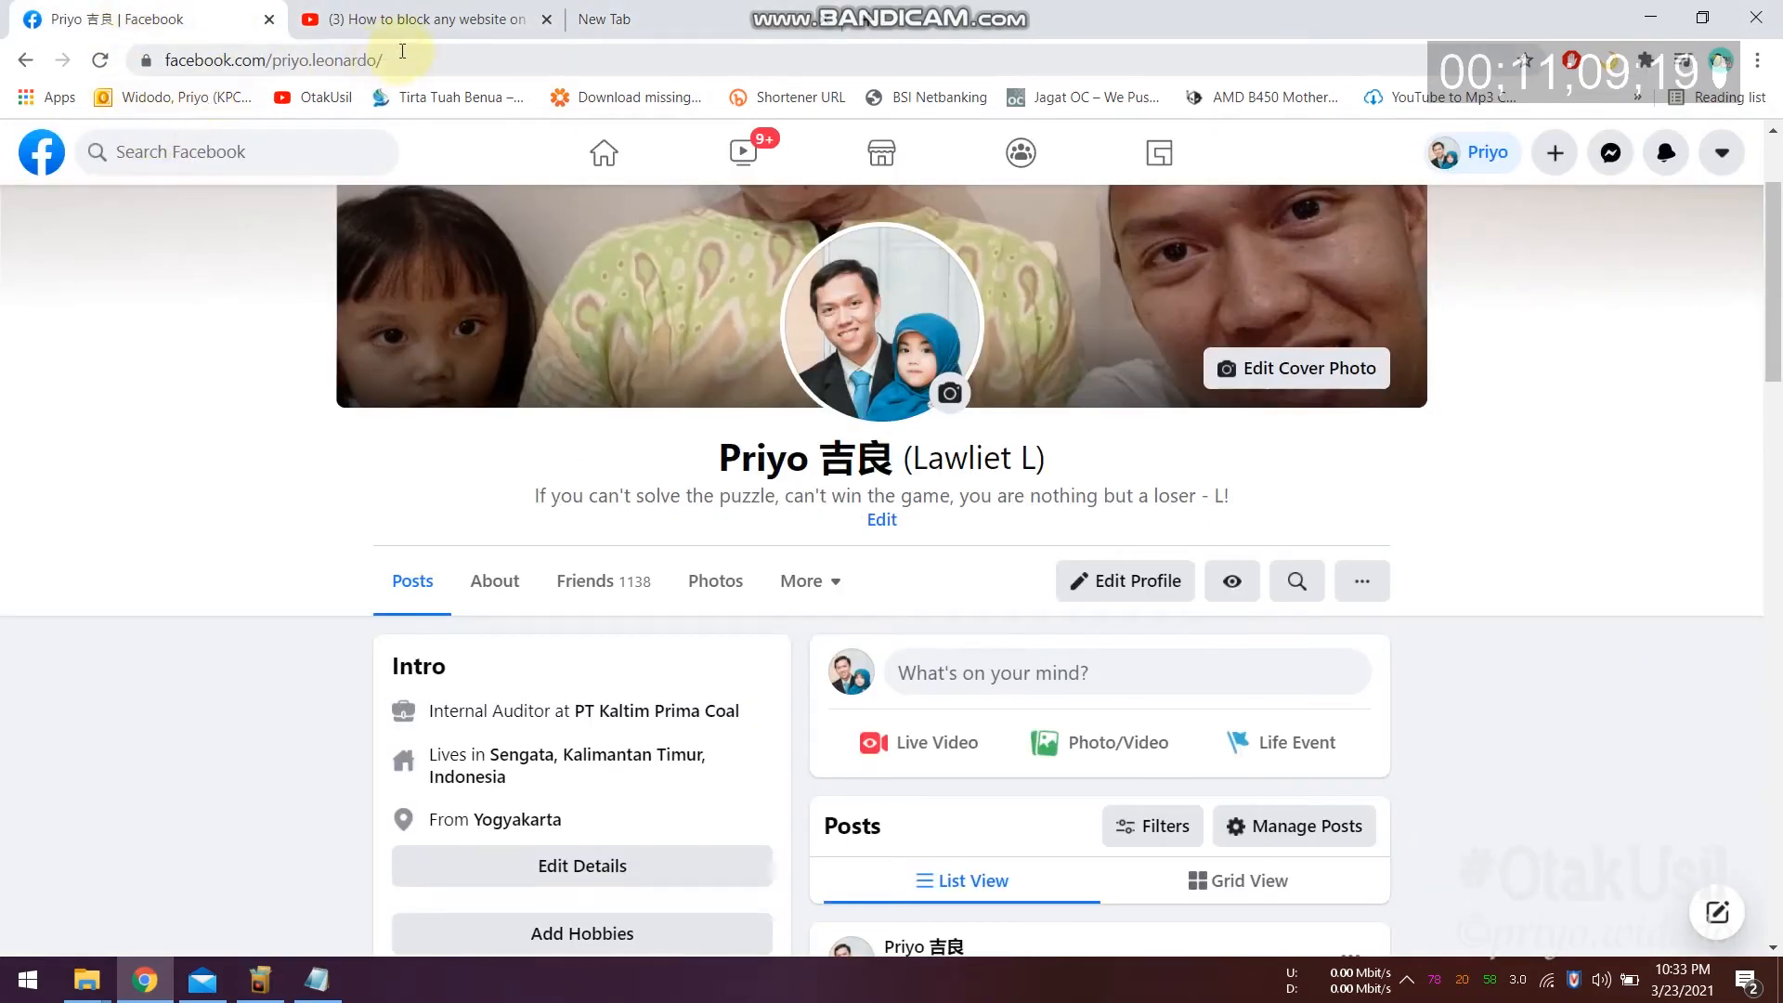
left_click(409, 55)
key("Return")
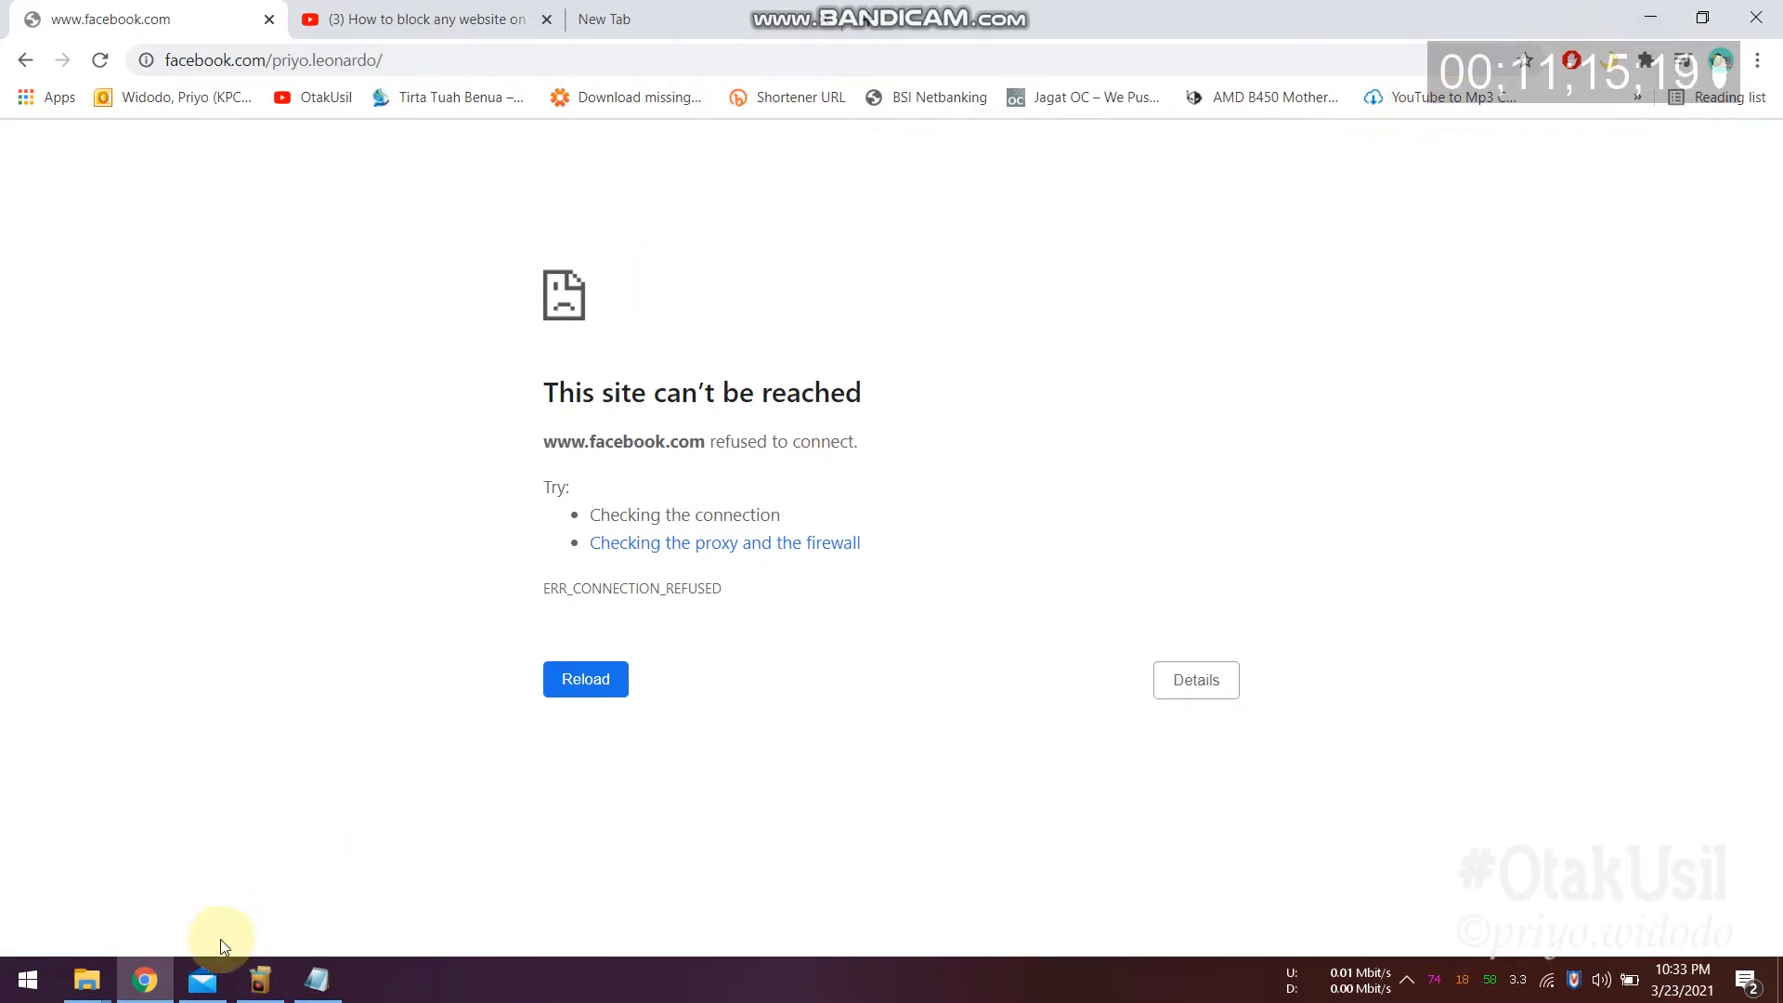
left_click(22, 982)
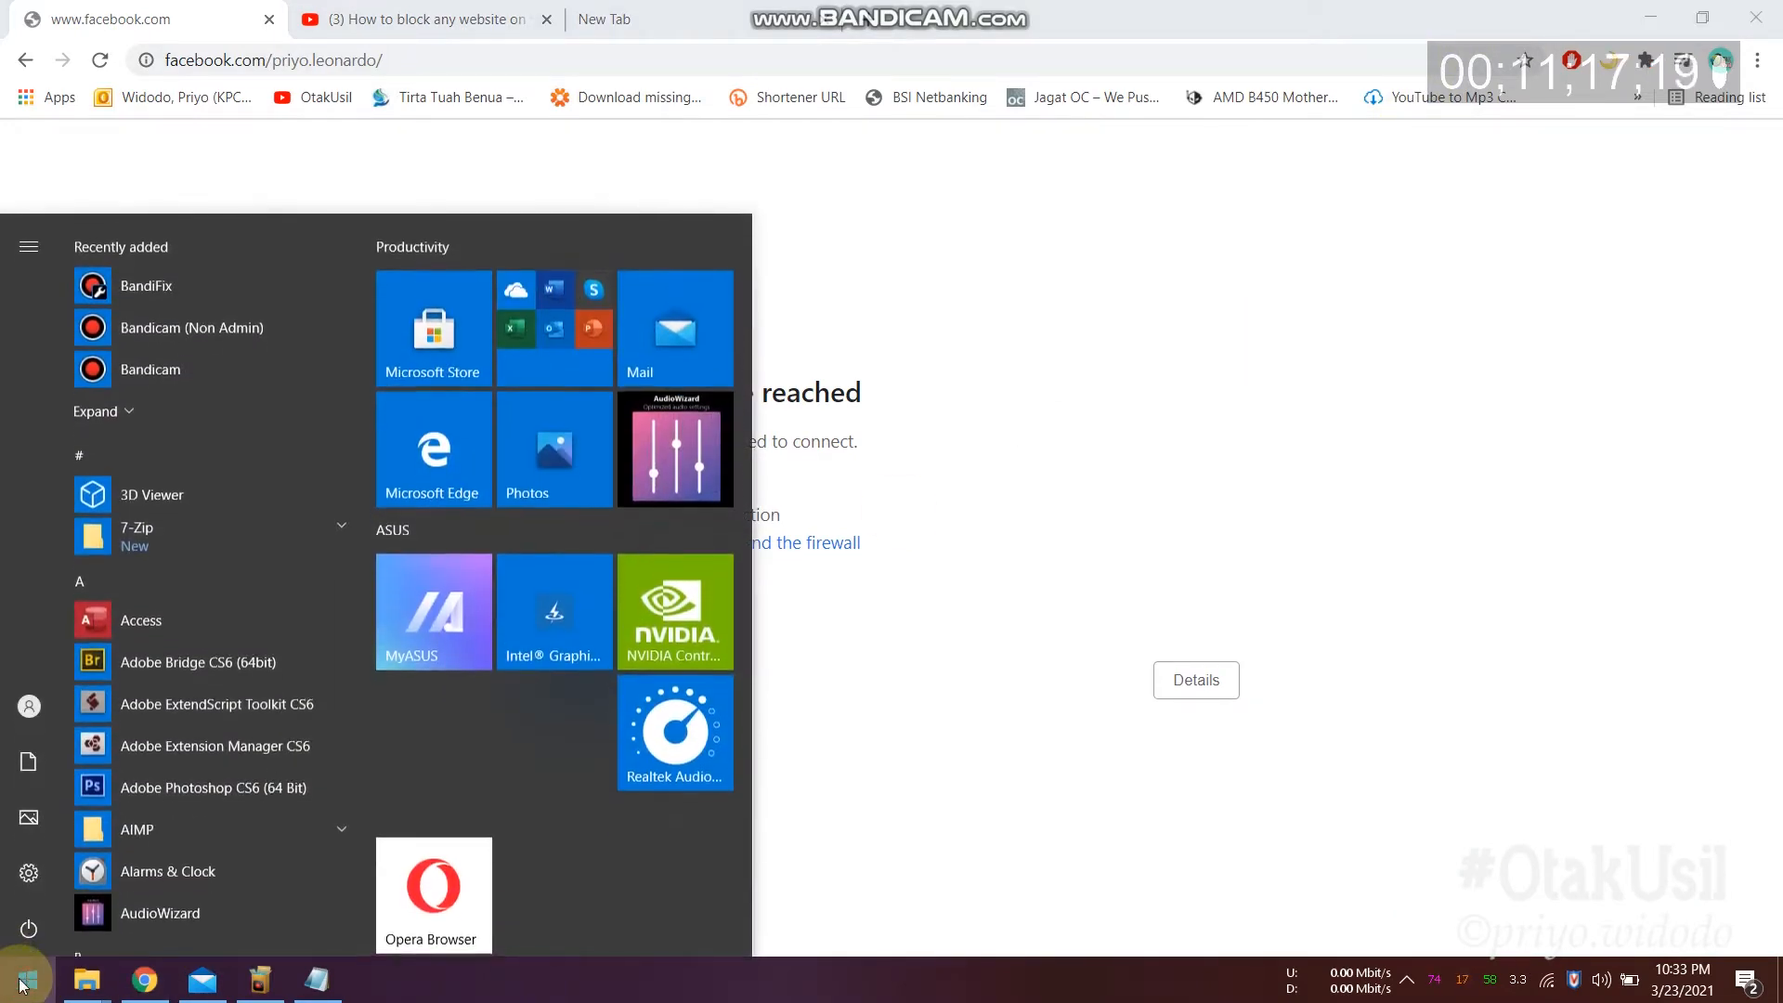
type("edg")
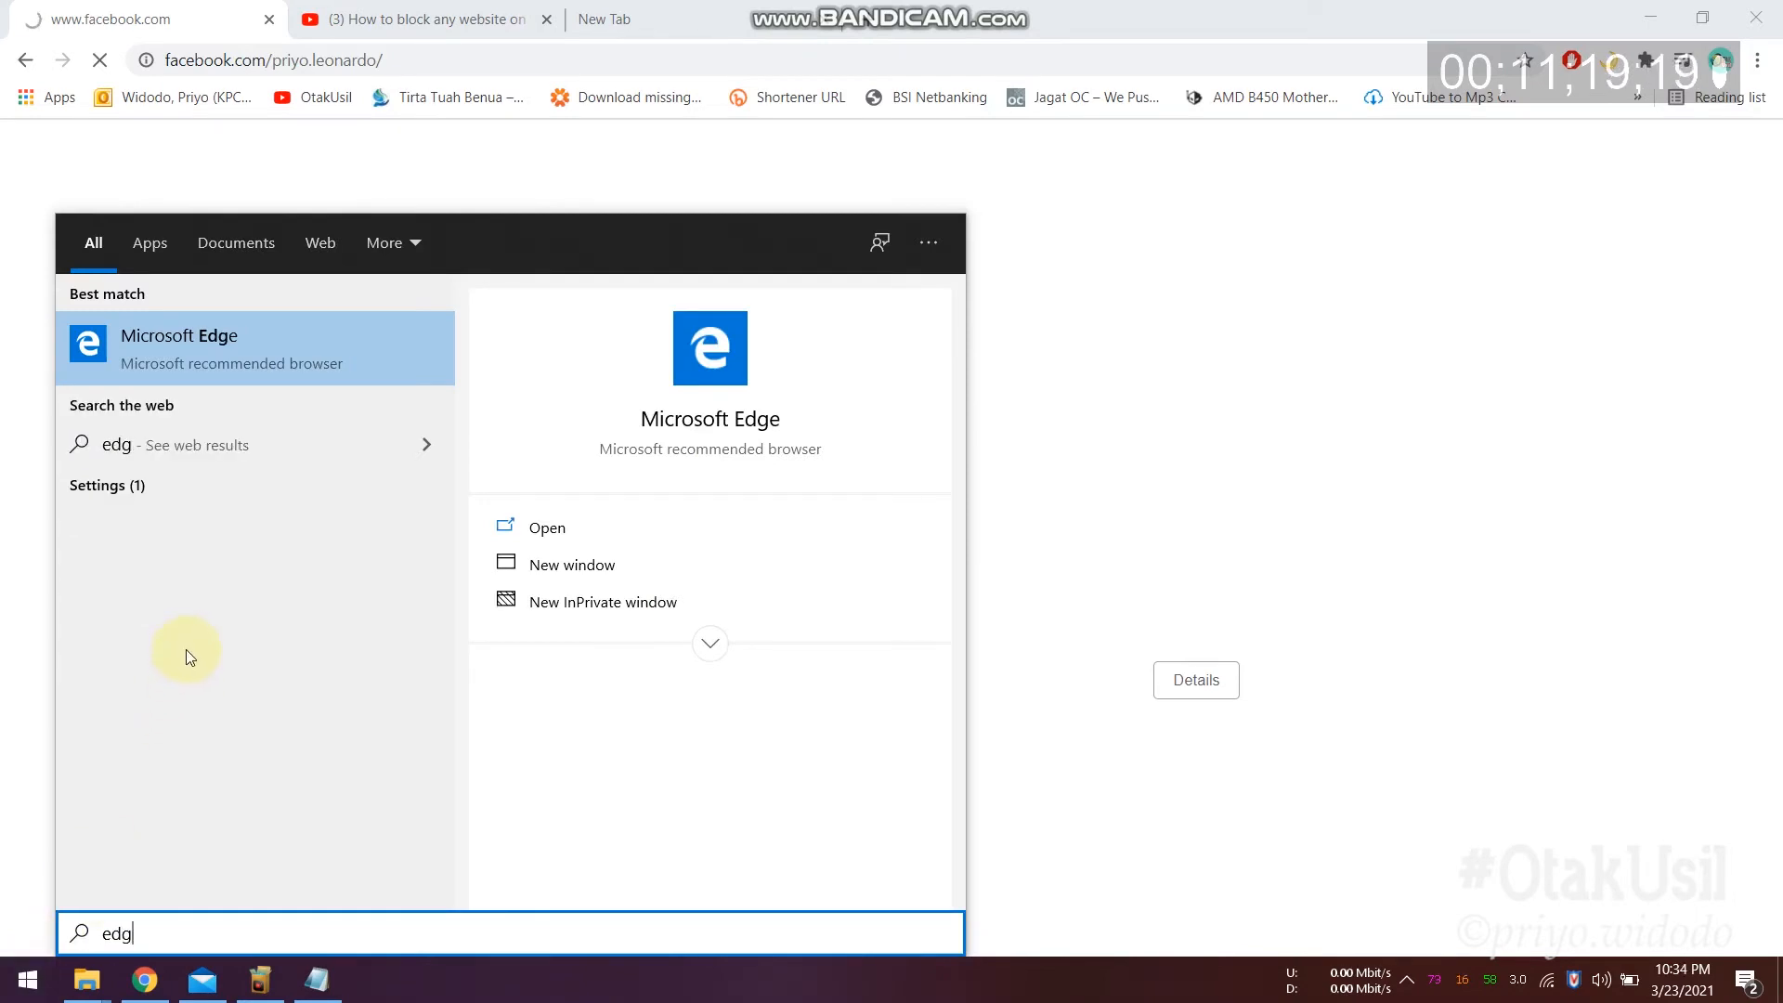
left_click(215, 339)
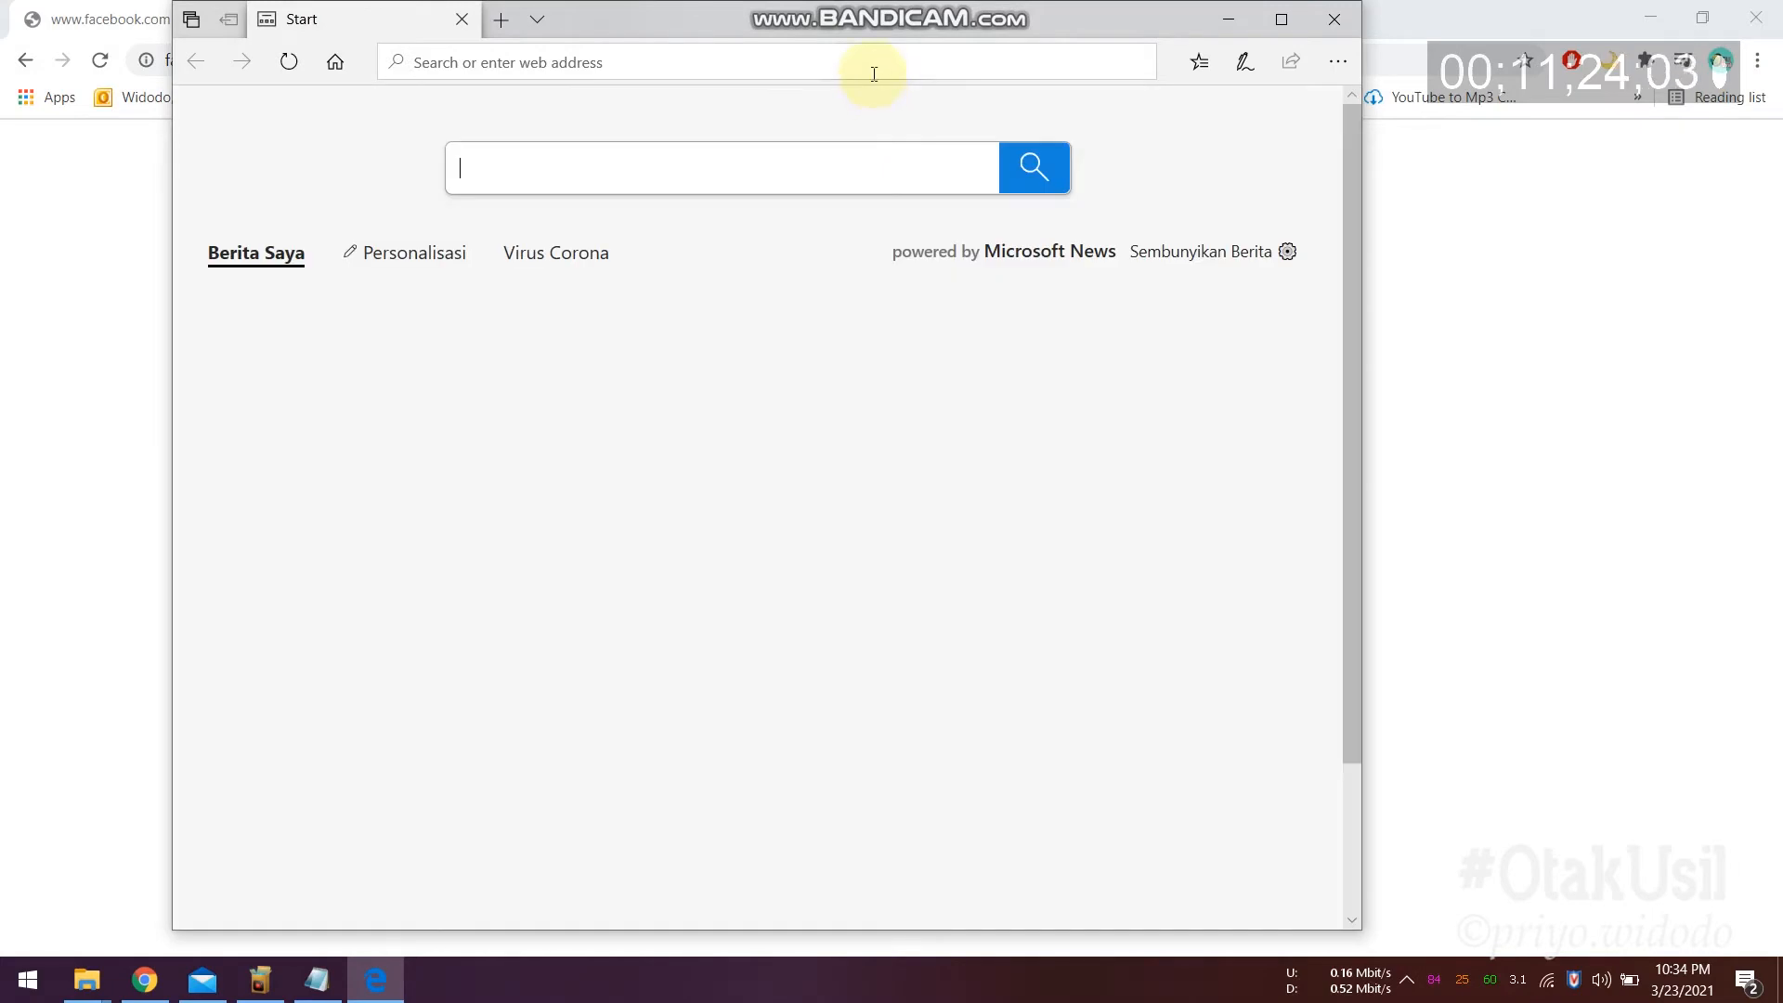
left_click(873, 66)
type("www.")
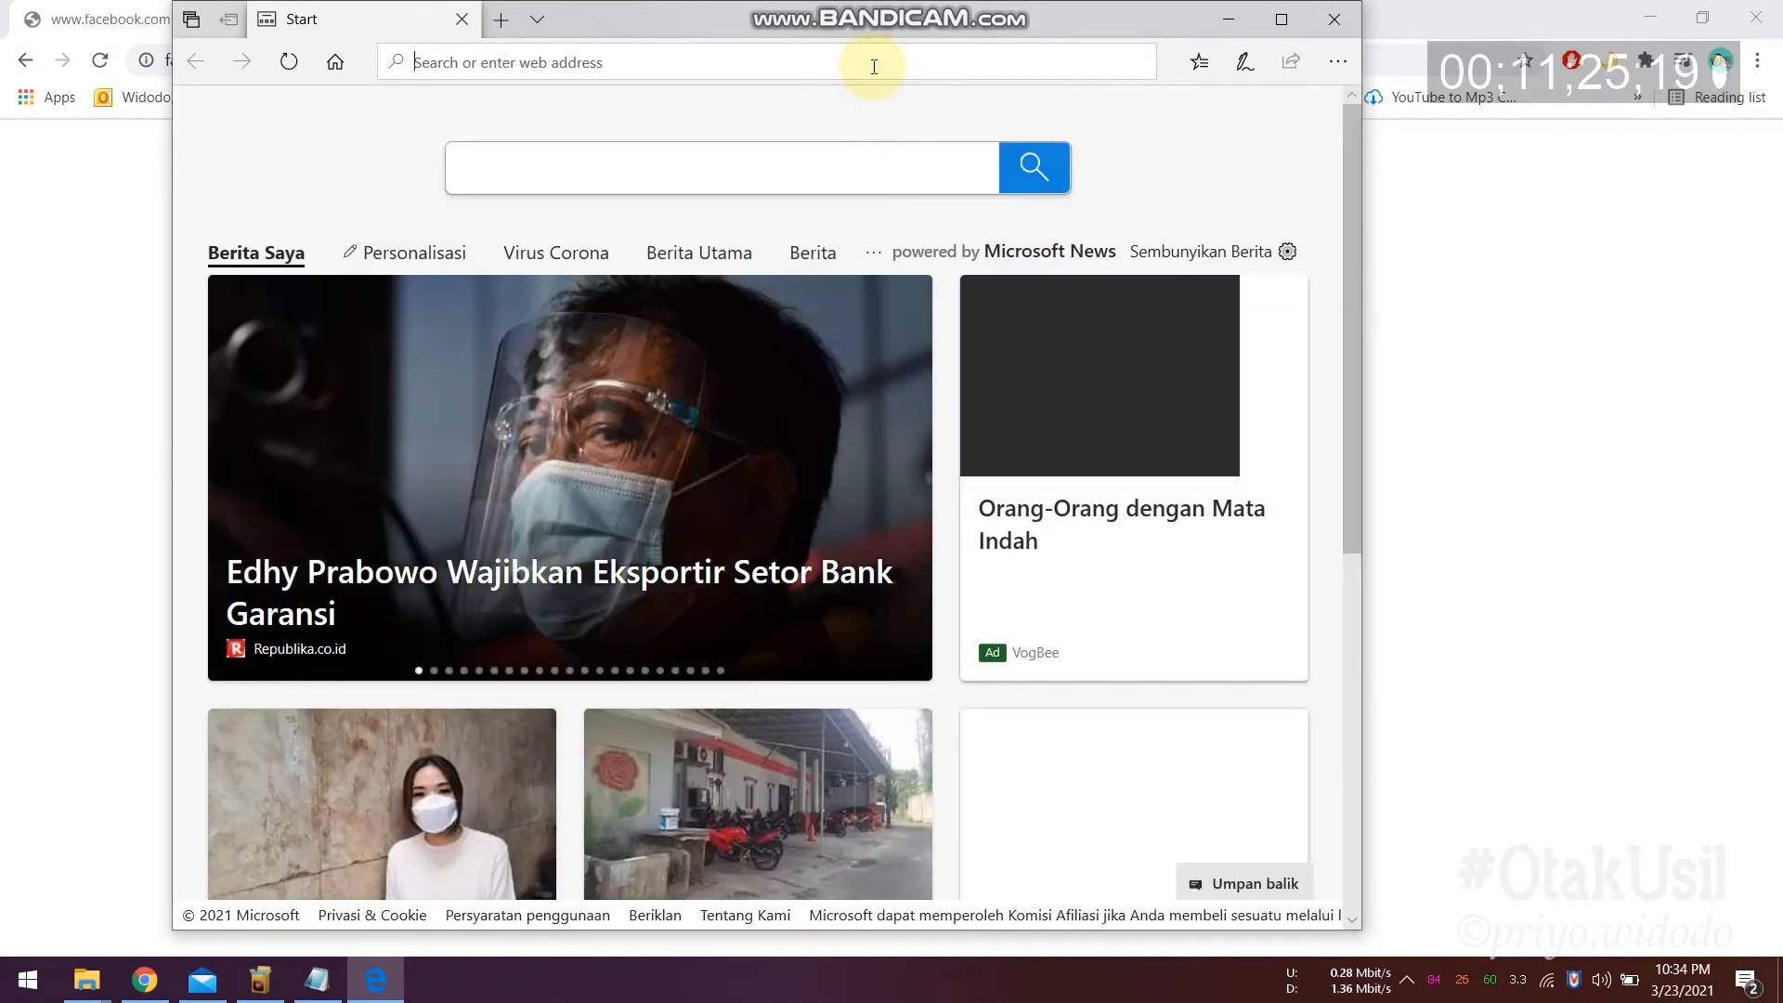
type("fac")
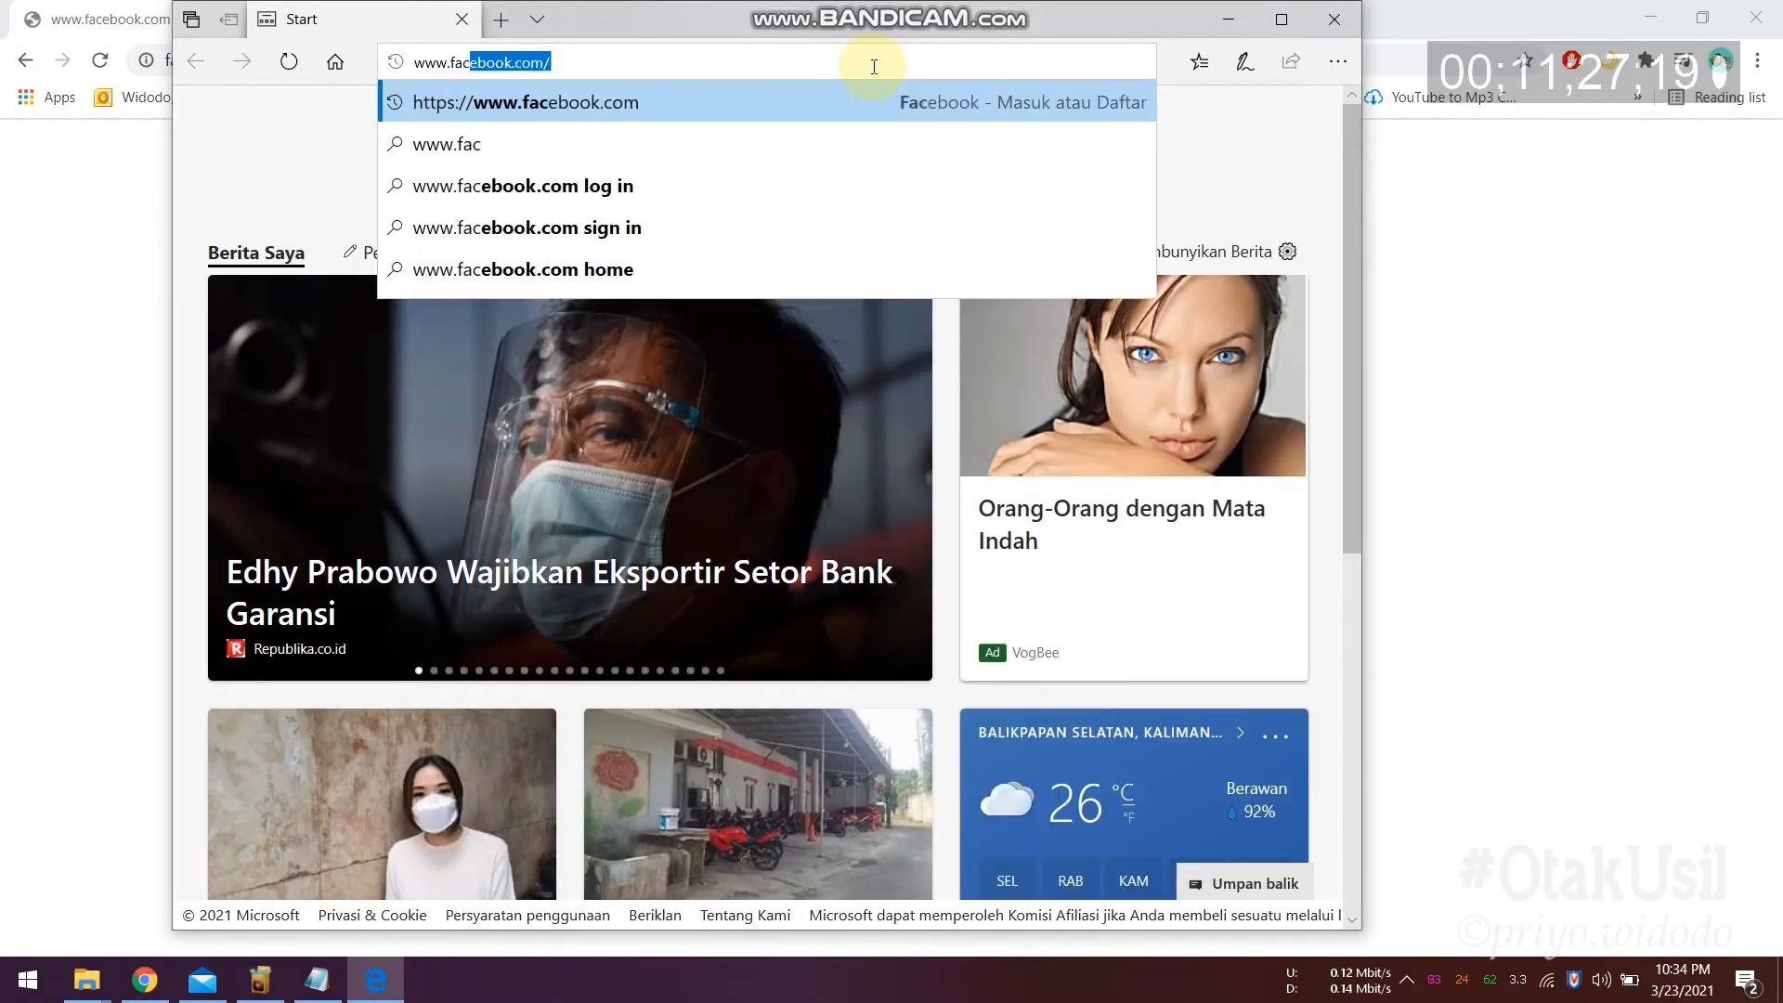
key("Return")
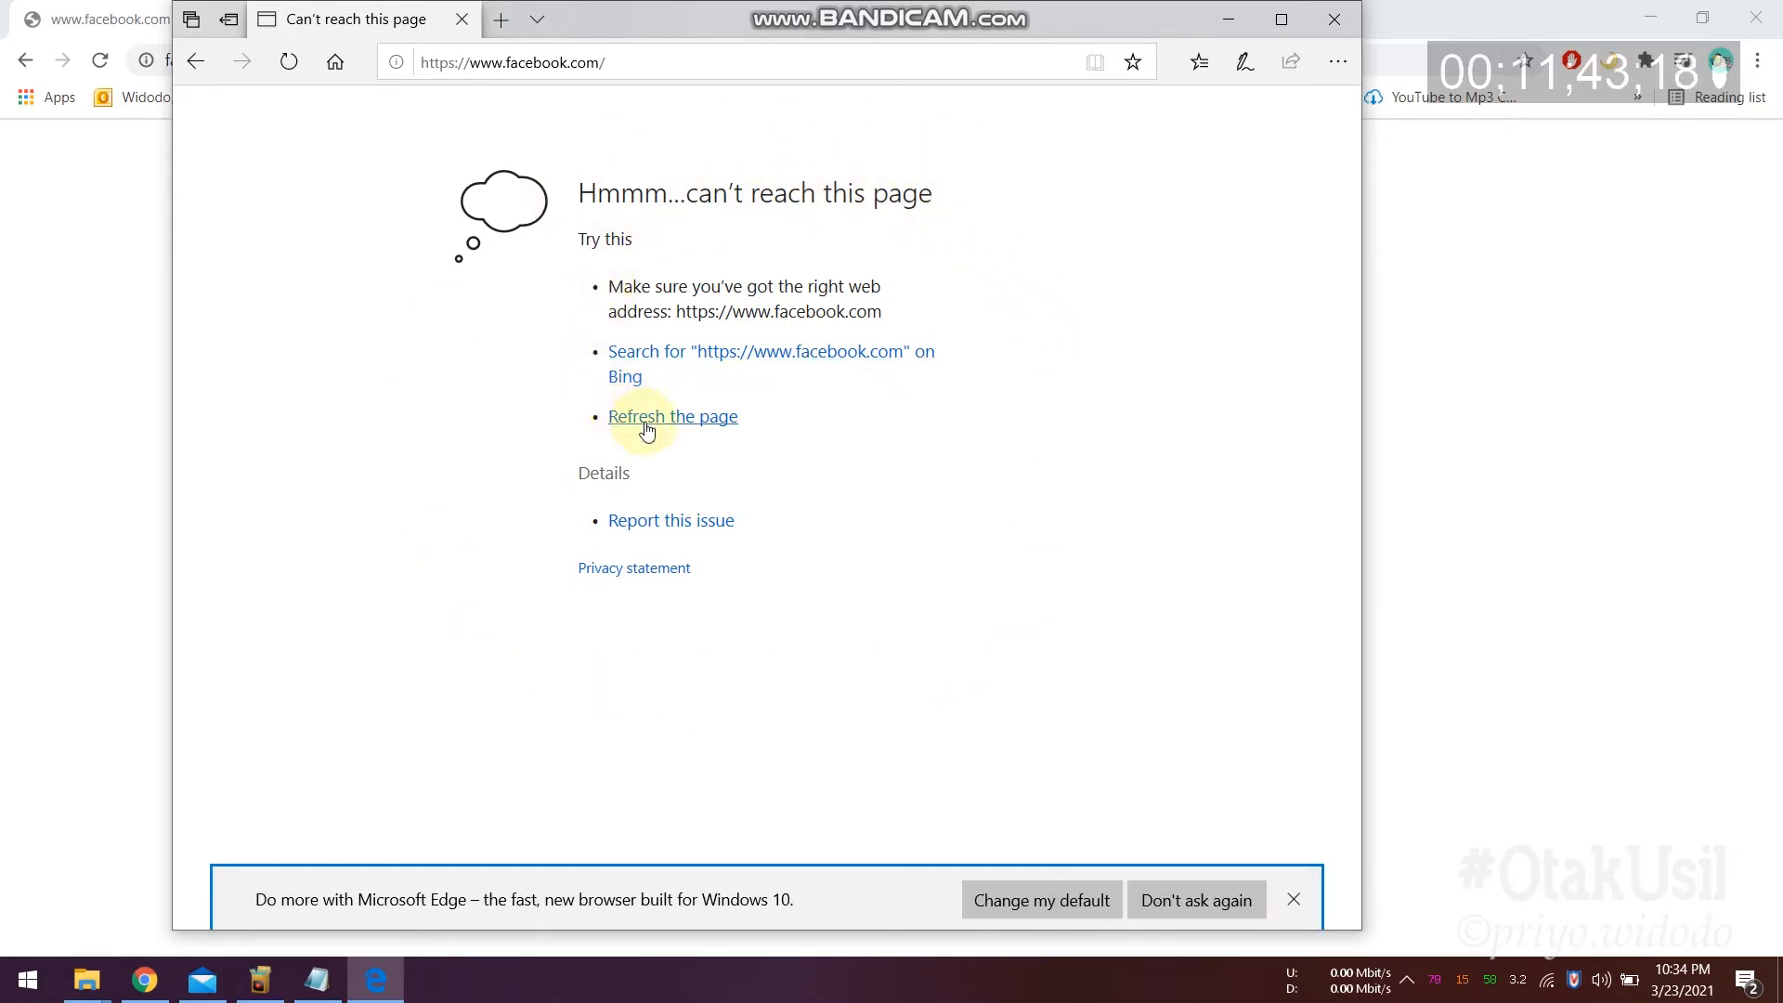
left_click(1290, 899)
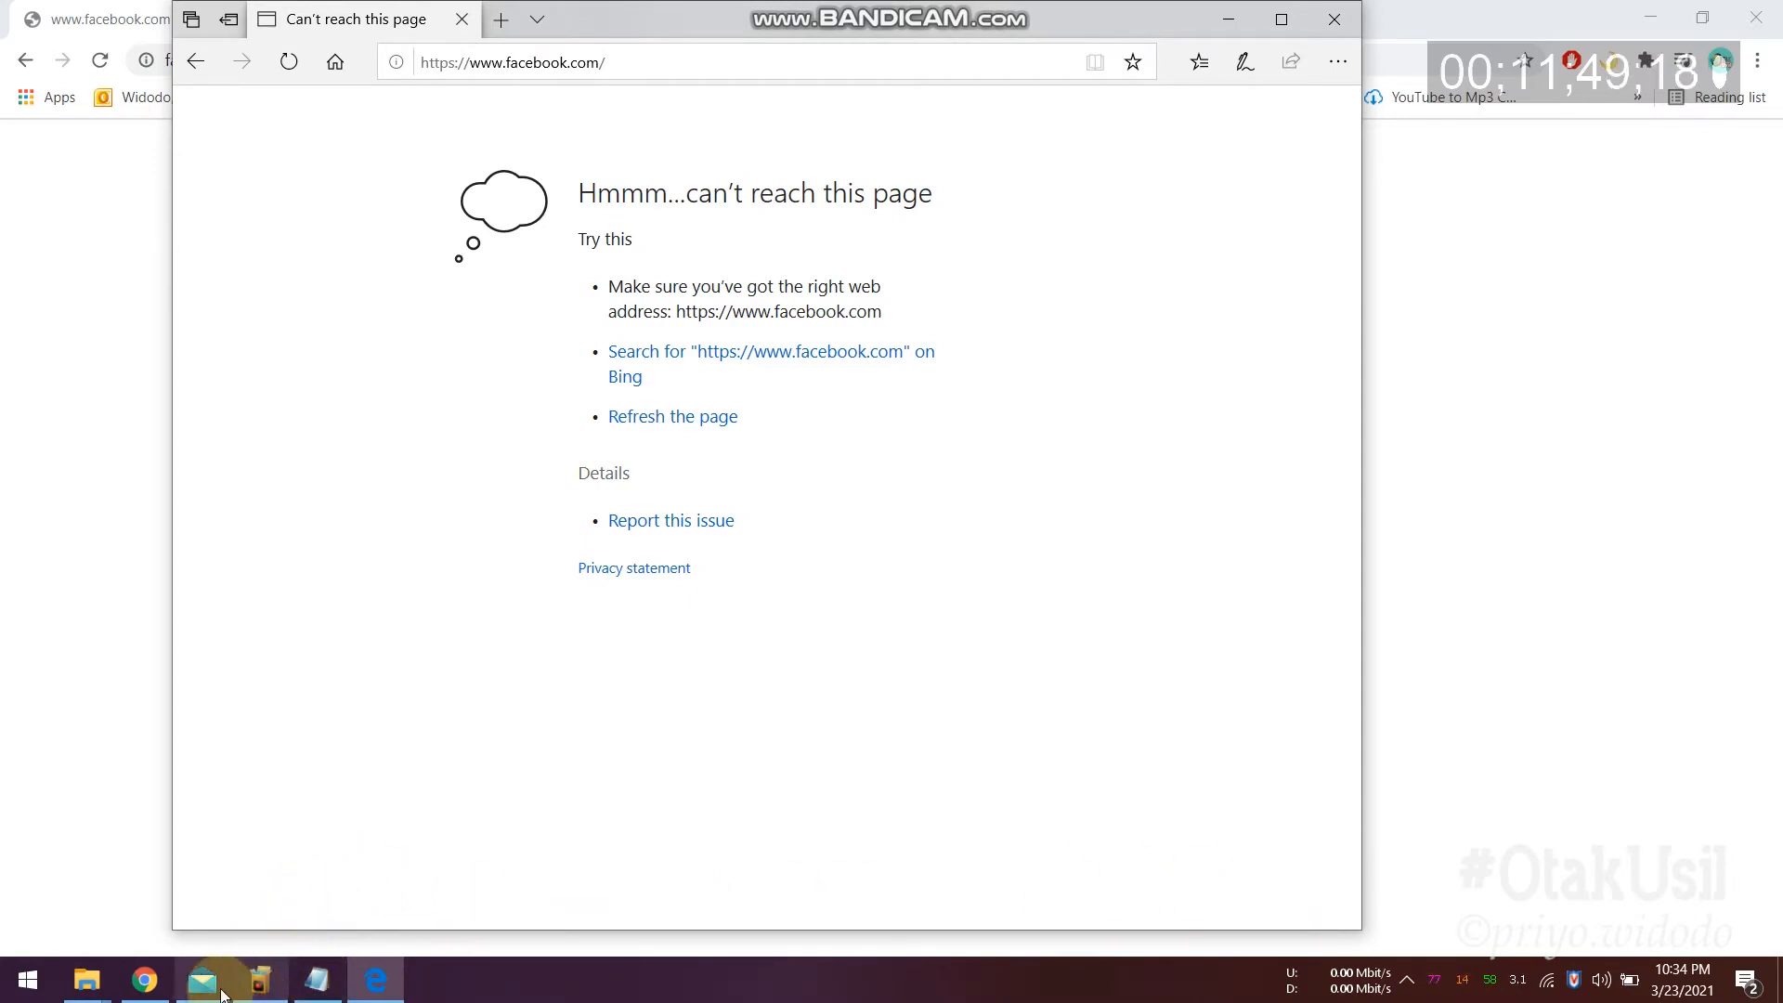
left_click(316, 982)
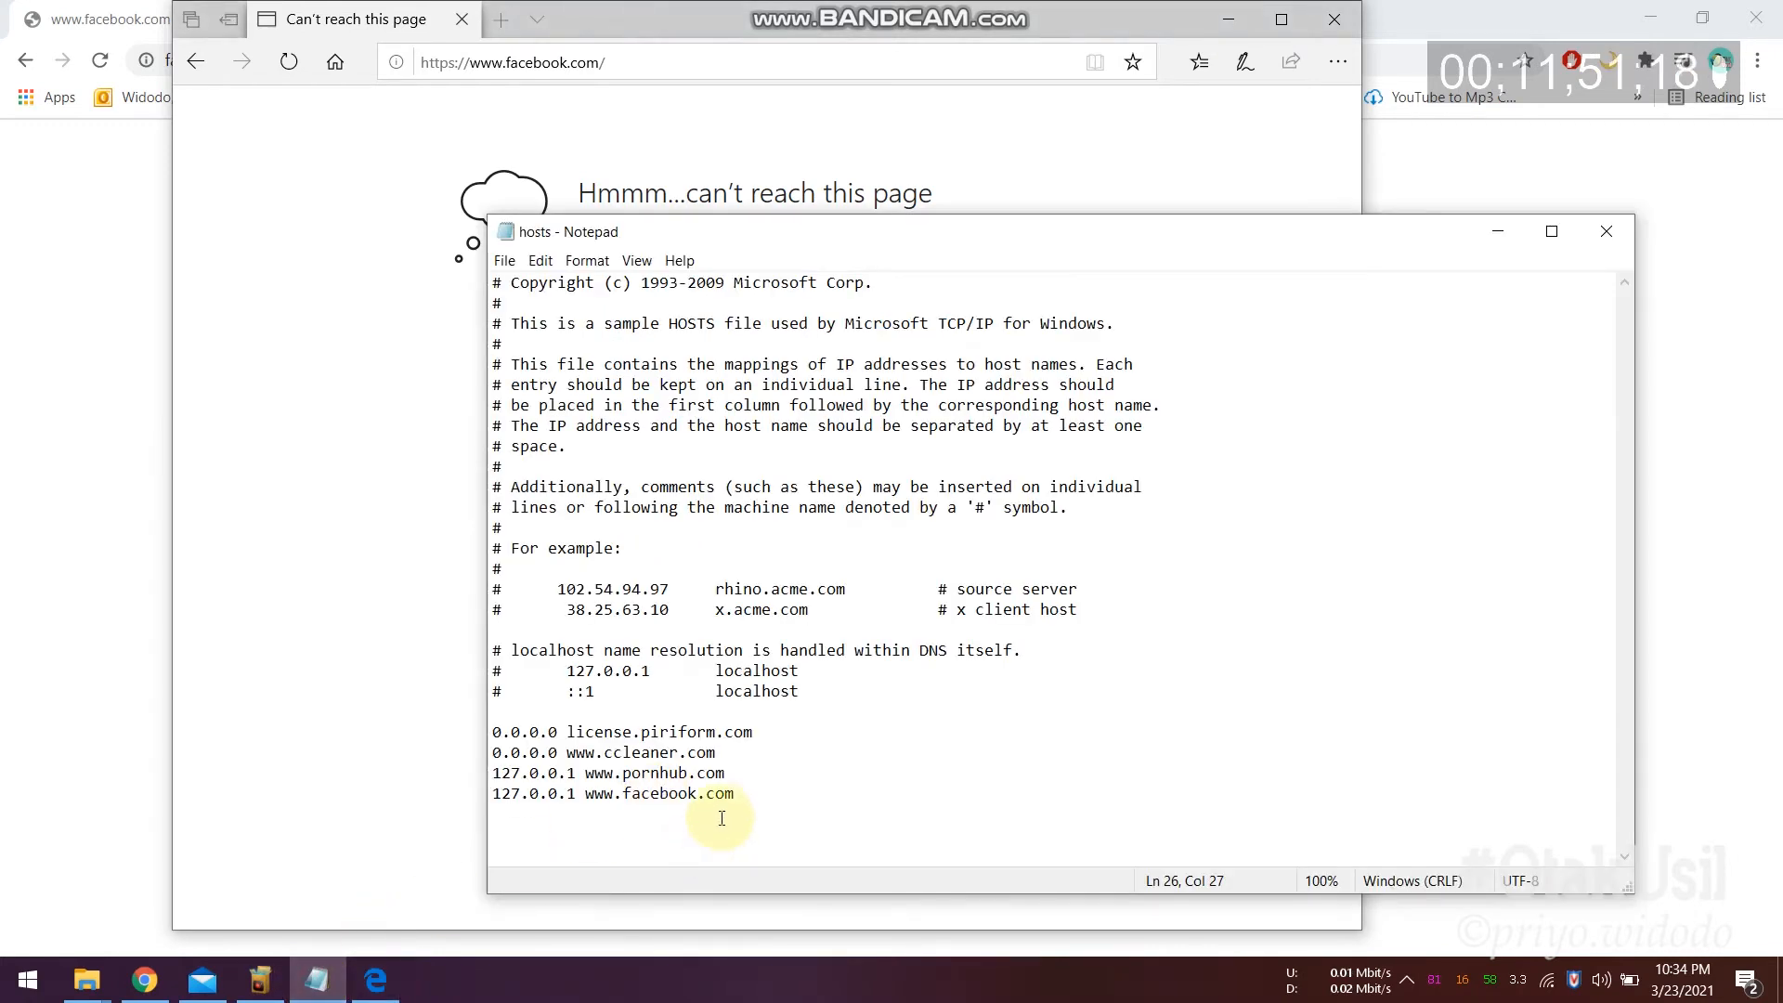
left_click_drag(734, 793, 484, 795)
key("BackSpace")
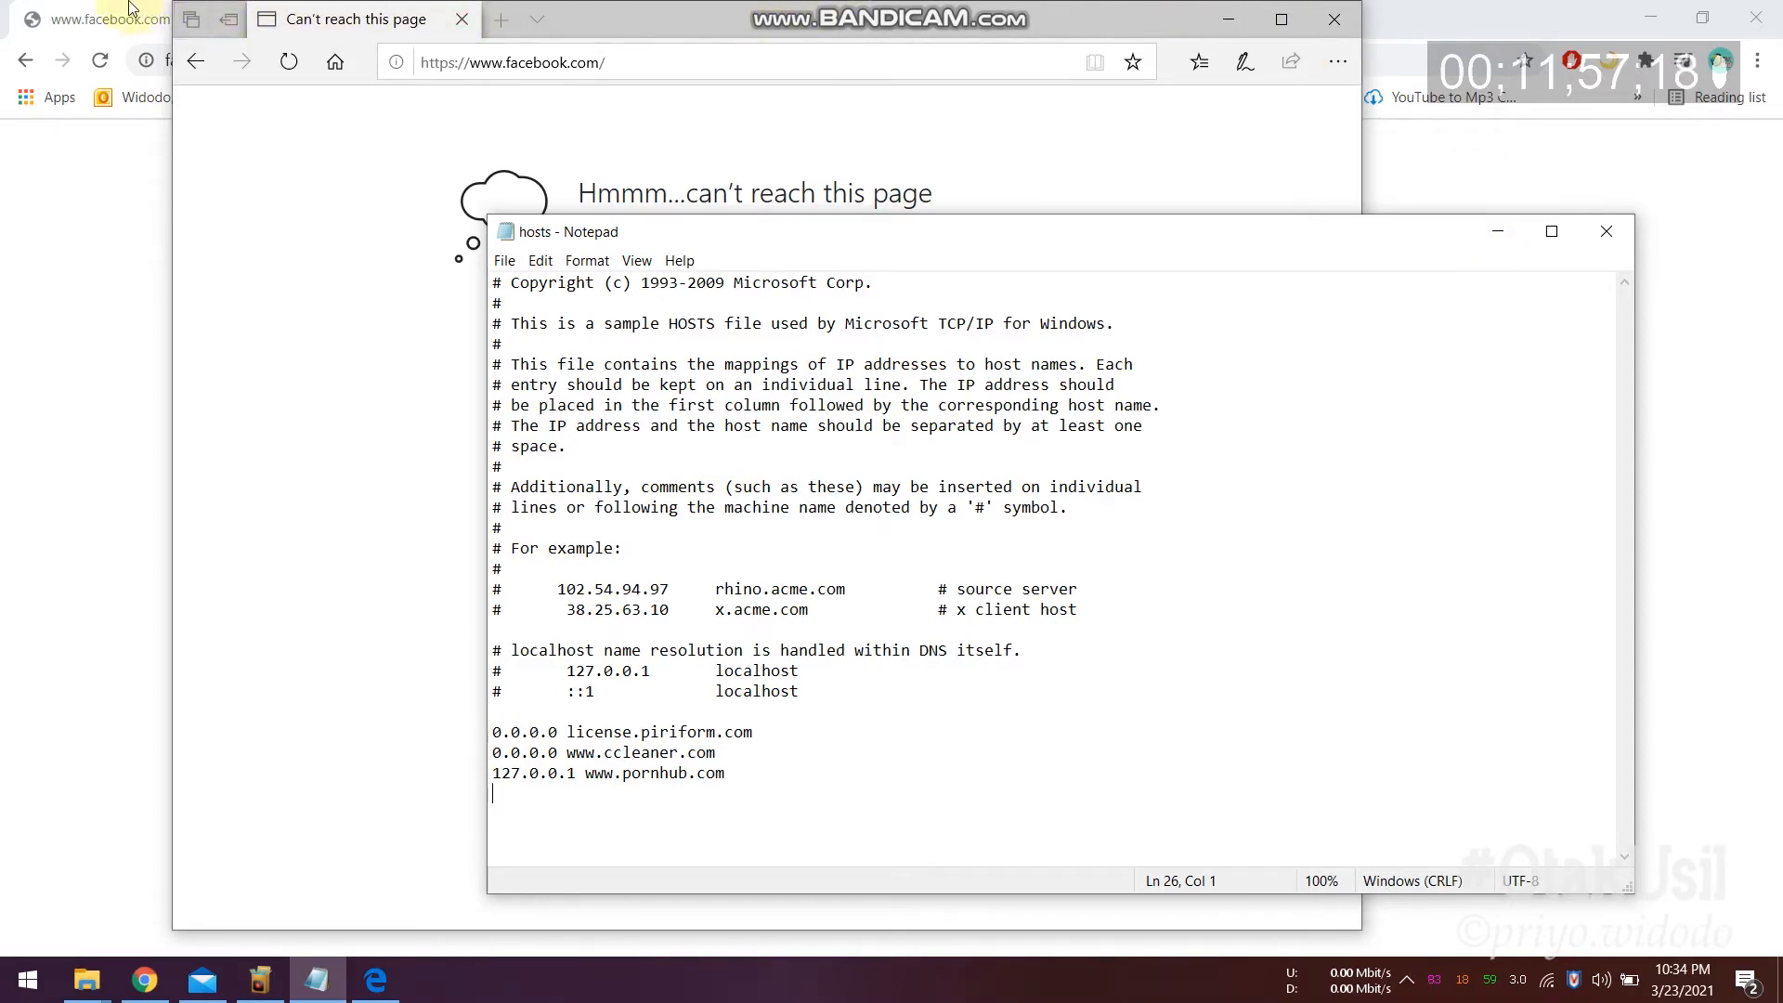
left_click(100, 13)
left_click(99, 60)
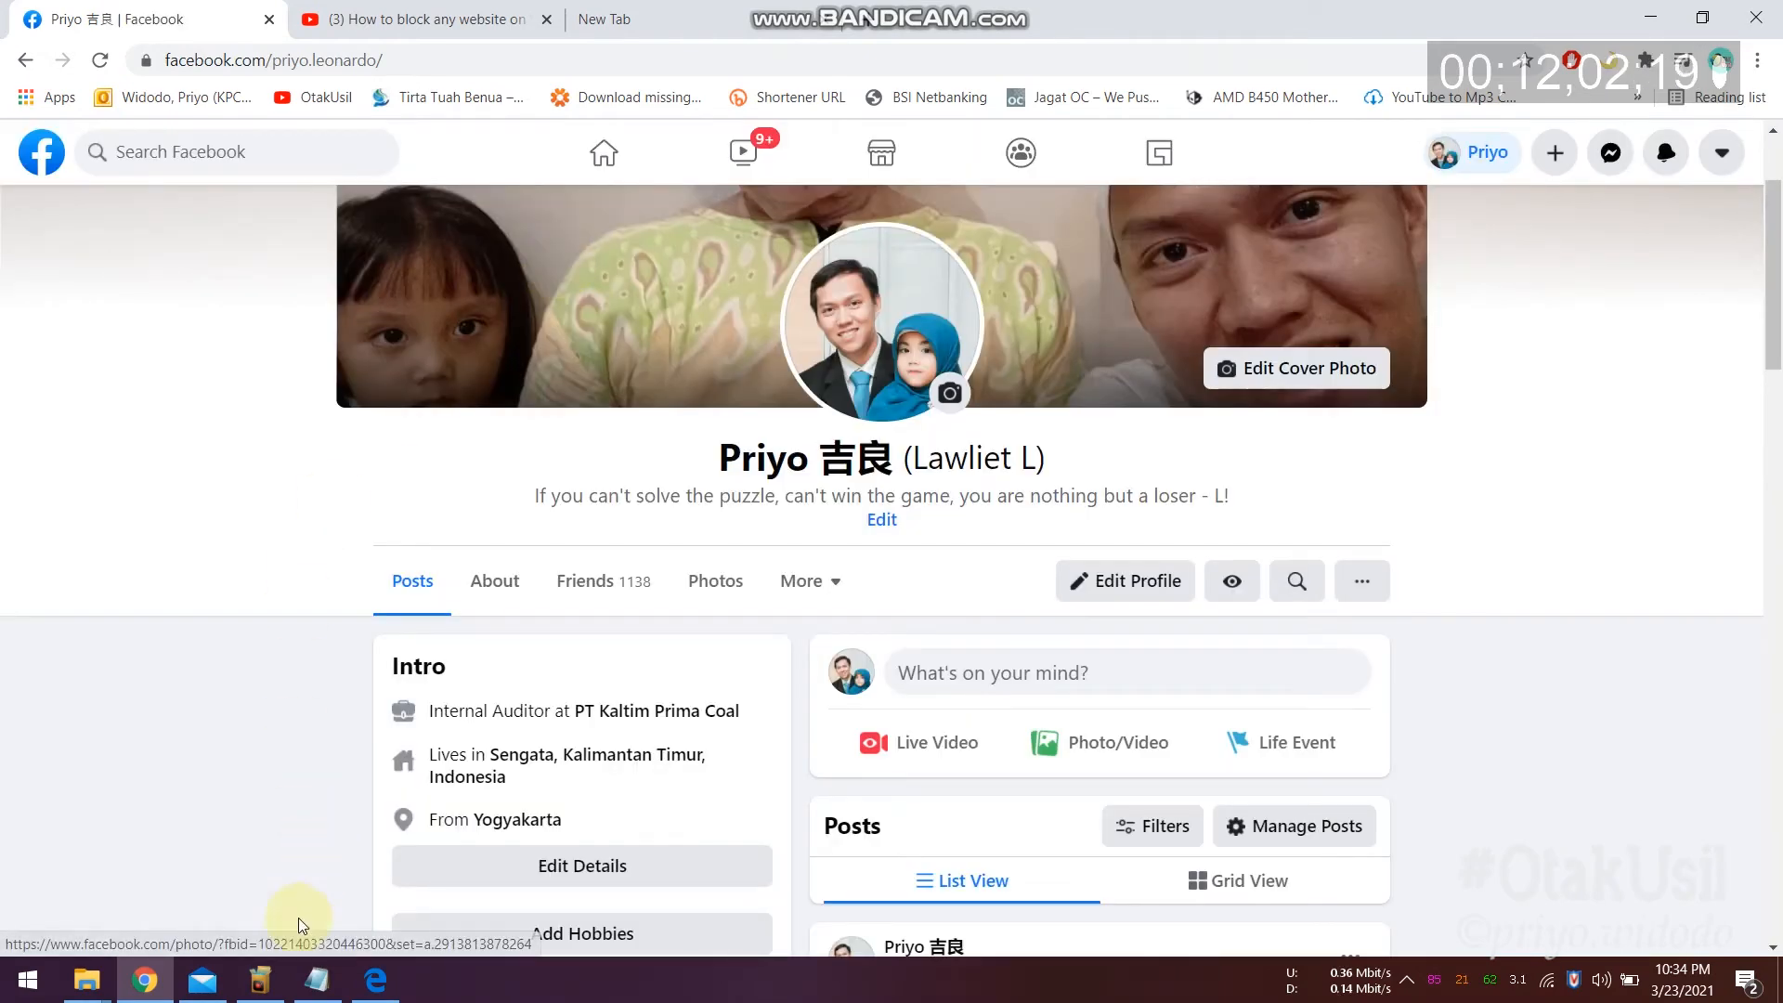
Step: Load facebook.com in a new Edge tab and close the old "can't reach this page" tab
left_click(375, 980)
left_click(506, 20)
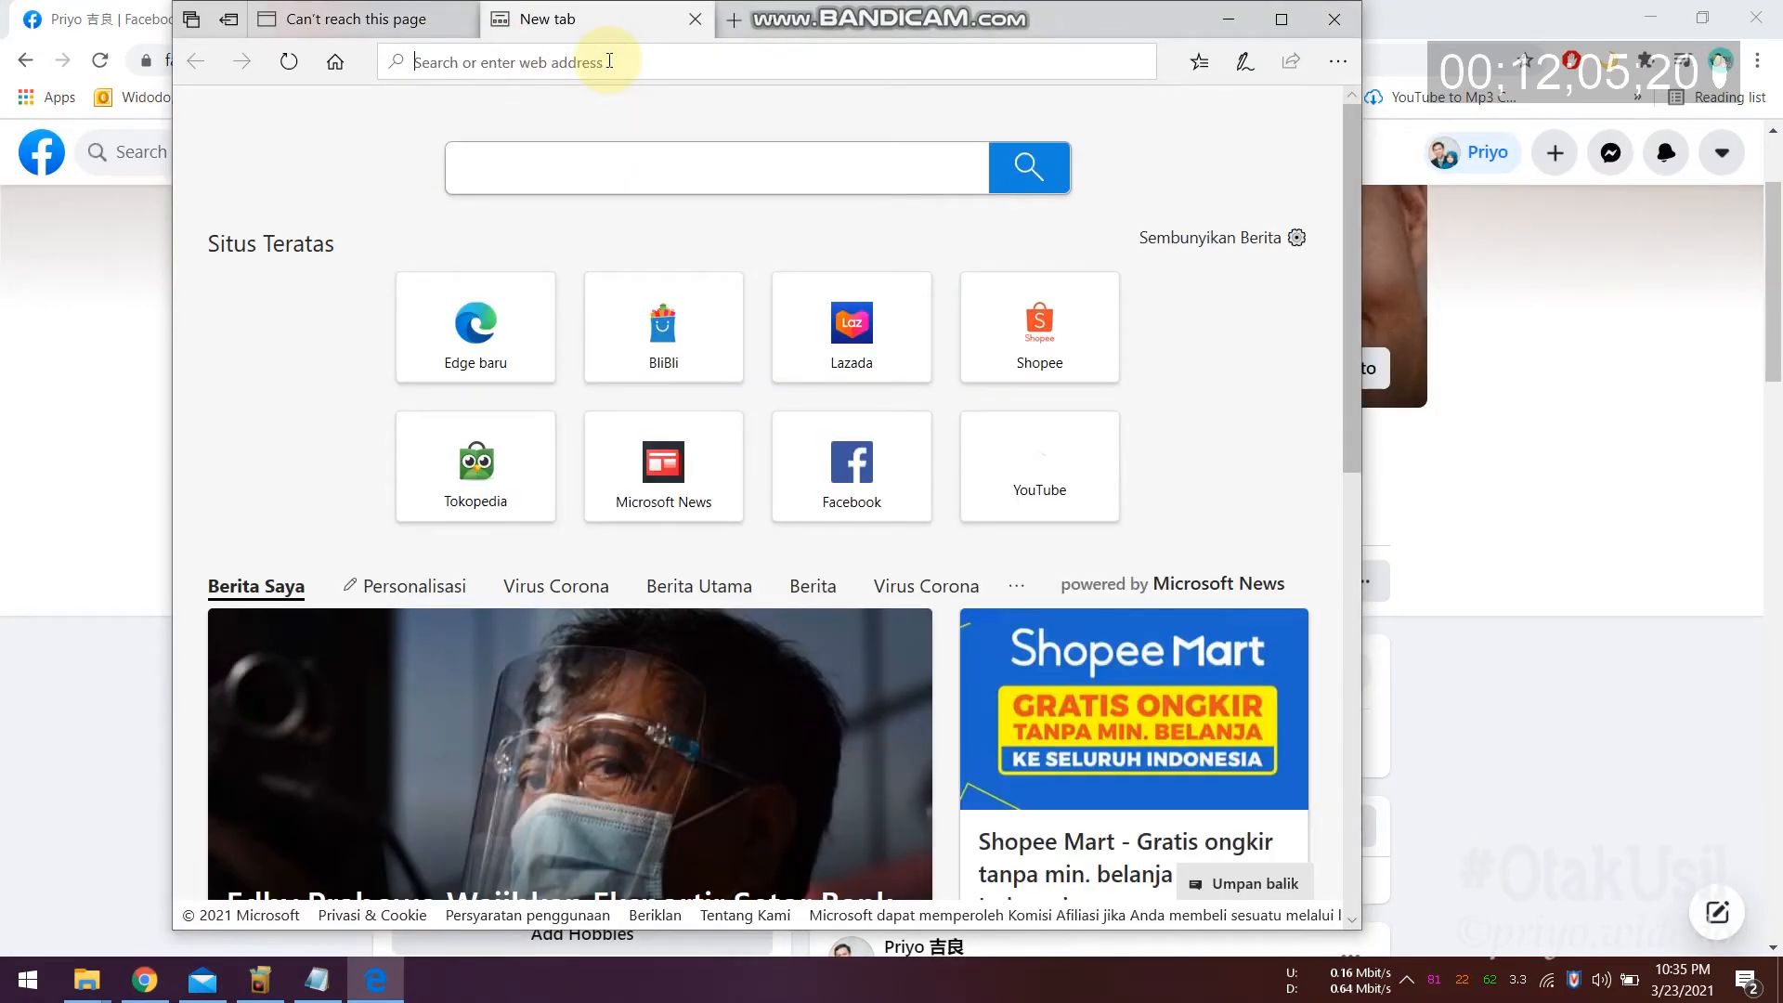
type("facebook.com/")
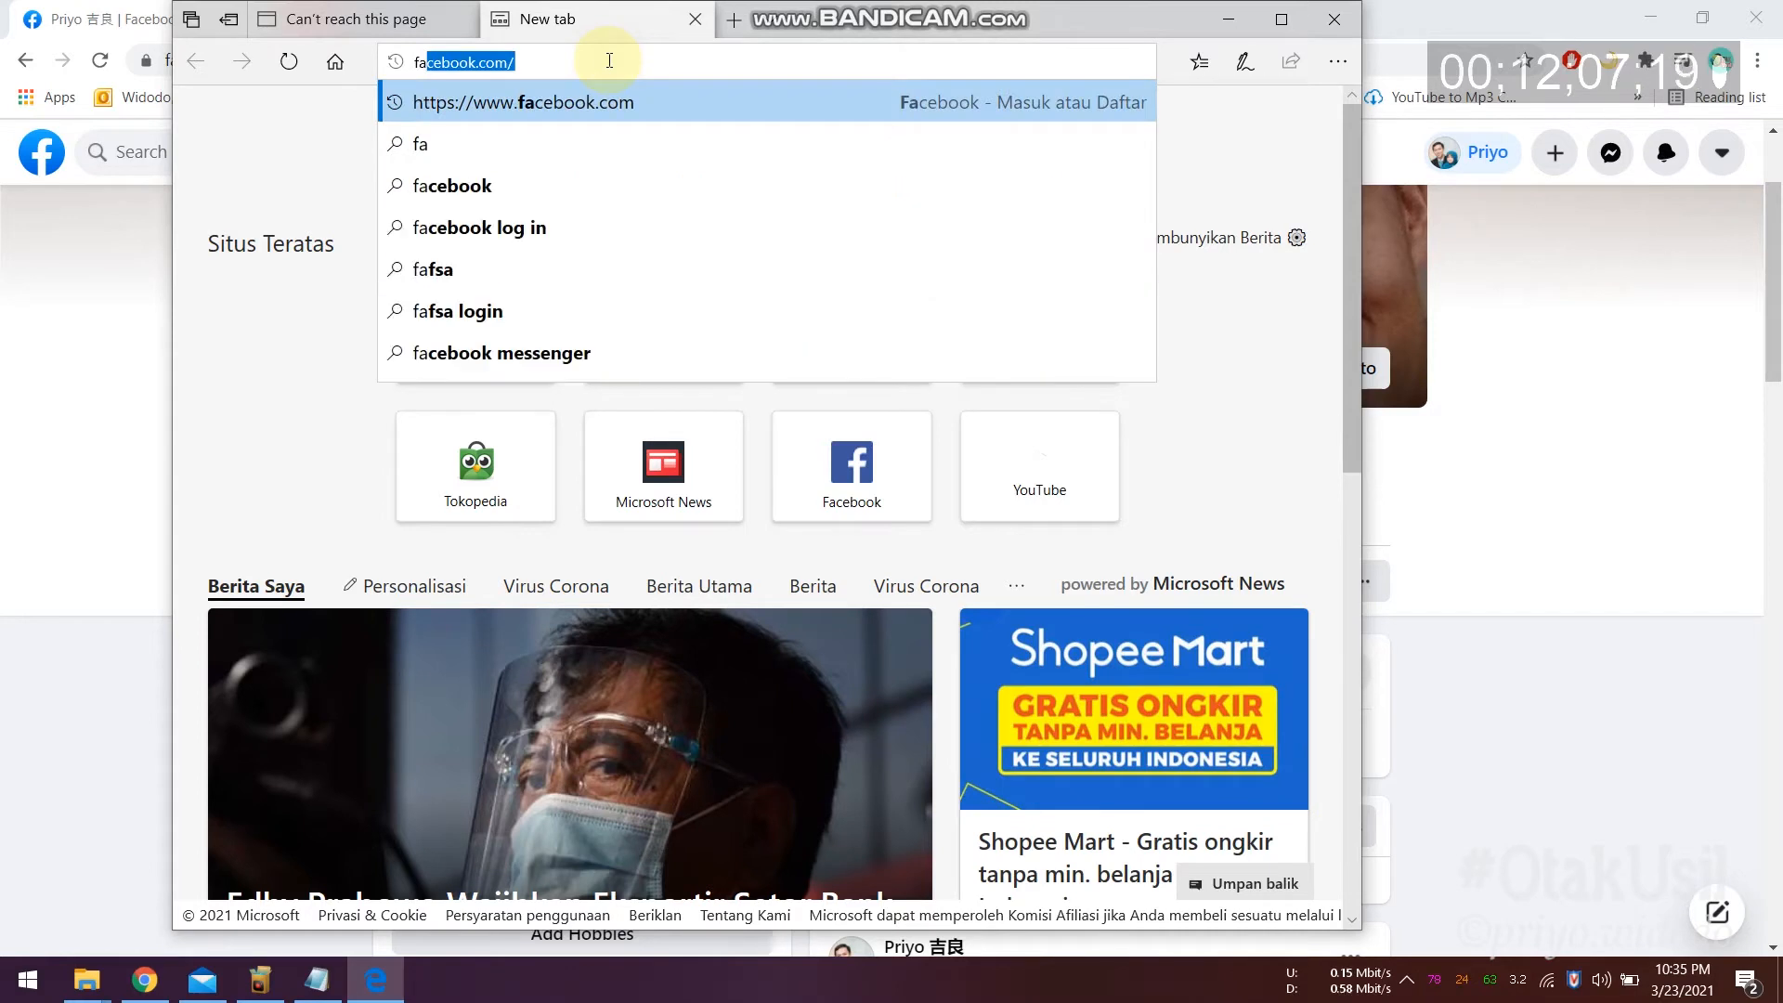
key("Return")
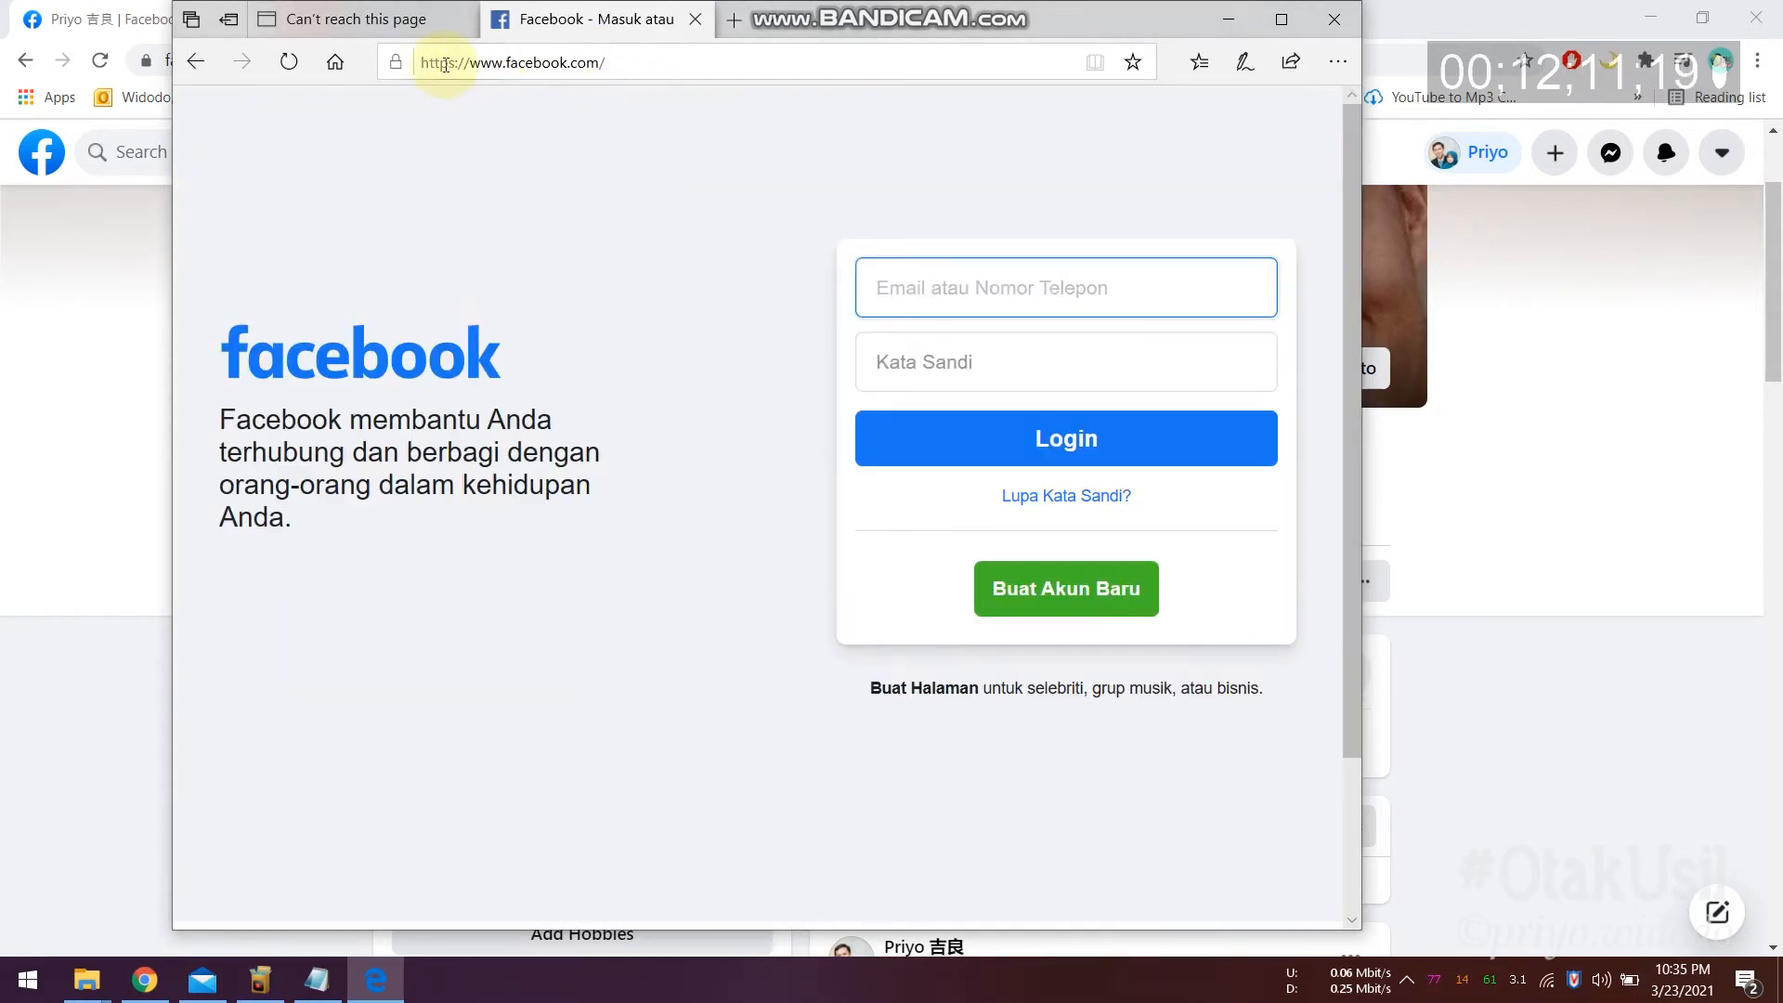
left_click(408, 11)
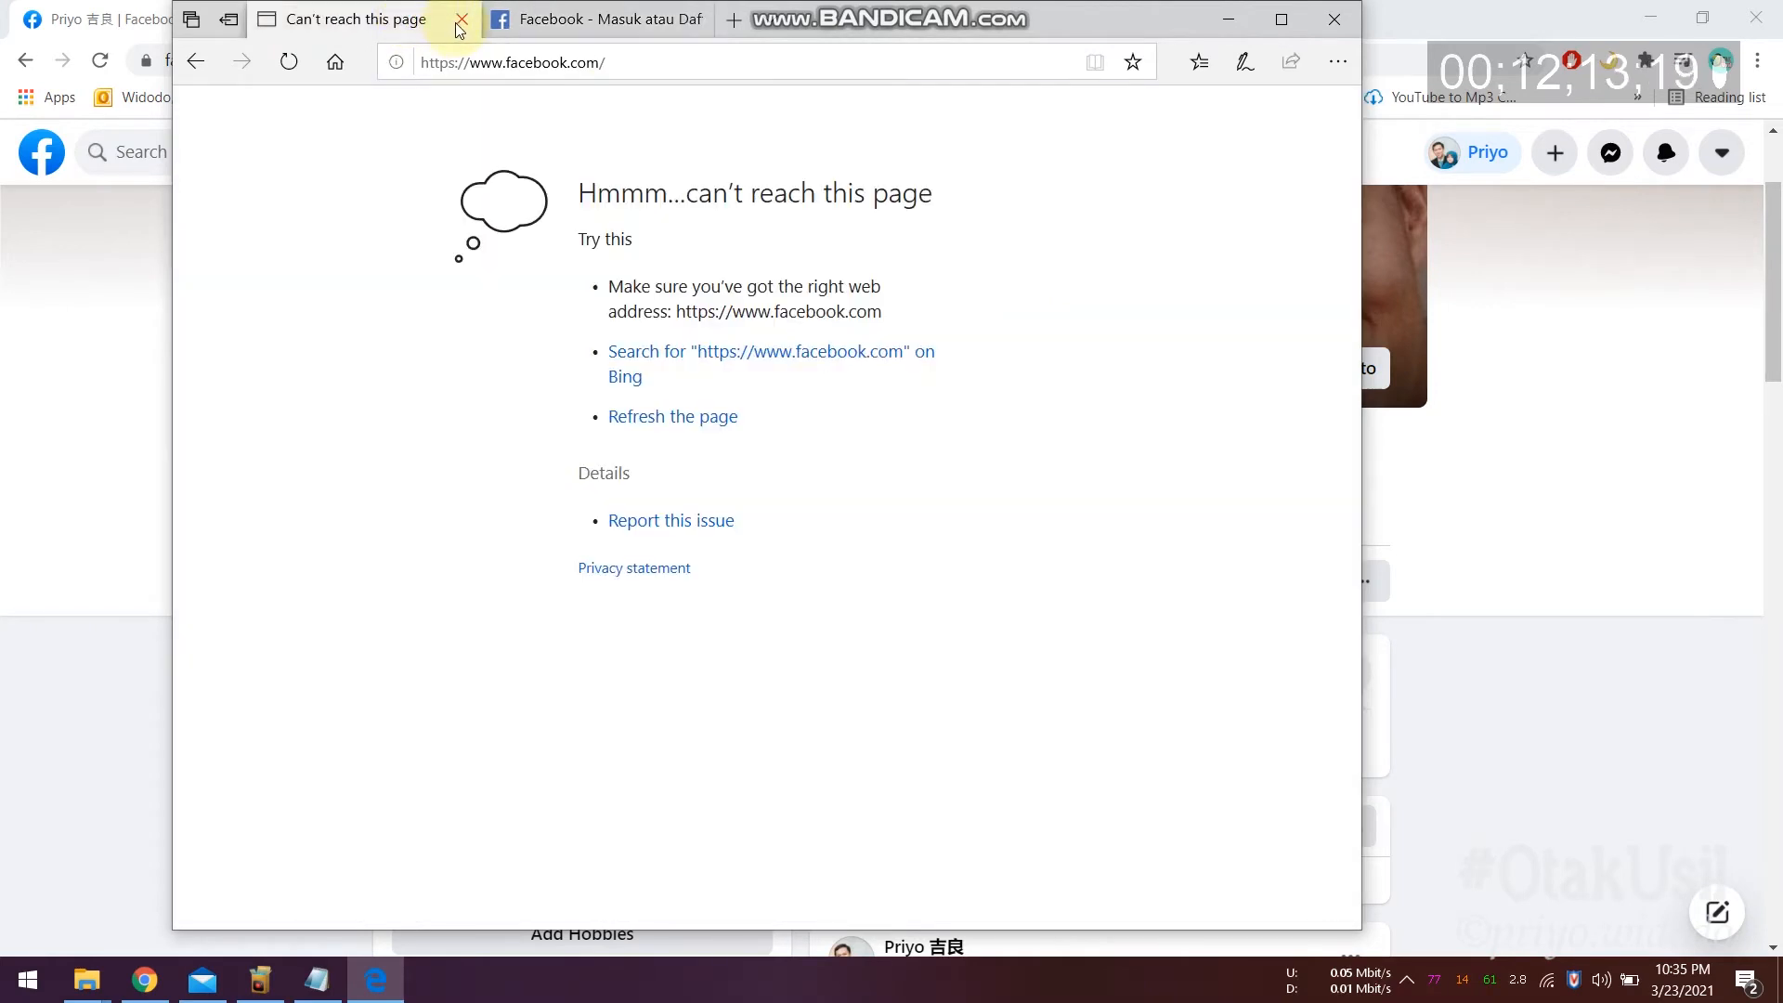
left_click(461, 19)
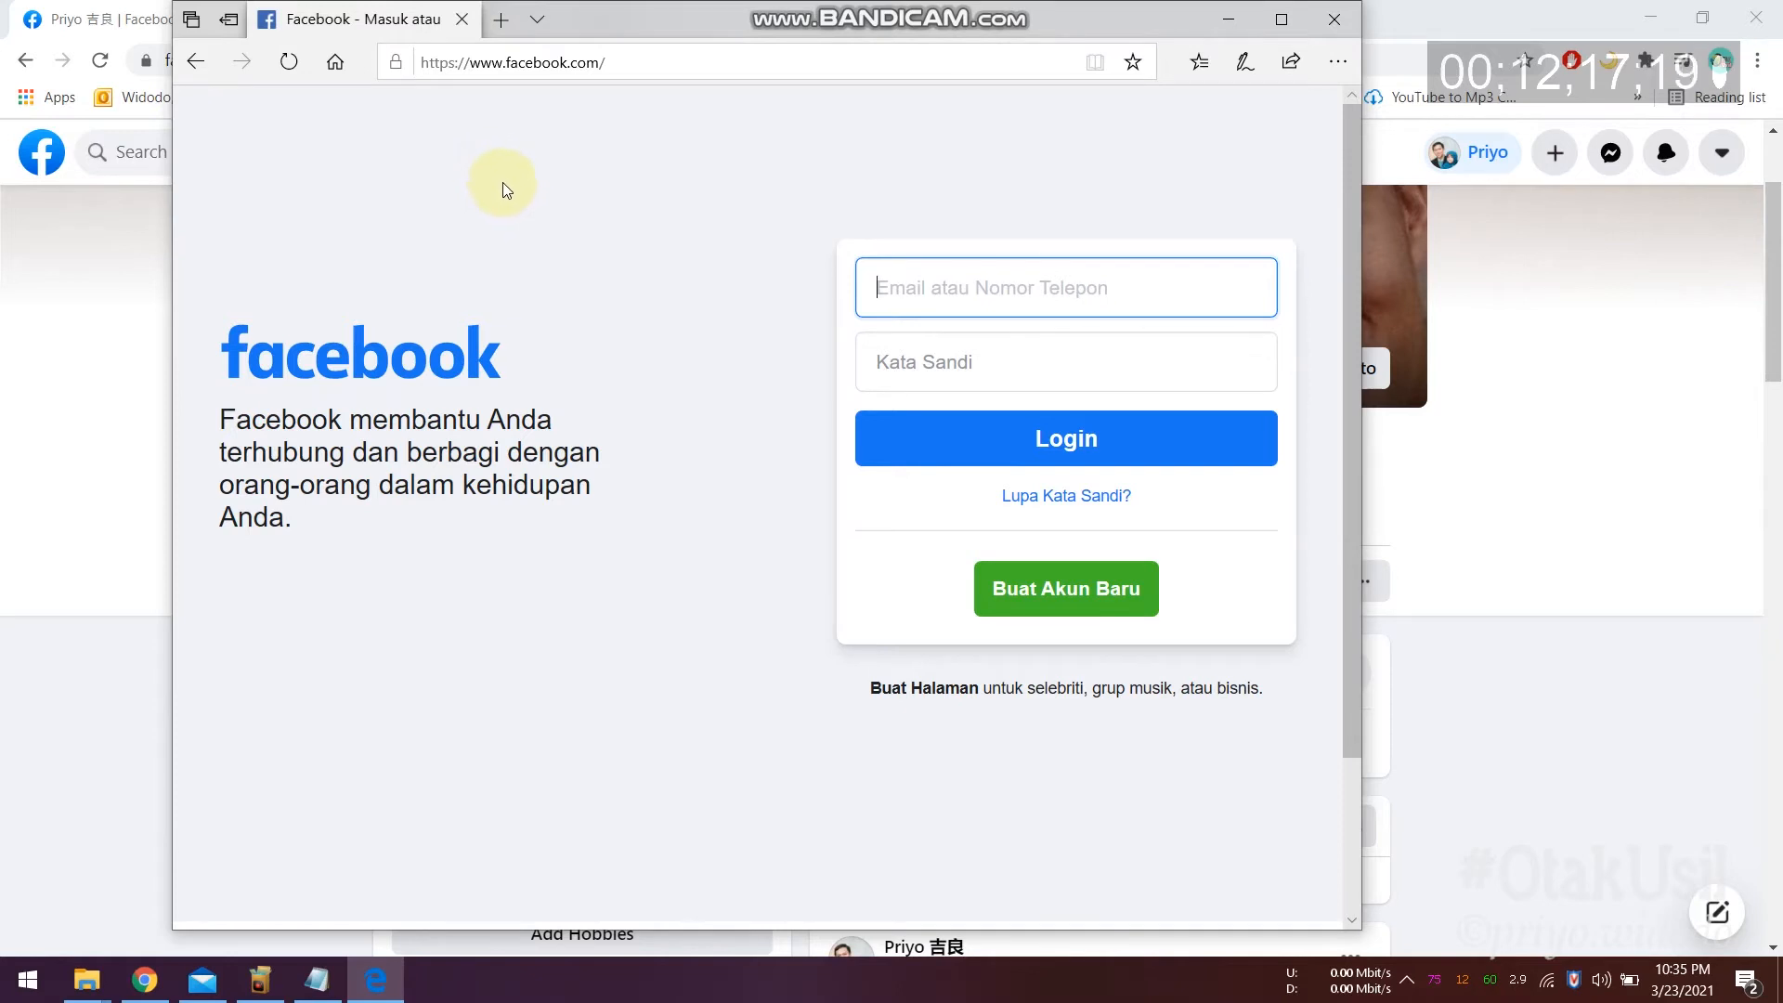
Step: Move the Edge window aside, bring up Chrome's Facebook page, then return to the hosts file
left_click_drag(700, 20, 1012, 82)
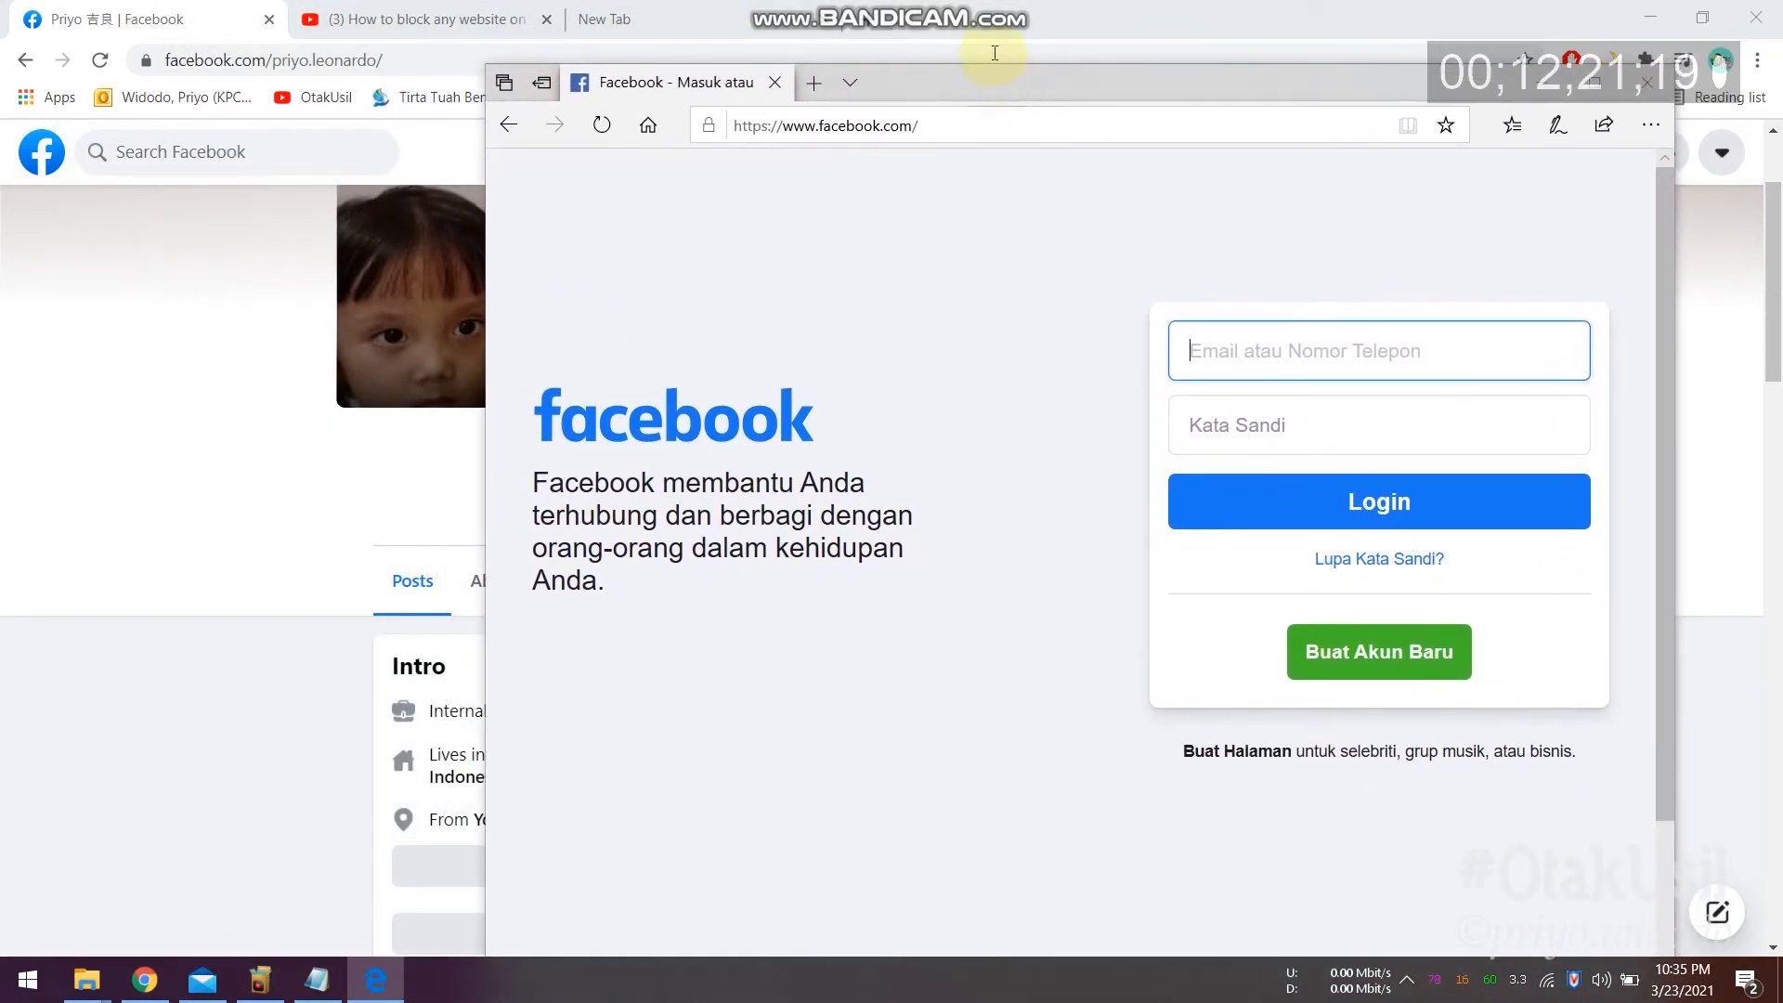
left_click(980, 8)
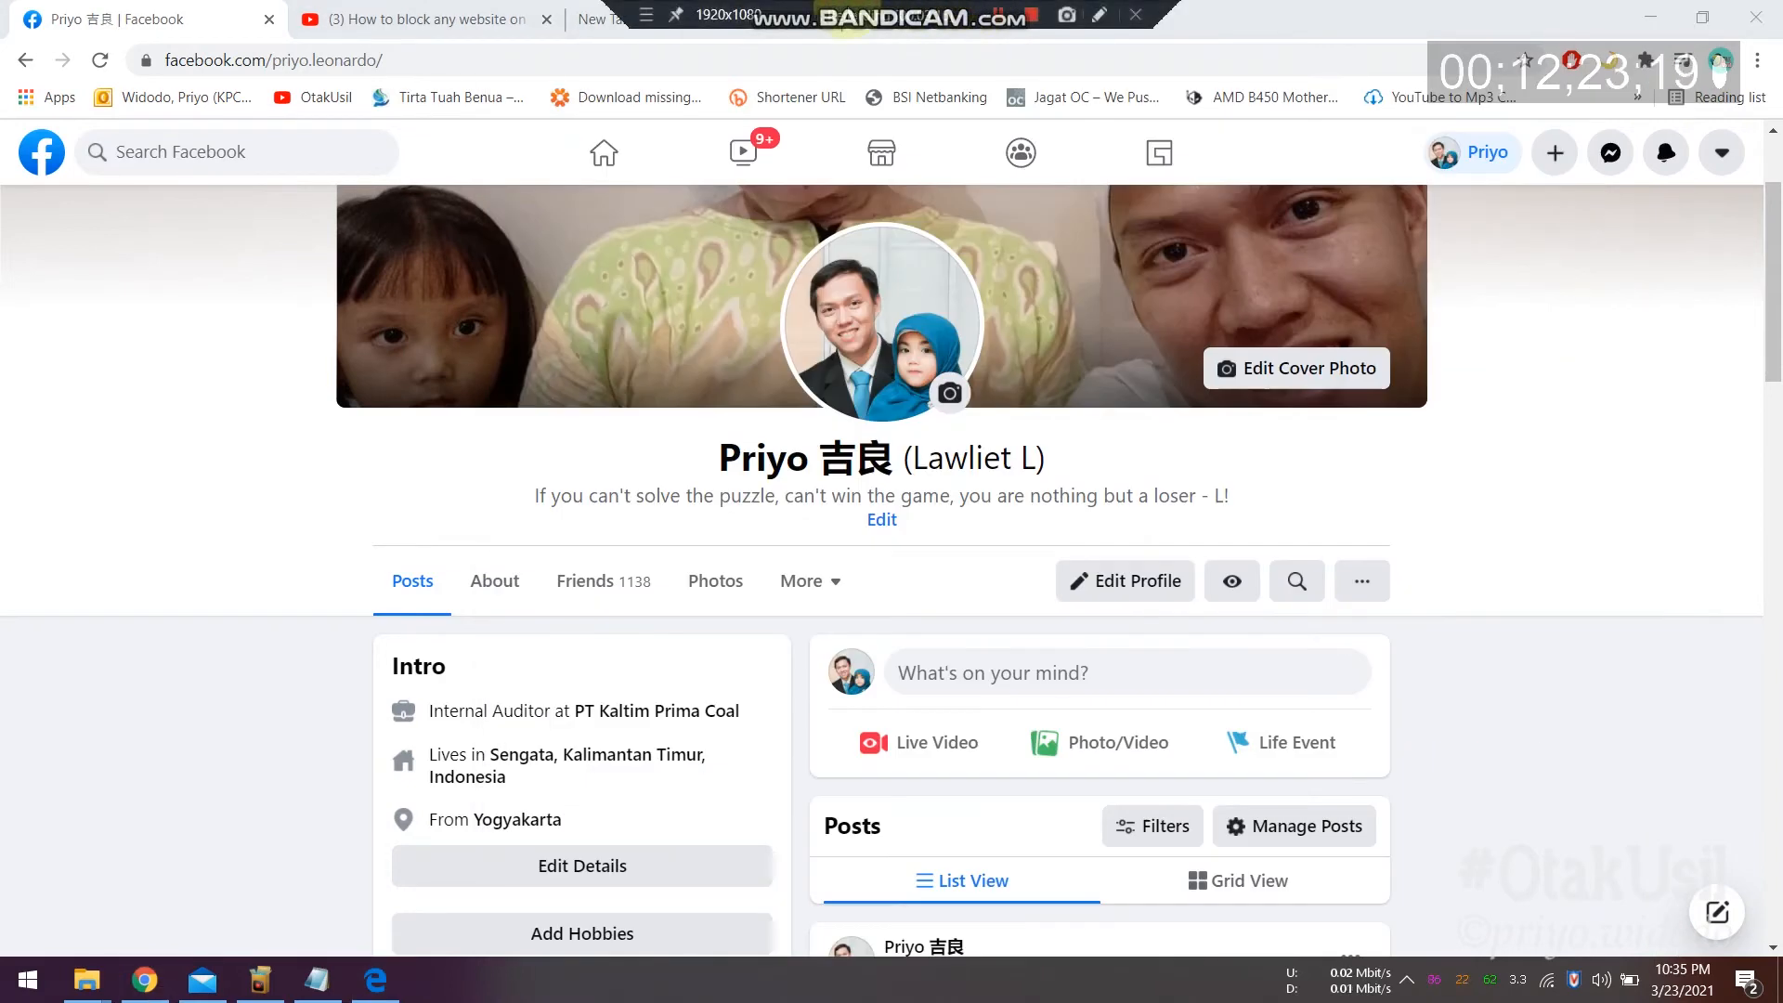
left_click(316, 980)
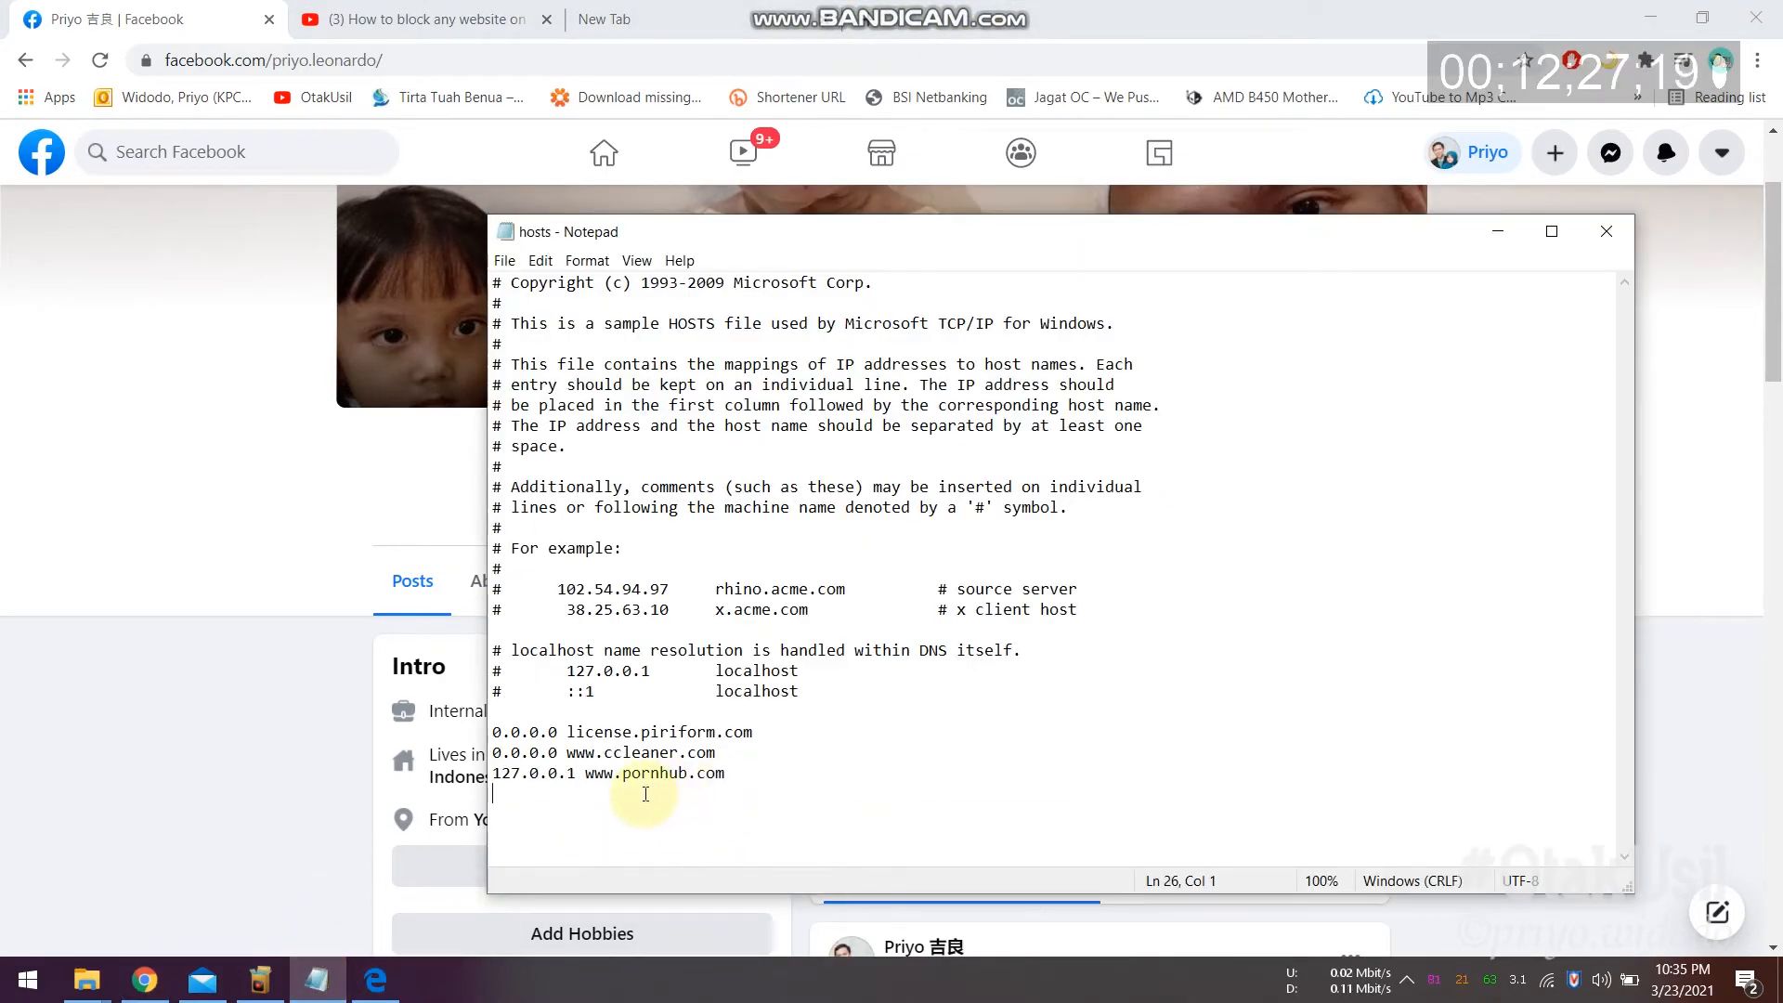
type("127.0.0.1 www.youtube.com")
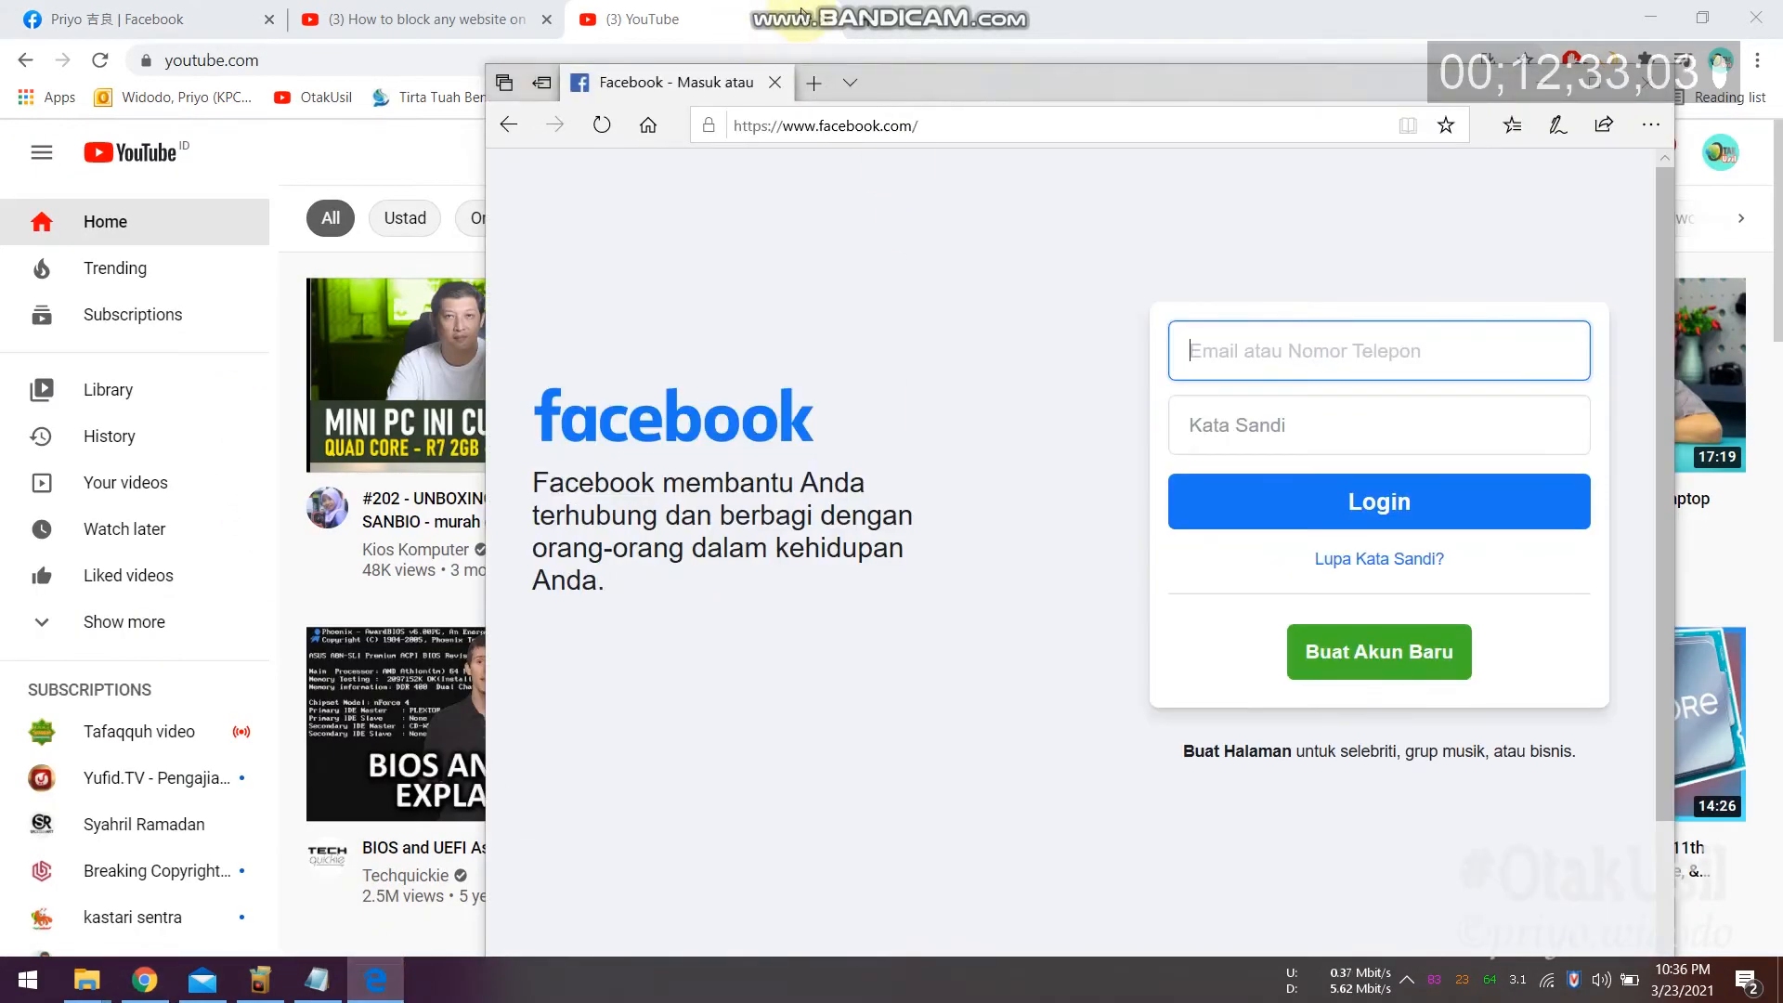
left_click(814, 82)
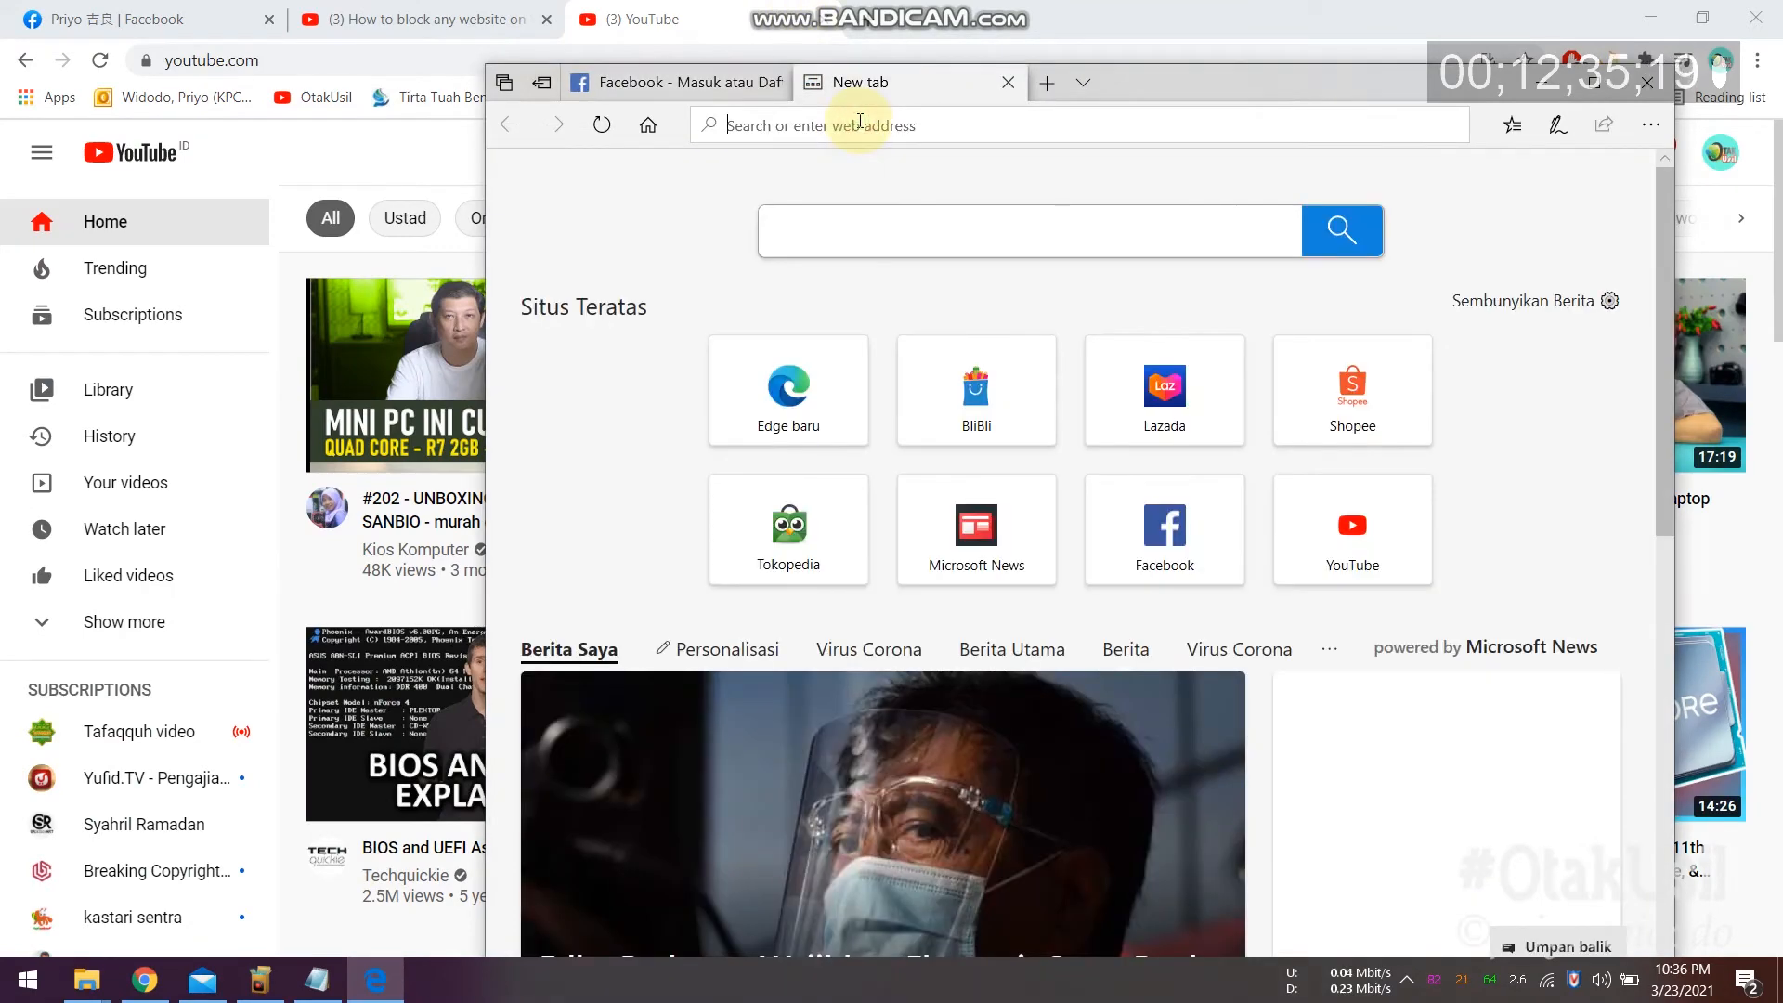
type("youtube.com")
key("Return")
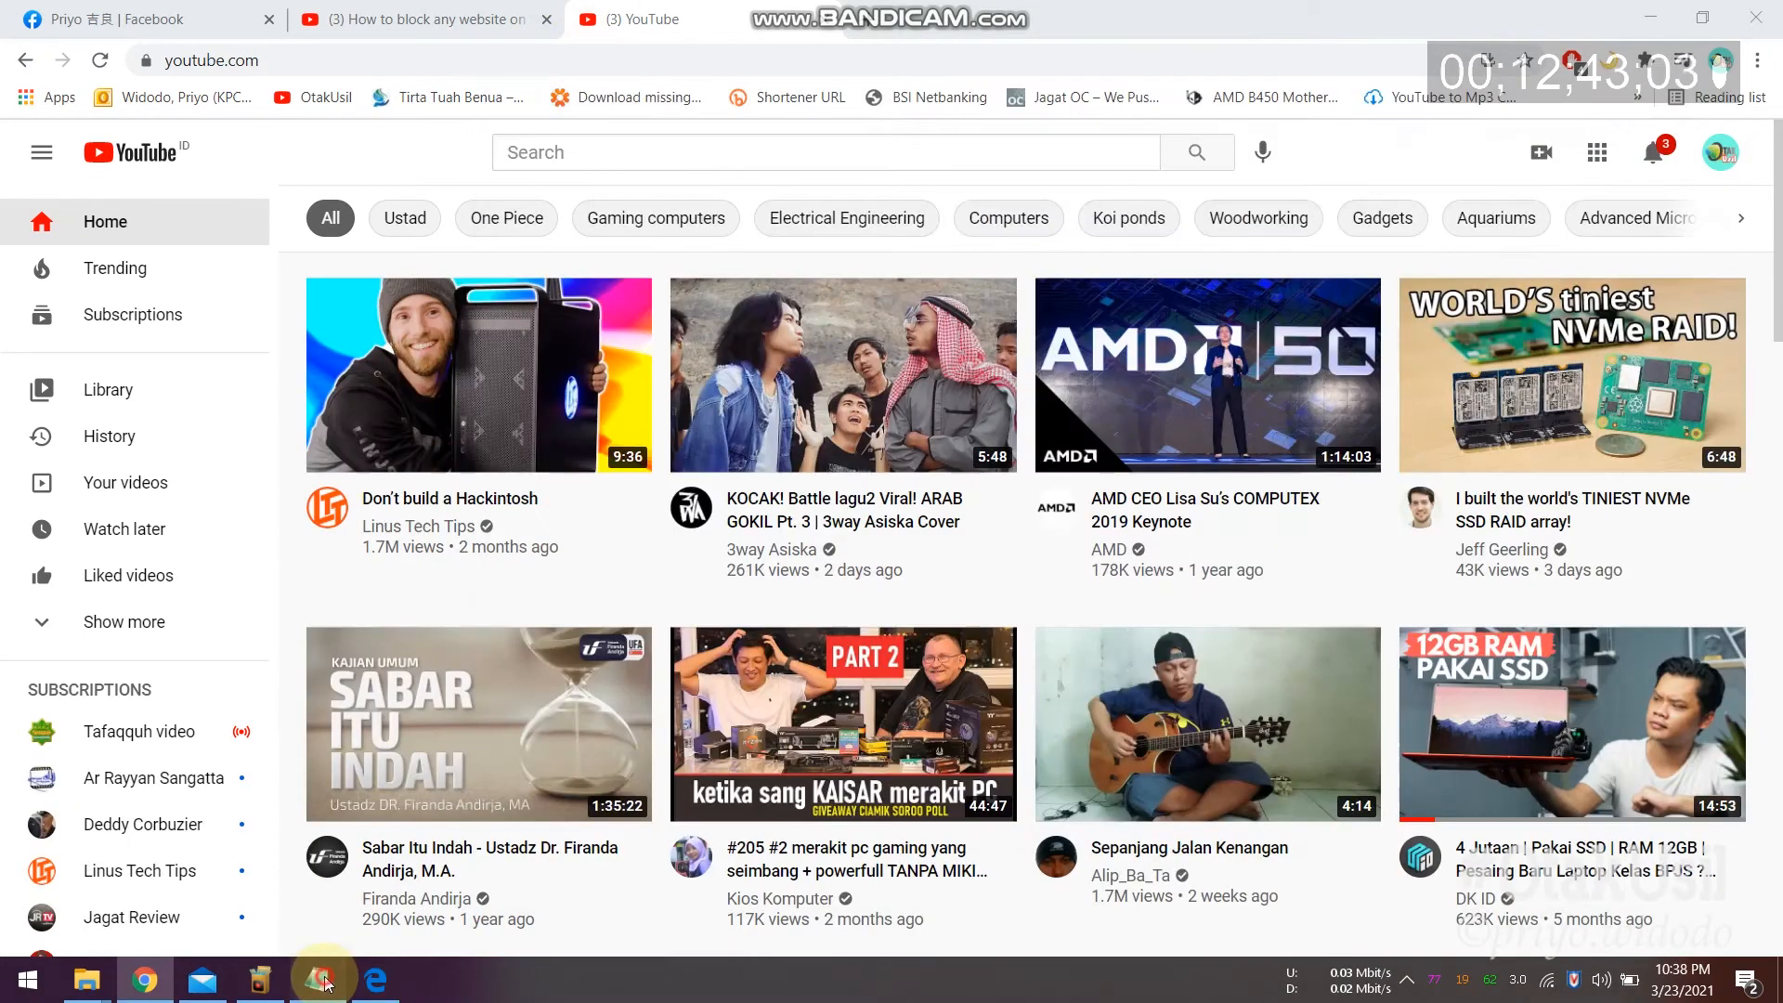
left_click(375, 979)
left_click(316, 980)
type("127.0.0.1 www.facebook.com")
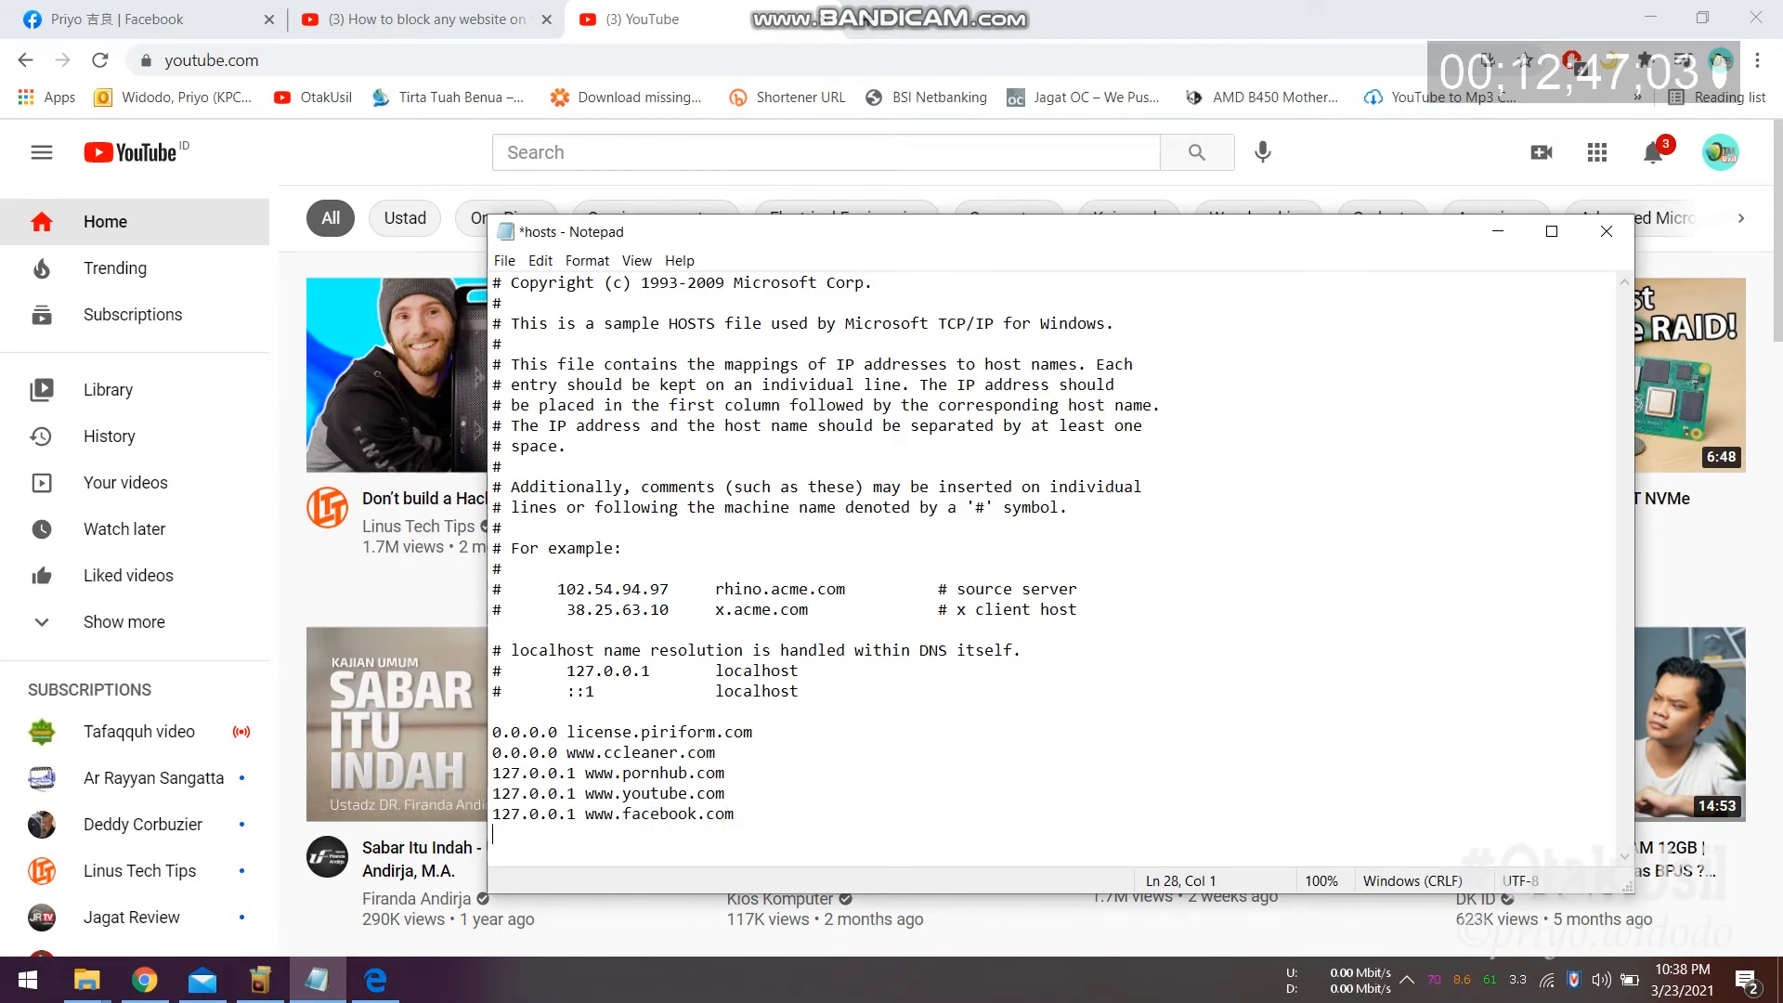
key("ctrl+s")
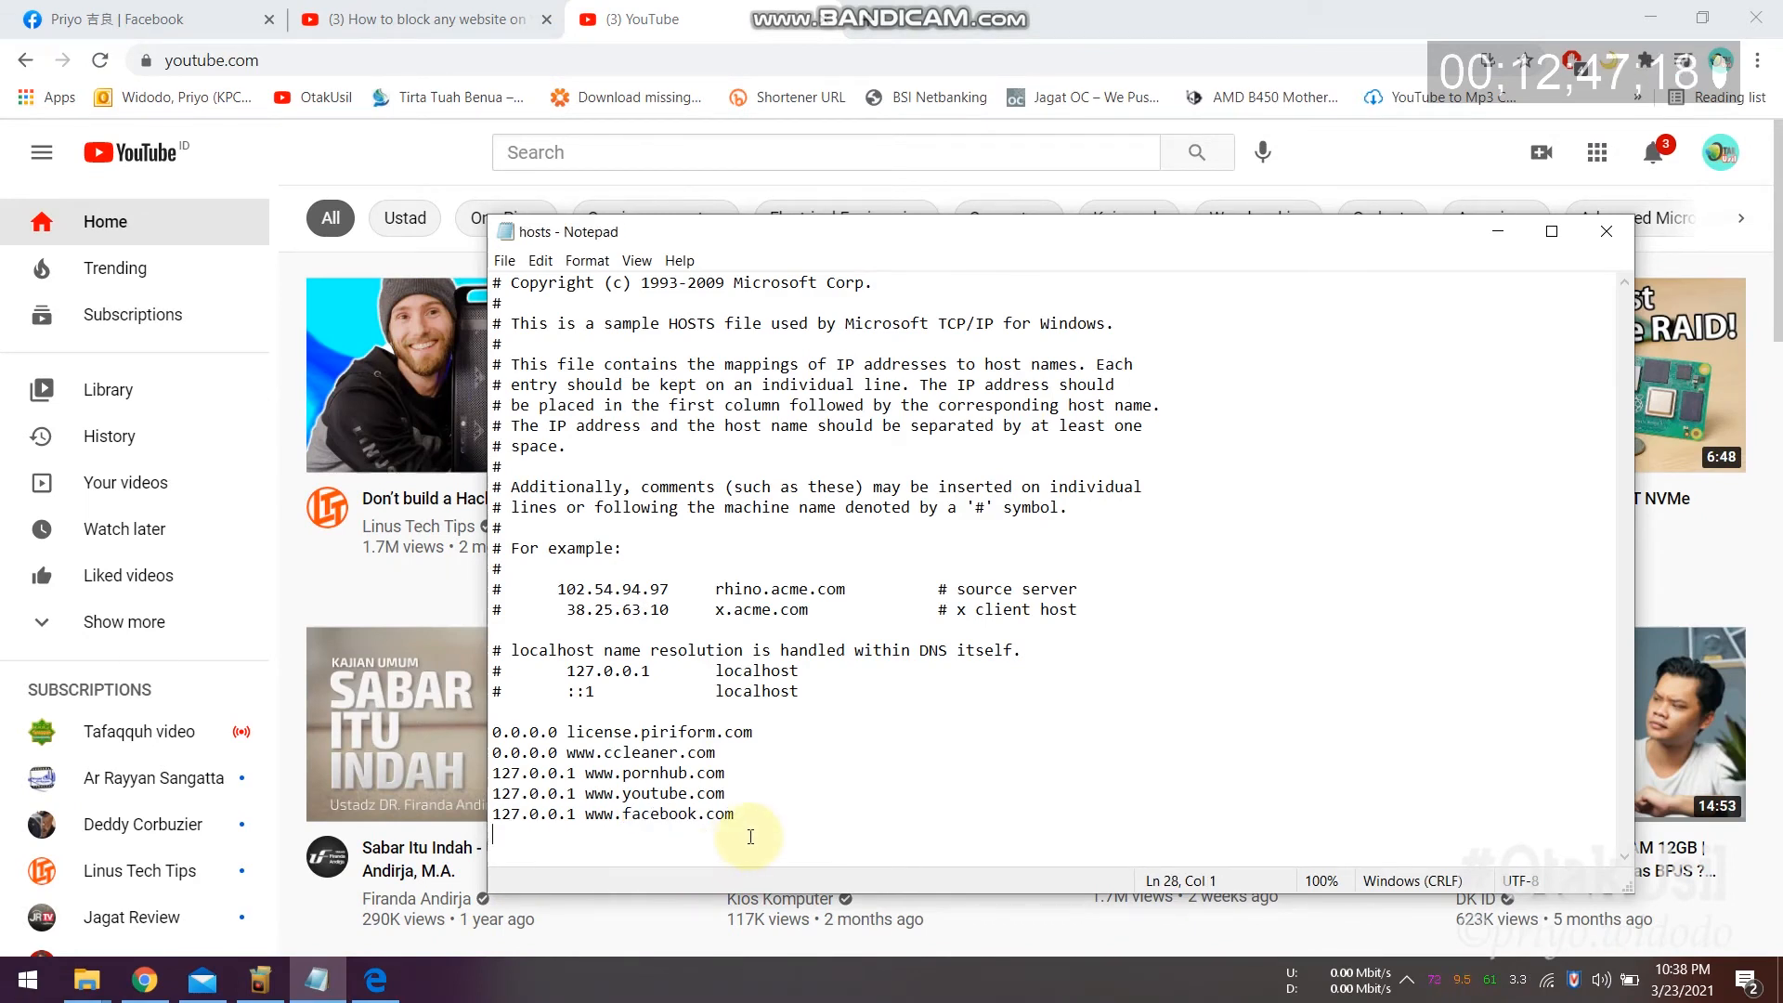
left_click(504, 260)
mouse_move(541, 261)
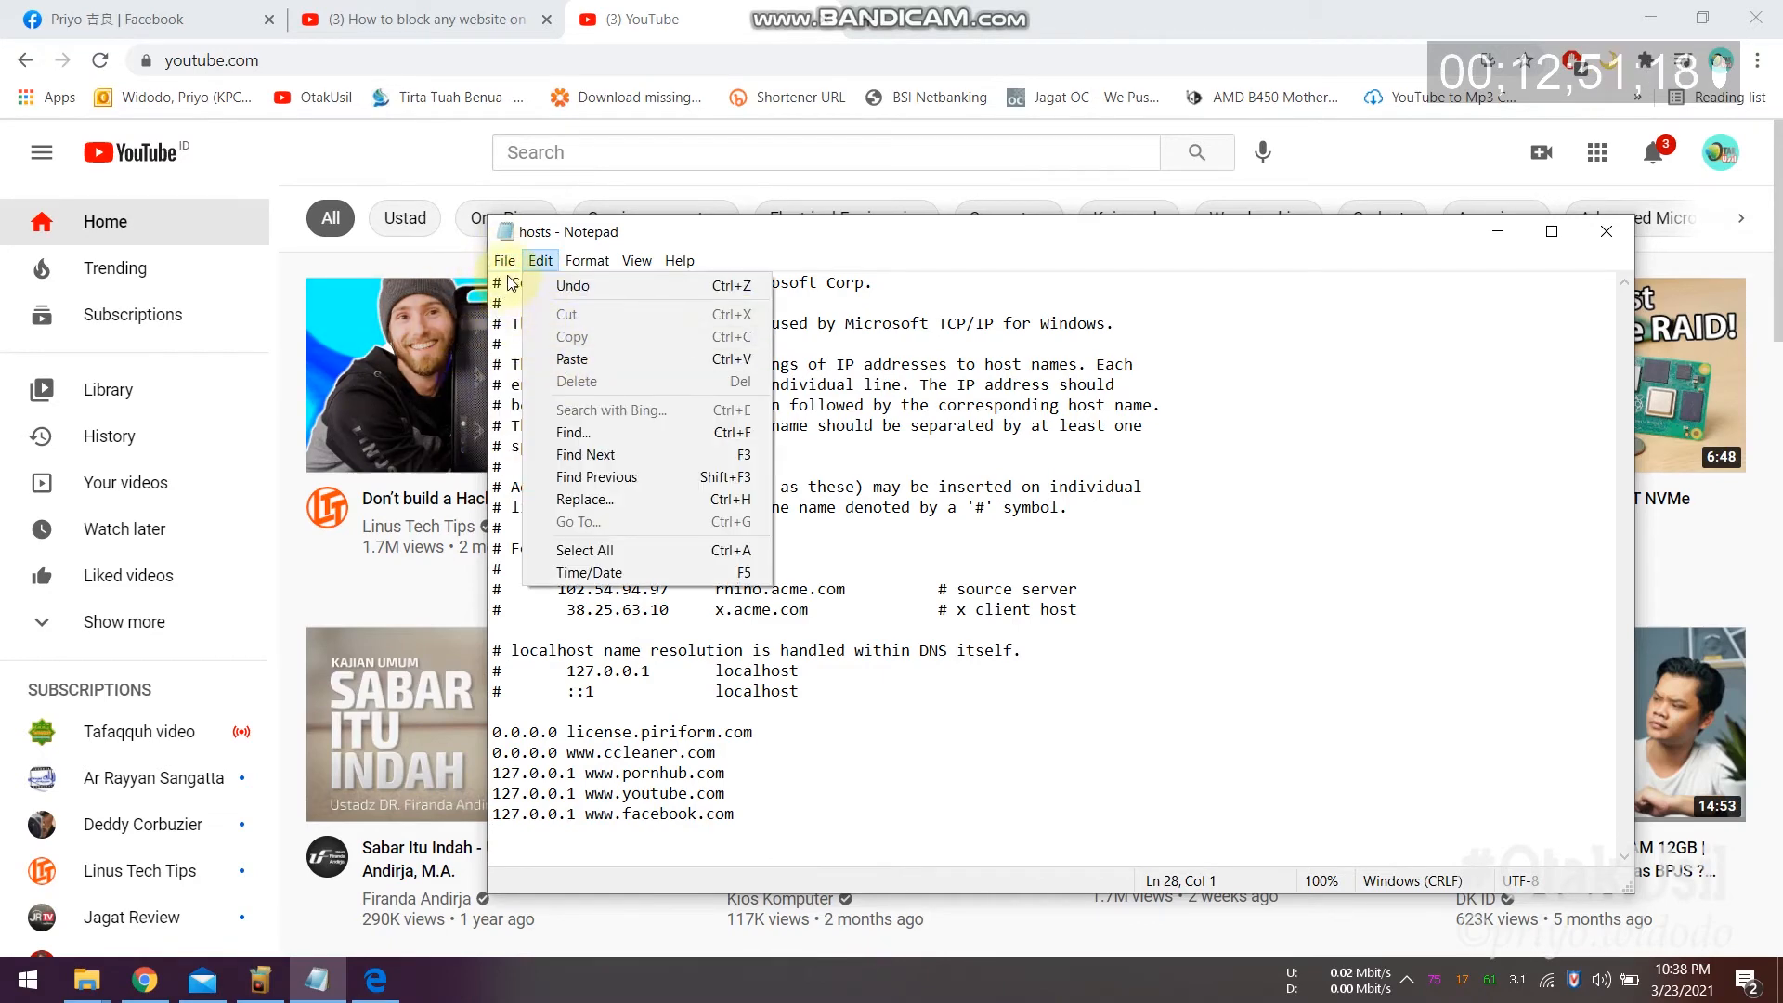
left_click(535, 353)
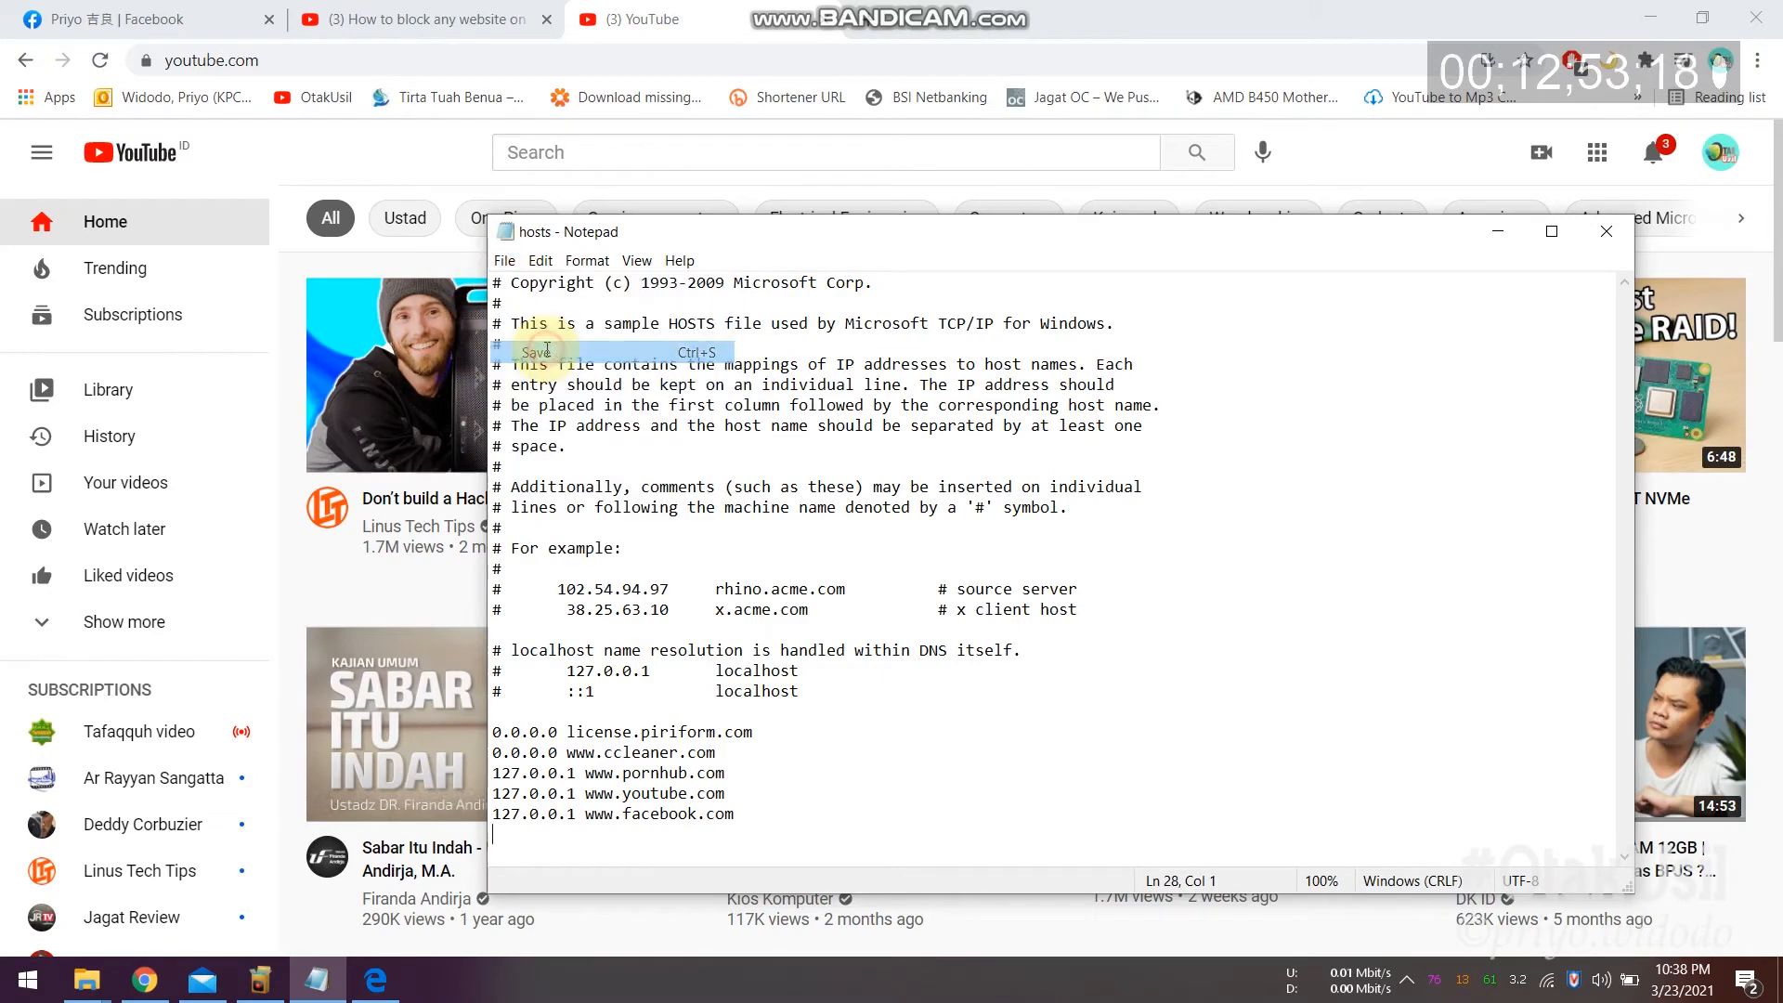
Step: Close Google Chrome and relaunch it from the taskbar
left_click(112, 18)
left_click(1751, 20)
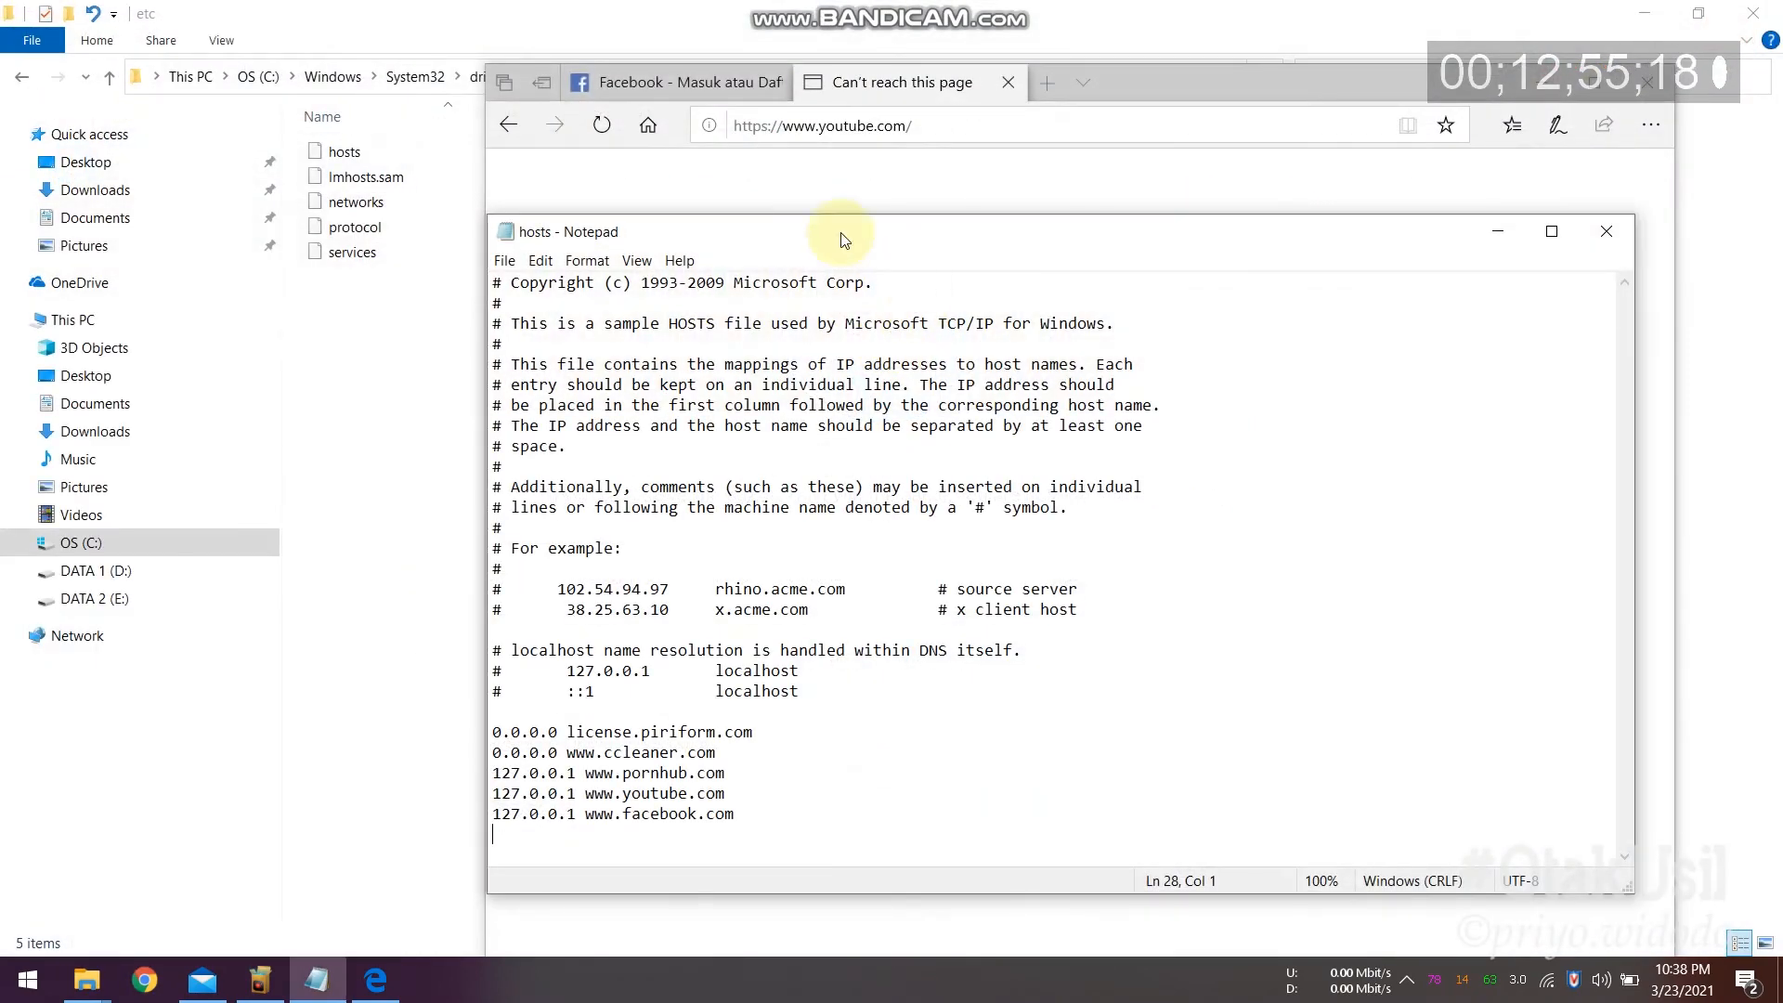
left_click(144, 980)
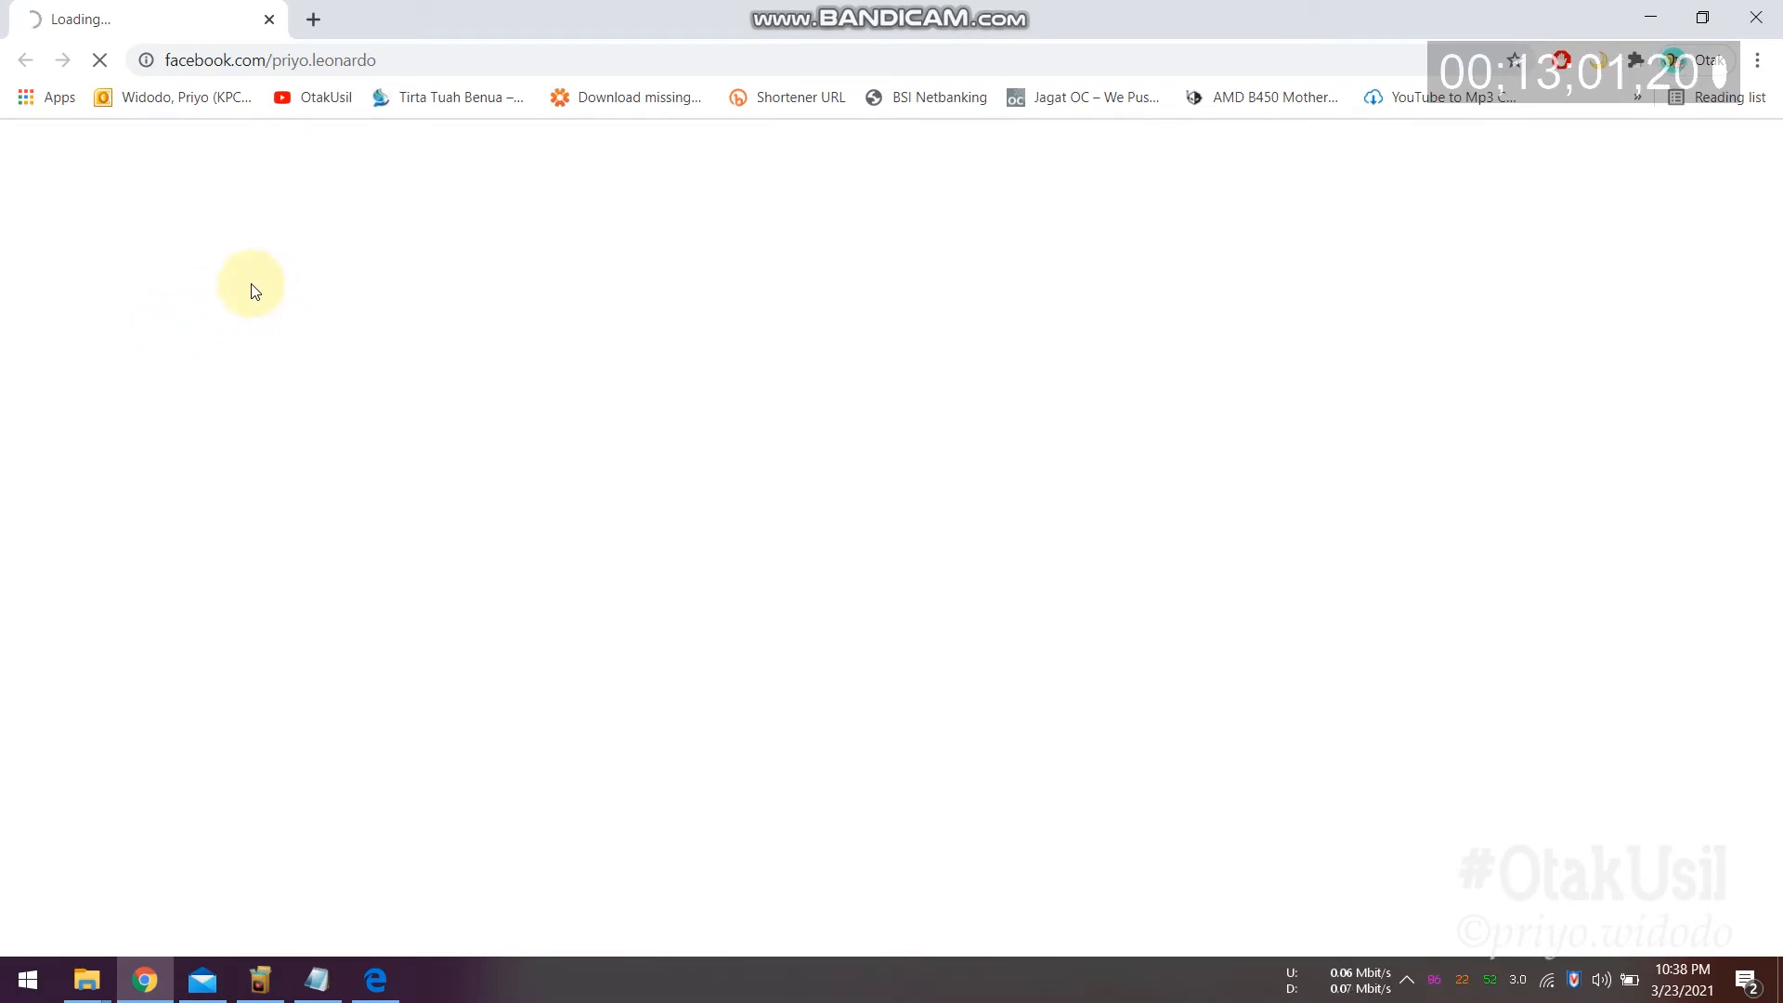
Step: Reload Facebook with F5, which refuses to connect, then load youtube.com in a new tab
key("F5")
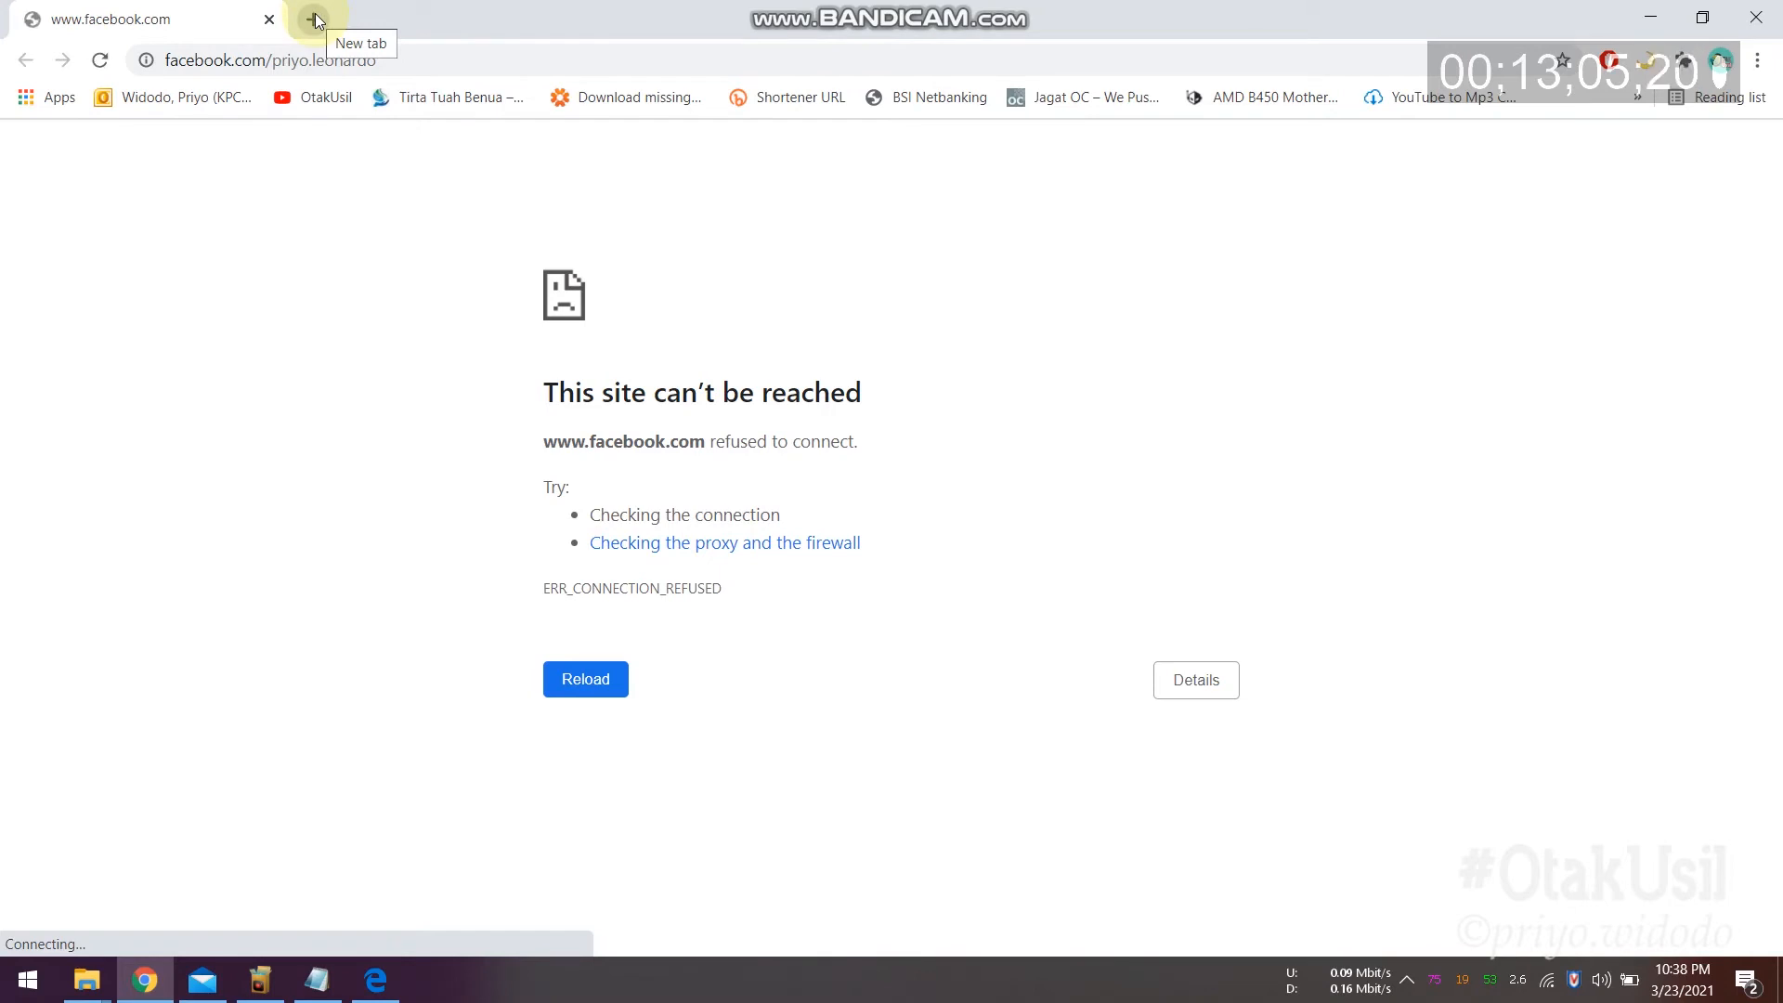
left_click(315, 17)
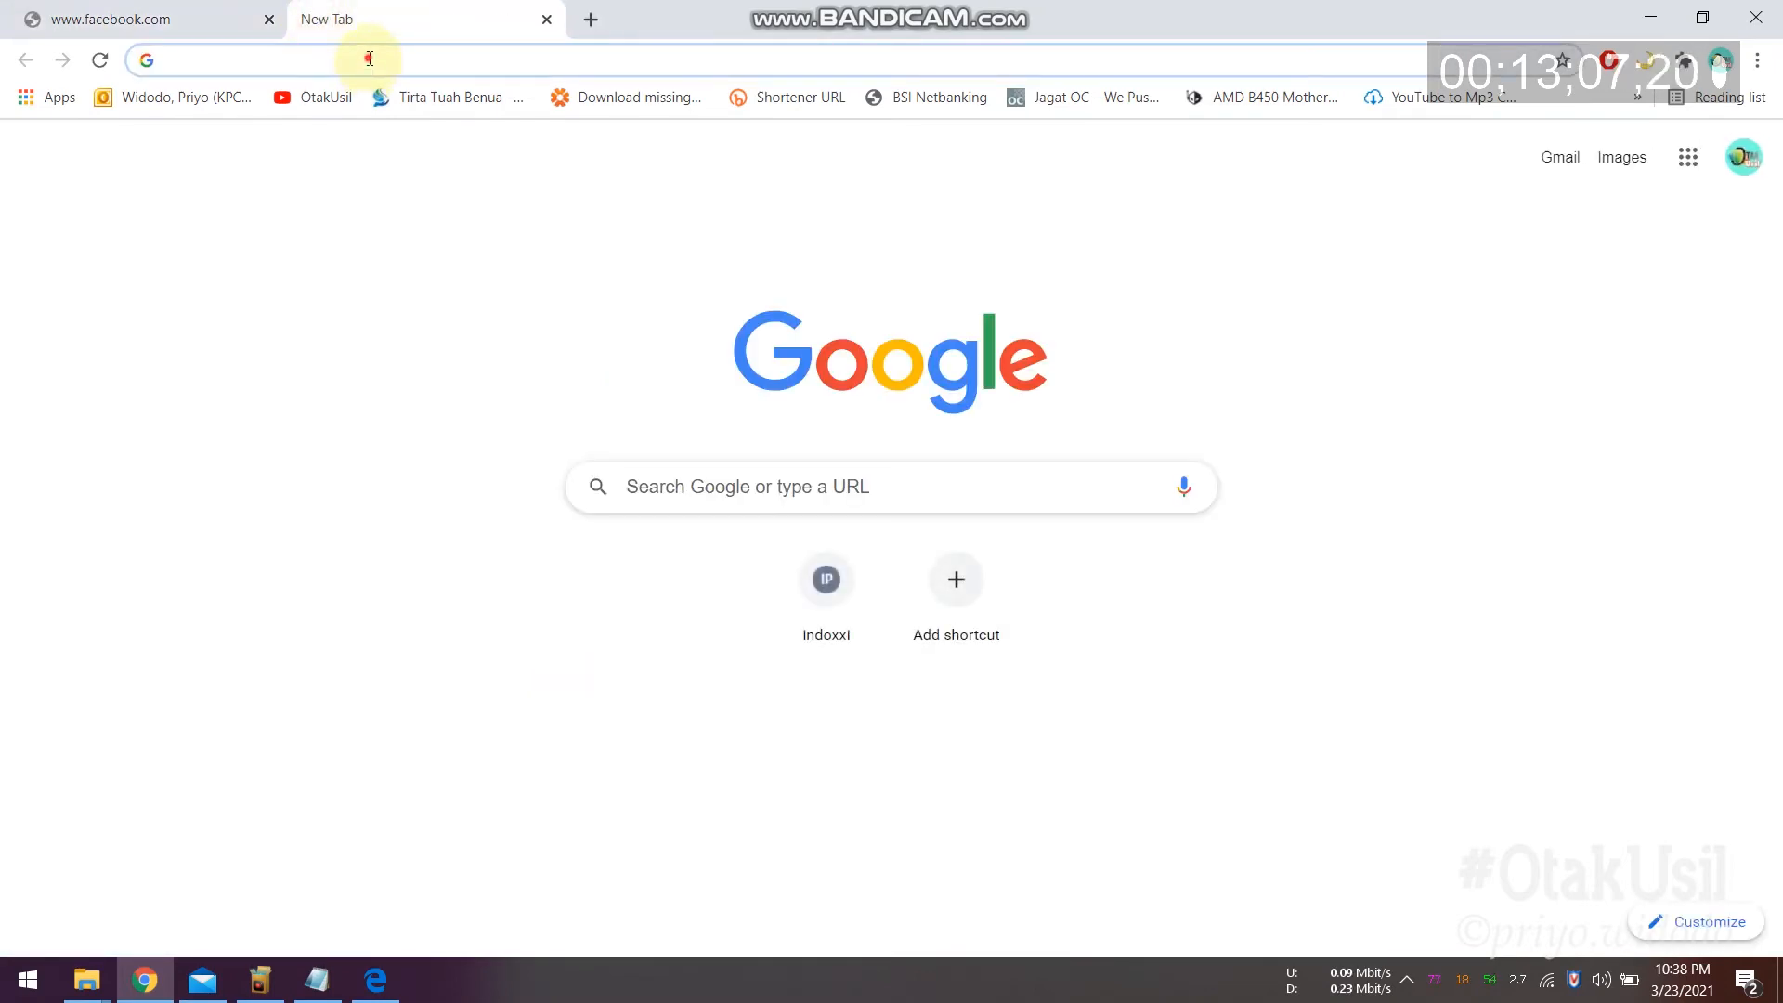
left_click(370, 58)
type("youtube.com")
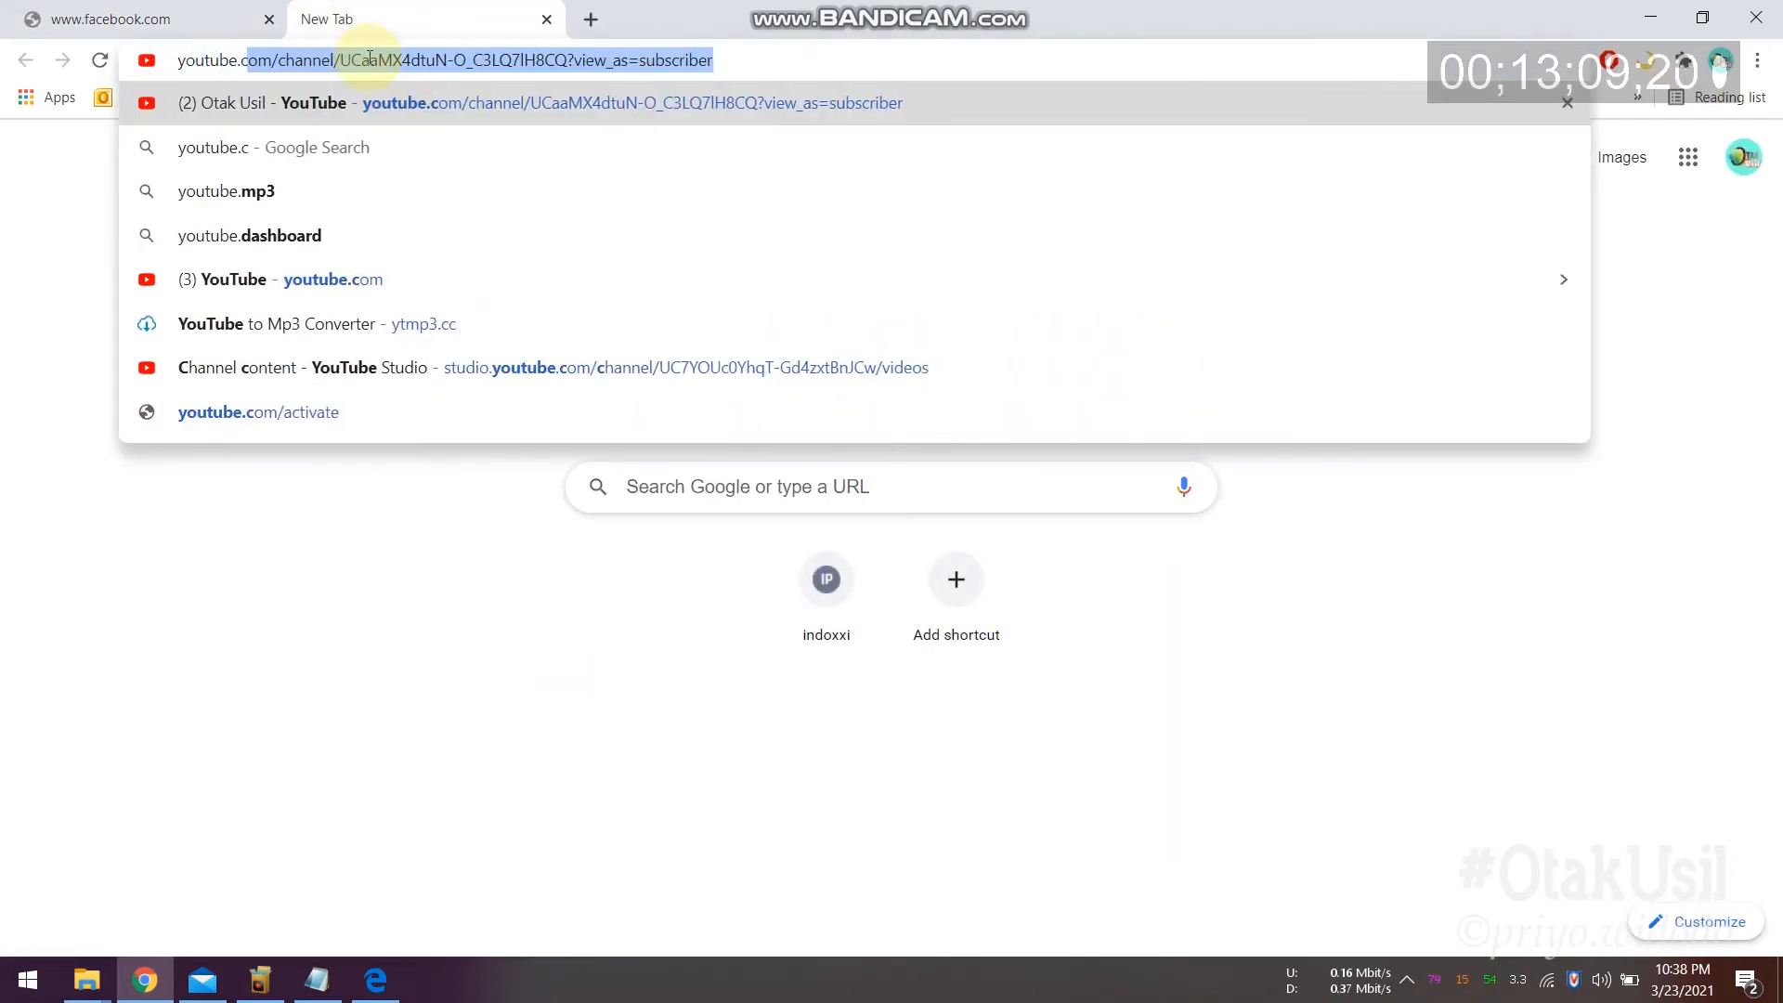
key("Return")
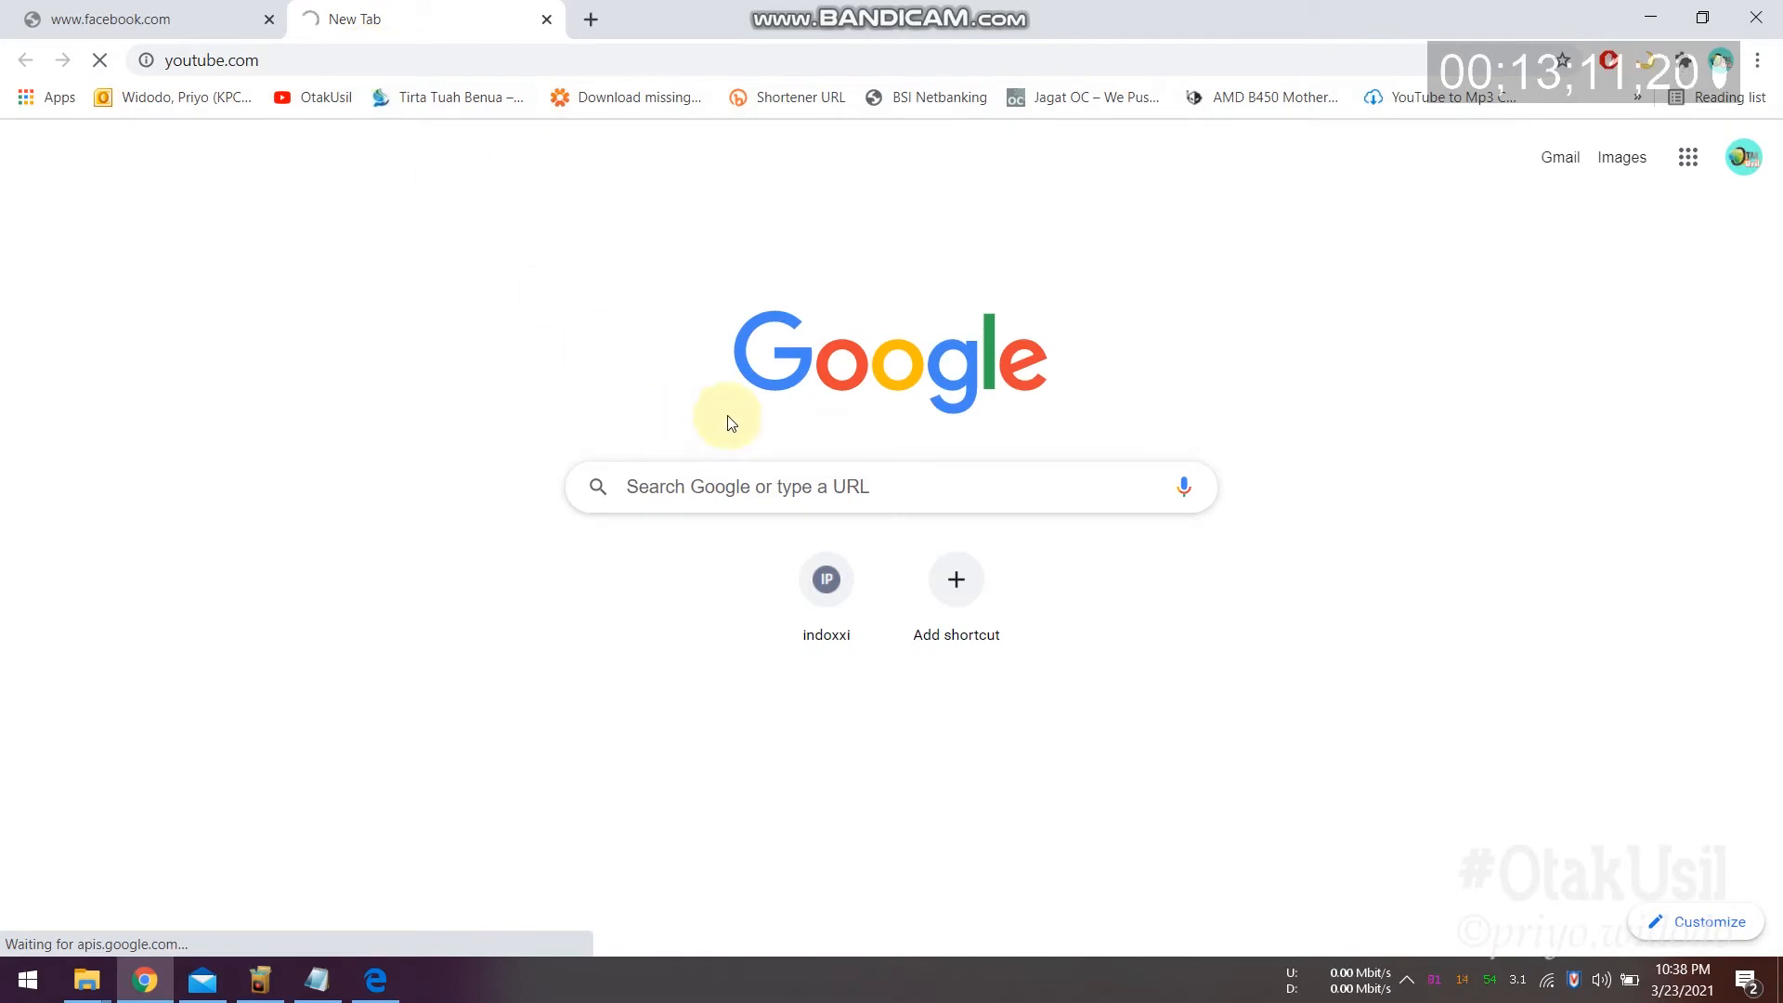